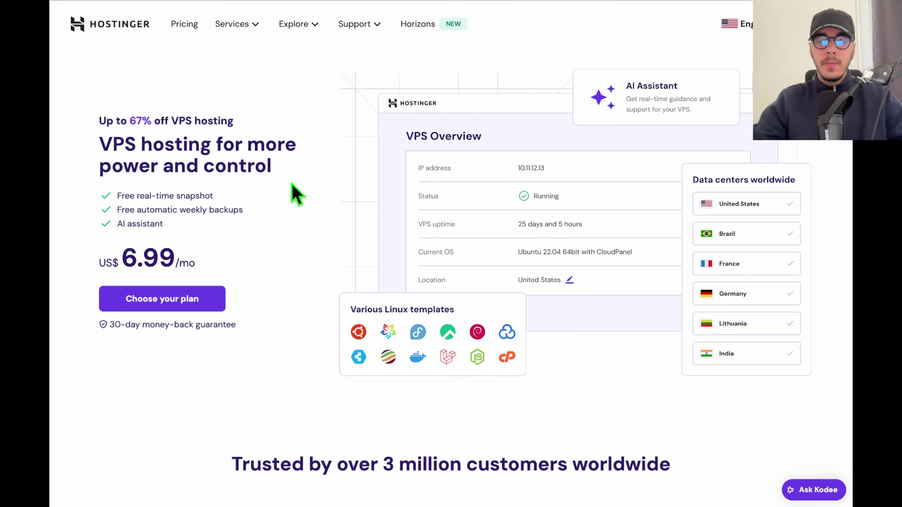
# Scroll to the VPS plans and highlight KVM 2's term, 2 vCPU cores and the 6.99 and 9.99 prices.
pyautogui.scroll(-10, 306, 303)
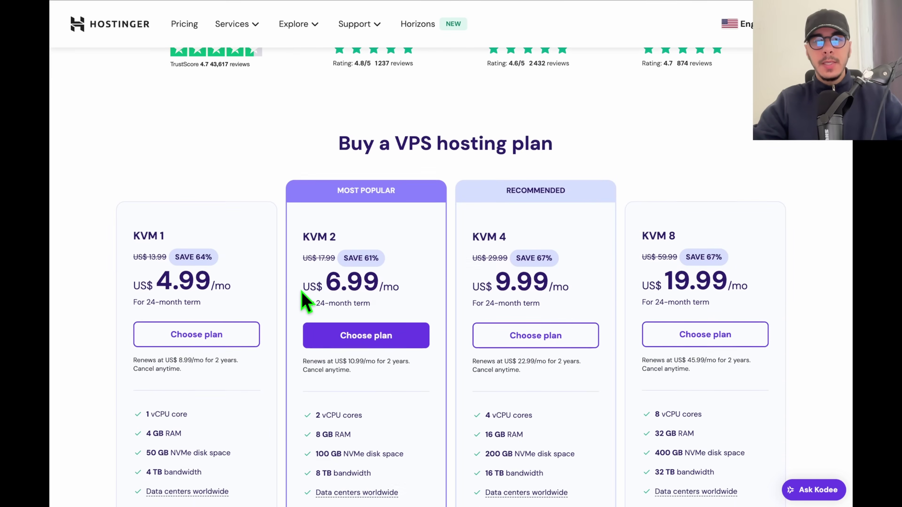
pyautogui.scroll(-3, 305, 300)
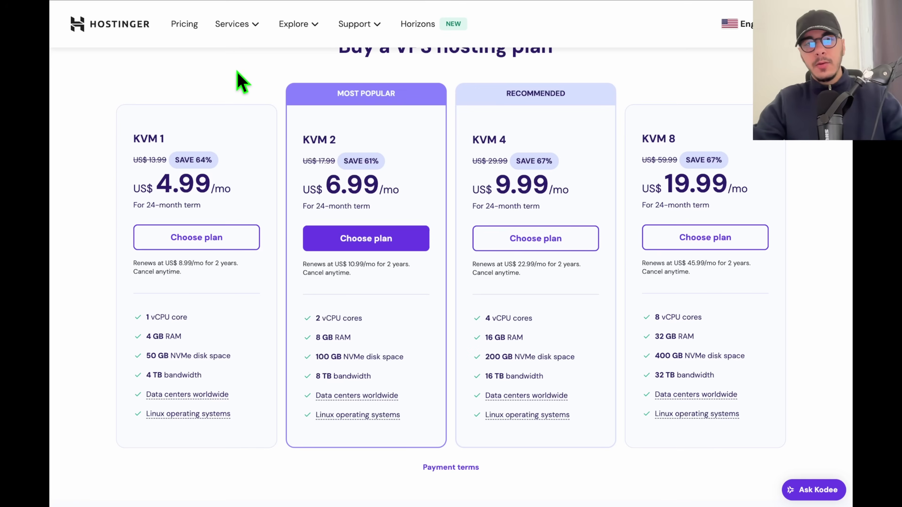
pyautogui.moveTo(271, 89)
pyautogui.mouseDown()
pyautogui.moveTo(296, 89)
pyautogui.moveTo(259, 83)
pyautogui.mouseUp()
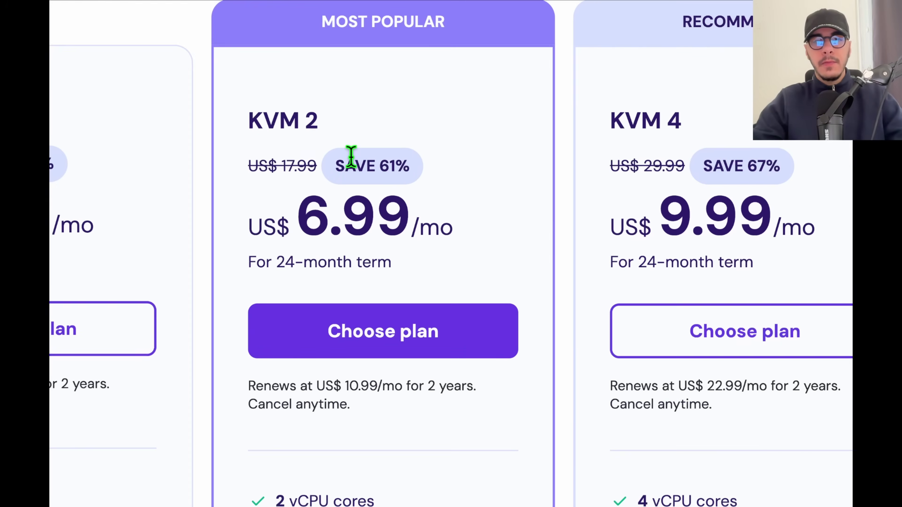
pyautogui.moveTo(278, 264)
pyautogui.mouseDown()
pyautogui.moveTo(390, 265)
pyautogui.moveTo(278, 262)
pyautogui.mouseUp()
pyautogui.click(392, 267)
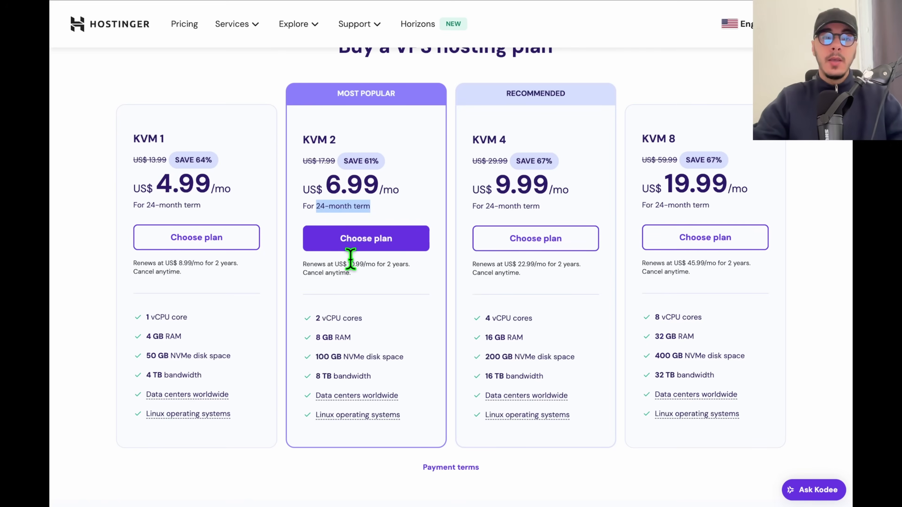
pyautogui.tripleClick(346, 316)
pyautogui.click(344, 316)
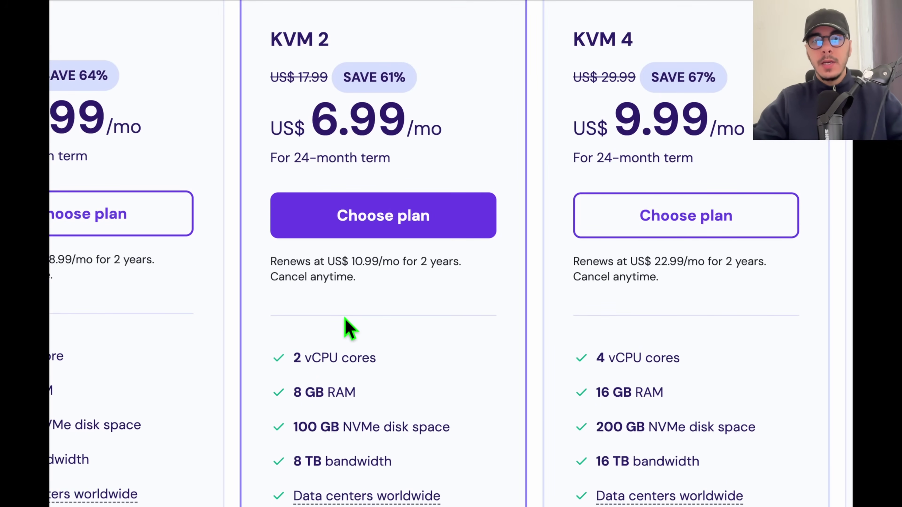
pyautogui.doubleClick(646, 113)
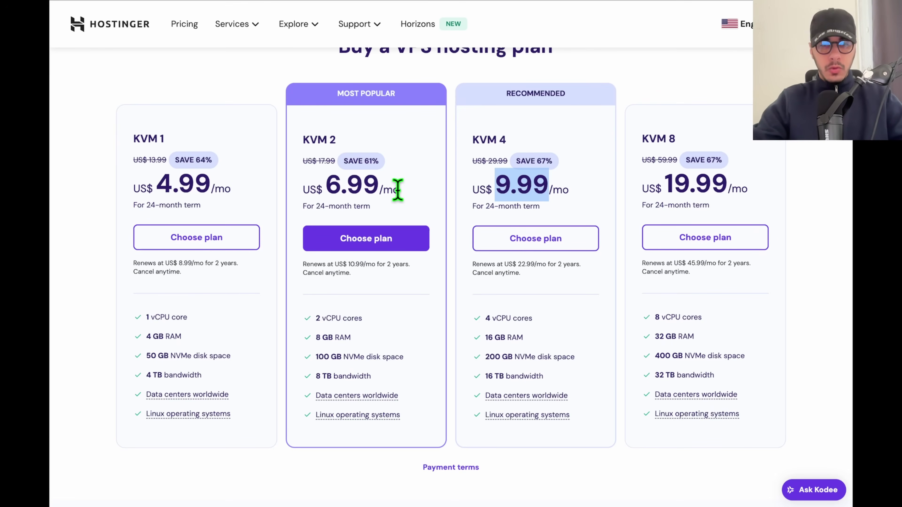
pyautogui.doubleClick(362, 185)
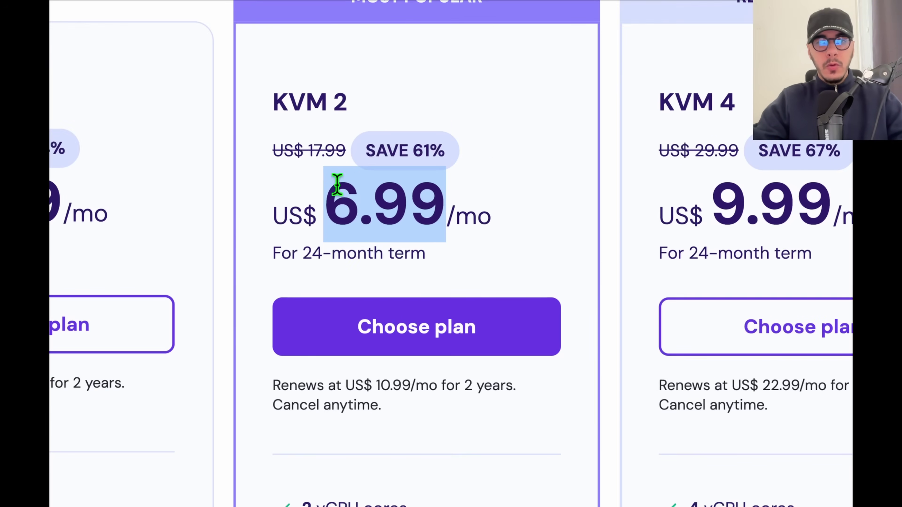
pyautogui.moveTo(333, 192); pyautogui.dragTo(491, 206)
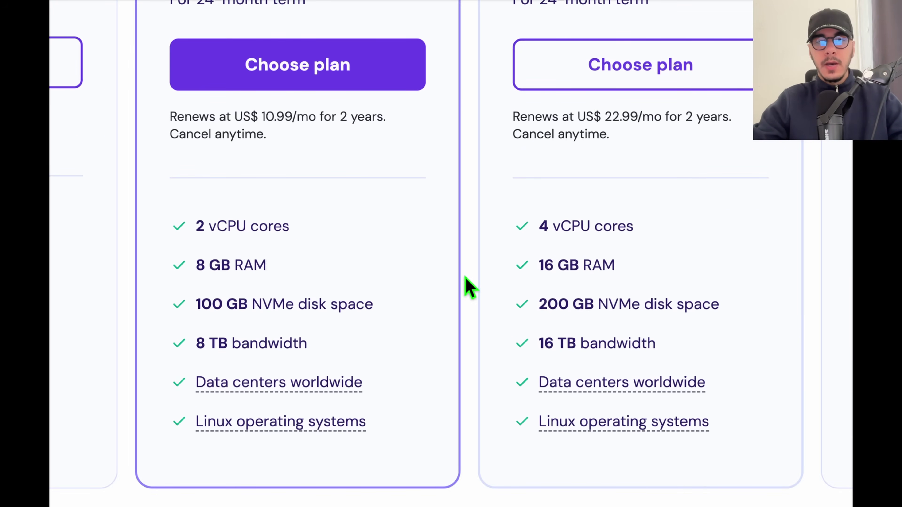
# Highlight the 8 GB and 16 GB RAM, NVMe disk and 16 TB bandwidth specs of KVM 2 and KVM 4.
pyautogui.moveTo(195, 264); pyautogui.dragTo(364, 280)
pyautogui.doubleClick(546, 264)
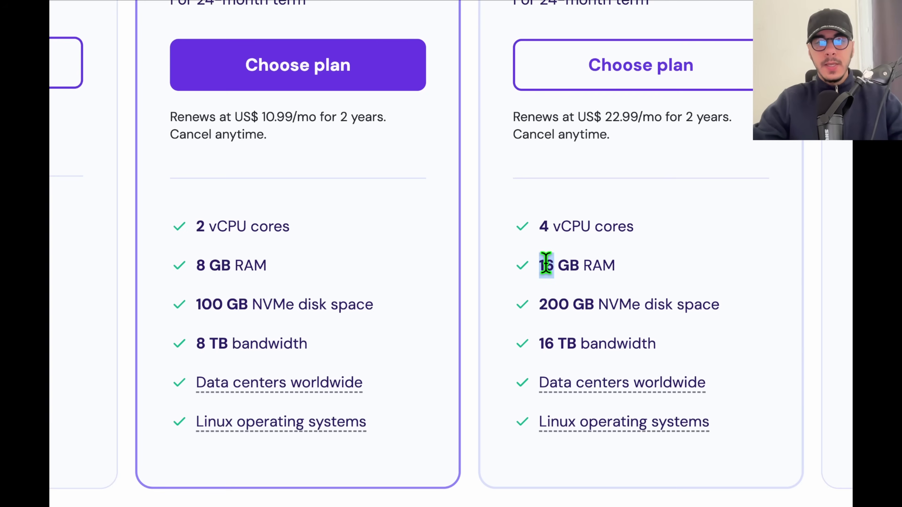
pyautogui.moveTo(227, 303); pyautogui.dragTo(312, 304)
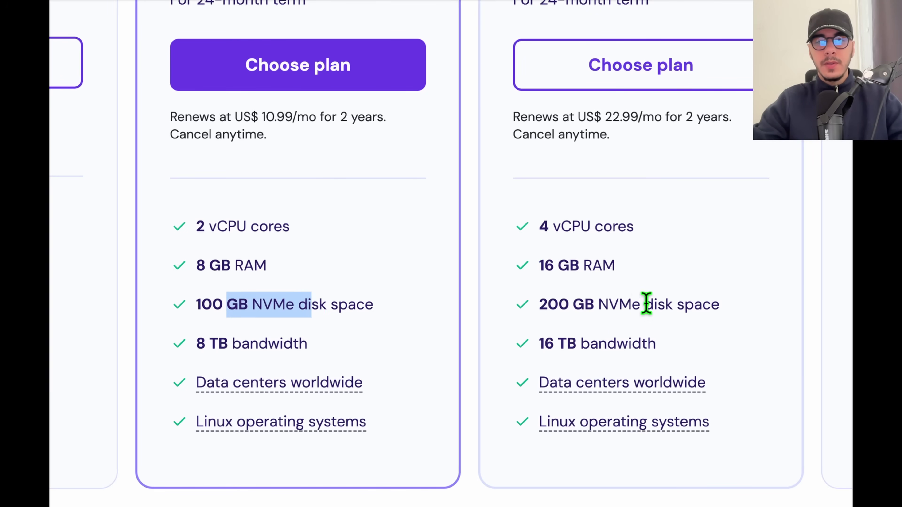
pyautogui.moveTo(544, 343); pyautogui.dragTo(606, 343)
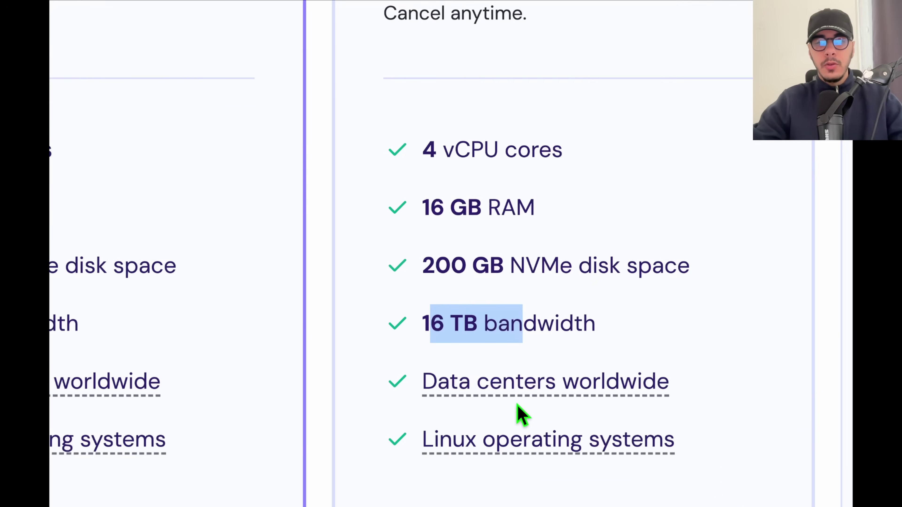
pyautogui.moveTo(528, 396)
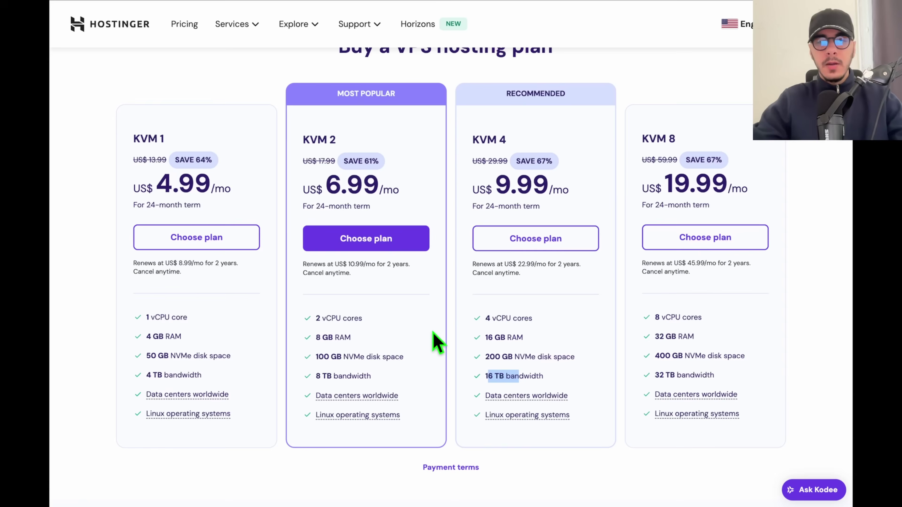
pyautogui.click(426, 210)
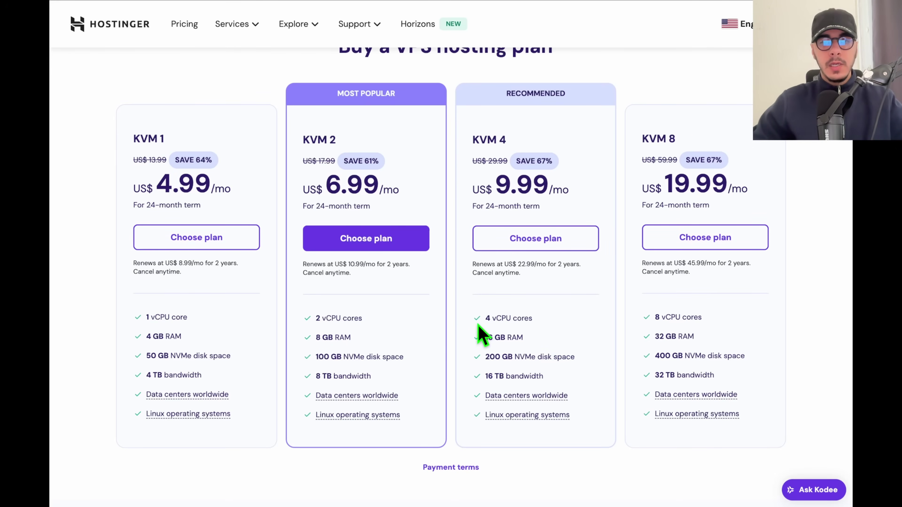
pyautogui.moveTo(529, 397)
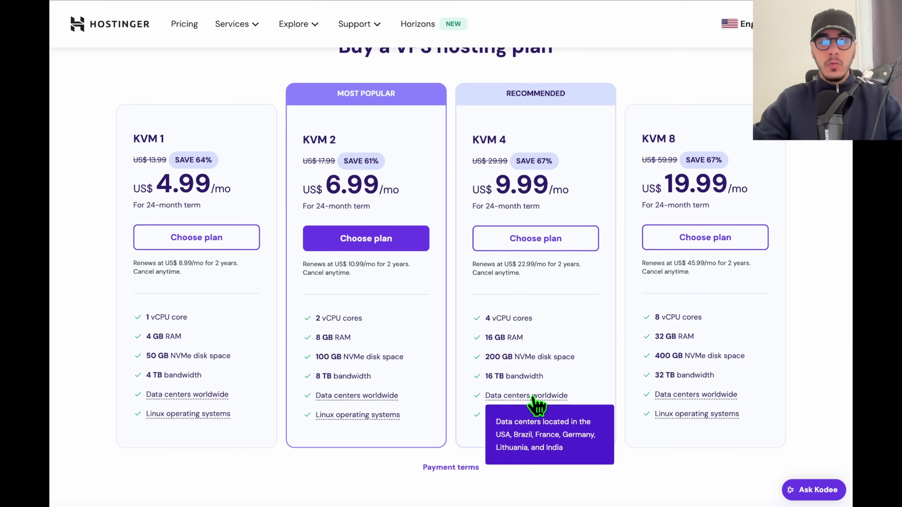
pyautogui.tripleClick(500, 337)
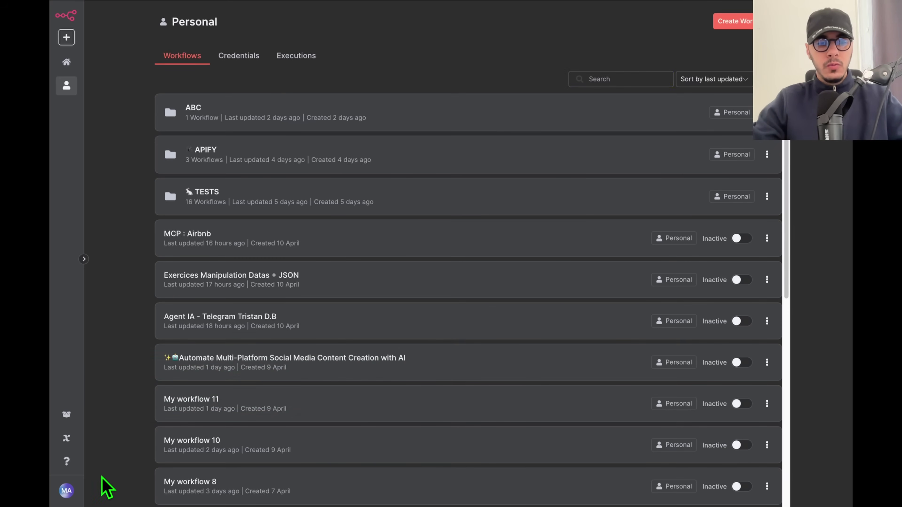
pyautogui.click(68, 494)
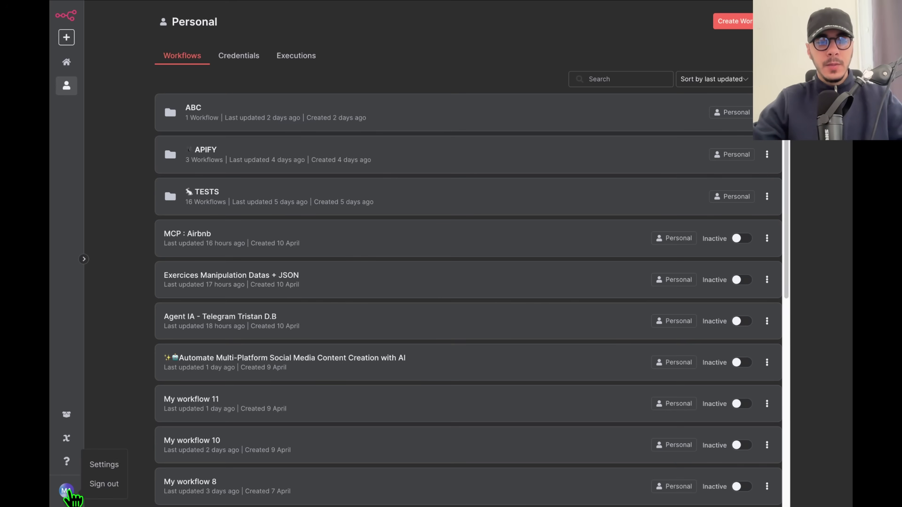
pyautogui.click(96, 465)
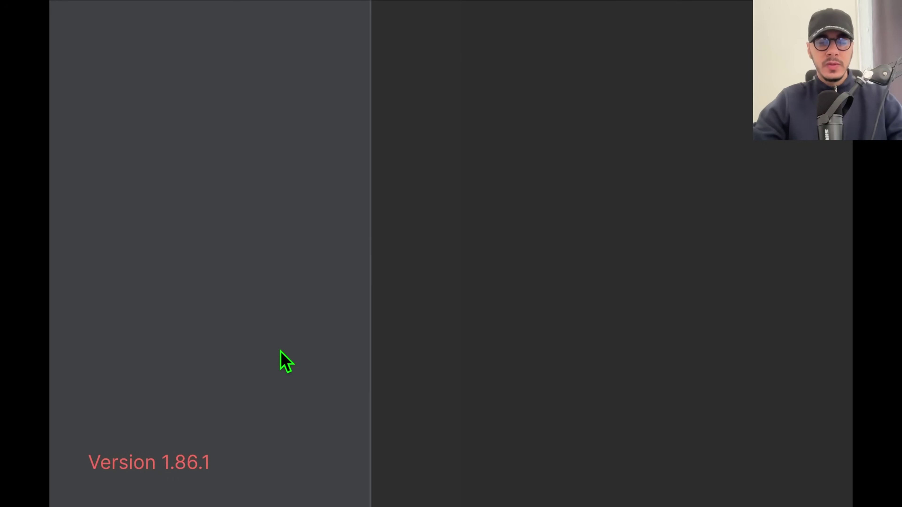
pyautogui.click(87, 20)
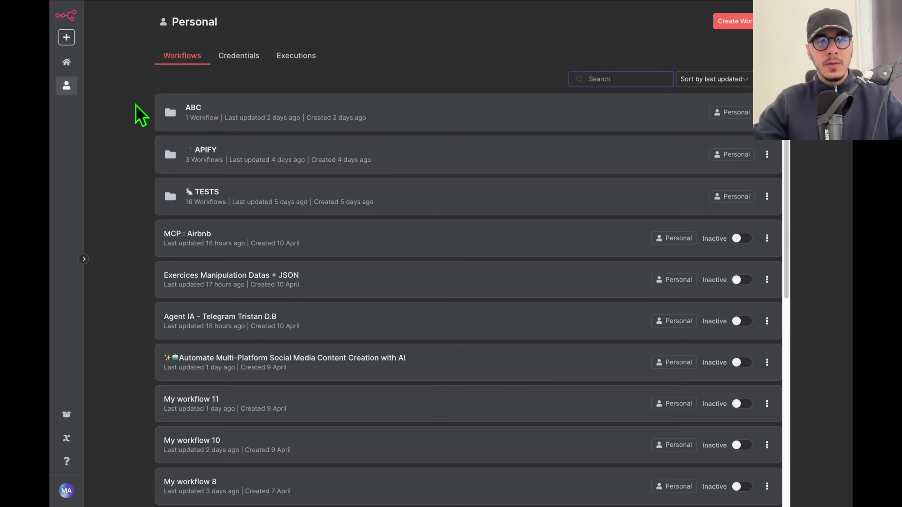
pyautogui.scroll(-10, 235, 392)
pyautogui.scroll(10, 235, 393)
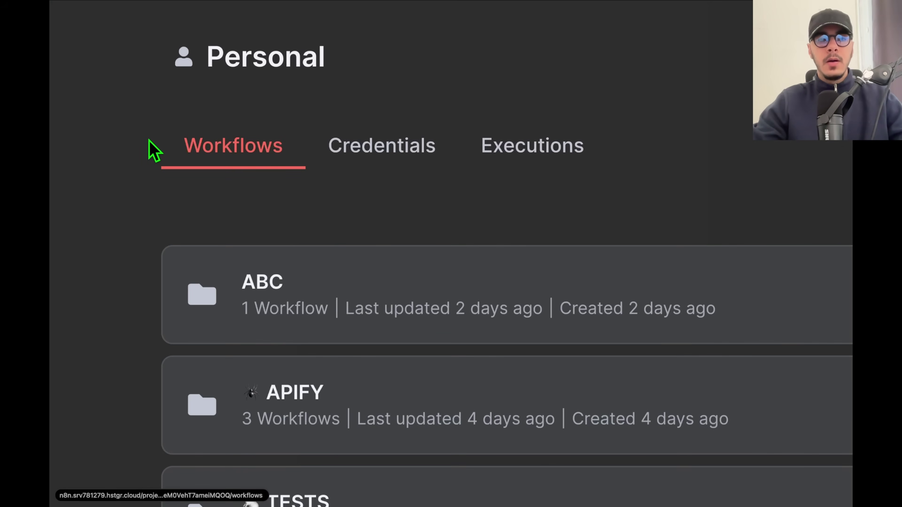
pyautogui.moveTo(149, 141); pyautogui.dragTo(278, 145)
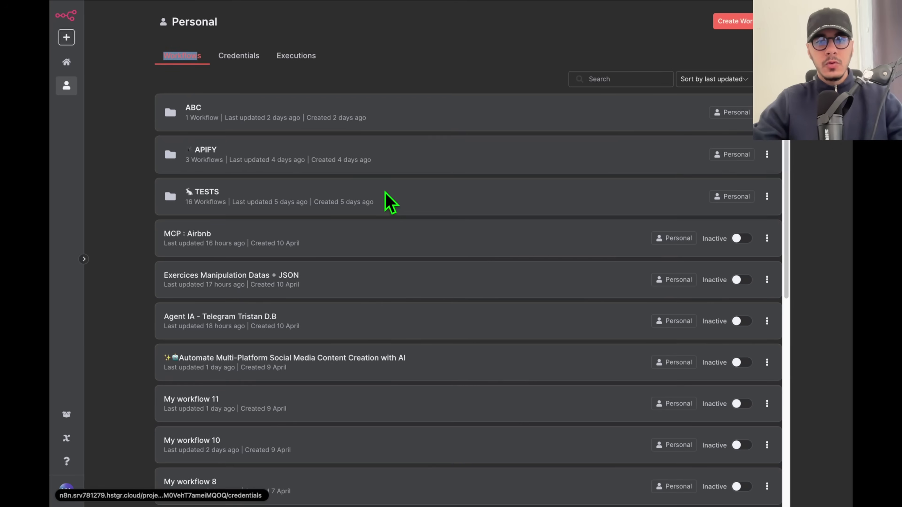
pyautogui.click(236, 238)
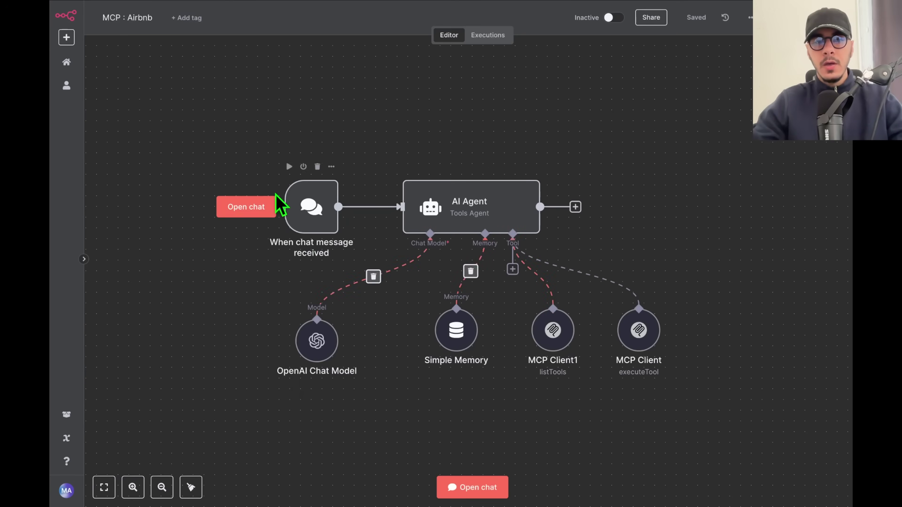
pyautogui.moveTo(192, 131); pyautogui.dragTo(814, 448)
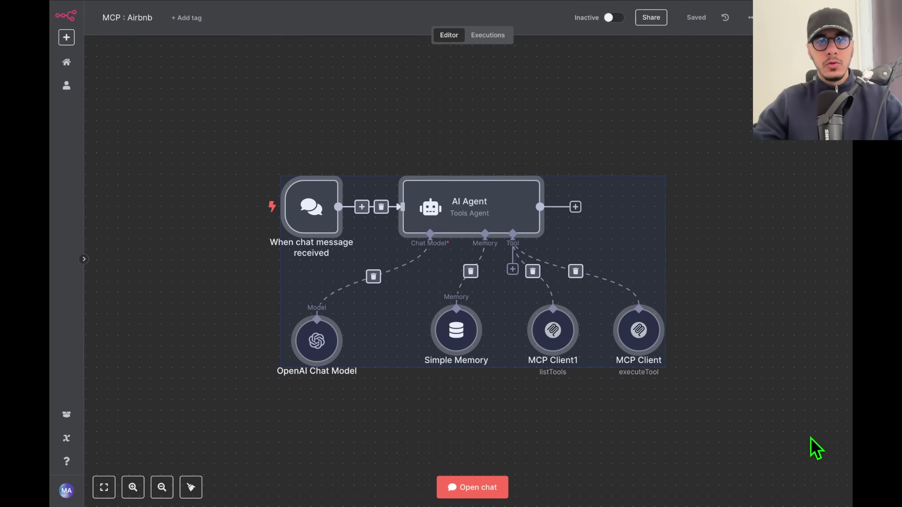
pyautogui.hotkey('alt', 'Left')
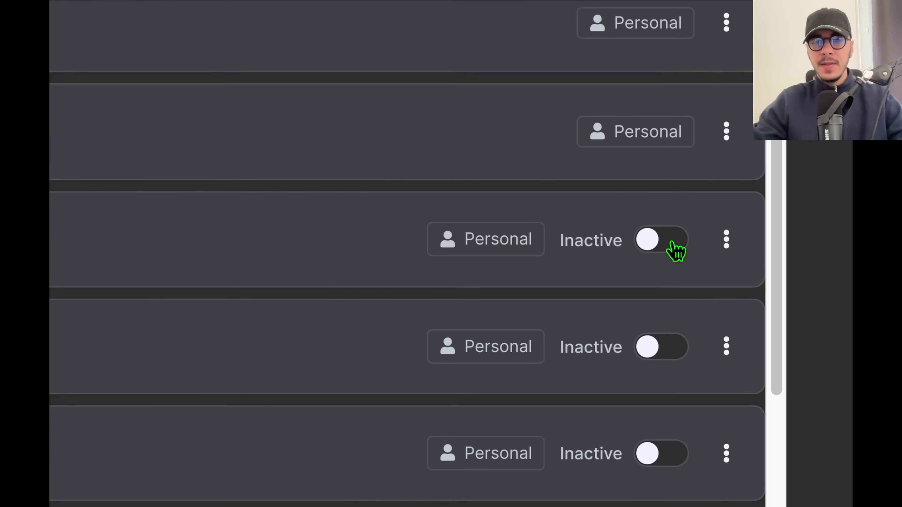
pyautogui.click(725, 244)
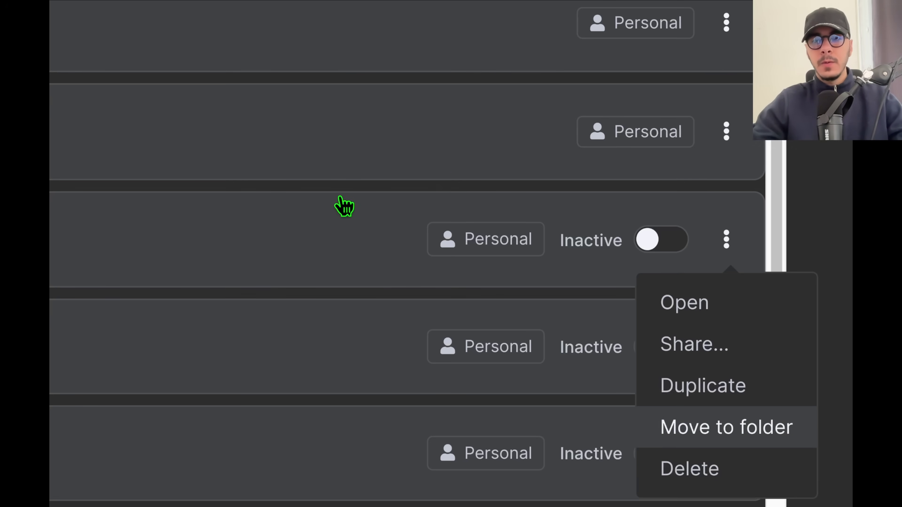
pyautogui.press('Escape')
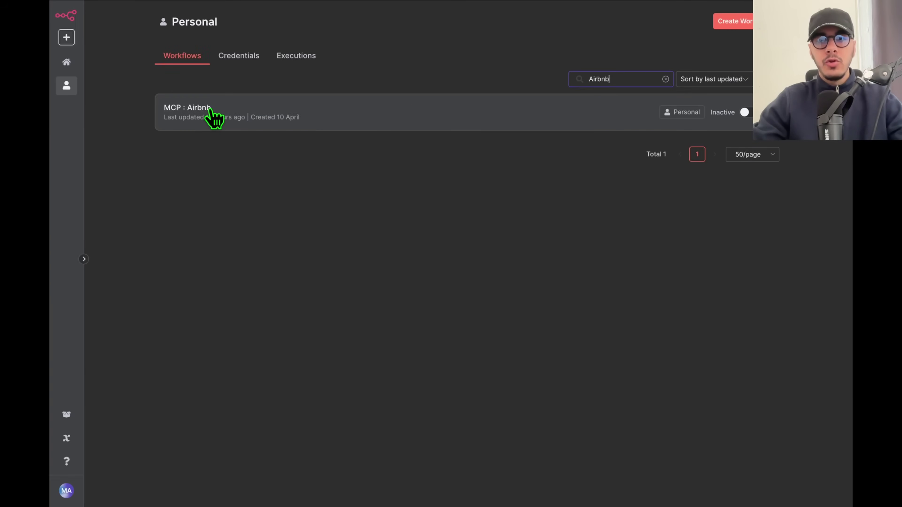
pyautogui.click(665, 79)
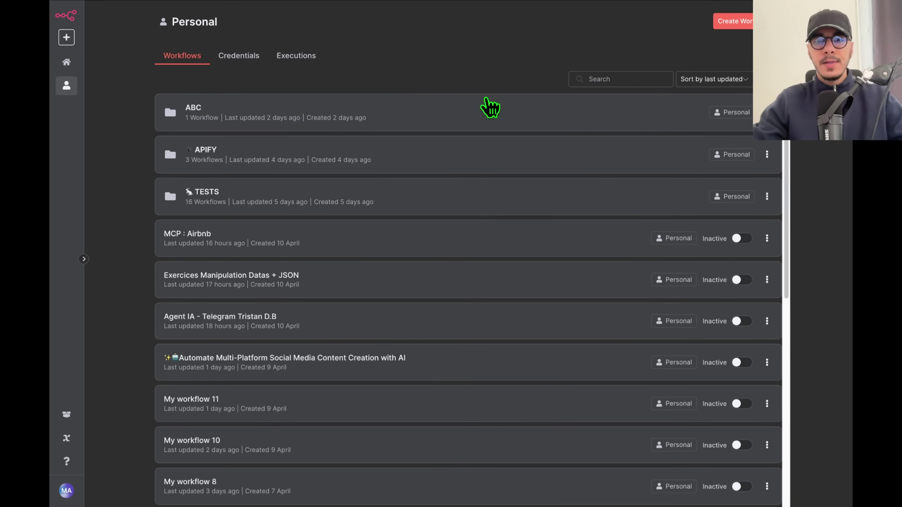
# Focus the workflow search box, then switch to the Credentials list of saved accounts.
pyautogui.click(625, 83)
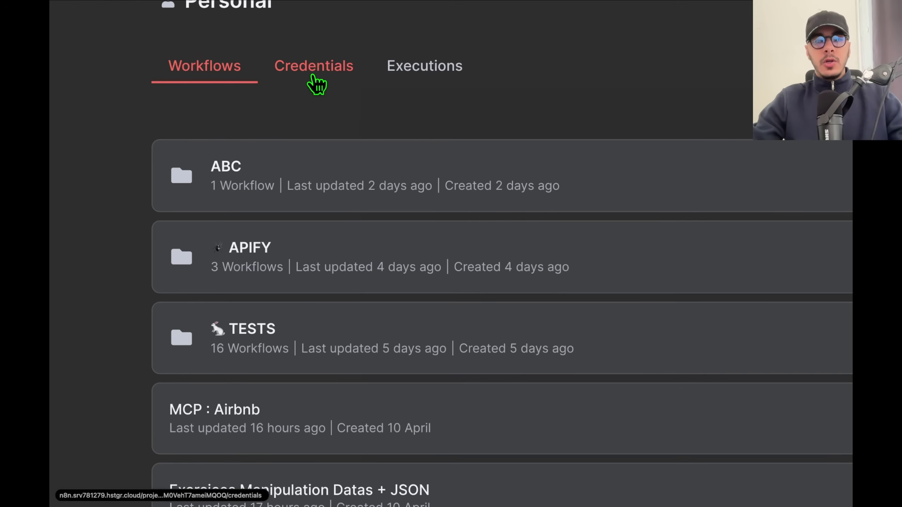
pyautogui.click(316, 84)
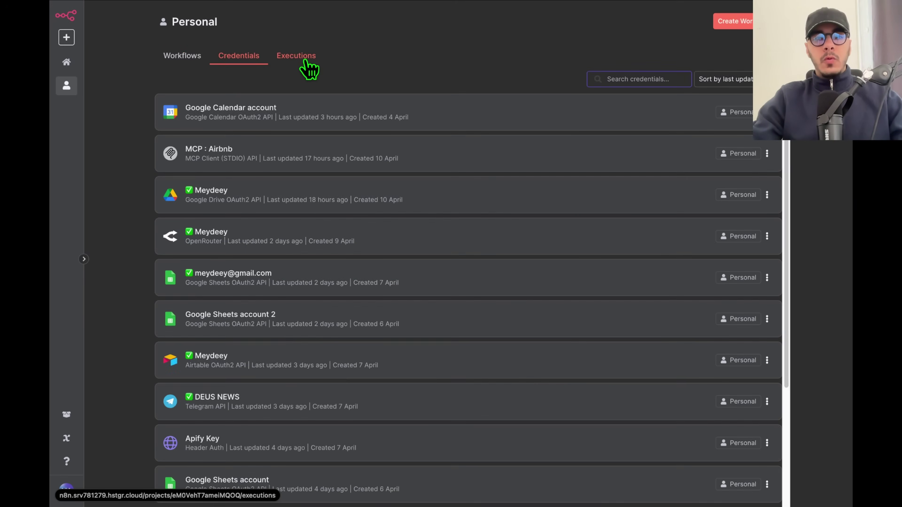
# Open the Executions history and highlight the latest run's 07:00 start time and the 59.229s duration.
pyautogui.click(301, 63)
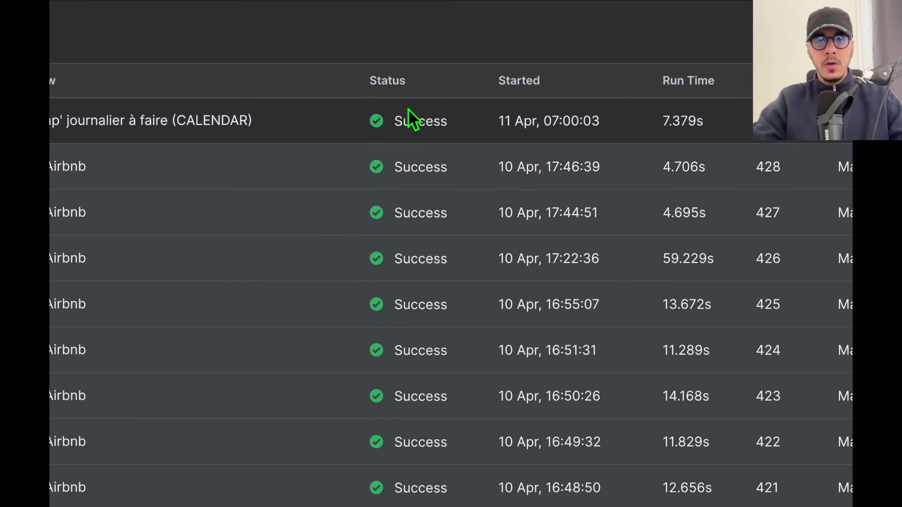
pyautogui.scroll(-8, 404, 178)
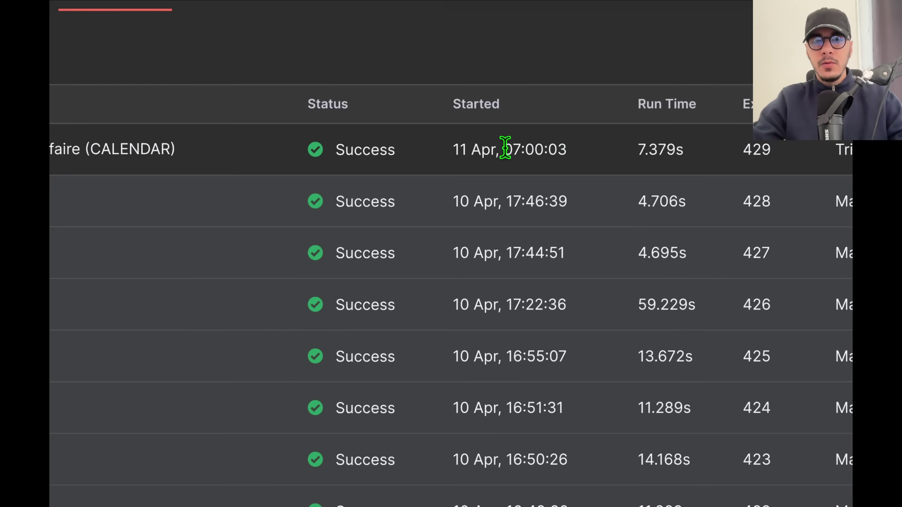
pyautogui.moveTo(508, 147); pyautogui.dragTo(560, 148)
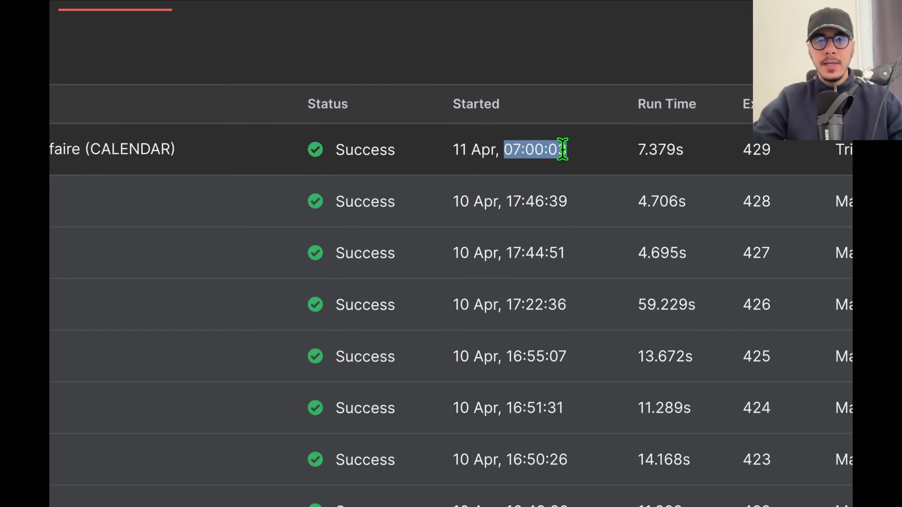
pyautogui.click(560, 153)
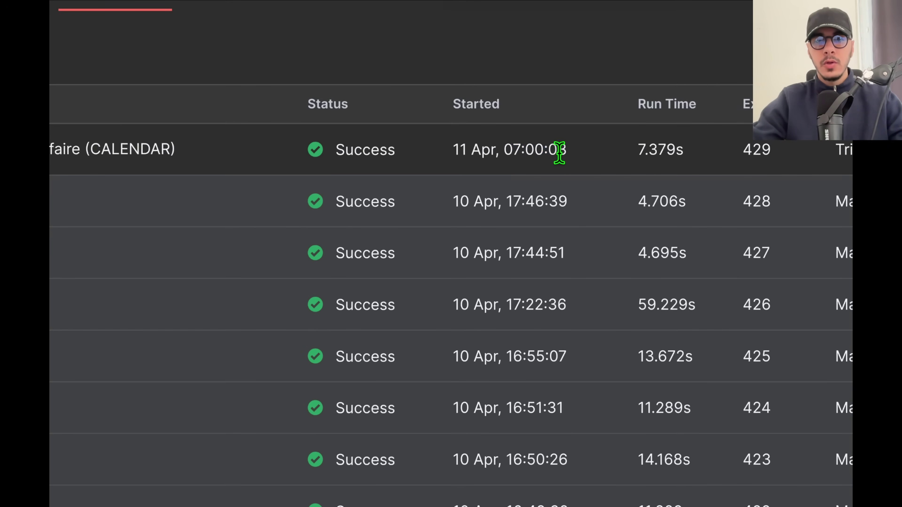
pyautogui.moveTo(645, 149); pyautogui.dragTo(670, 153)
pyautogui.click(512, 152)
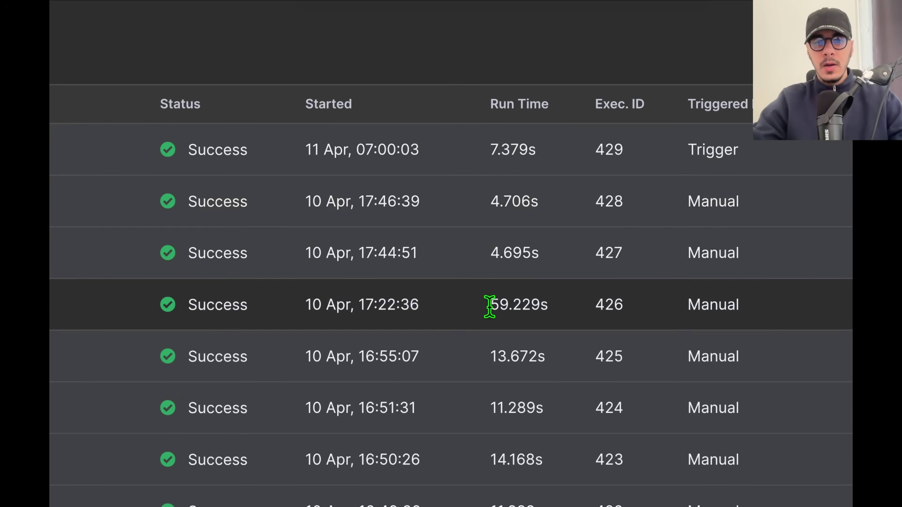
pyautogui.moveTo(489, 306); pyautogui.dragTo(536, 308)
pyautogui.click(535, 308)
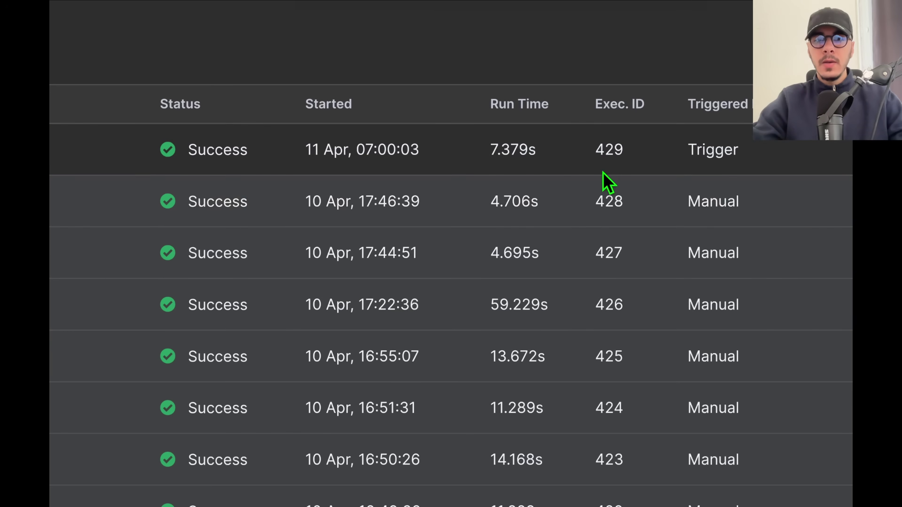
# Highlight execution ID 429, the Triggered By column, and the Trigger and Manual values of runs 429 and 428.
pyautogui.doubleClick(605, 150)
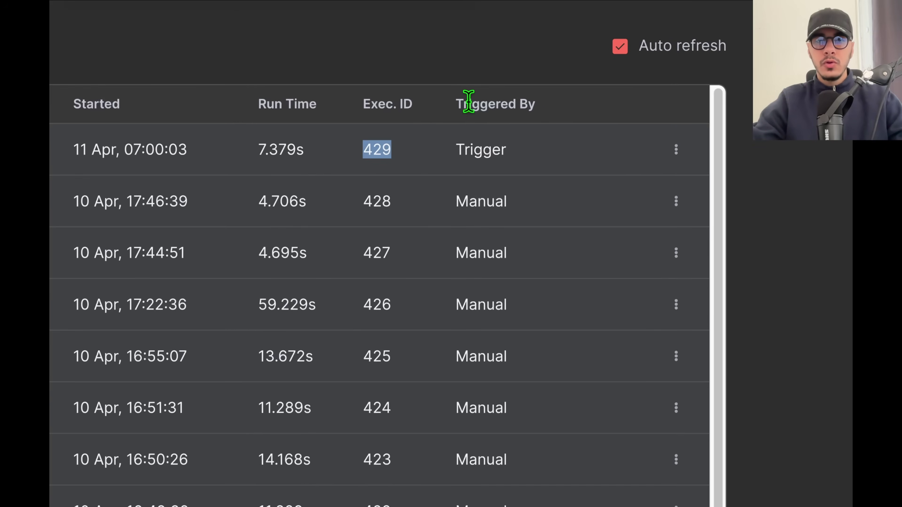
pyautogui.doubleClick(698, 101)
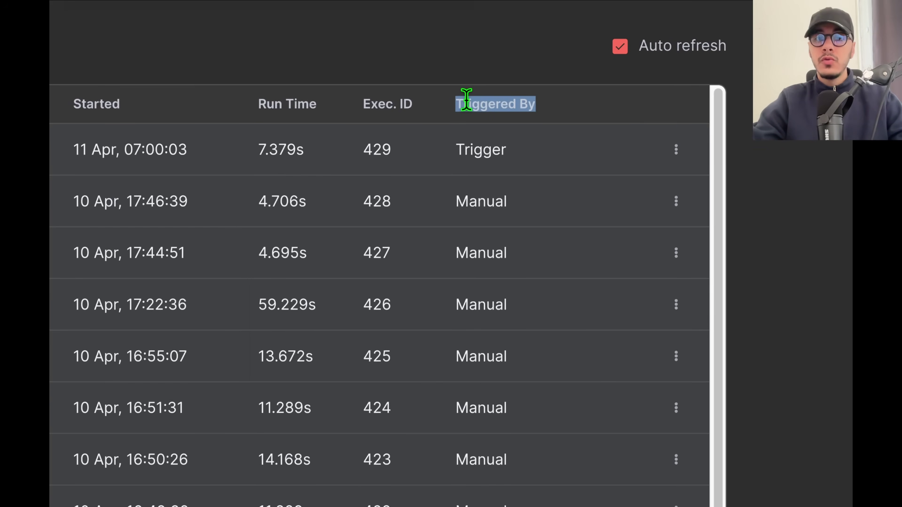
pyautogui.doubleClick(465, 104)
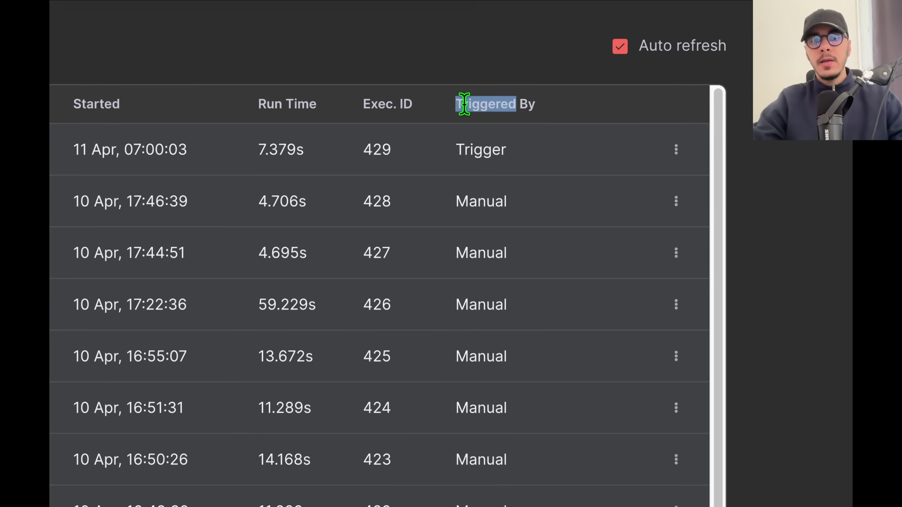
pyautogui.doubleClick(461, 149)
pyautogui.tripleClick(491, 103)
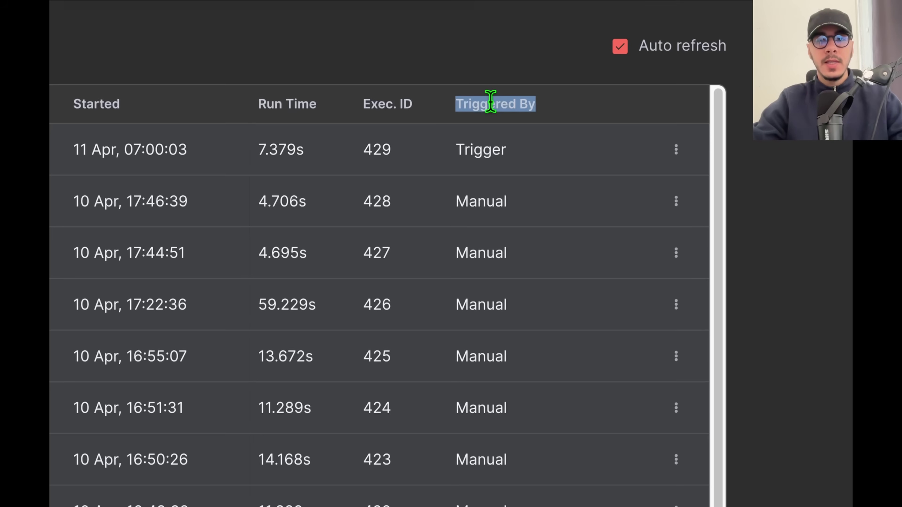
pyautogui.doubleClick(466, 201)
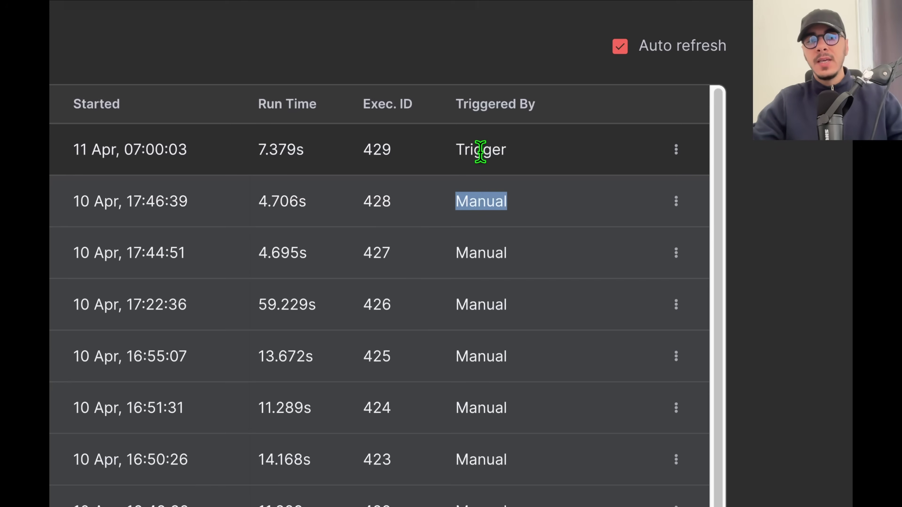
pyautogui.hscroll(-10, 480, 154)
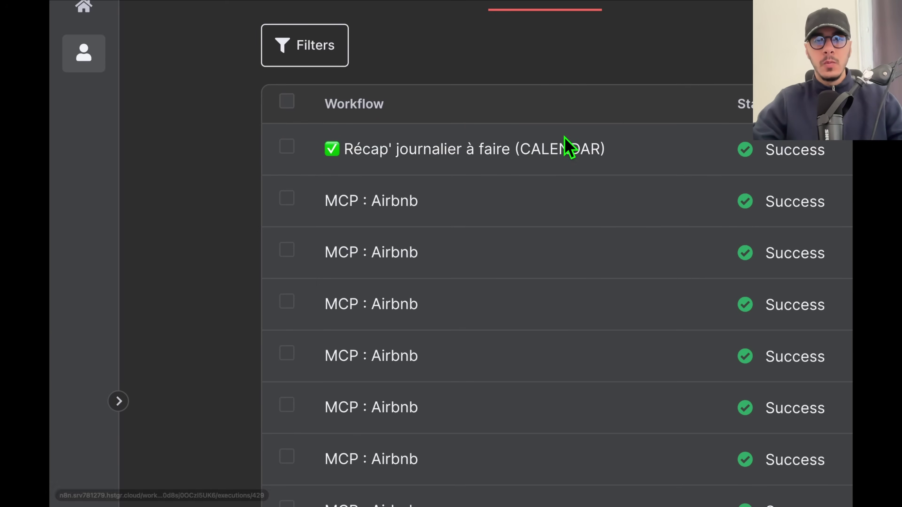
pyautogui.hscroll(10, 600, 157)
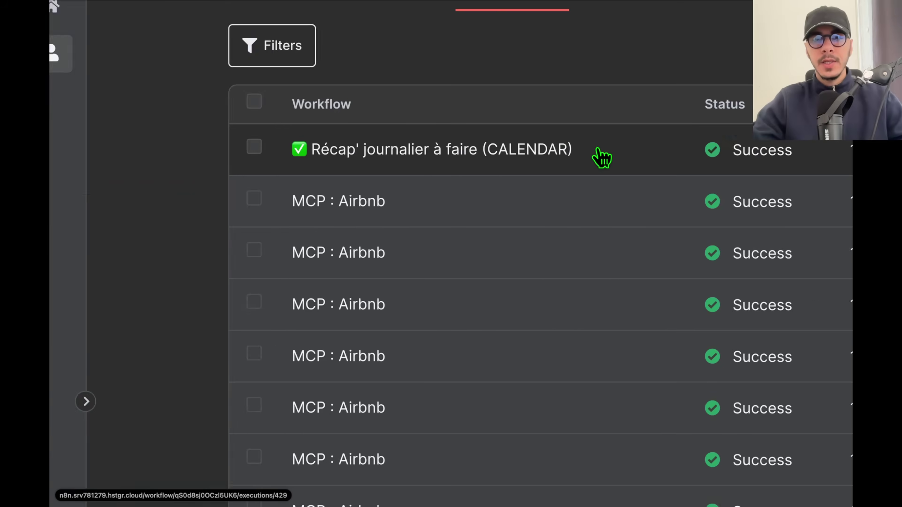
pyautogui.doubleClick(588, 150)
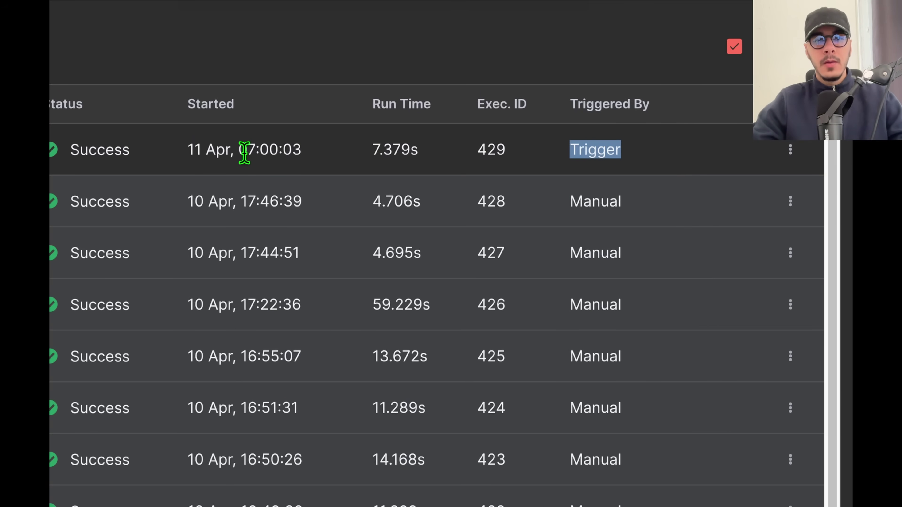
# Highlight the 07:00:03 start time, then go back to the Workflows list.
pyautogui.moveTo(239, 150); pyautogui.dragTo(304, 157)
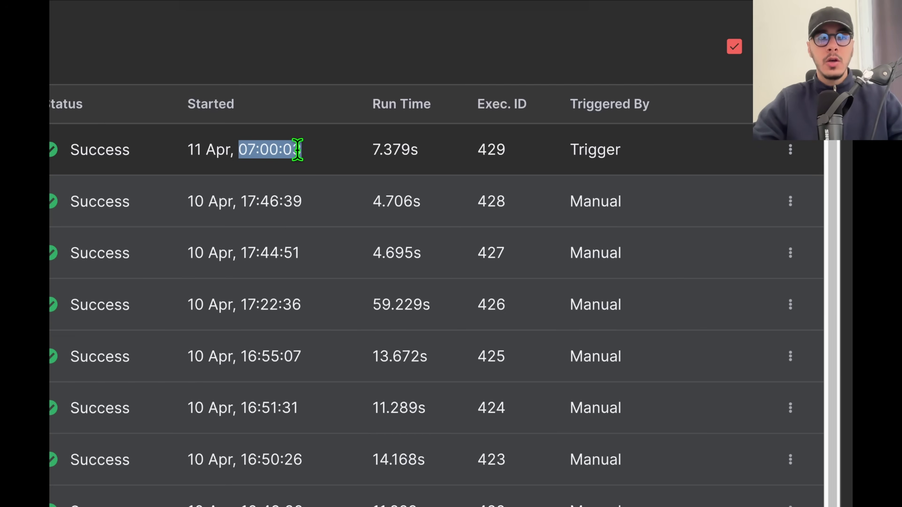
pyautogui.click(297, 150)
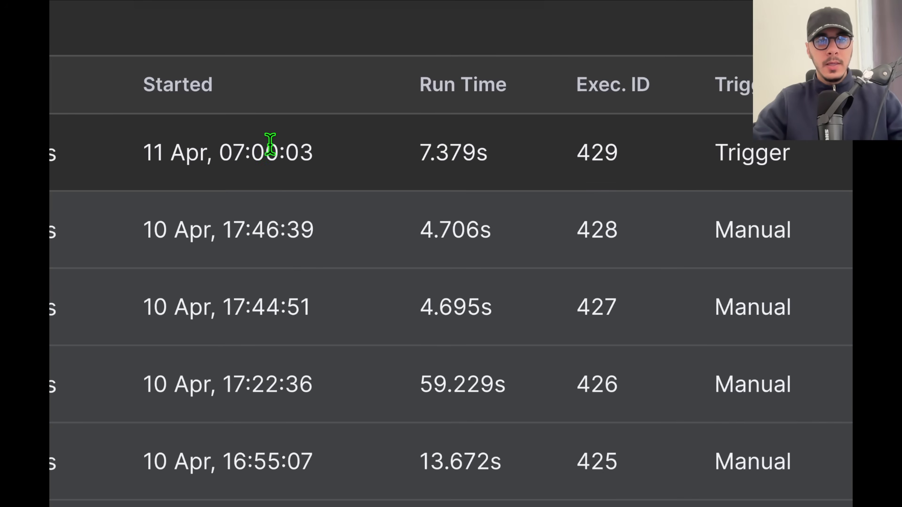
pyautogui.moveTo(286, 149); pyautogui.dragTo(302, 149)
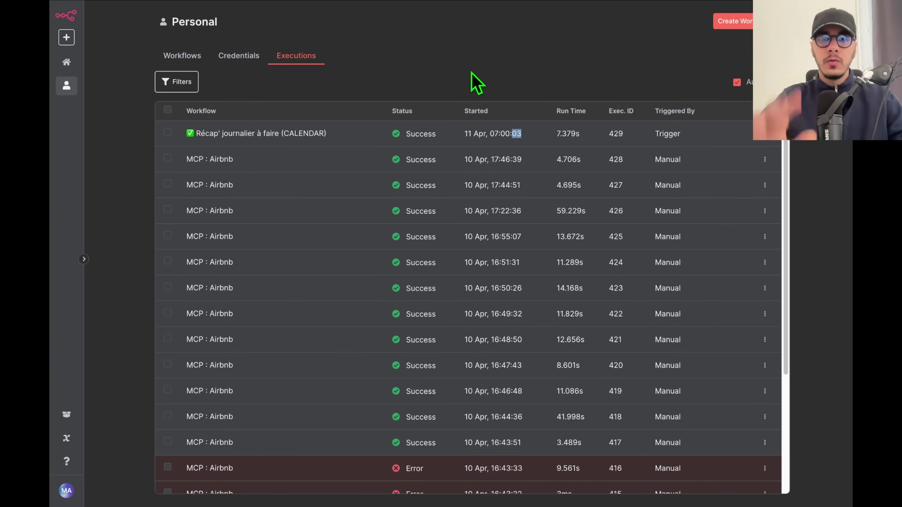
pyautogui.hotkey('alt', 'Left')
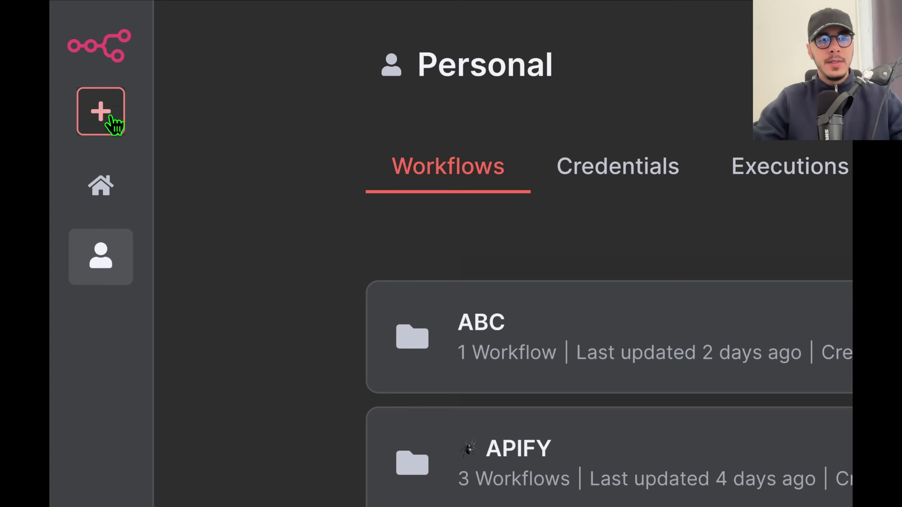
# Open the workflow templates library from the sidebar.
pyautogui.click(69, 40)
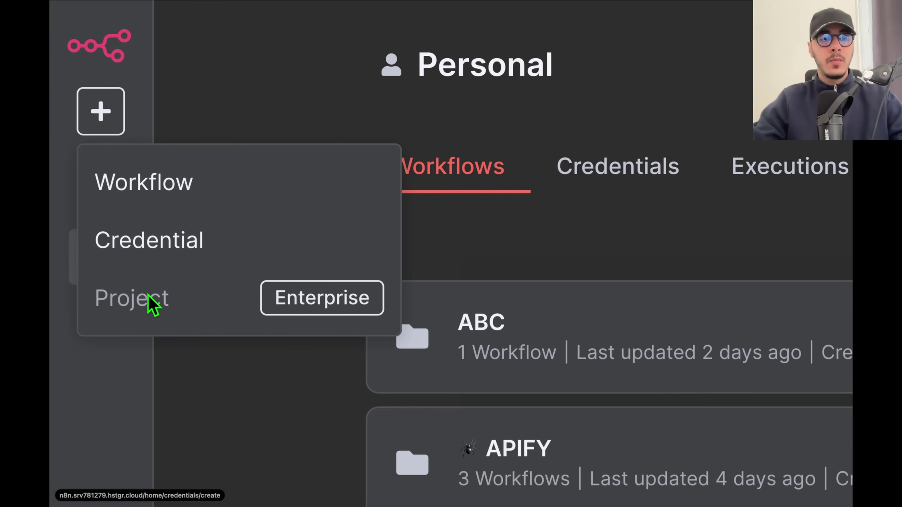
pyautogui.moveTo(281, 312)
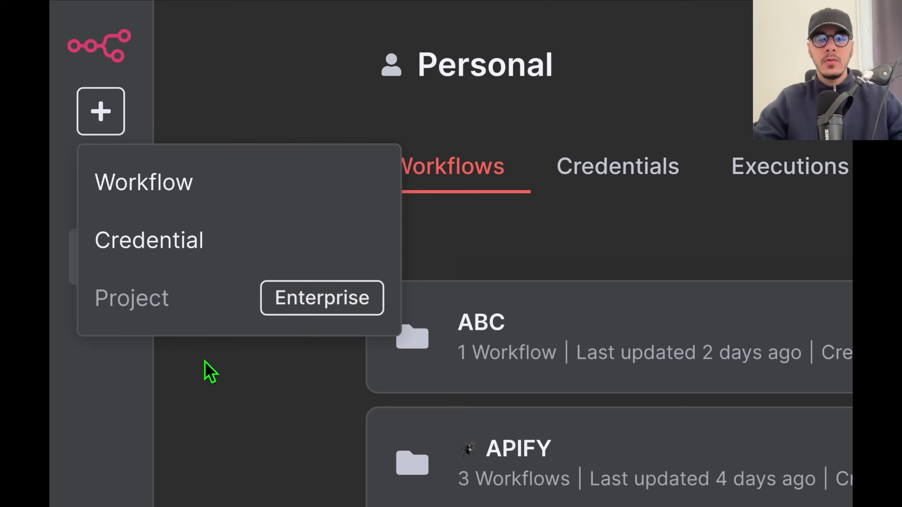
pyautogui.click(209, 375)
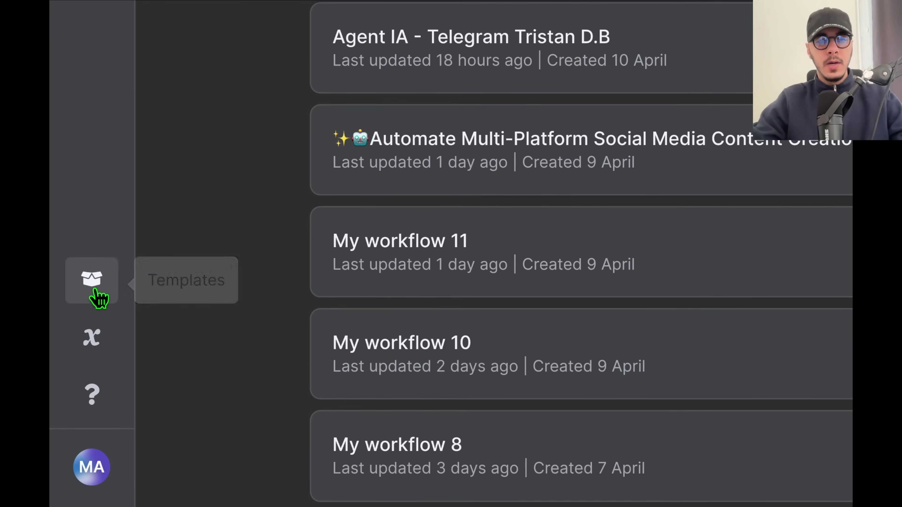
pyautogui.click(92, 289)
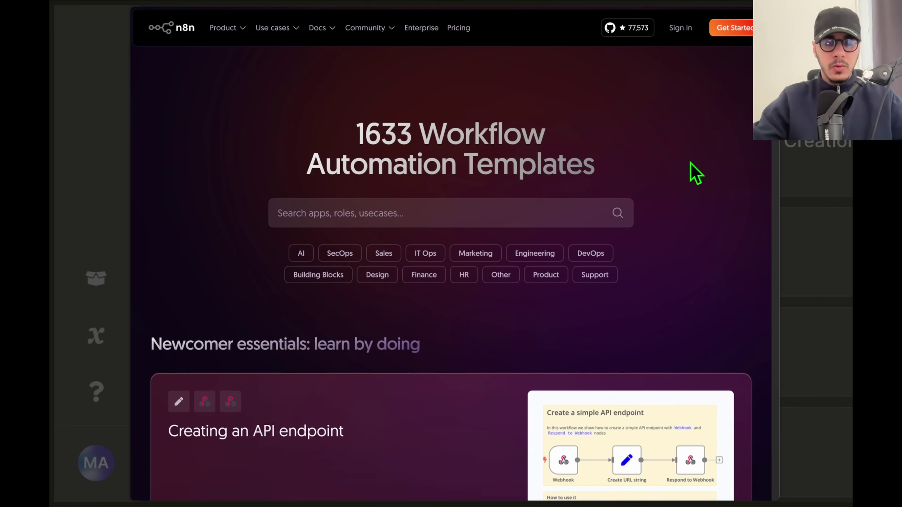
# Search the templates for 'webhook'.
pyautogui.click(525, 206)
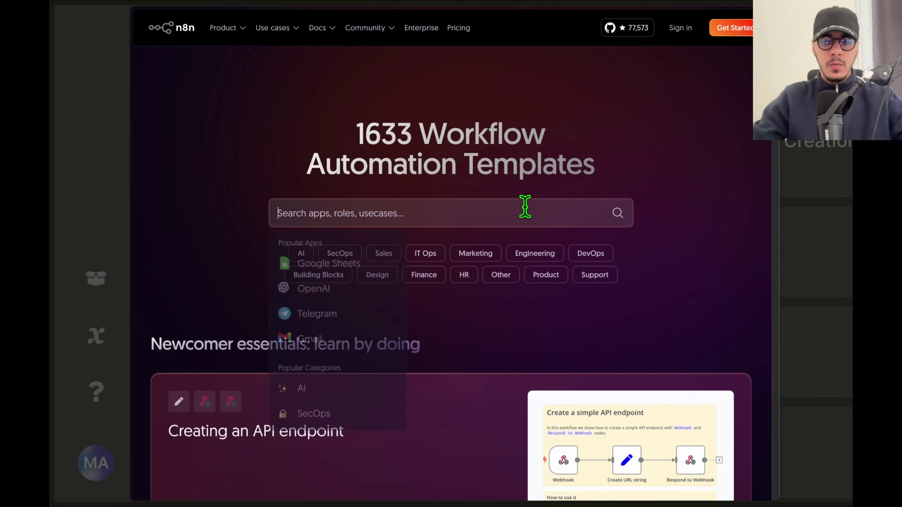
pyautogui.write('webhook')
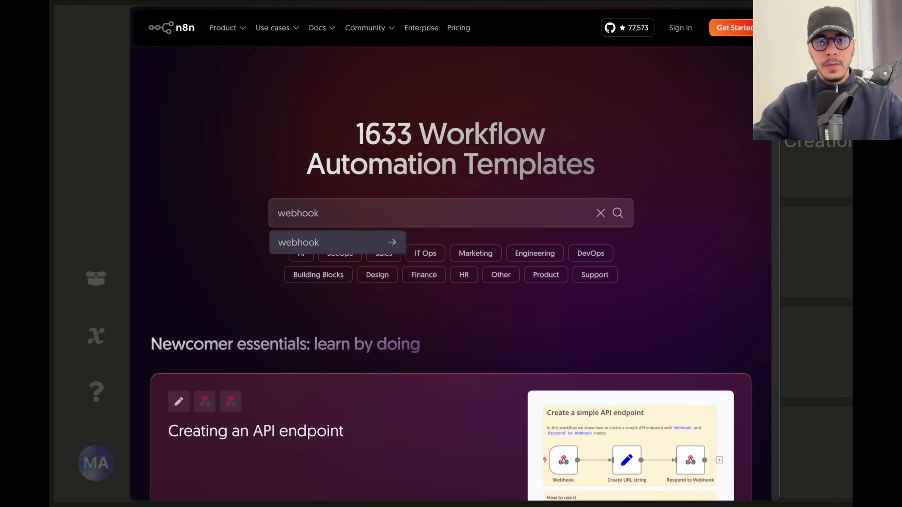
pyautogui.press('Return')
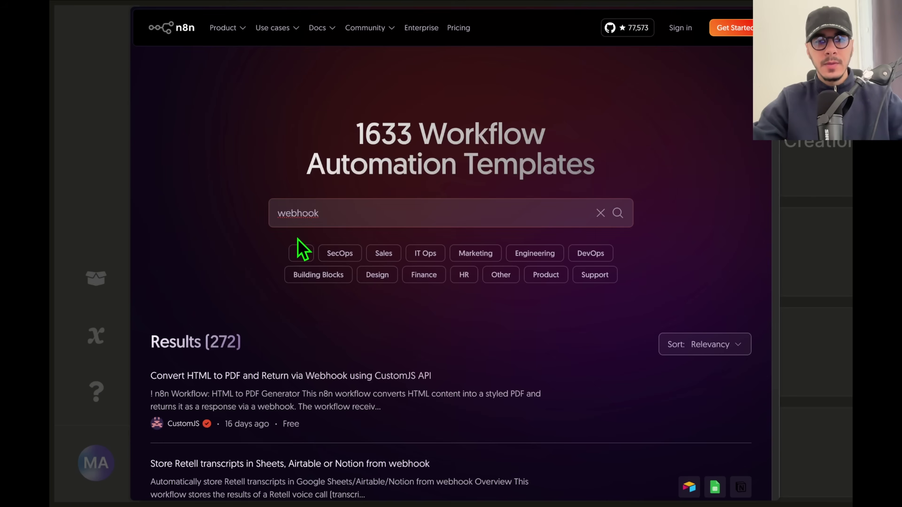
pyautogui.scroll(-1, 236, 373)
# Filter the templates to Gmail and highlight the Results (142) count.
pyautogui.doubleClick(301, 181)
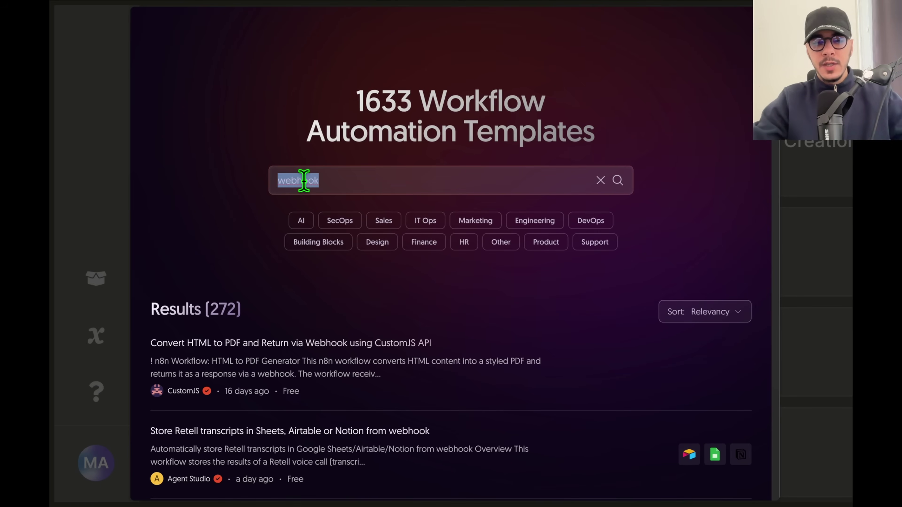
pyautogui.write('gmai')
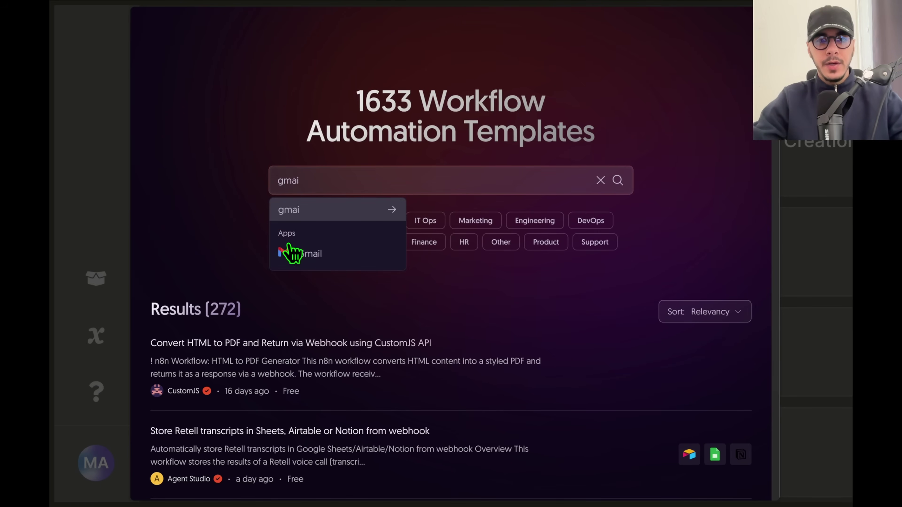
pyautogui.click(301, 256)
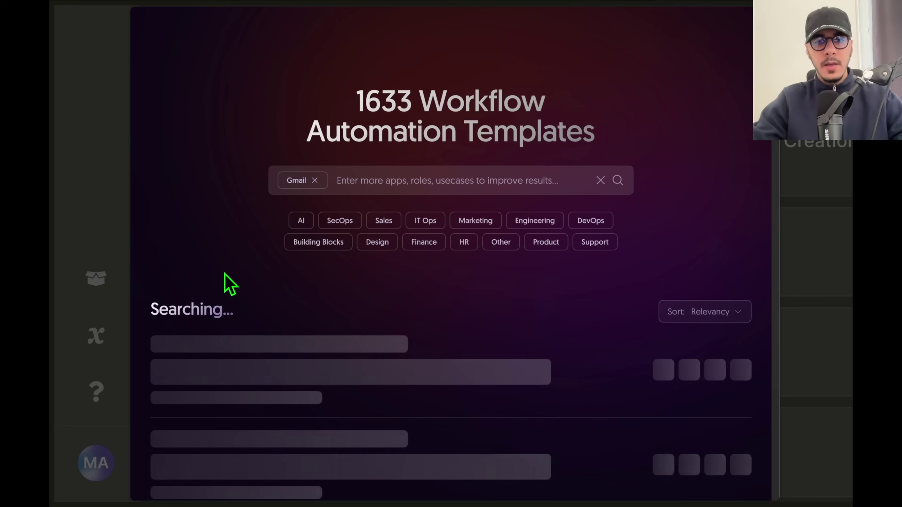
pyautogui.moveTo(212, 308); pyautogui.dragTo(235, 309)
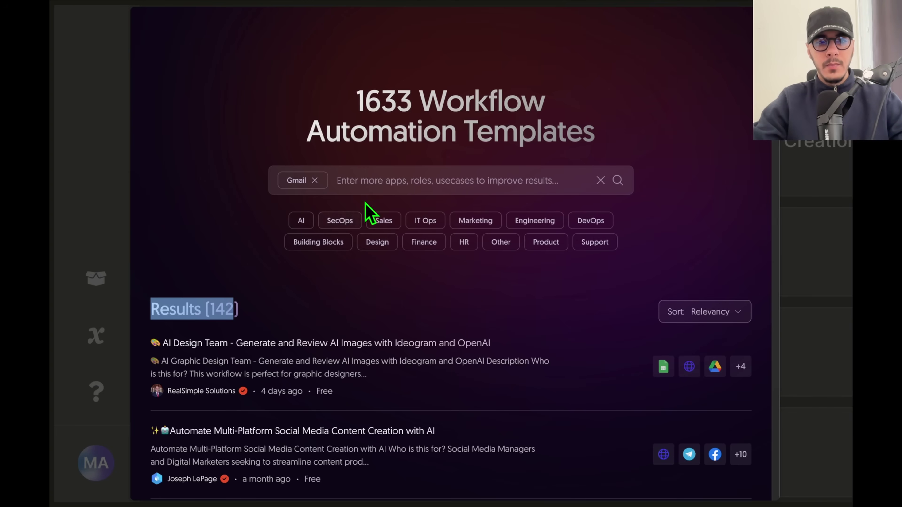
pyautogui.click(378, 180)
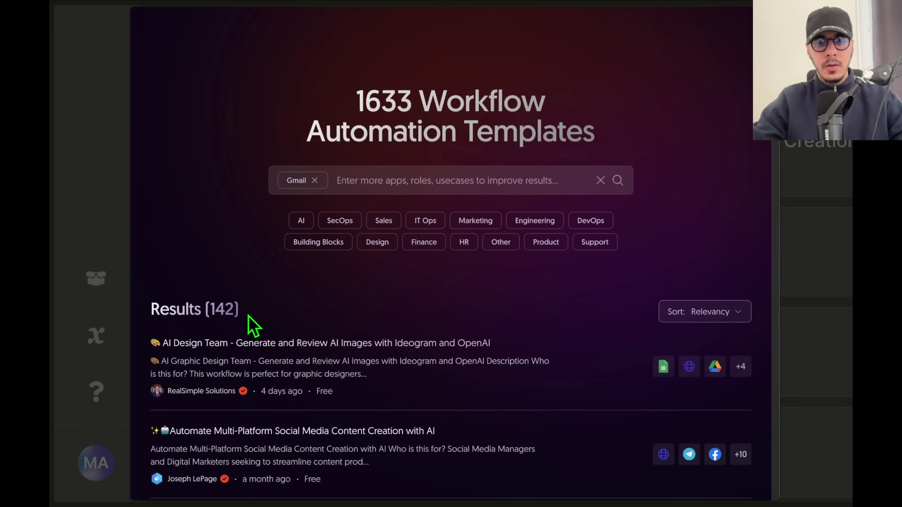
pyautogui.scroll(-4, 241, 333)
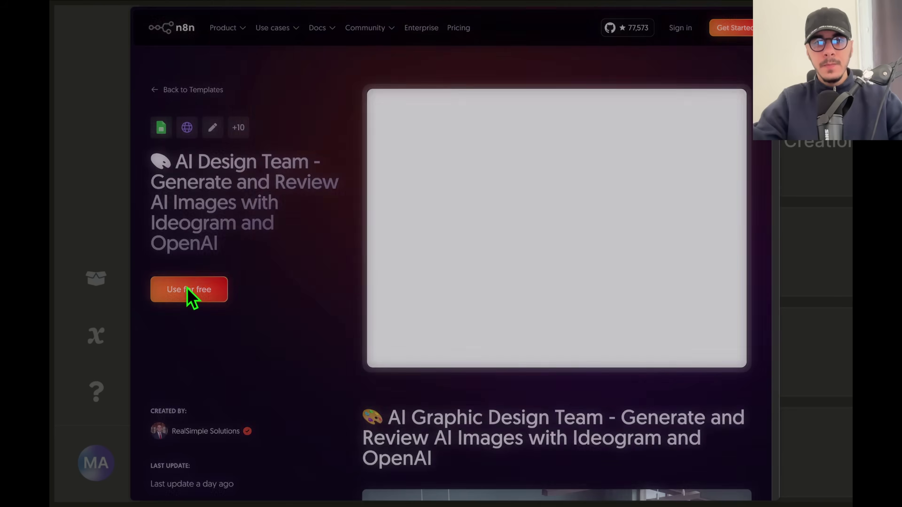
# Copy the AI Design Team template's JSON and paste it into a new empty workflow.
pyautogui.click(188, 289)
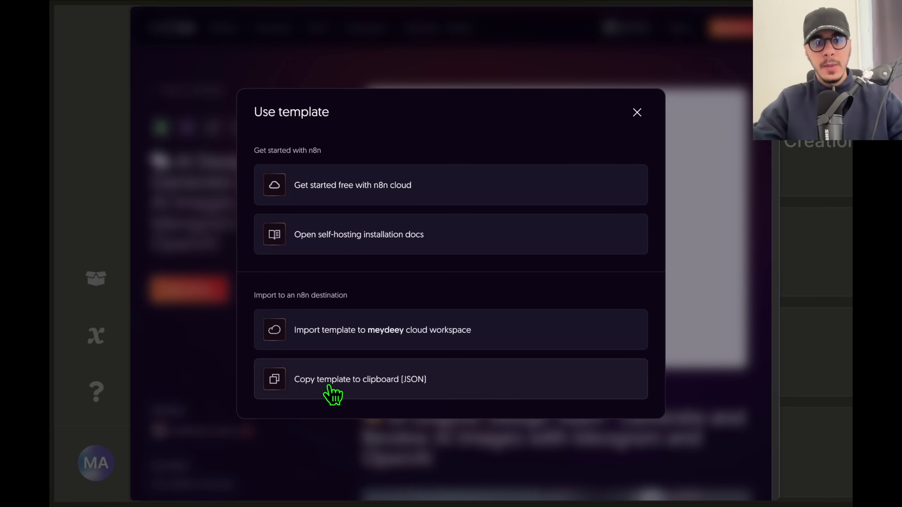
pyautogui.click(354, 393)
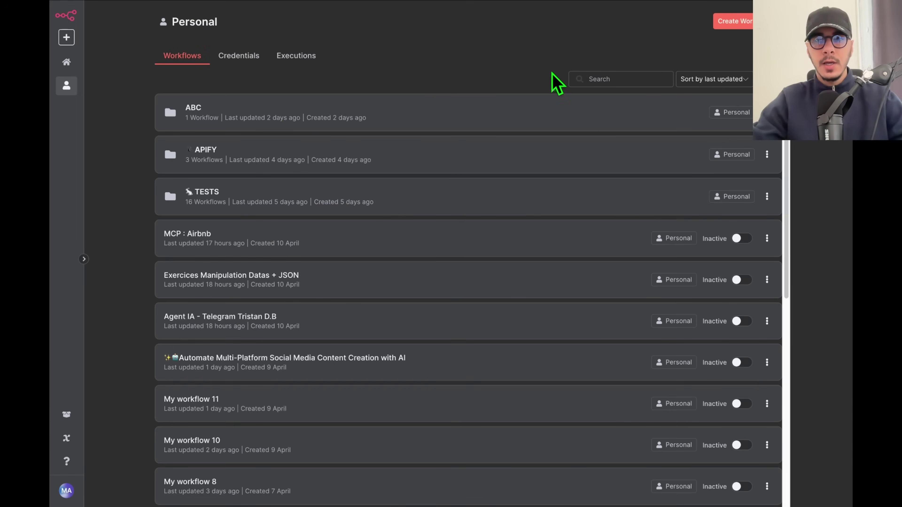
pyautogui.click(734, 21)
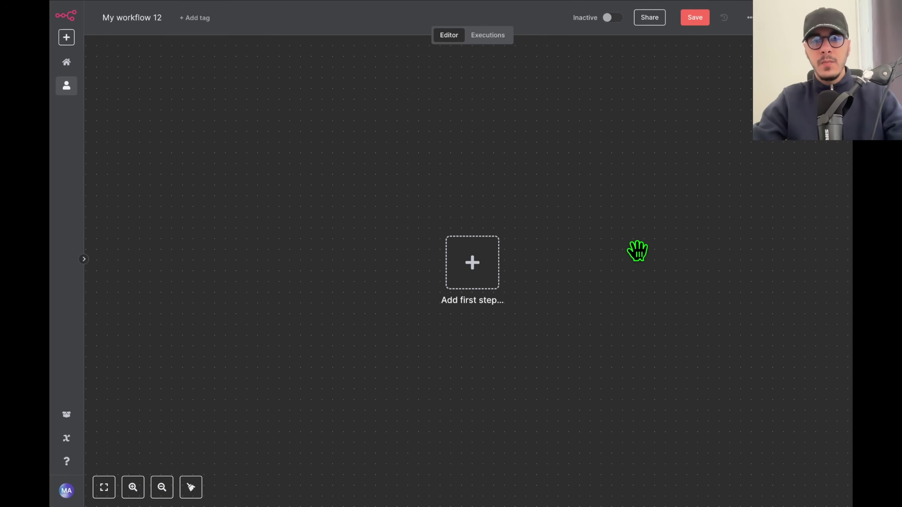
pyautogui.hotkey('ctrl', 'v')
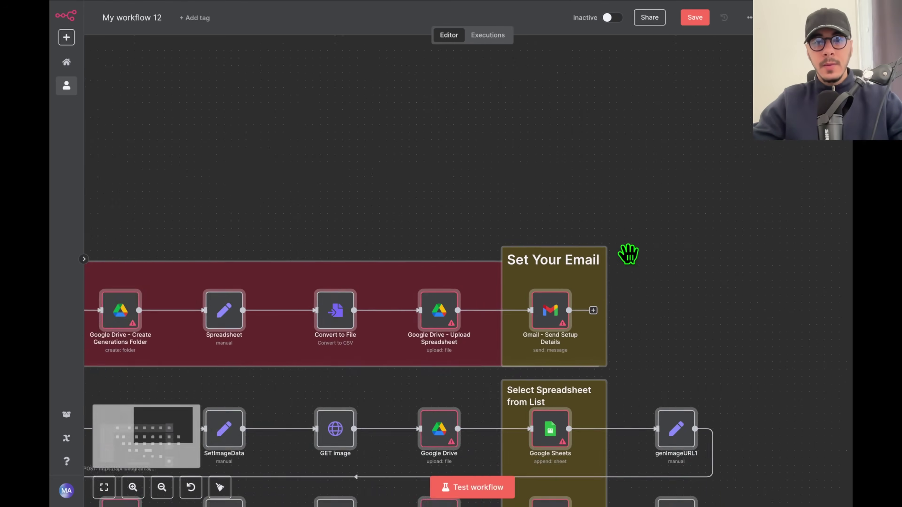
# Zoom and pan across the pasted workflow to inspect its setup instructions and Set Your Email notes.
pyautogui.scroll(3, 430, 341)
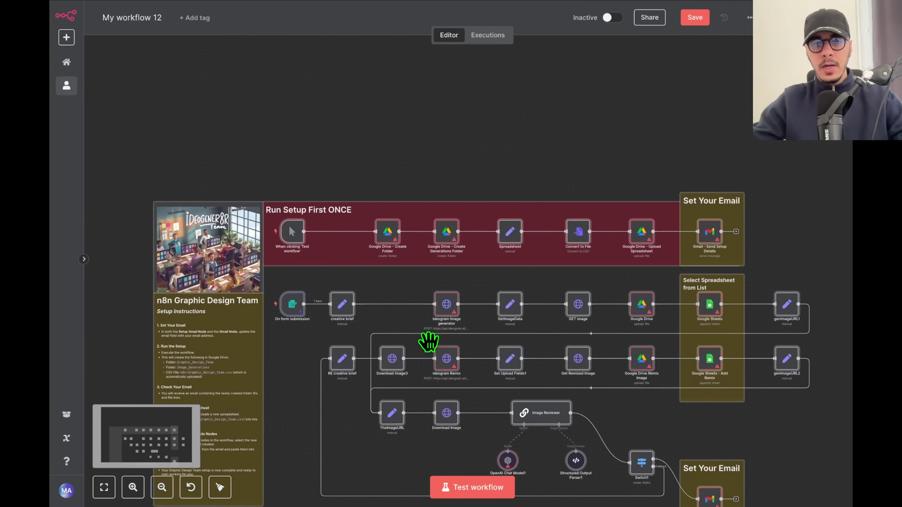
pyautogui.scroll(-1, 405, 280)
pyautogui.scroll(5, 212, 151)
pyautogui.scroll(-5, 268, 178)
pyautogui.scroll(5, 269, 178)
pyautogui.scroll(-3, 268, 177)
pyautogui.scroll(-4, 268, 178)
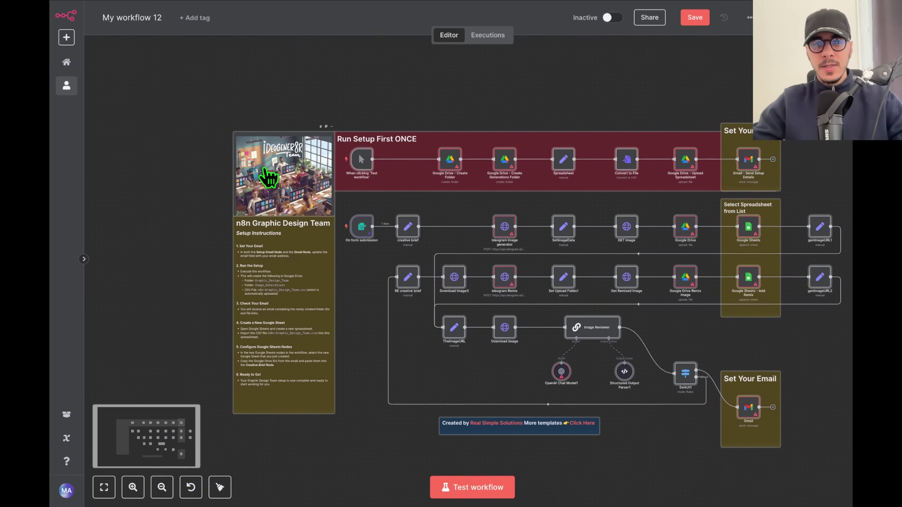
pyautogui.scroll(-1, 420, 181)
pyautogui.hscroll(1, 419, 181)
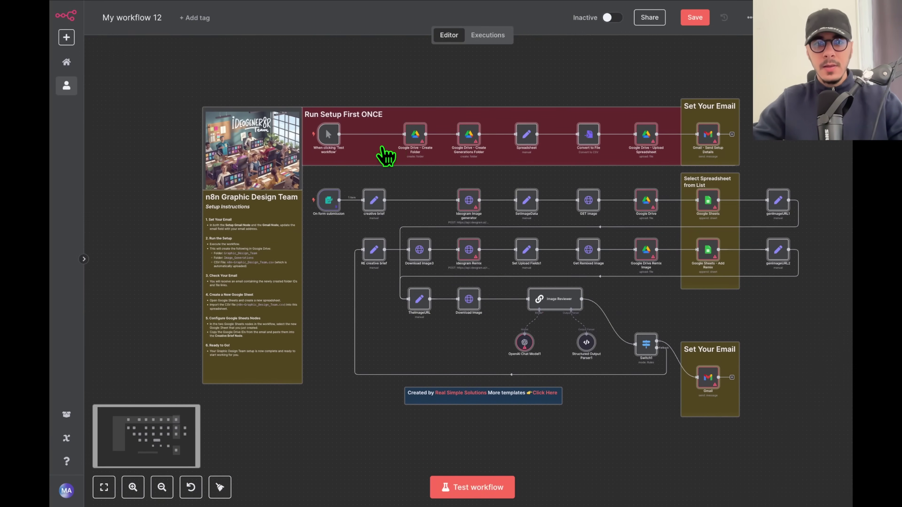
pyautogui.scroll(4, 221, 307)
pyautogui.scroll(-1, 355, 163)
pyautogui.scroll(-2, 355, 164)
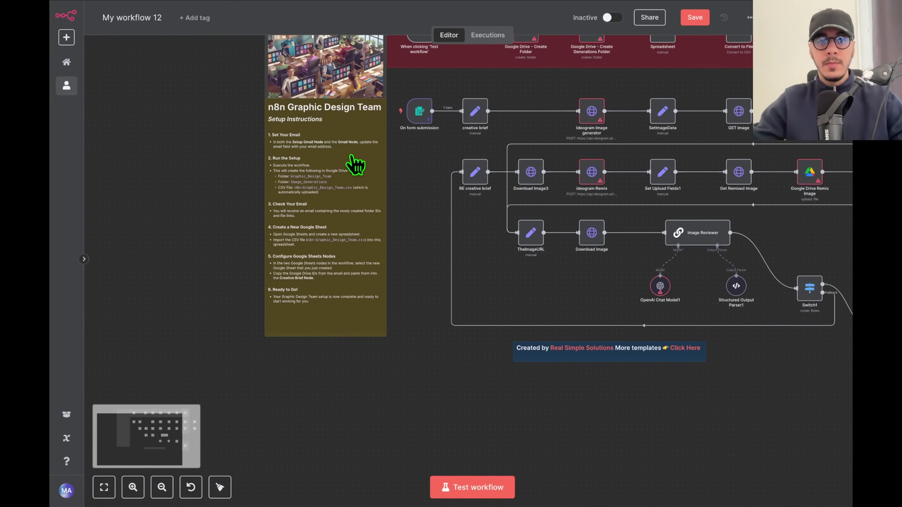
pyautogui.moveTo(423, 166); pyautogui.dragTo(341, 228)
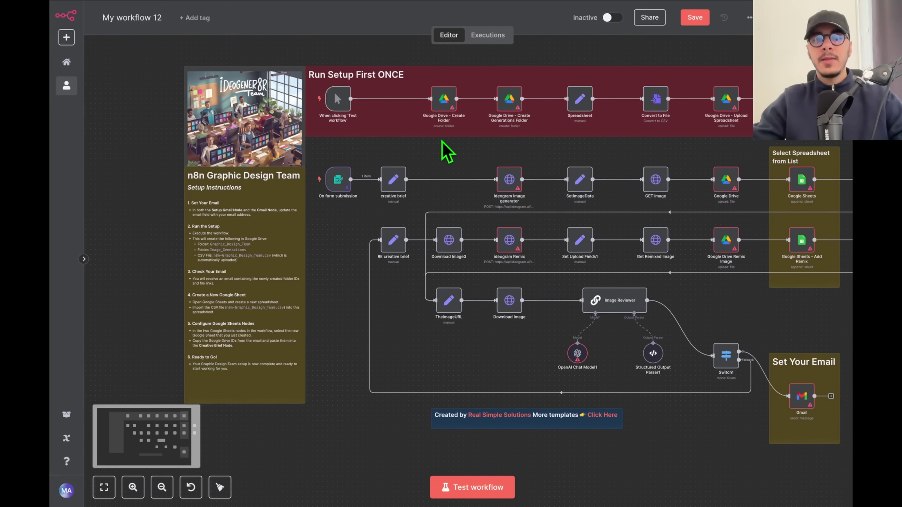
pyautogui.scroll(5, 390, 203)
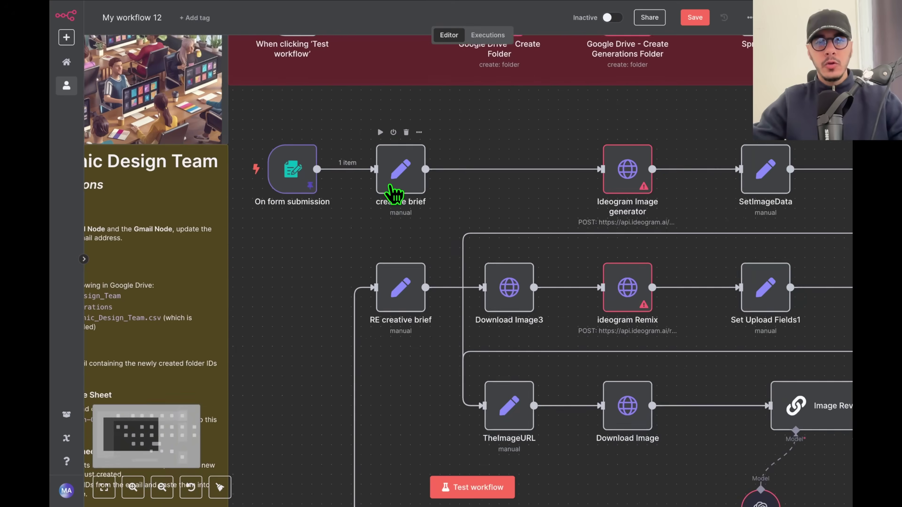
pyautogui.scroll(-5, 371, 224)
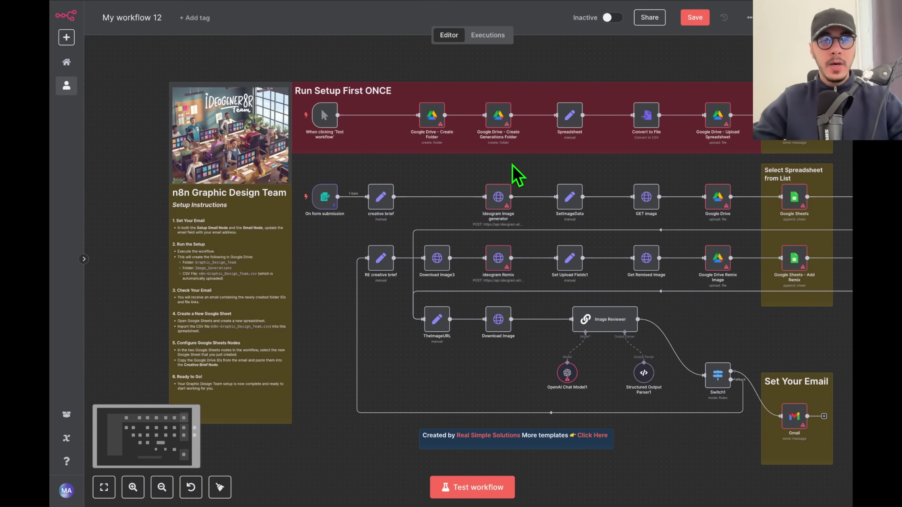
pyautogui.moveTo(530, 169); pyautogui.dragTo(472, 155)
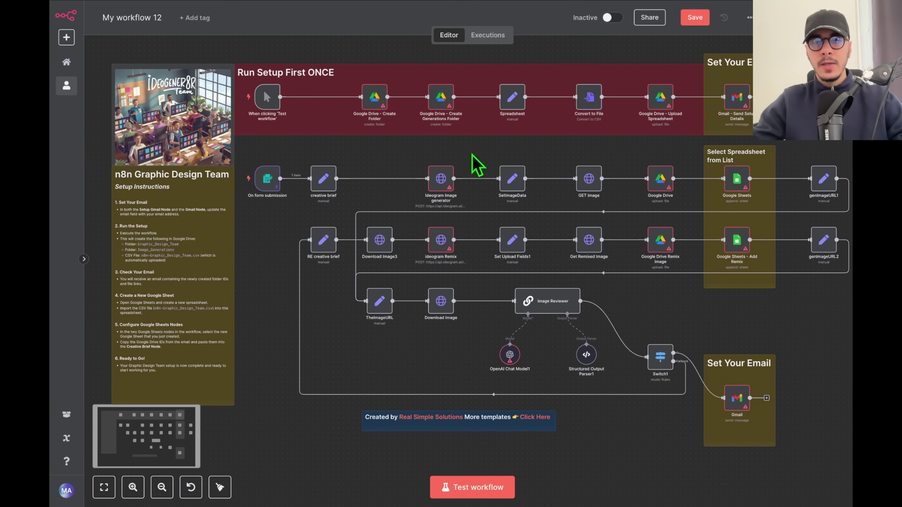
pyautogui.scroll(3, 504, 208)
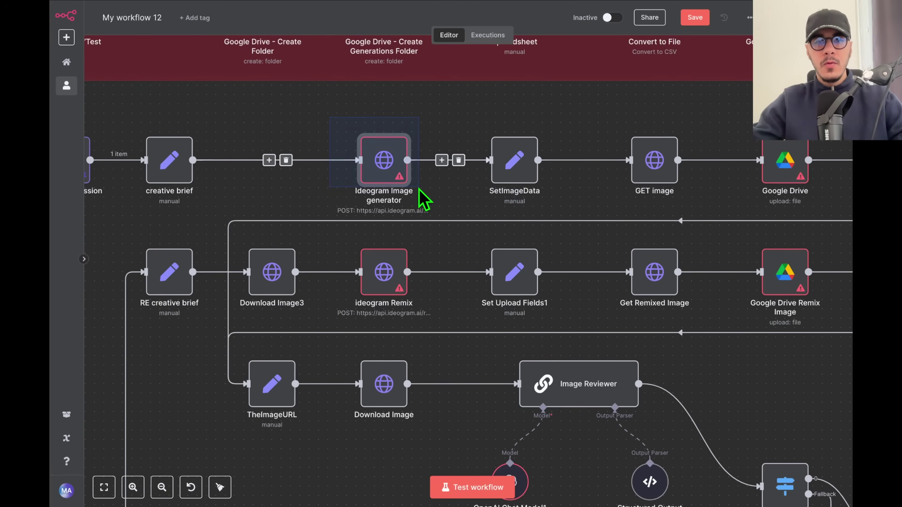
pyautogui.scroll(-5, 426, 209)
pyautogui.scroll(4, 498, 313)
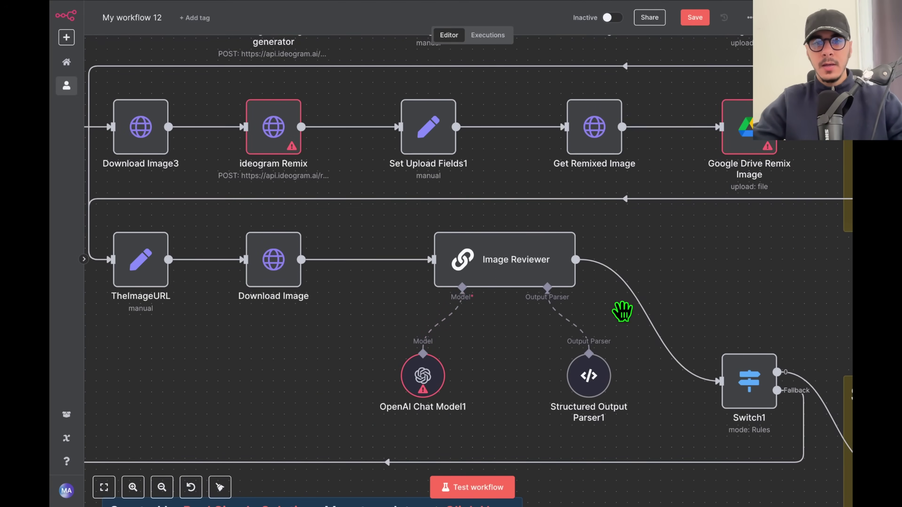
pyautogui.scroll(-3, 627, 322)
pyautogui.moveTo(714, 290); pyautogui.dragTo(665, 337)
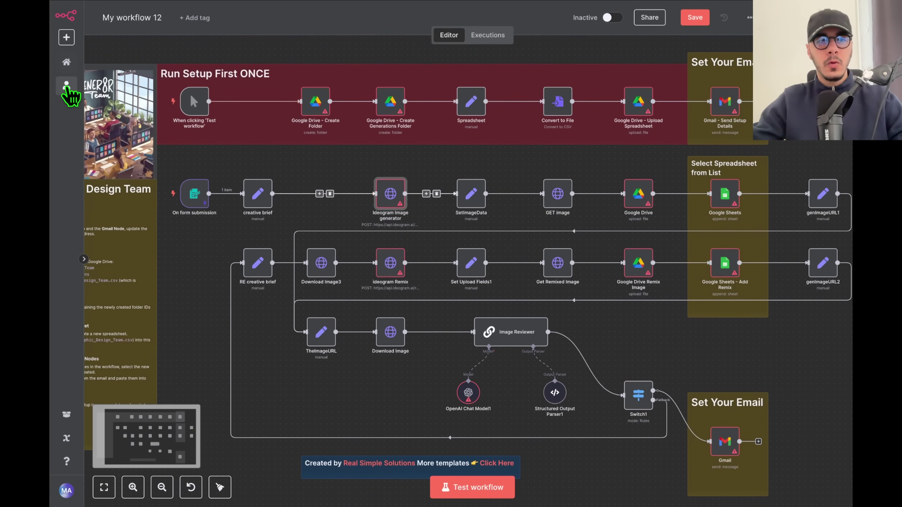
# Leave the pasted workflow without saving and open Variables, highlighting the Enterprise plan notice.
pyautogui.click(67, 86)
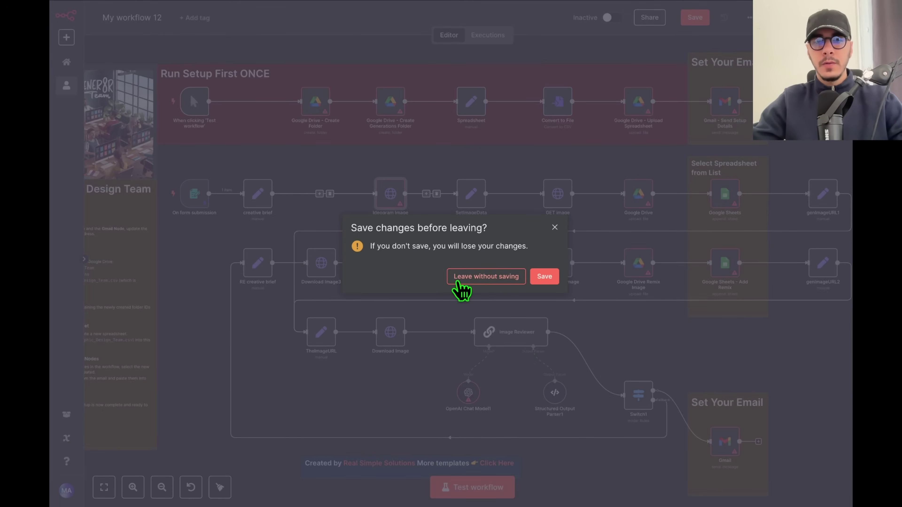
pyautogui.click(473, 279)
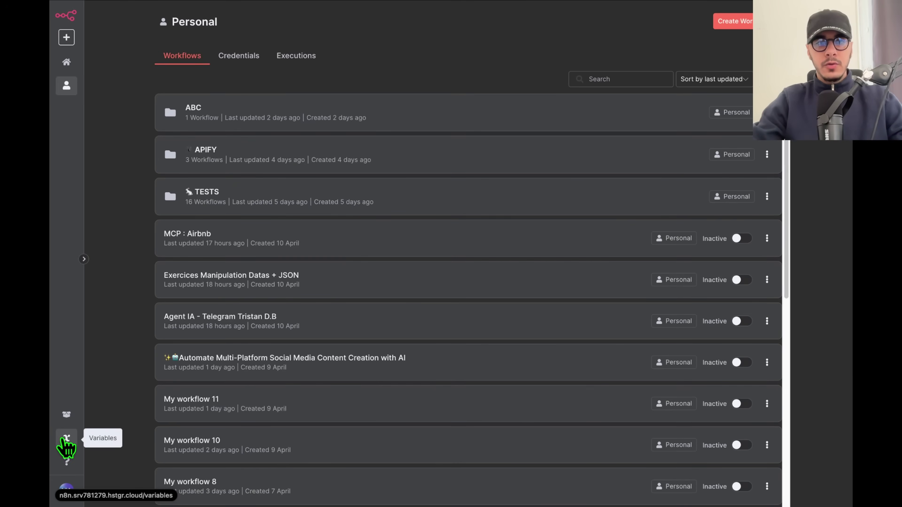
pyautogui.click(103, 321)
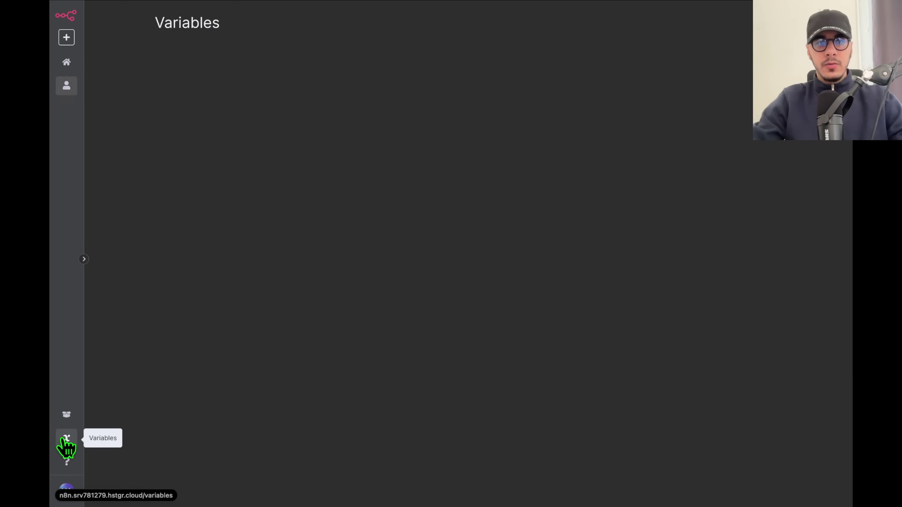
pyautogui.moveTo(392, 119); pyautogui.dragTo(540, 119)
pyautogui.moveTo(67, 462)
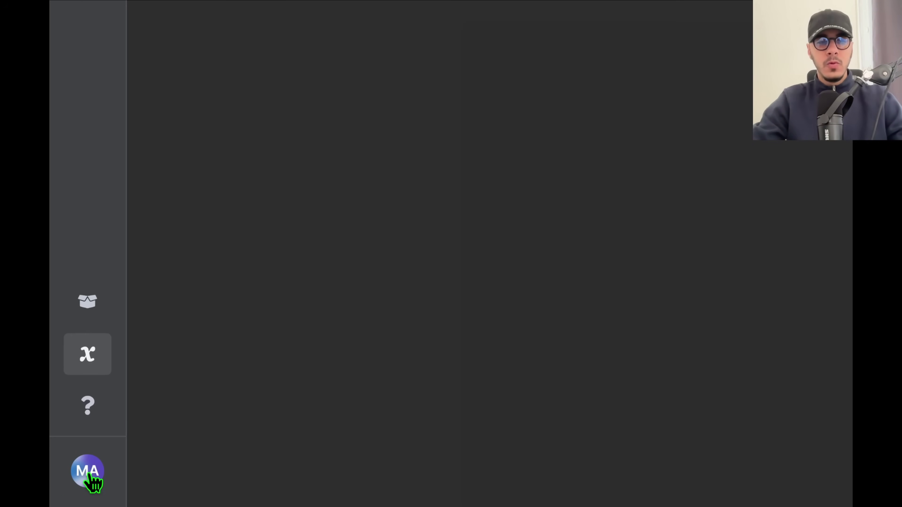
# Check in Settings that the instance runs version 1.86.1, then return to the Personal workflows.
pyautogui.click(89, 473)
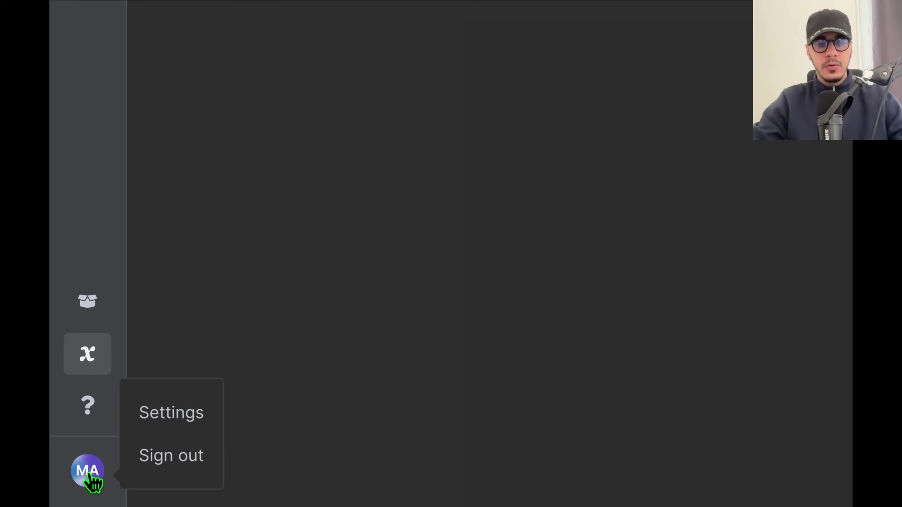
pyautogui.click(146, 424)
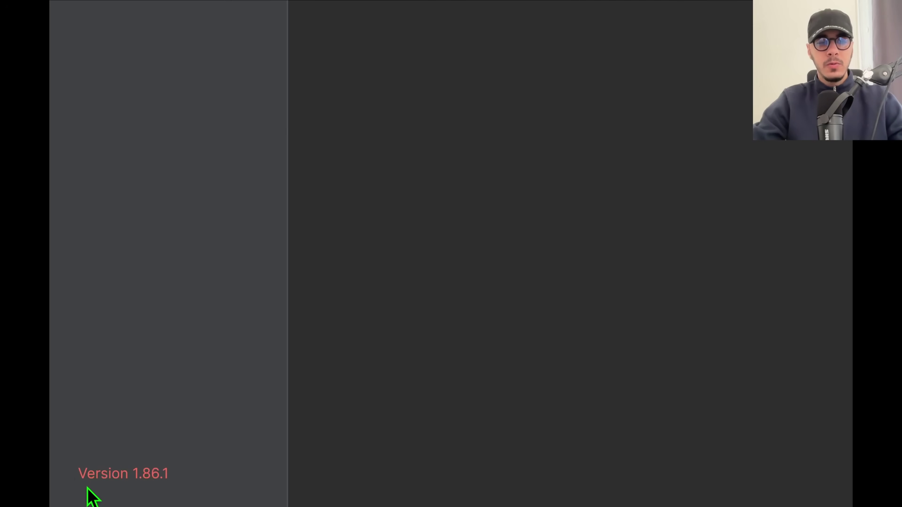
pyautogui.moveTo(71, 474); pyautogui.dragTo(198, 475)
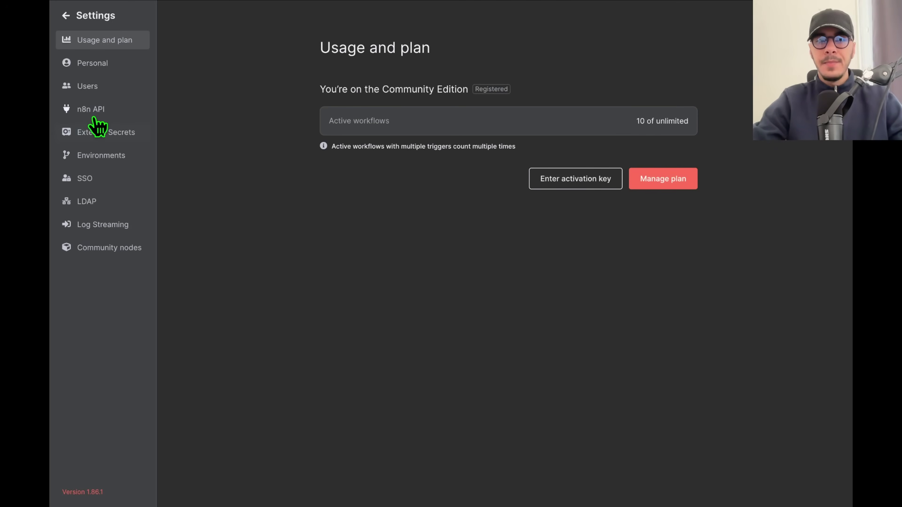
pyautogui.click(83, 18)
pyautogui.click(78, 86)
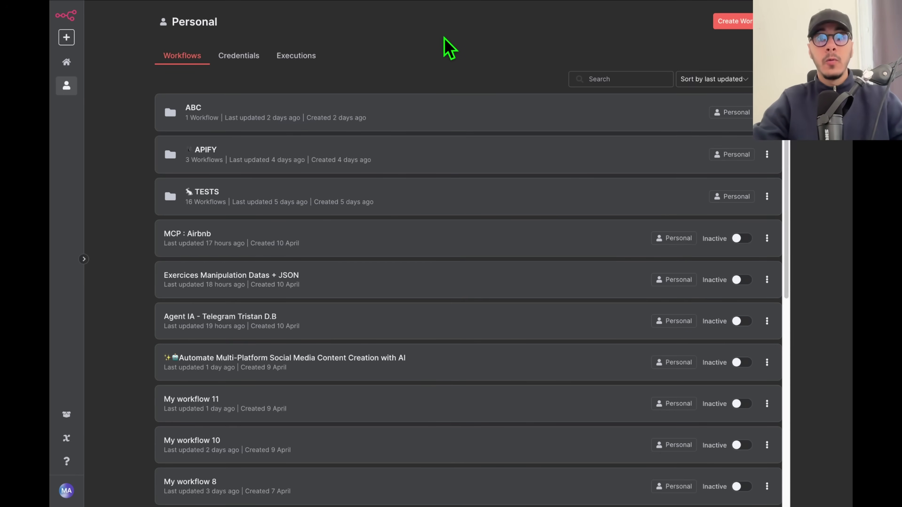
# Create the empty workflow 'My workflow 12' and reposition its canvas.
pyautogui.click(735, 22)
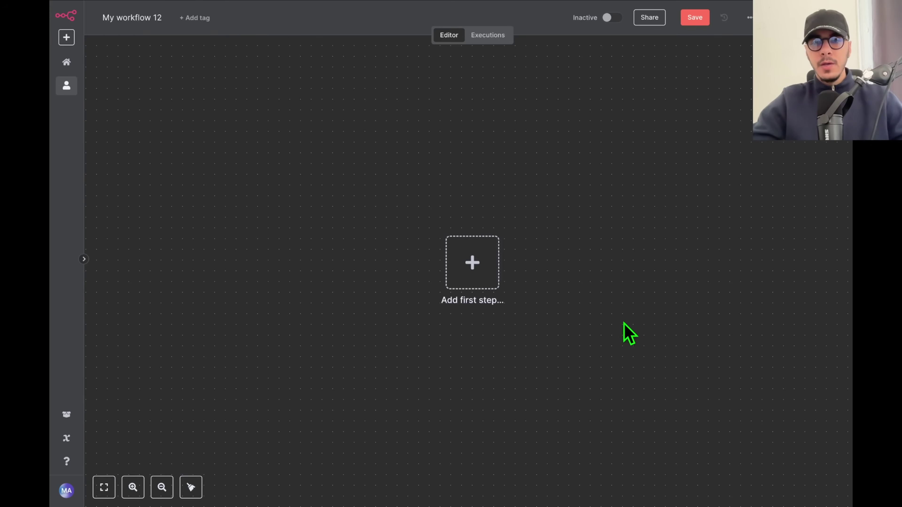
pyautogui.moveTo(636, 242); pyautogui.dragTo(526, 167)
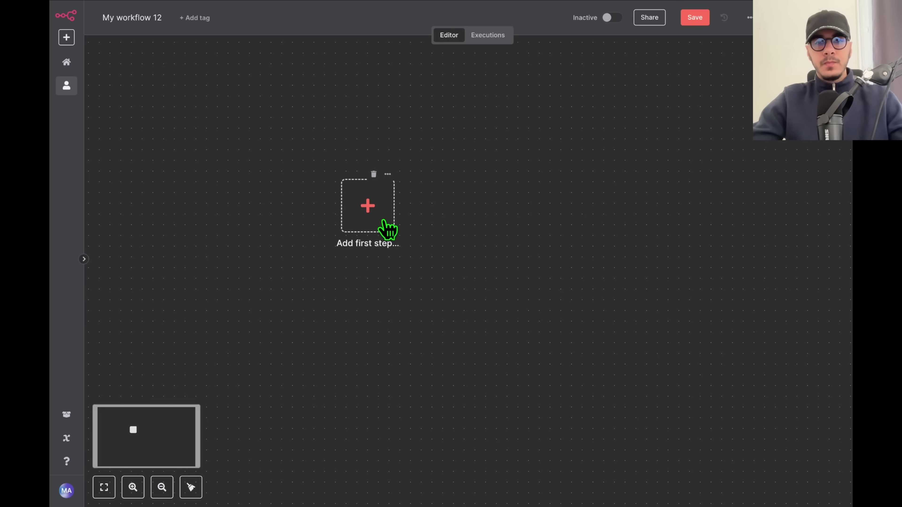
# Add a manual 'When clicking Test workflow' trigger and run it once as a test.
pyautogui.click(366, 225)
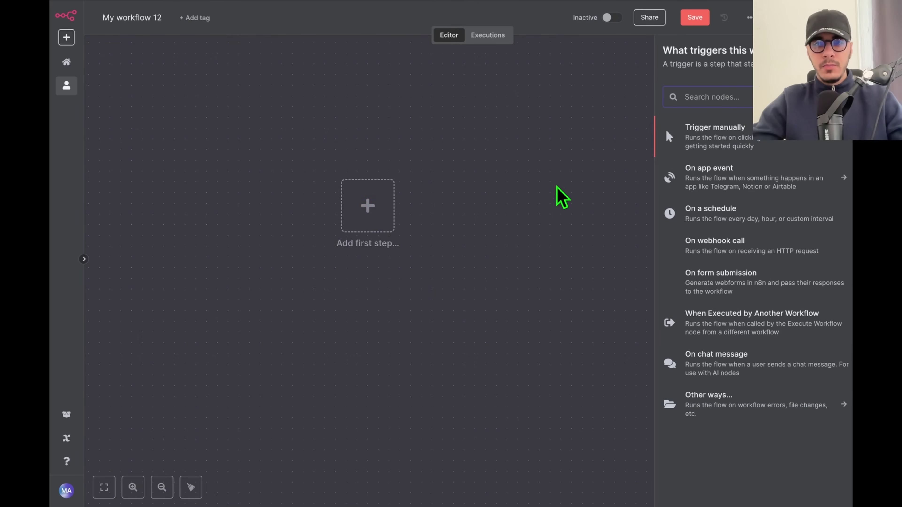
pyautogui.click(723, 140)
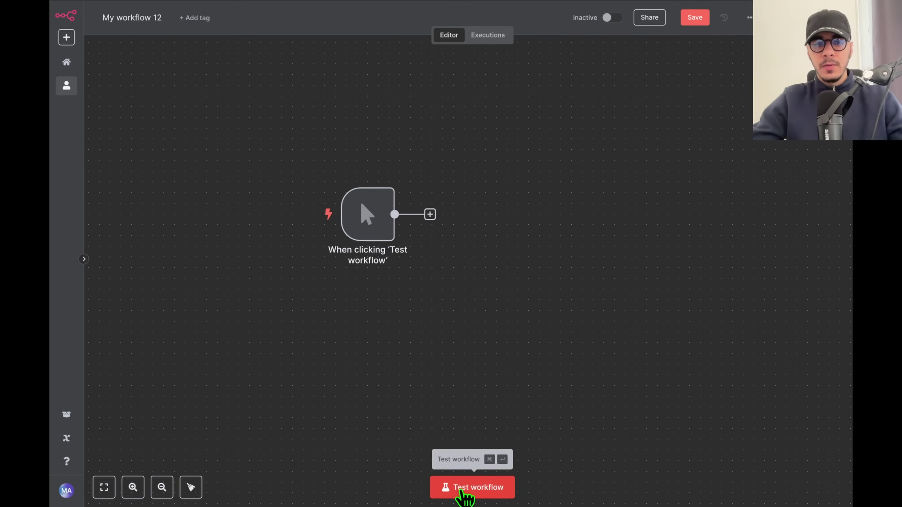
pyautogui.click(474, 492)
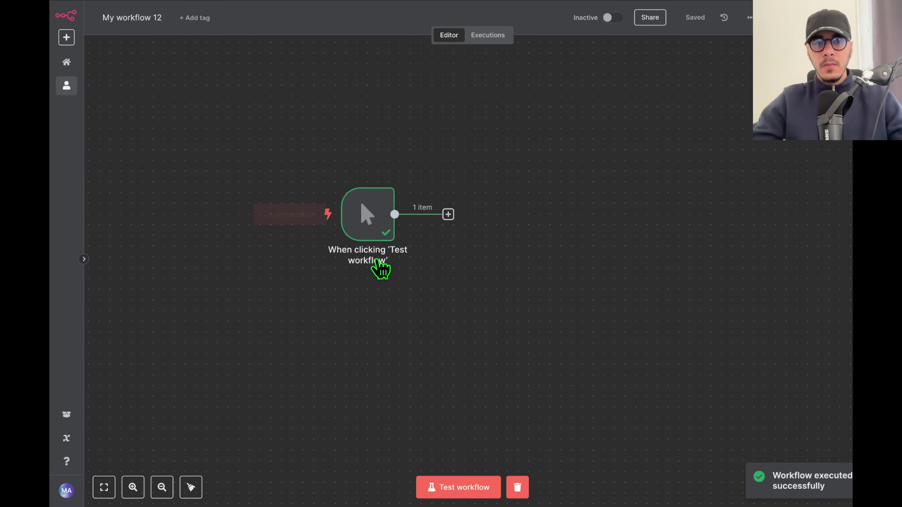
pyautogui.moveTo(368, 215); pyautogui.dragTo(262, 246)
# Open the next-node list after the trigger and search it for 'set'.
pyautogui.moveTo(352, 236); pyautogui.dragTo(441, 233)
pyautogui.click(272, 329)
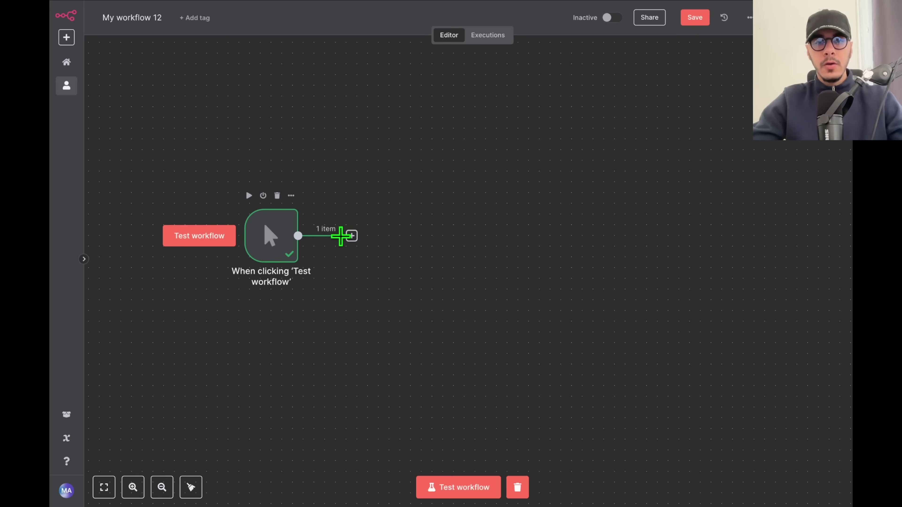
pyautogui.click(352, 237)
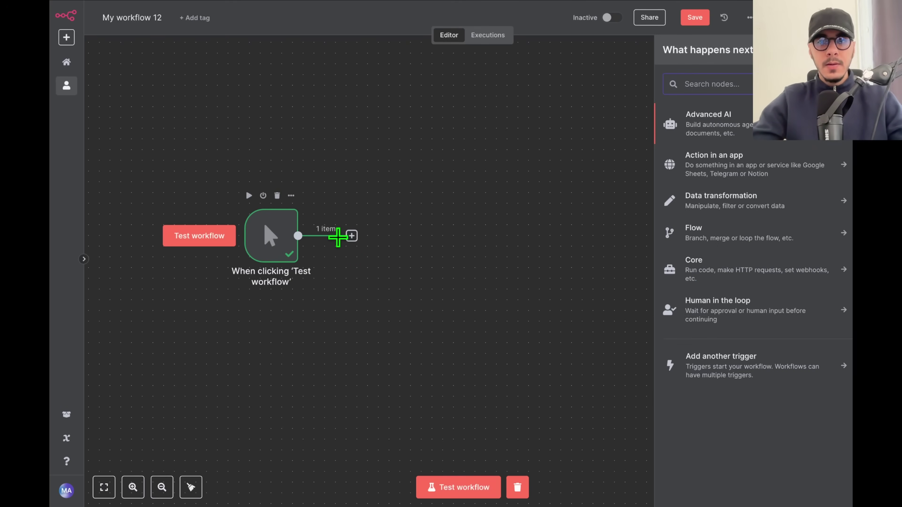
pyautogui.click(408, 232)
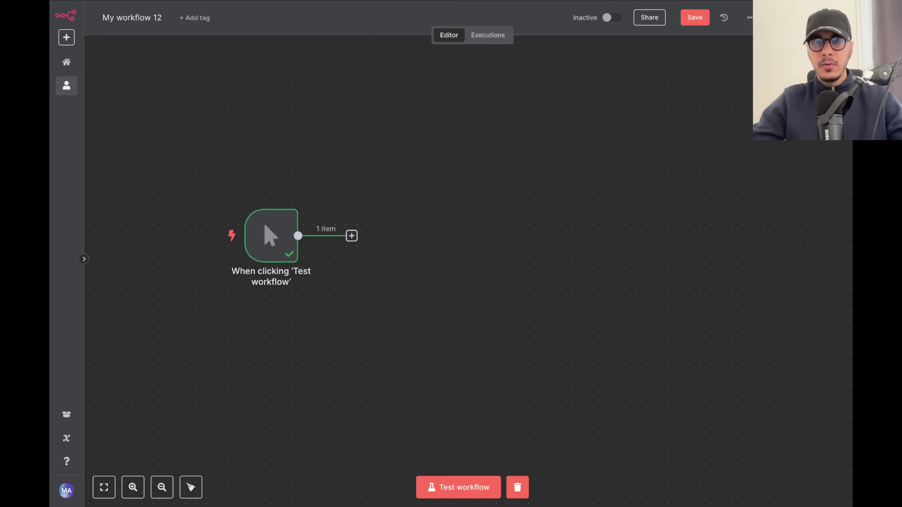
pyautogui.write('set')
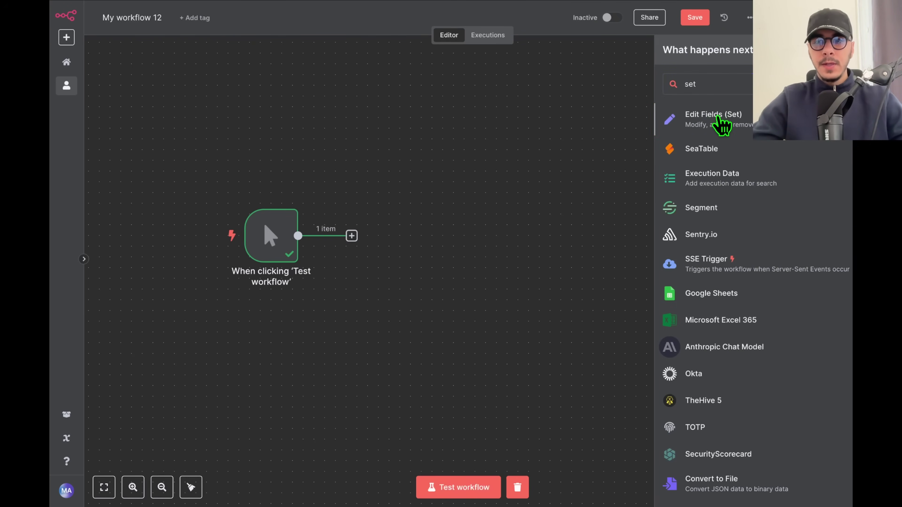
# Add an Edit Fields node with a string field 'prenom' set to a sample first name.
pyautogui.click(721, 124)
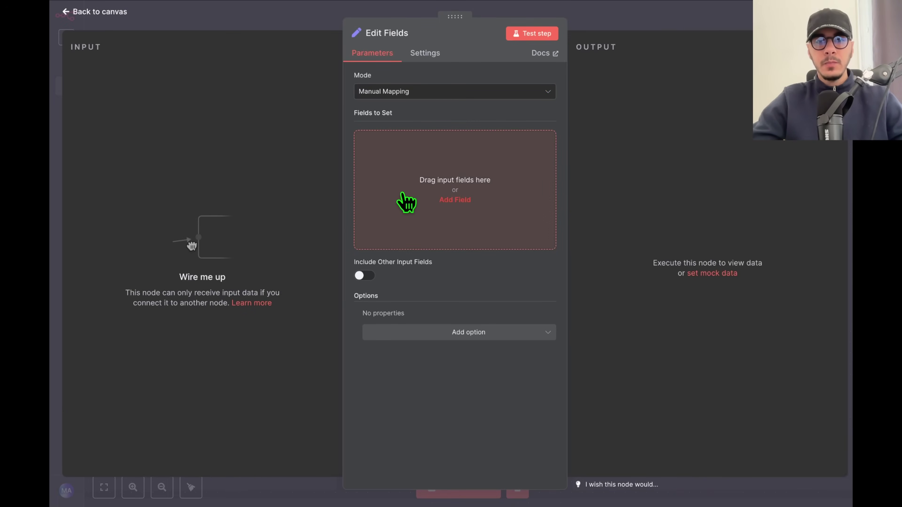
pyautogui.click(401, 203)
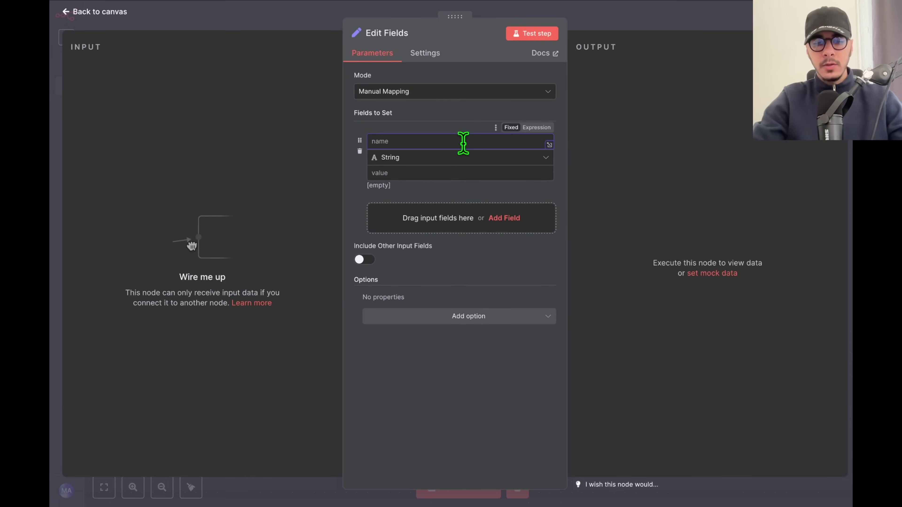
pyautogui.write('prenom')
pyautogui.click(456, 173)
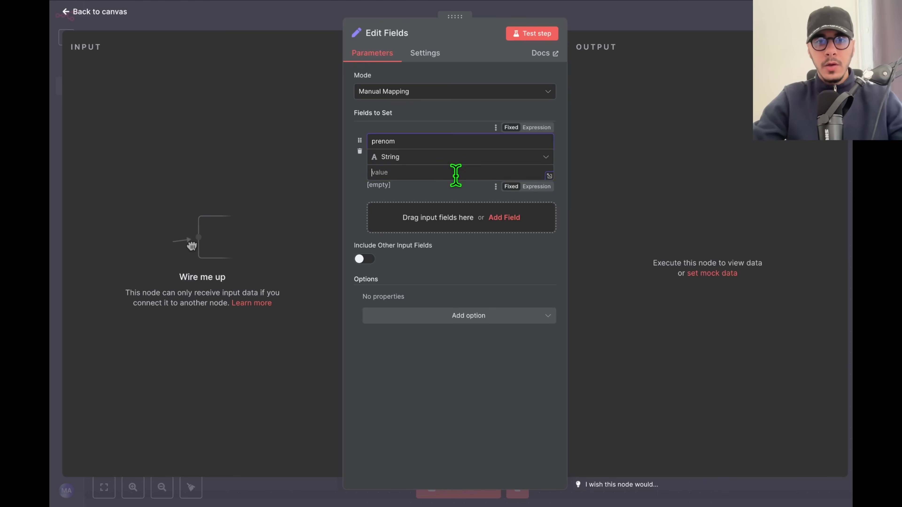
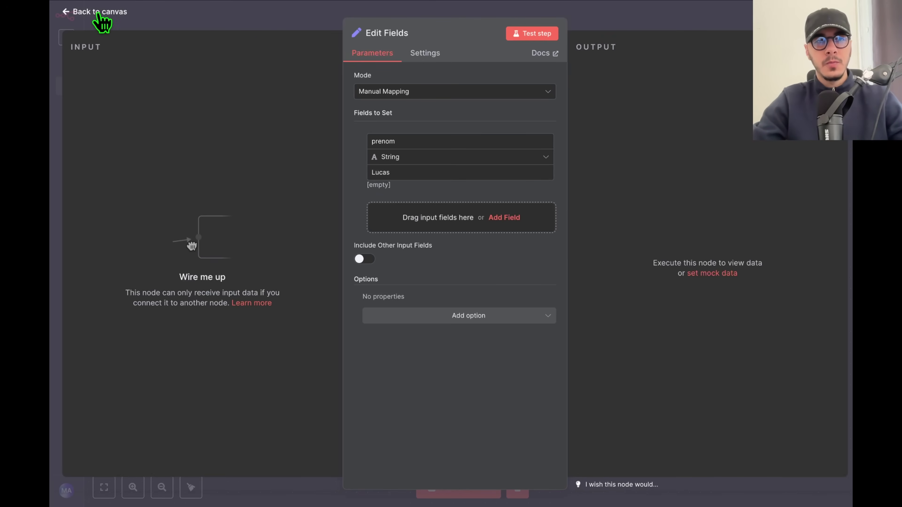
# Back on the canvas, connect the manual trigger's output to Edit Fields and centre both nodes.
pyautogui.click(309, 26)
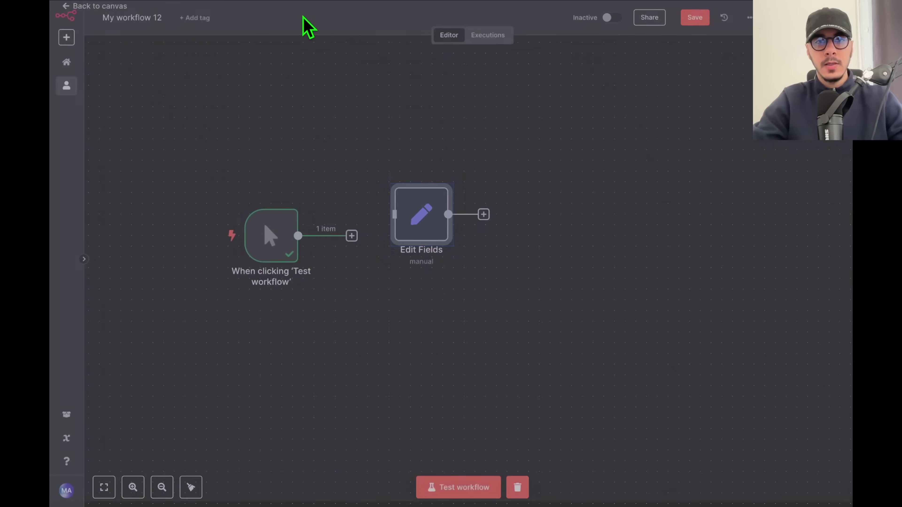
pyautogui.moveTo(351, 237); pyautogui.dragTo(420, 224)
pyautogui.moveTo(421, 223); pyautogui.dragTo(434, 245)
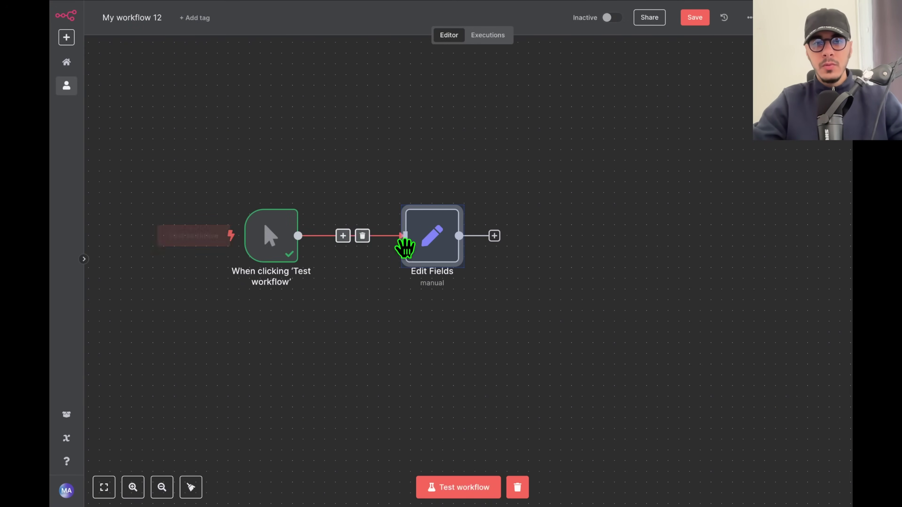
pyautogui.moveTo(264, 248)
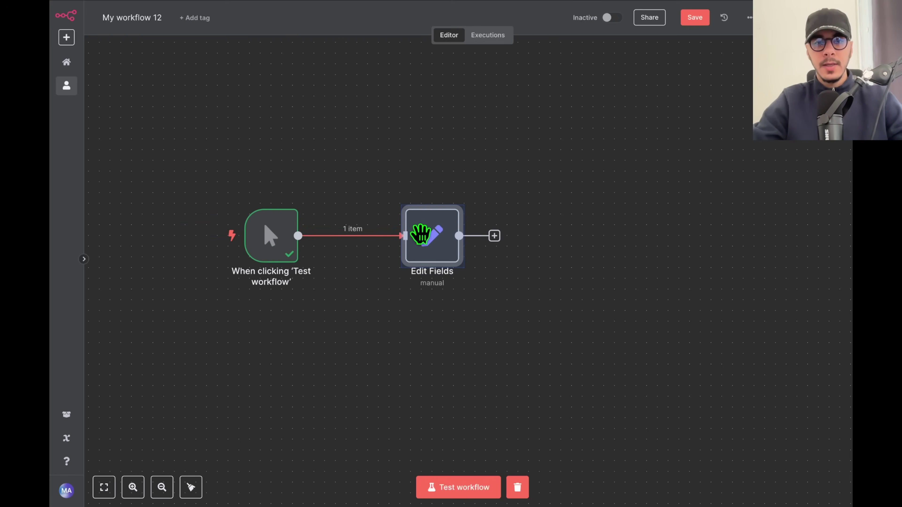
pyautogui.moveTo(467, 137); pyautogui.dragTo(561, 123)
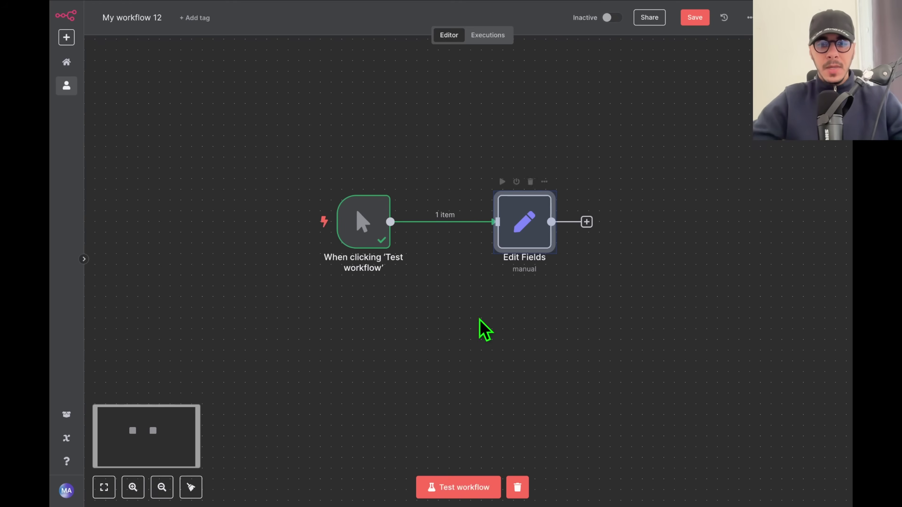
# Run the workflow test and open the Edit Fields node's parameters.
pyautogui.click(459, 494)
pyautogui.moveTo(358, 222)
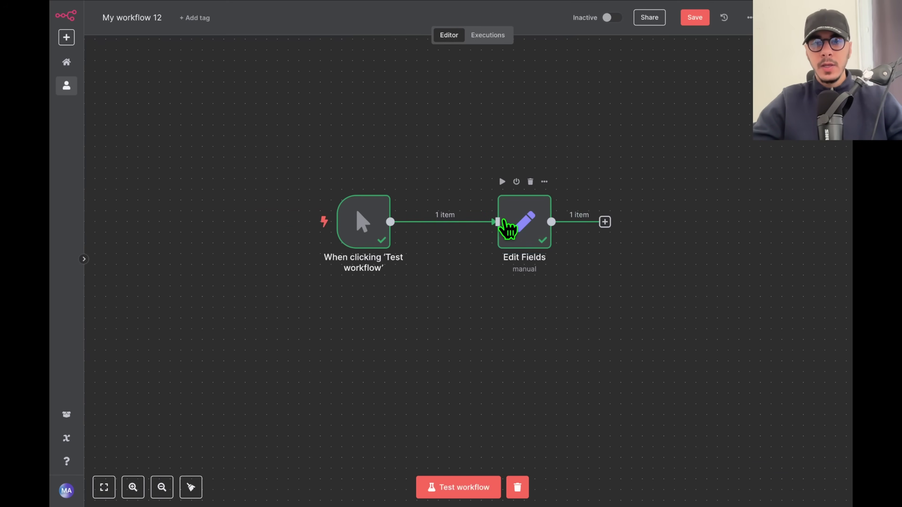
pyautogui.doubleClick(515, 228)
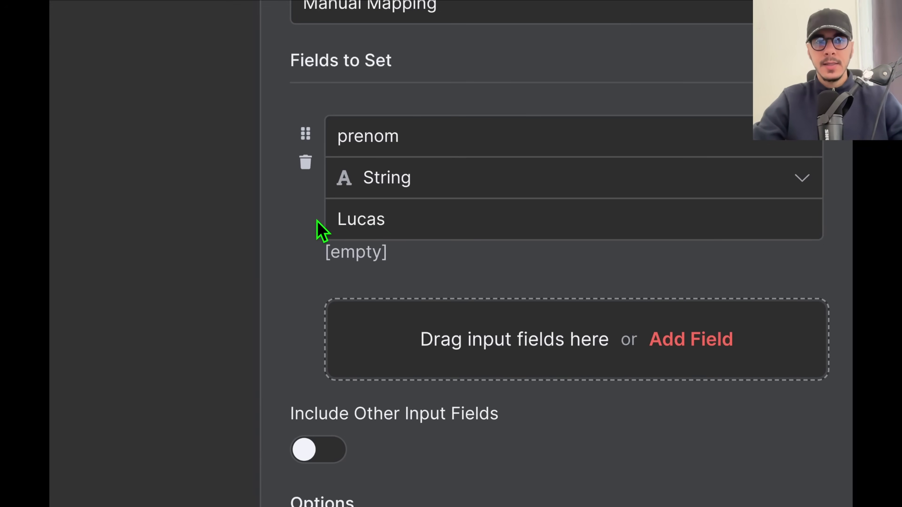
pyautogui.doubleClick(353, 219)
pyautogui.click(318, 236)
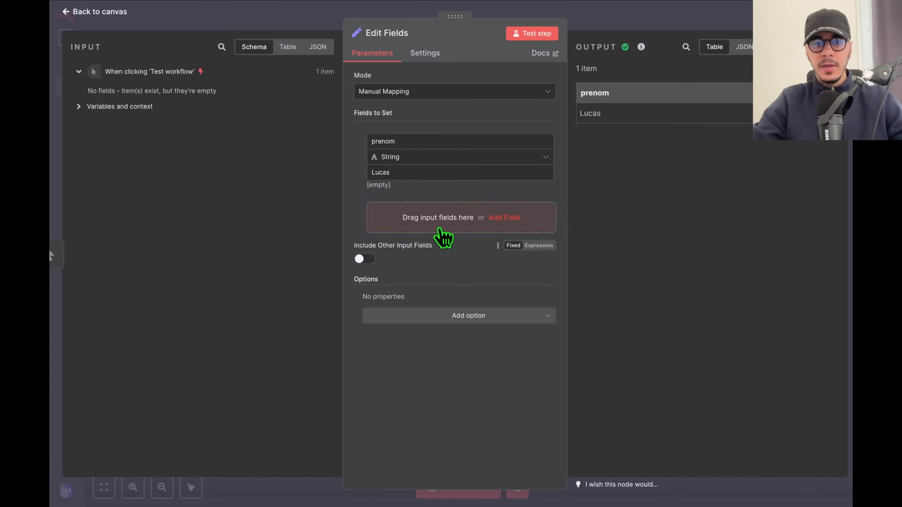
# Add a second string field 'nom' set to a sample surname.
pyautogui.click(440, 227)
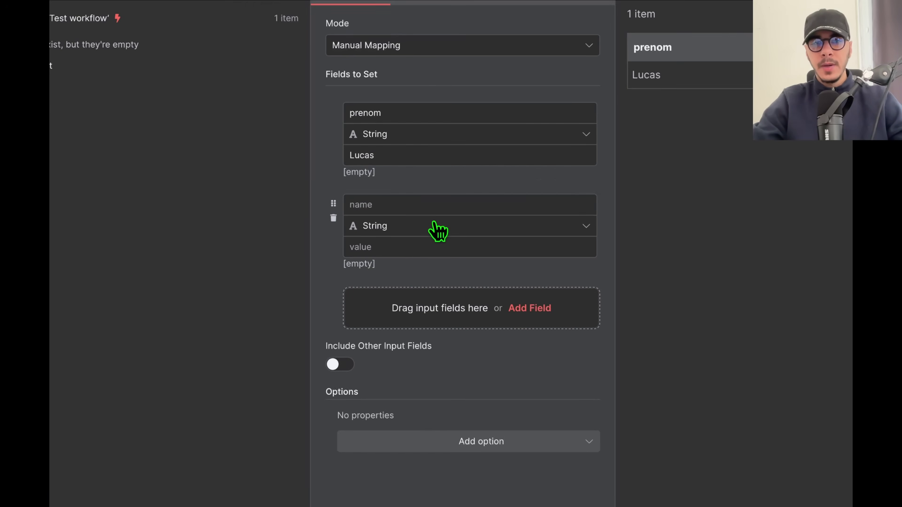
pyautogui.click(408, 207)
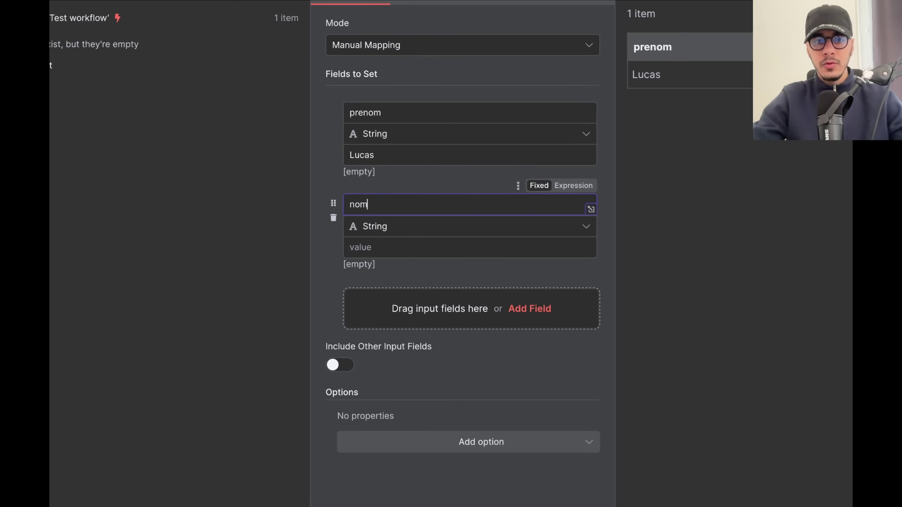
pyautogui.click(409, 247)
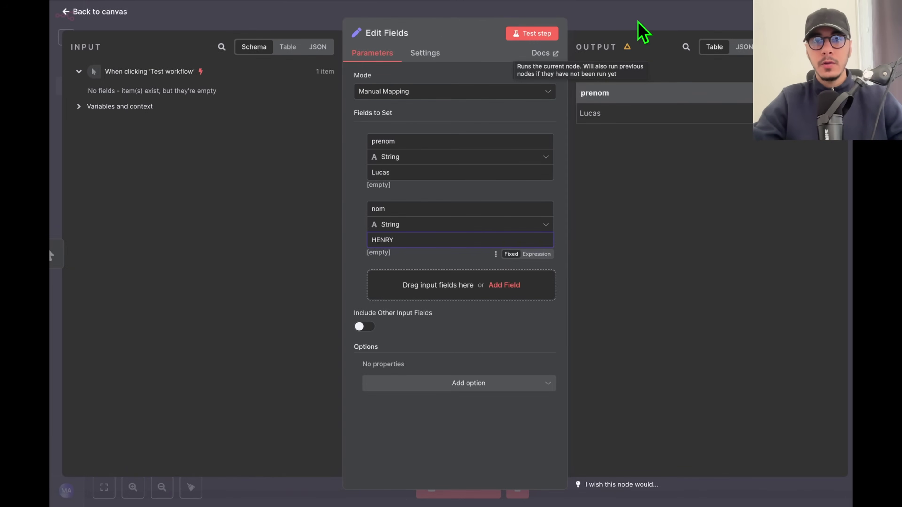
# Test the Edit Fields step and confirm the output shows both prenom and nom.
pyautogui.click(638, 22)
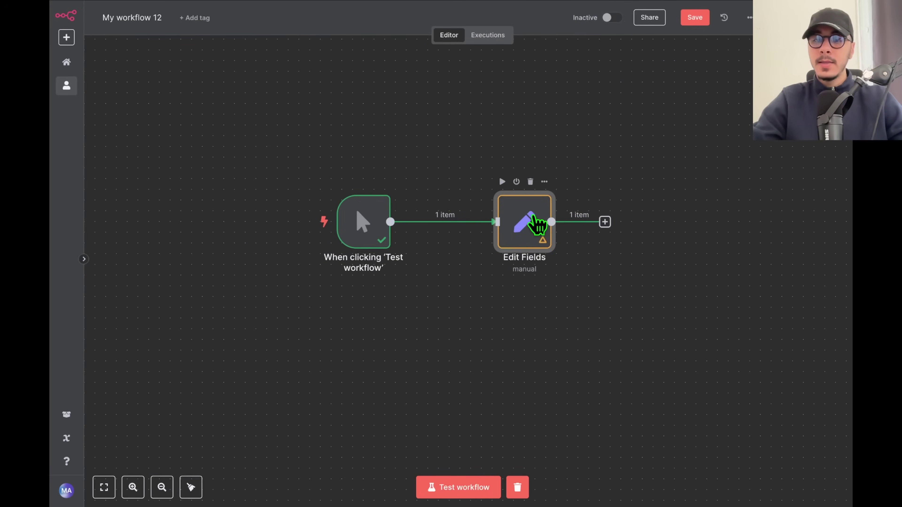
pyautogui.doubleClick(535, 224)
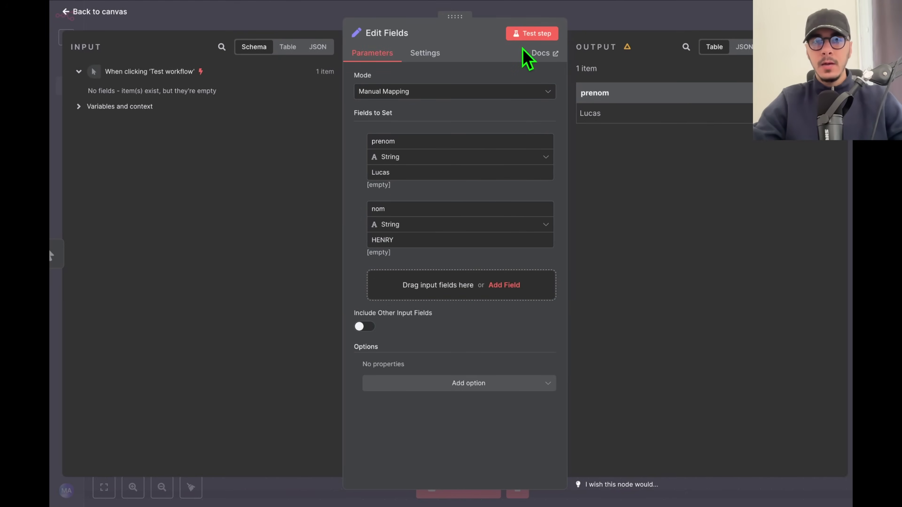
pyautogui.click(534, 37)
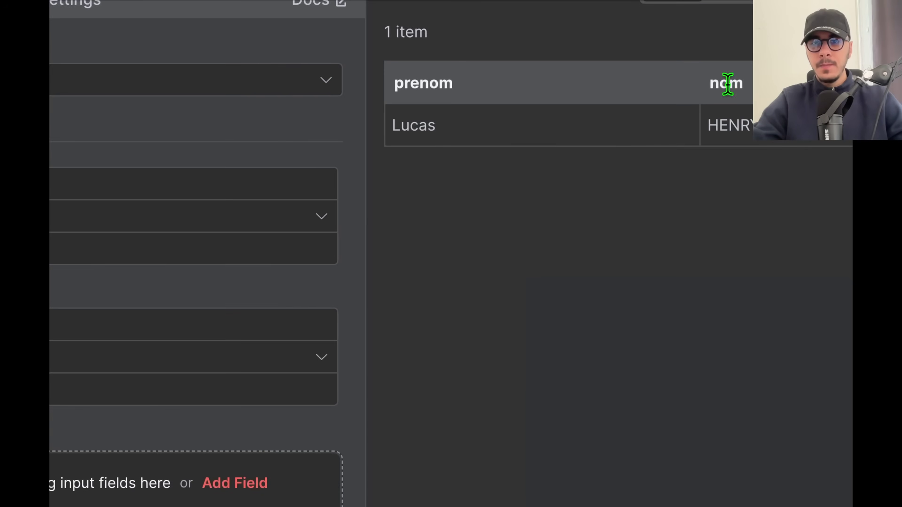
pyautogui.doubleClick(728, 84)
pyautogui.tripleClick(403, 31)
pyautogui.click(735, 77)
pyautogui.press('Escape')
pyautogui.moveTo(533, 267)
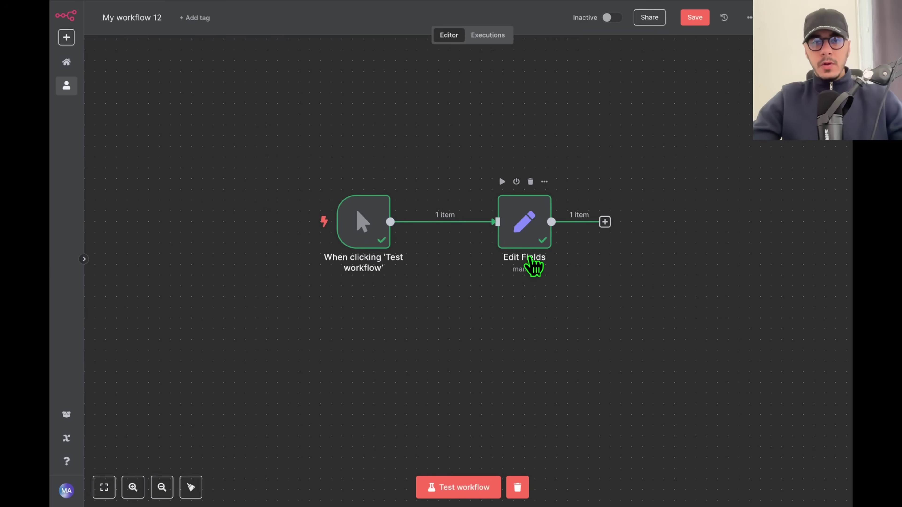
# Tidy the nodes into a row and save, then move Edit Fields up-right and save again.
pyautogui.moveTo(522, 235); pyautogui.dragTo(311, 396)
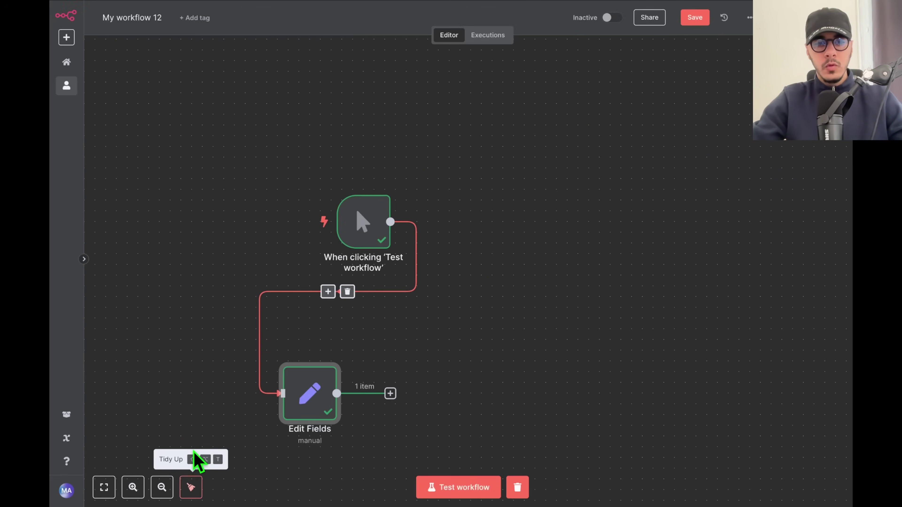
pyautogui.click(191, 487)
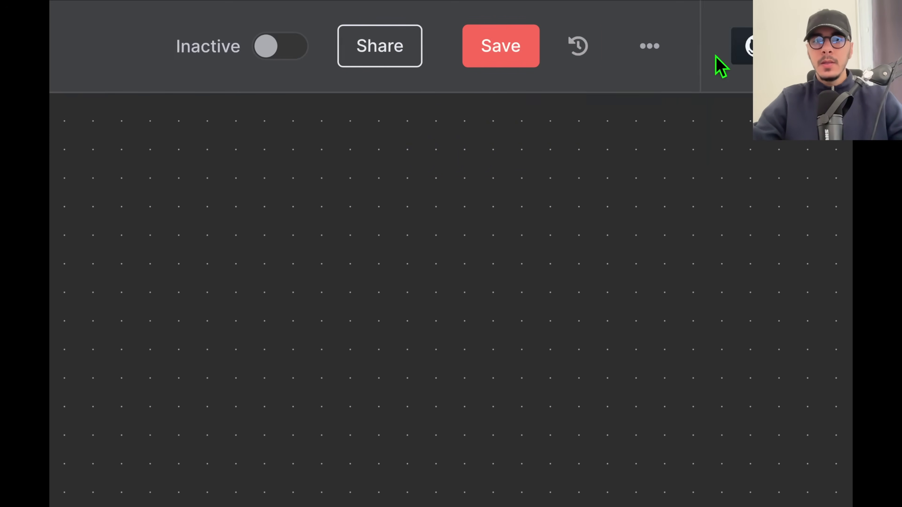
pyautogui.click(530, 51)
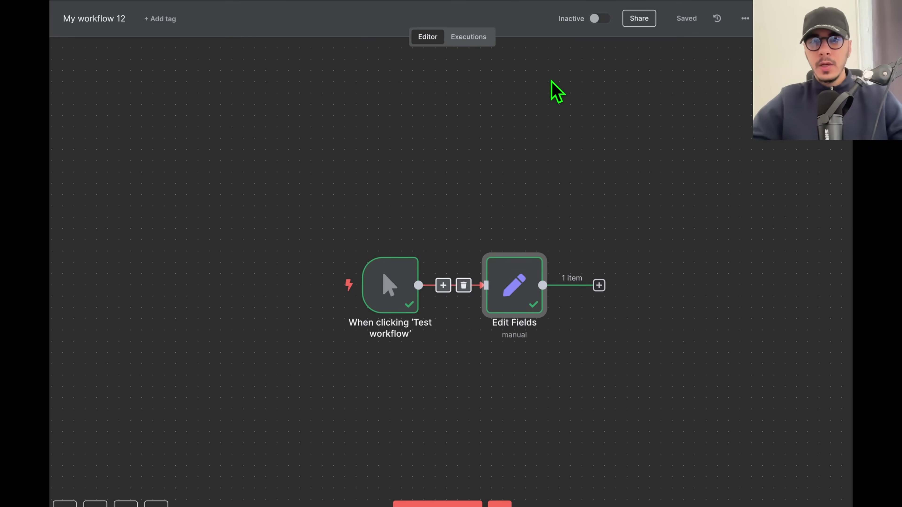
pyautogui.moveTo(519, 298); pyautogui.dragTo(585, 173)
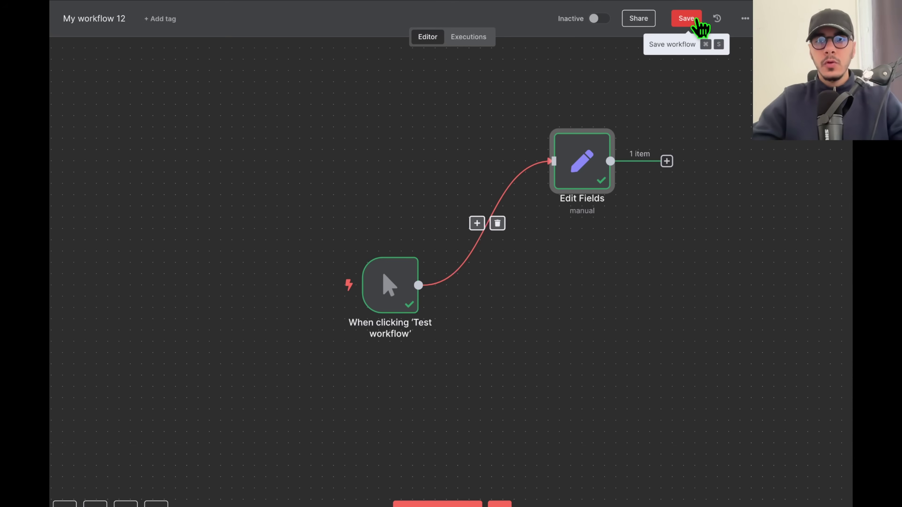
pyautogui.click(686, 18)
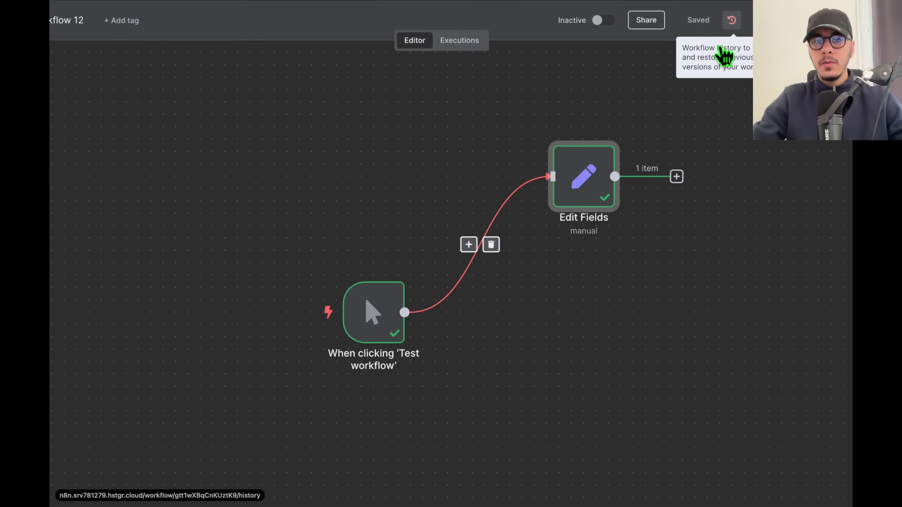
# Restore My workflow 12 to its Apr 11 10:29:05 version from the workflow history.
pyautogui.click(733, 26)
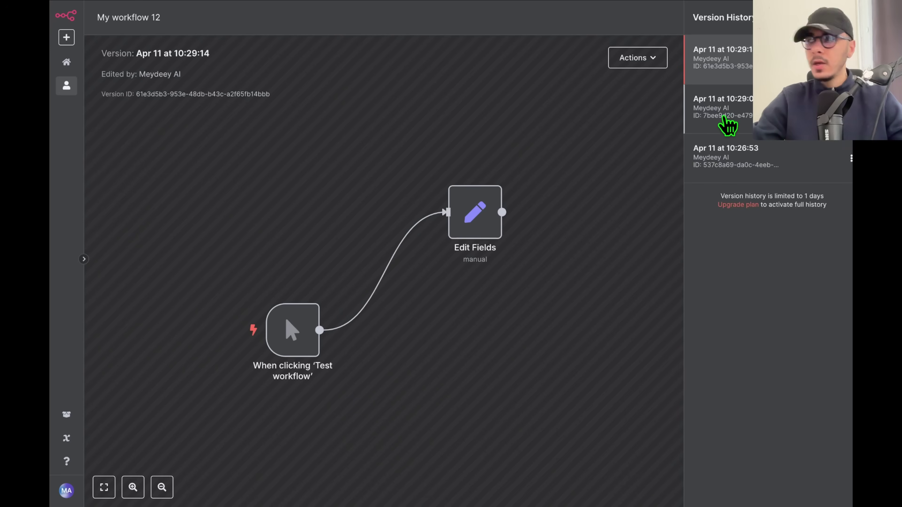
pyautogui.click(709, 115)
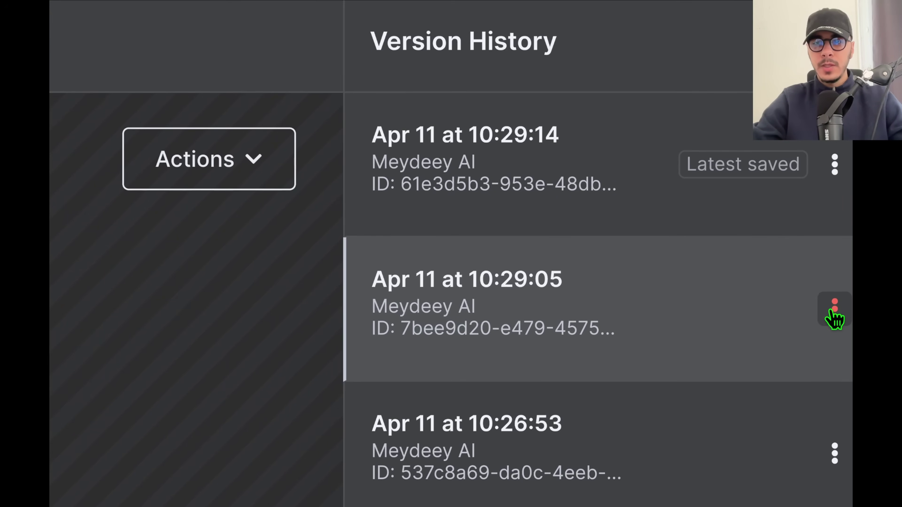
pyautogui.click(832, 312)
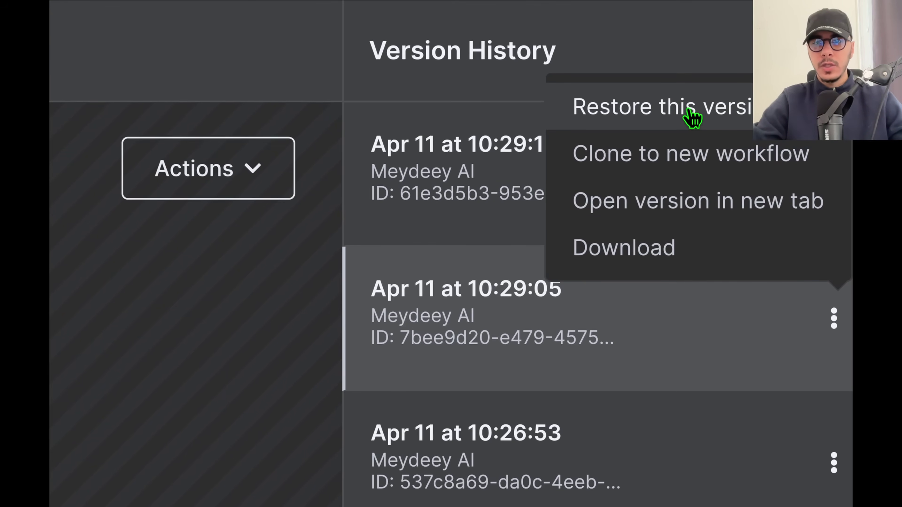
pyautogui.click(629, 115)
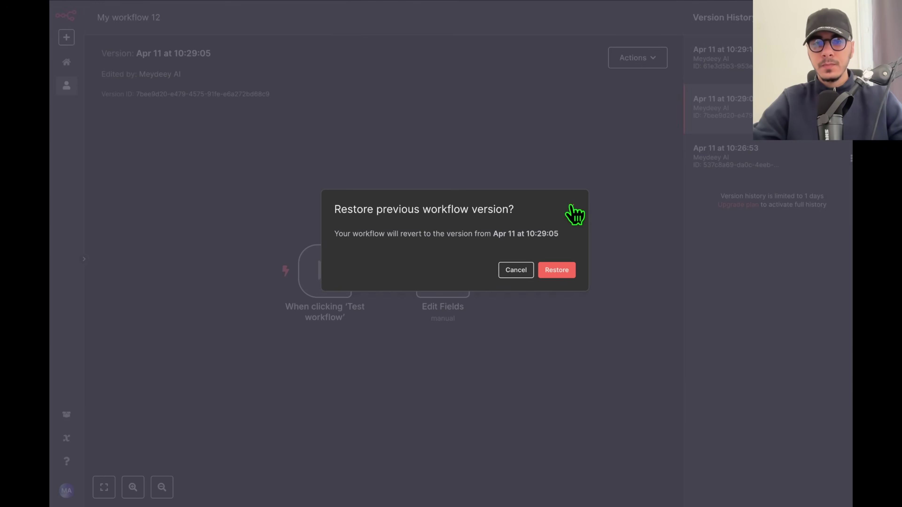
pyautogui.click(557, 271)
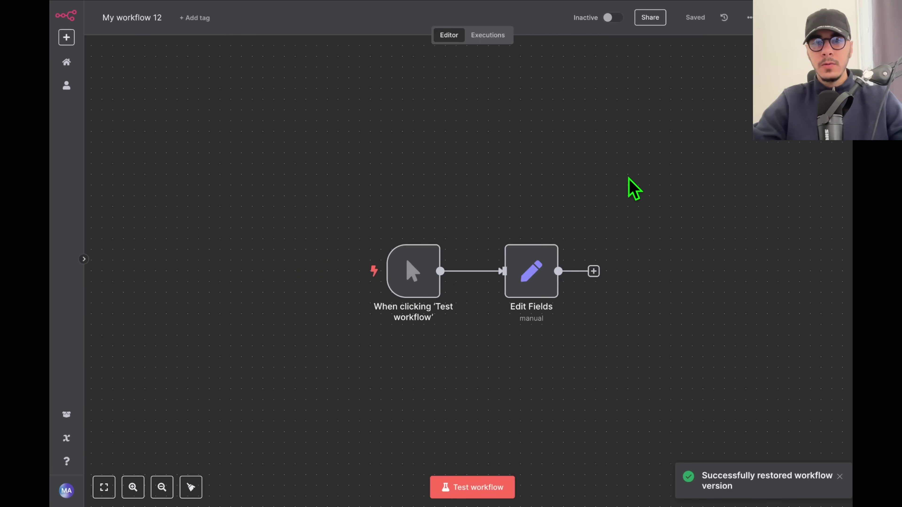
pyautogui.moveTo(661, 208); pyautogui.dragTo(600, 172)
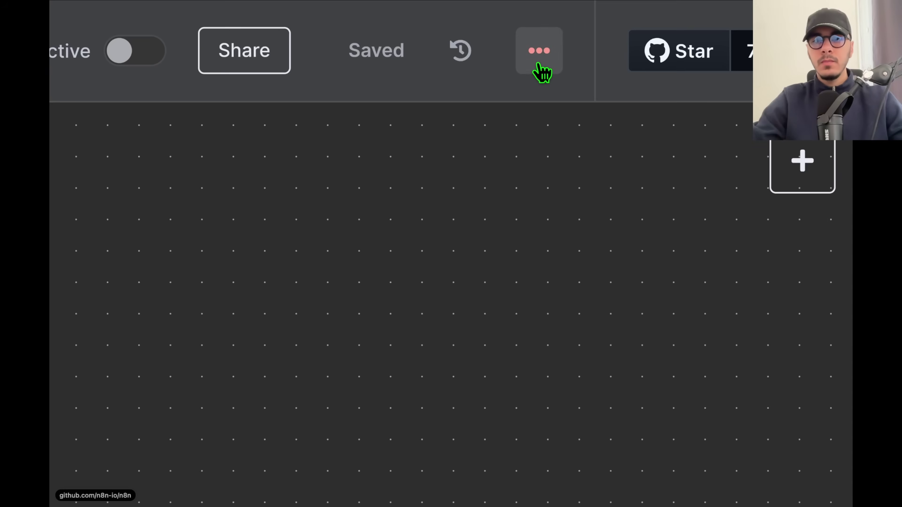
# Open the workflow settings dialog from the workflow's options menu.
pyautogui.click(539, 66)
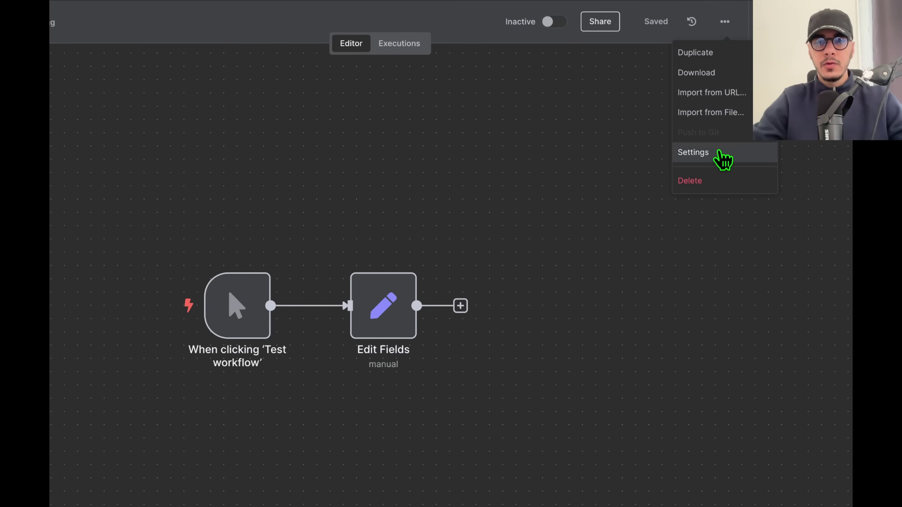
pyautogui.click(722, 156)
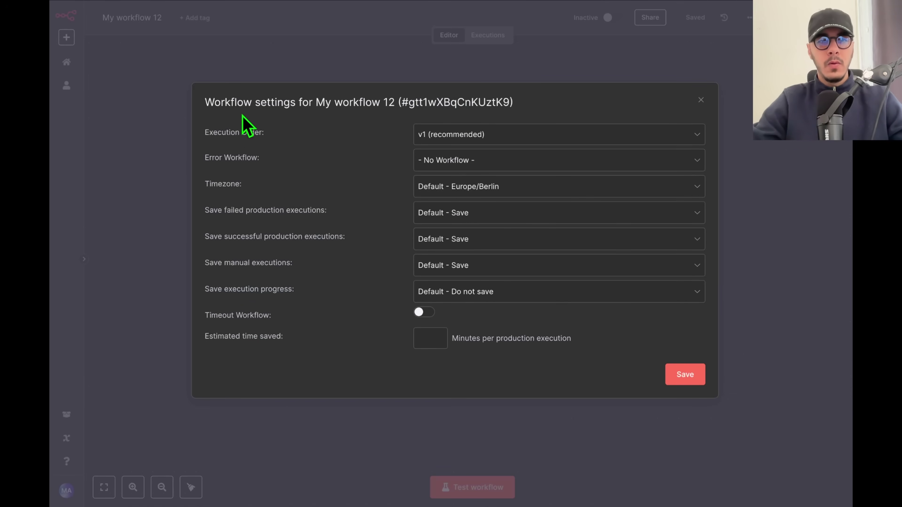
pyautogui.tripleClick(256, 106)
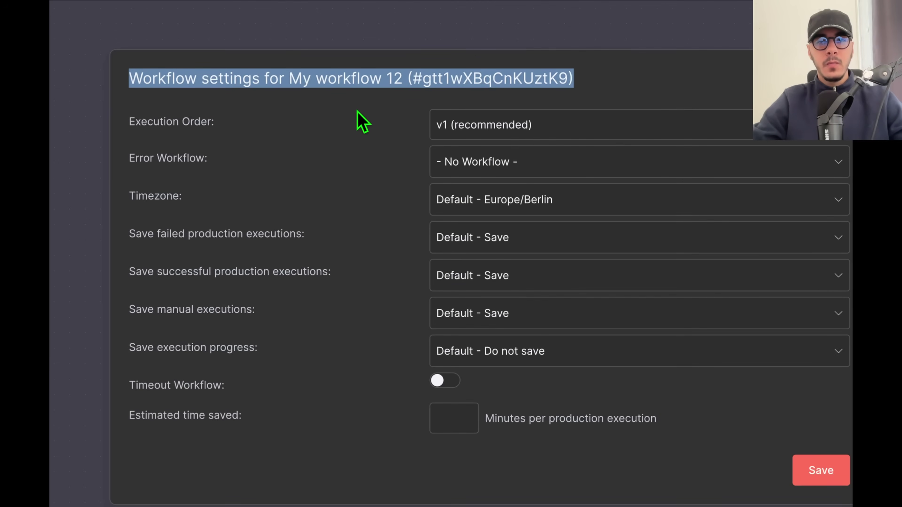
pyautogui.tripleClick(334, 84)
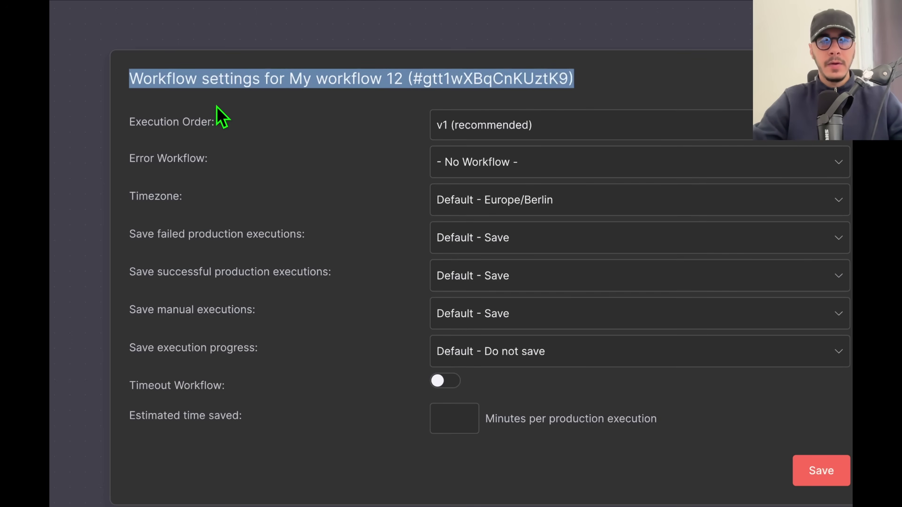
pyautogui.tripleClick(300, 79)
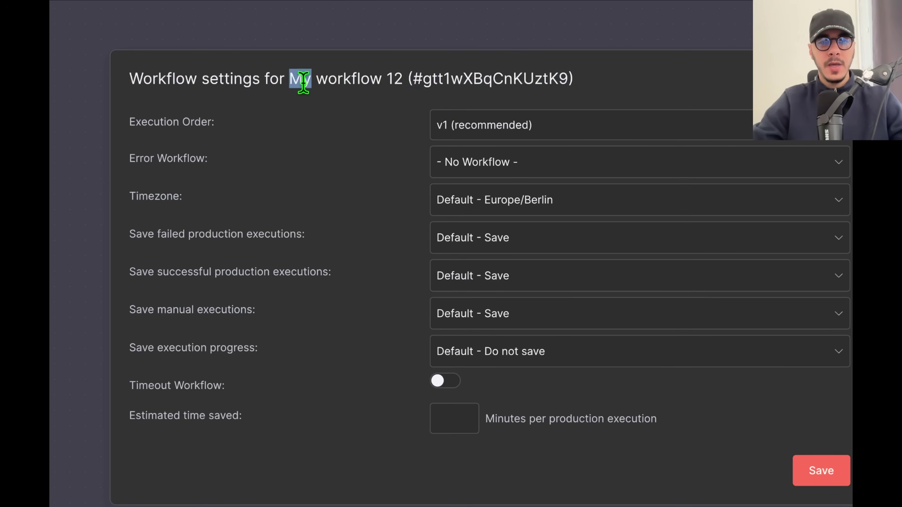
pyautogui.moveTo(180, 152)
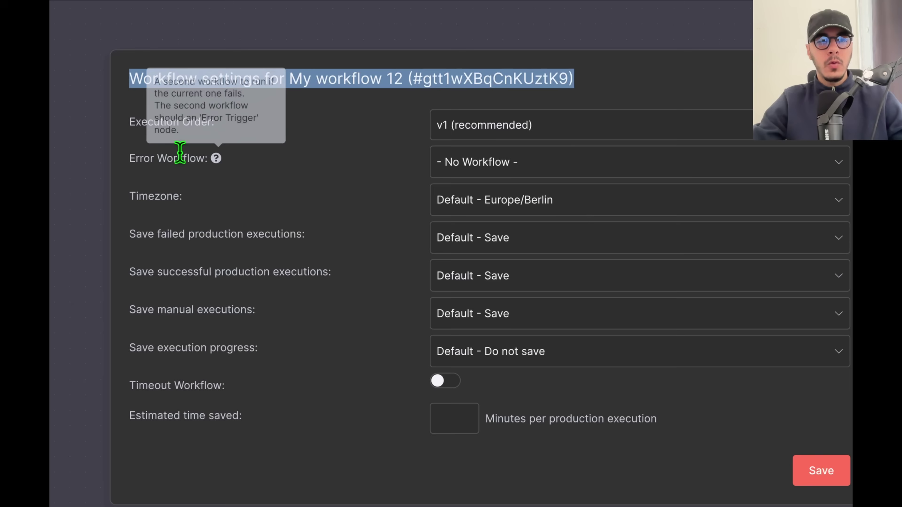
pyautogui.tripleClick(147, 155)
# Leave Error Workflow as No Workflow and Timezone as Europe/Berlin, then close settings.
pyautogui.click(469, 163)
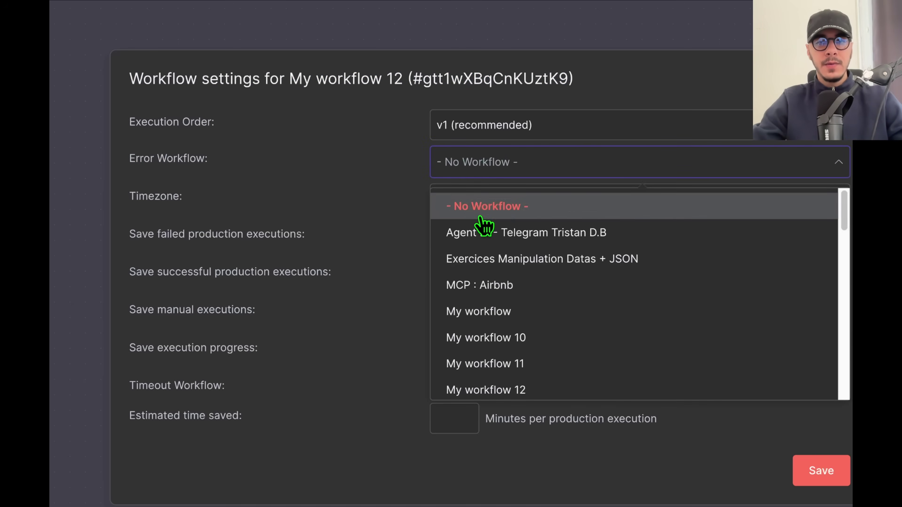
pyautogui.click(417, 214)
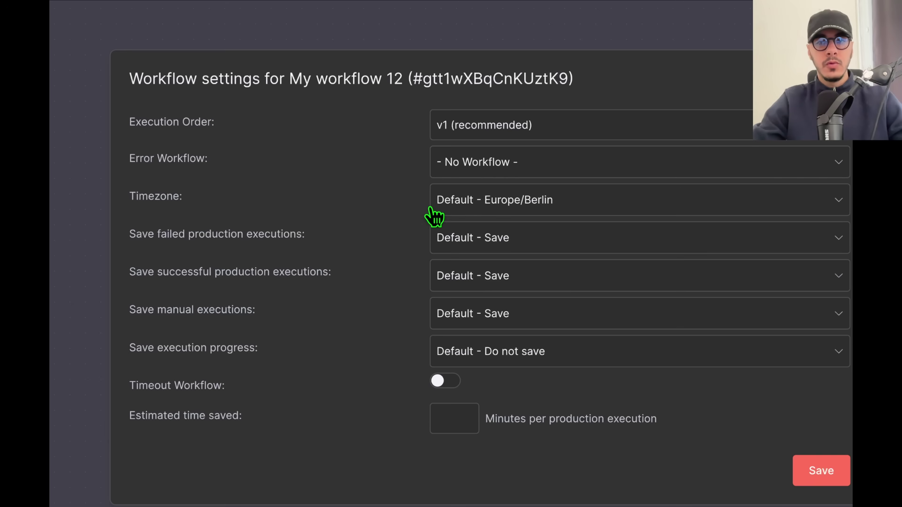
pyautogui.click(468, 206)
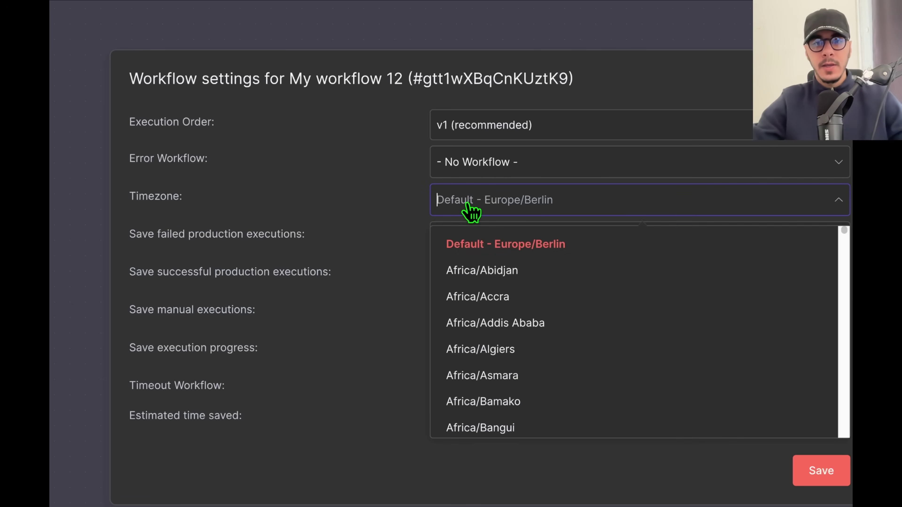
pyautogui.scroll(-15, 507, 314)
pyautogui.click(394, 369)
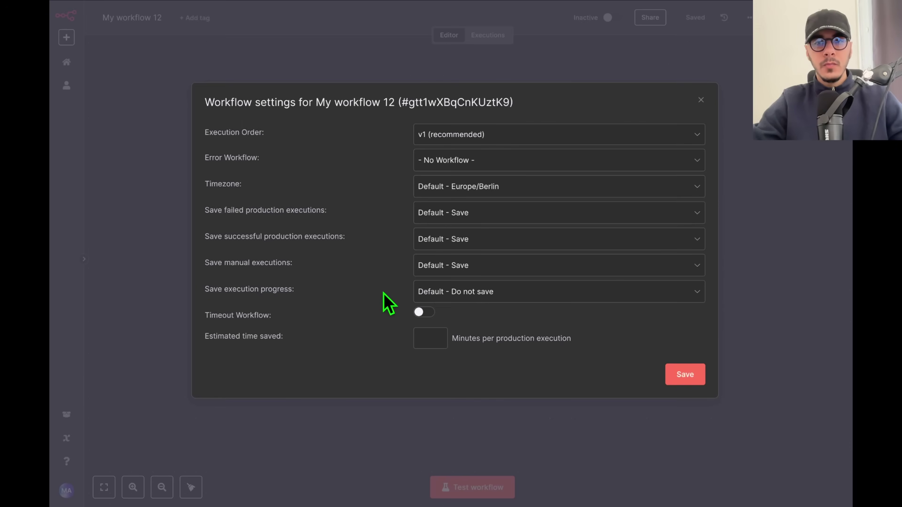
pyautogui.click(667, 65)
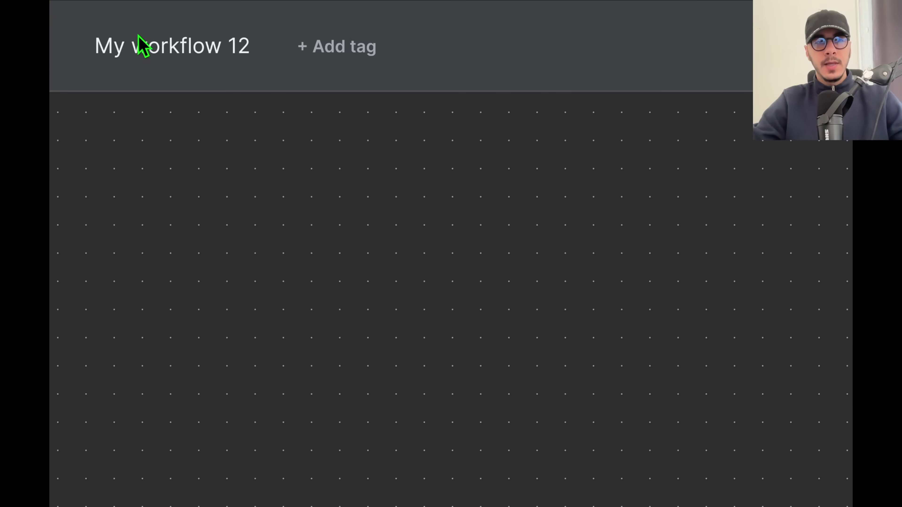
# Rename the workflow to 'Envoi Email → Comptable'.
pyautogui.click(264, 54)
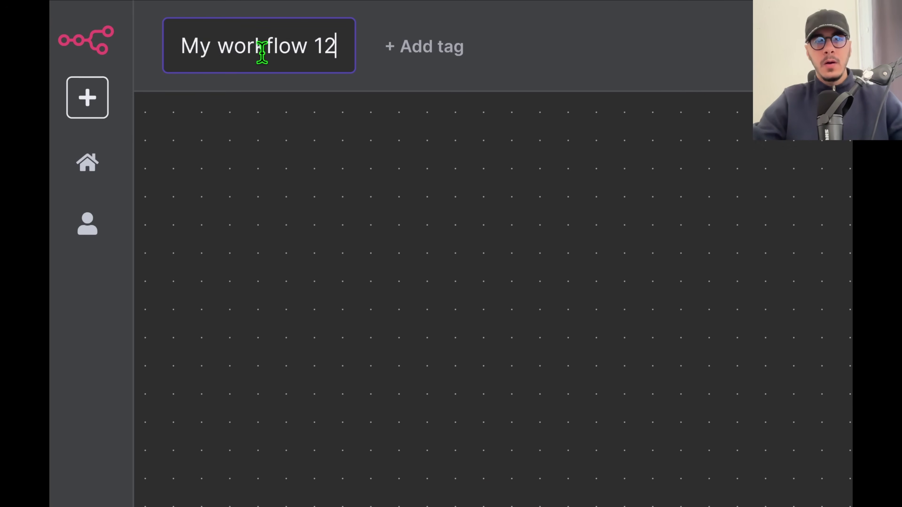
pyautogui.hotkey('ctrl', 'a')
pyautogui.write('Envoi Em')
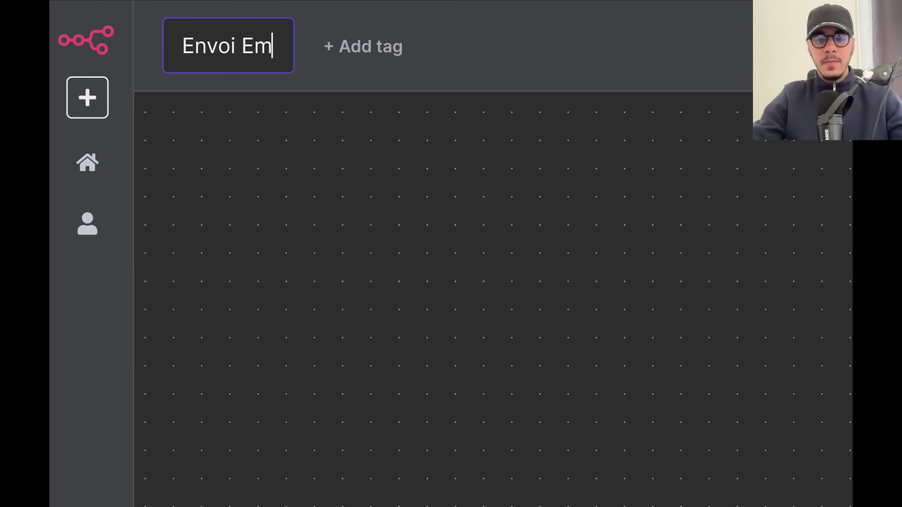
pyautogui.write('ail --> Compta')
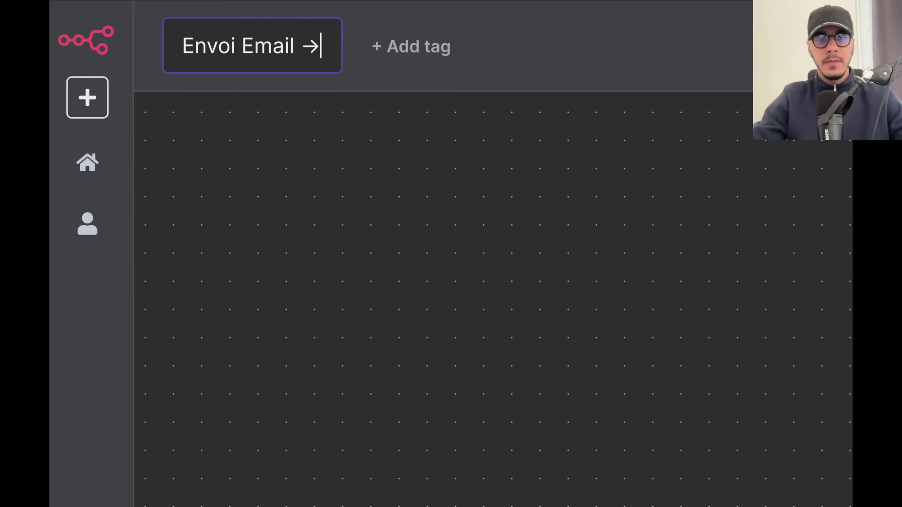
pyautogui.write('ble')
pyautogui.press('Return')
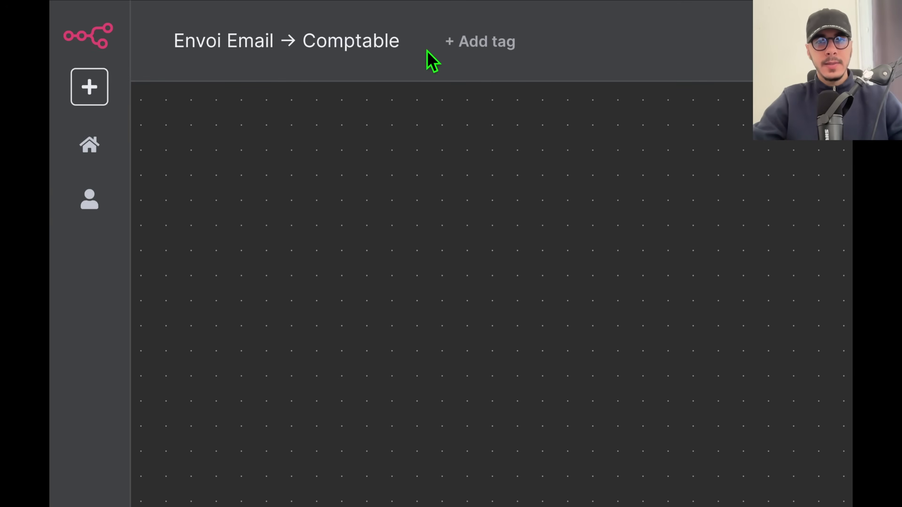
# Create and attach a new 'Comptabilité' tag to the workflow.
pyautogui.click(485, 41)
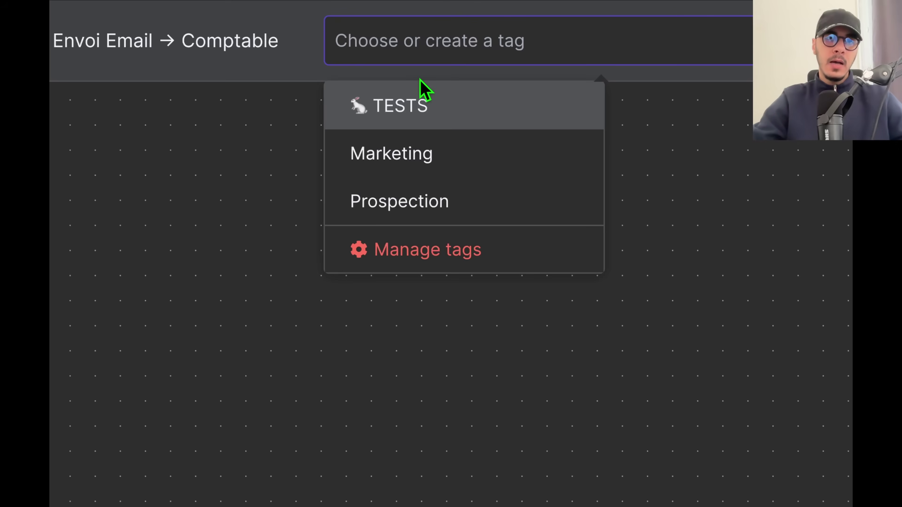
pyautogui.write('Comptabilité')
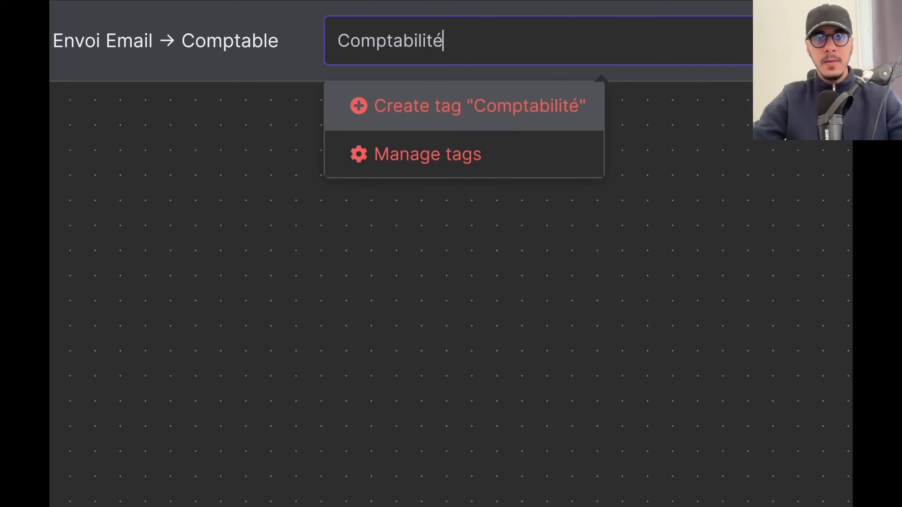
pyautogui.click(429, 107)
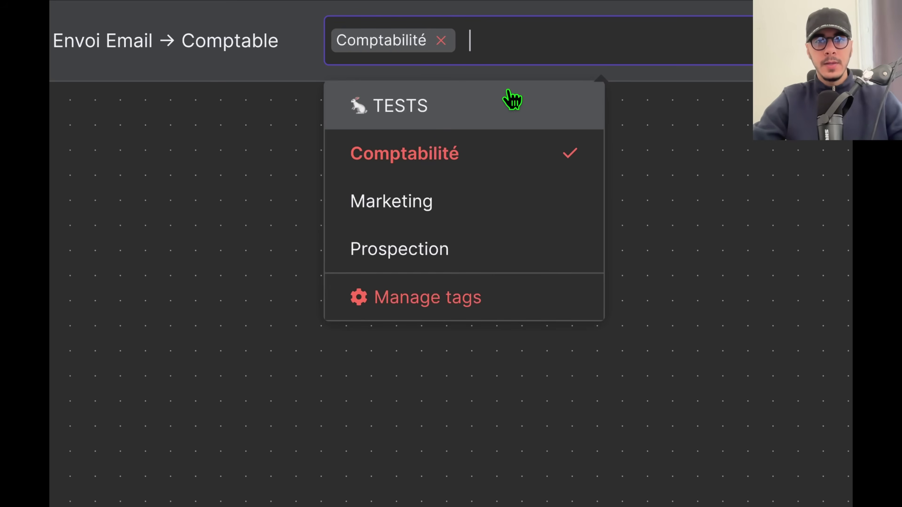
pyautogui.click(300, 59)
pyautogui.click(364, 83)
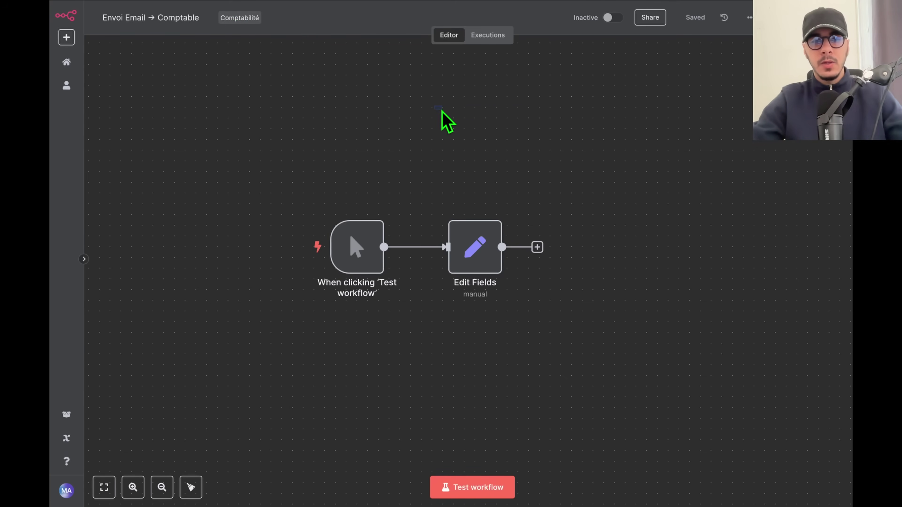
# Add a sticky note above the trigger node and widen it.
pyautogui.hscroll(-2, 493, 180)
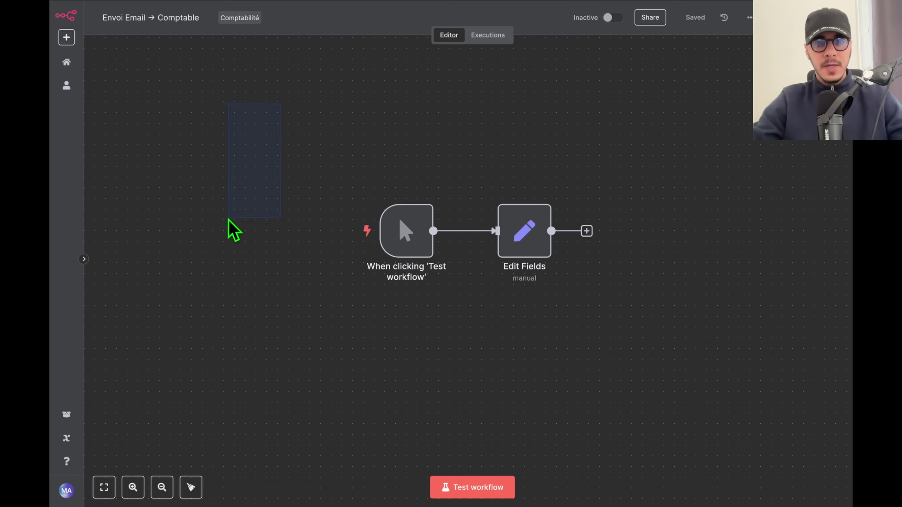
pyautogui.hotkey('shift', 's')
pyautogui.moveTo(636, 299); pyautogui.dragTo(416, 179)
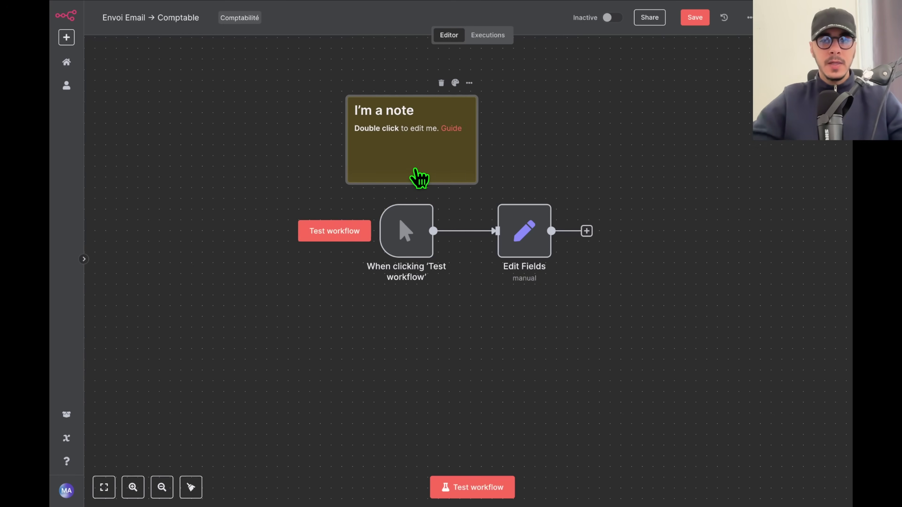
pyautogui.moveTo(388, 250); pyautogui.dragTo(231, 248)
pyautogui.moveTo(419, 178); pyautogui.dragTo(264, 177)
pyautogui.doubleClick(264, 178)
pyautogui.click(371, 162)
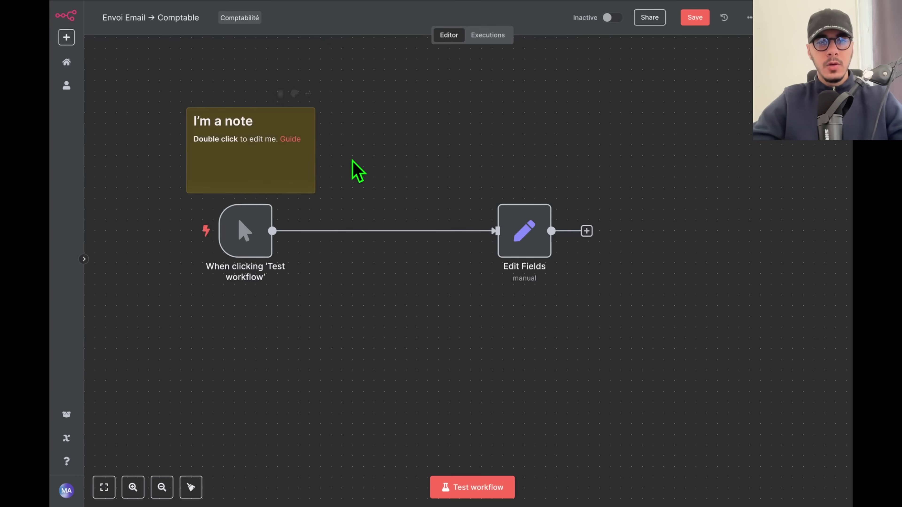
pyautogui.moveTo(316, 193)
pyautogui.mouseDown()
pyautogui.moveTo(479, 167)
pyautogui.moveTo(282, 398)
pyautogui.moveTo(354, 419)
pyautogui.moveTo(362, 214)
pyautogui.moveTo(300, 178)
pyautogui.moveTo(325, 193)
pyautogui.mouseUp()
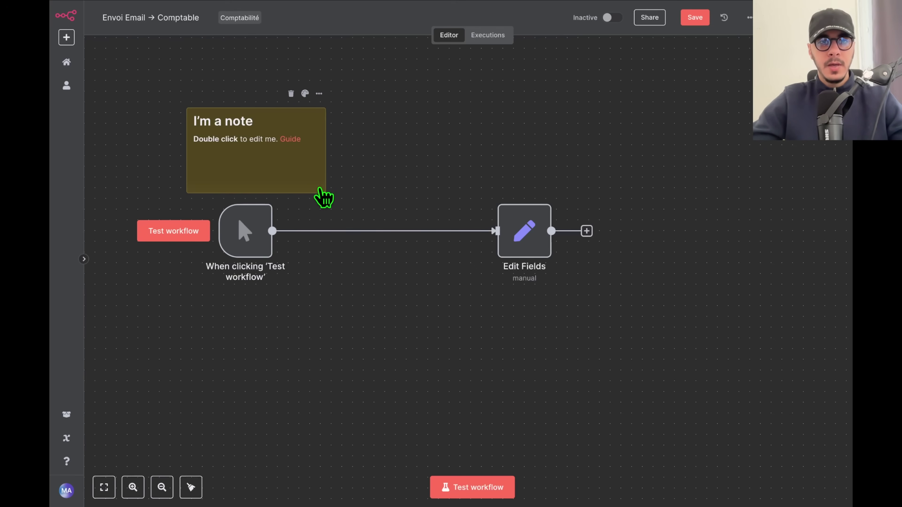
# Edit the note to a '## Trigger' heading explaining it starts the automation.
pyautogui.doubleClick(294, 170)
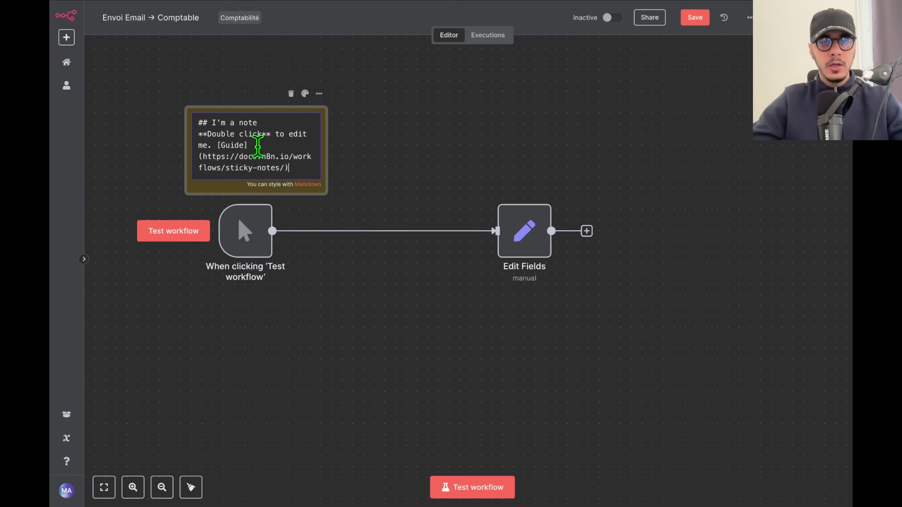
pyautogui.moveTo(294, 164); pyautogui.dragTo(199, 156)
pyautogui.click(294, 167)
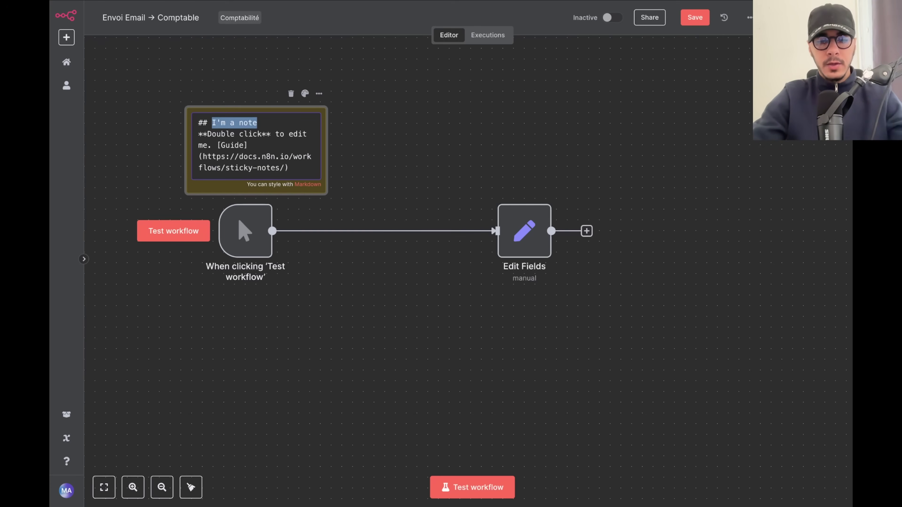
pyautogui.write('Trigger')
pyautogui.press('super+shift+Down')
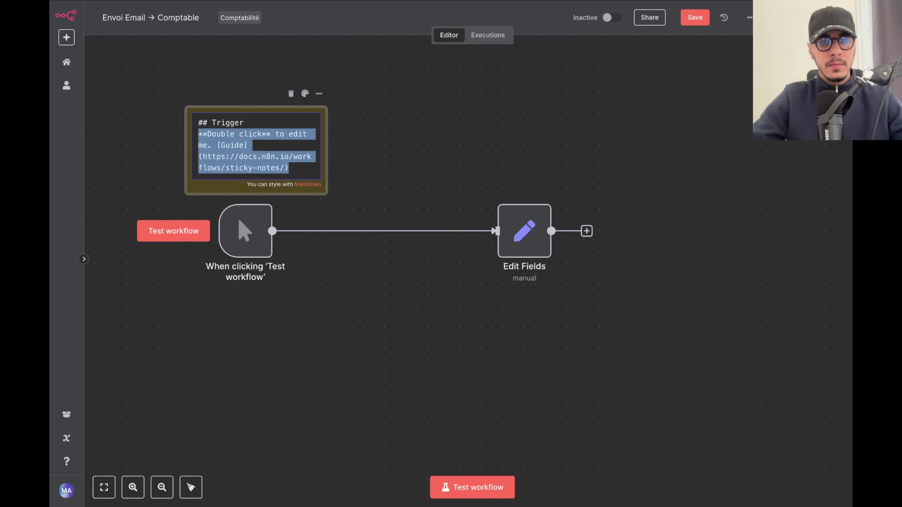
pyautogui.press('BackSpace')
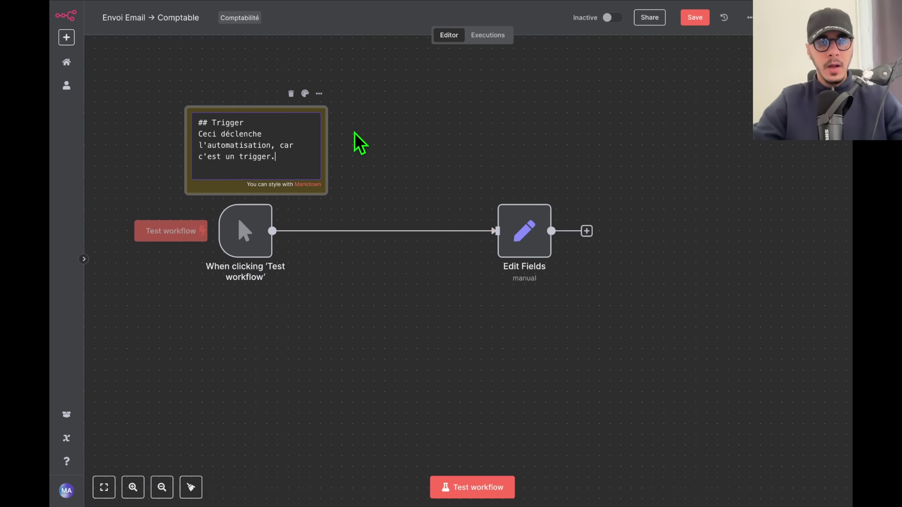
pyautogui.click(460, 113)
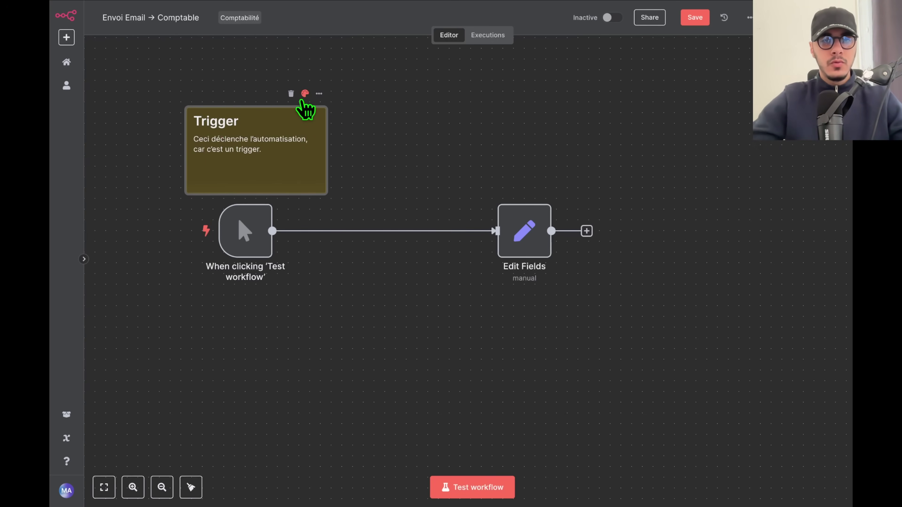
# Set the Trigger sticky note's colour to red.
pyautogui.scroll(5, 303, 103)
pyautogui.moveTo(429, 200); pyautogui.dragTo(511, 215)
pyautogui.scroll(2, 511, 215)
pyautogui.click(423, 109)
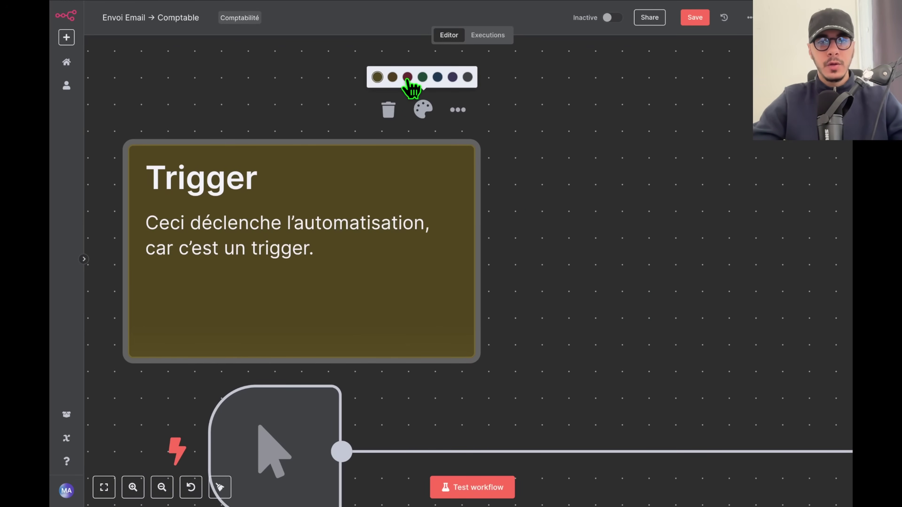
pyautogui.click(408, 78)
# Paste a copy of the Trigger note onto the canvas.
pyautogui.scroll(-5, 546, 284)
pyautogui.hscroll(3, 528, 255)
pyautogui.click(247, 199)
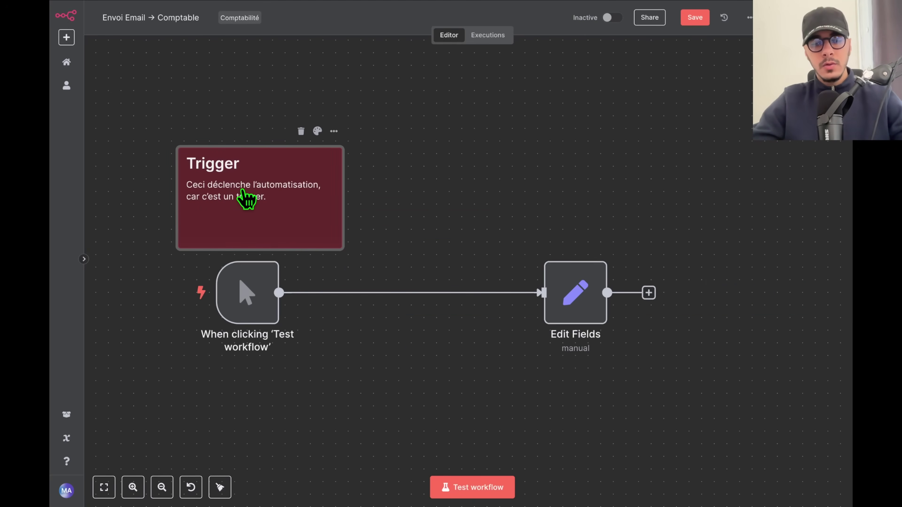
pyautogui.hotkey('ctrl', 'v')
# Retitle the copied note 'Set (Variables)' with a description of manually defined variables.
pyautogui.moveTo(482, 258); pyautogui.dragTo(531, 180)
pyautogui.rightClick(549, 199)
pyautogui.click(538, 201)
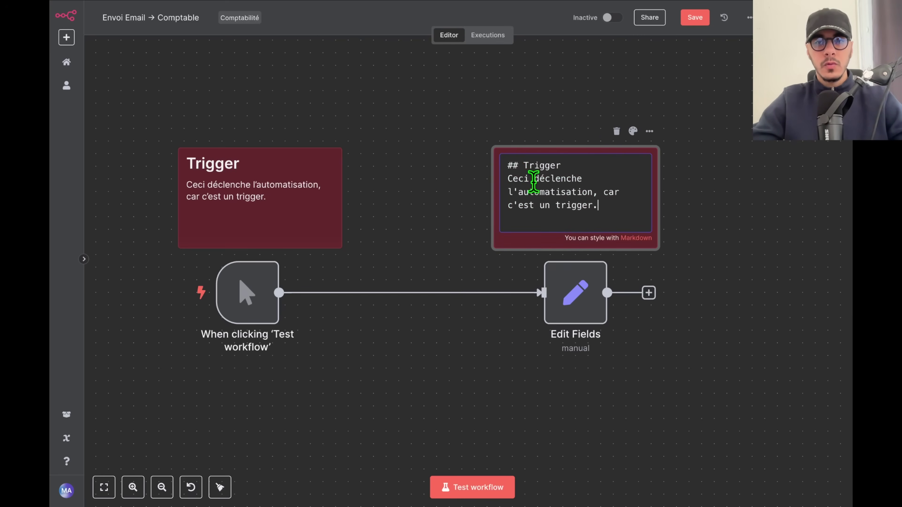
pyautogui.write('Var')
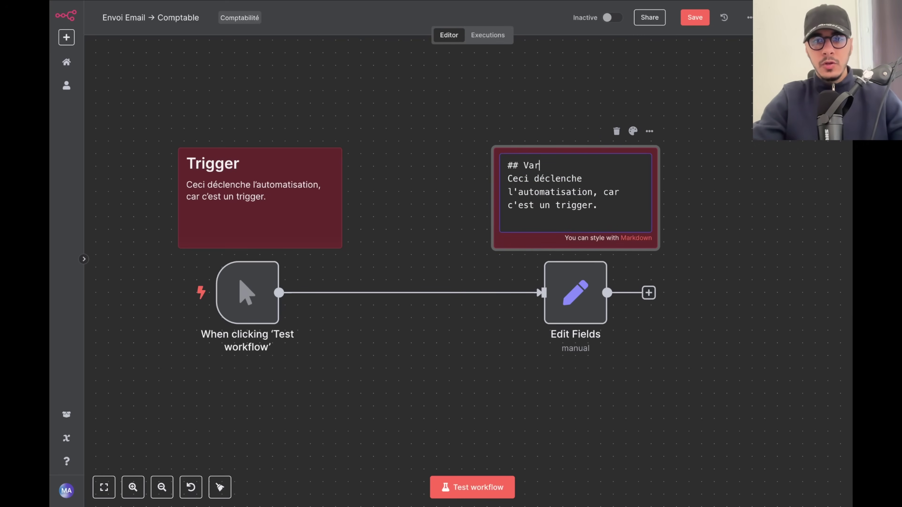
pyautogui.press('BackSpace')
pyautogui.press('BackSpace')
pyautogui.press('BackSpace')
pyautogui.write('Set ()')
pyautogui.press('Left')
pyautogui.write('Variables')
pyautogui.press('Down')
pyautogui.press('shift+super+Down')
pyautogui.press('BackSpace')
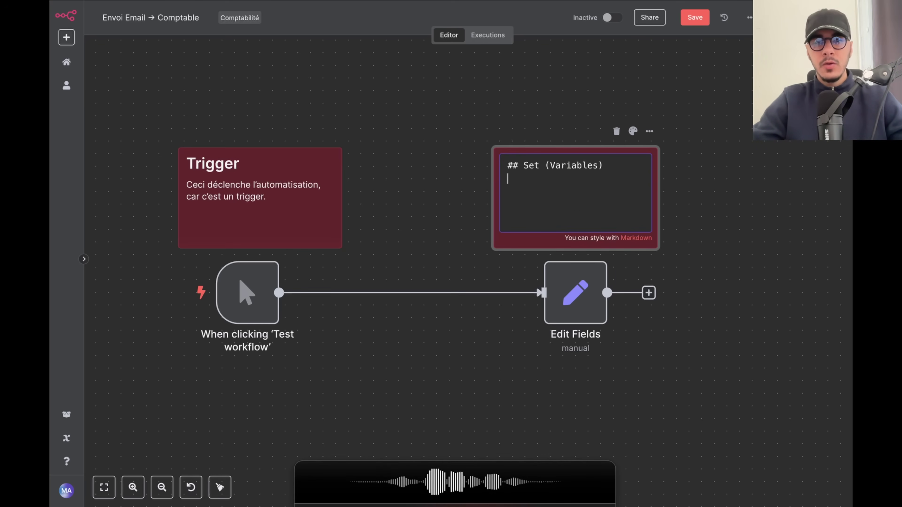
pyautogui.click(540, 211)
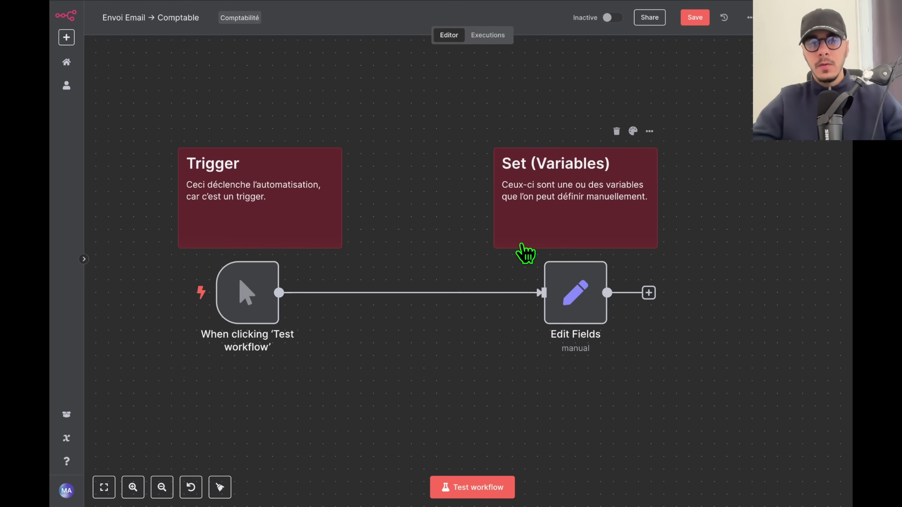
# Shift the note with Edit Fields left and stretch both notes to enclose their nodes.
pyautogui.scroll(-2, 522, 245)
pyautogui.moveTo(641, 359); pyautogui.dragTo(465, 149)
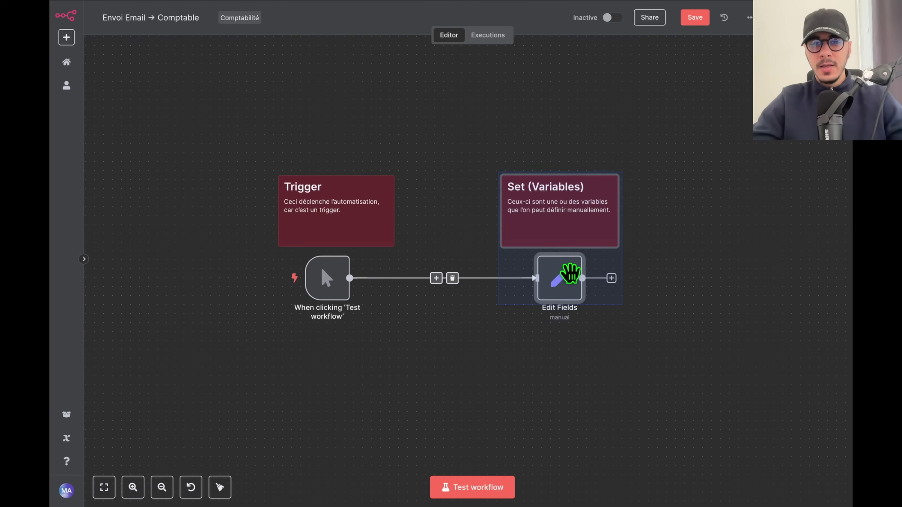
pyautogui.moveTo(550, 207); pyautogui.dragTo(478, 208)
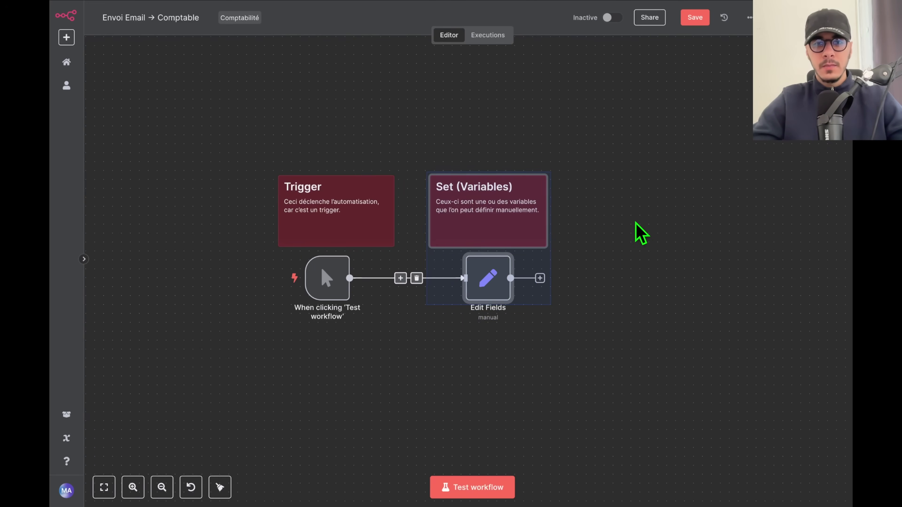
pyautogui.click(634, 223)
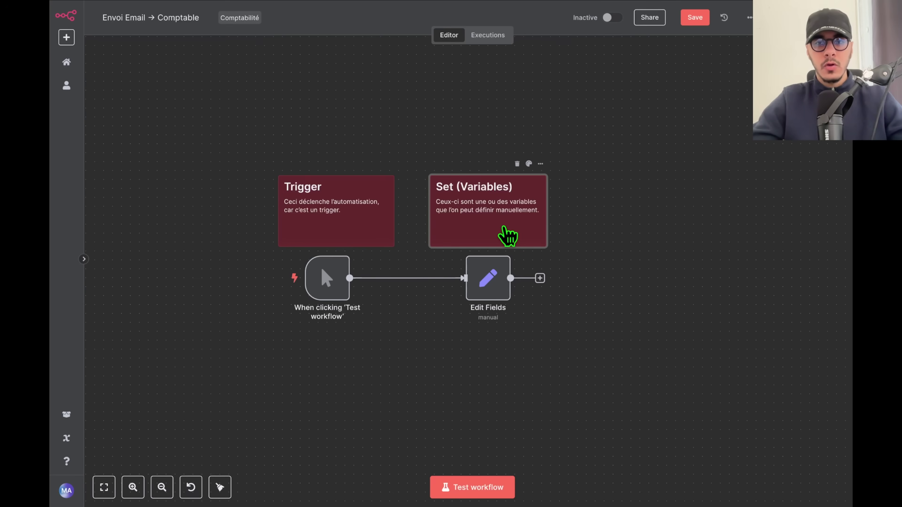
pyautogui.moveTo(433, 245); pyautogui.dragTo(438, 354)
pyautogui.moveTo(321, 249); pyautogui.dragTo(362, 355)
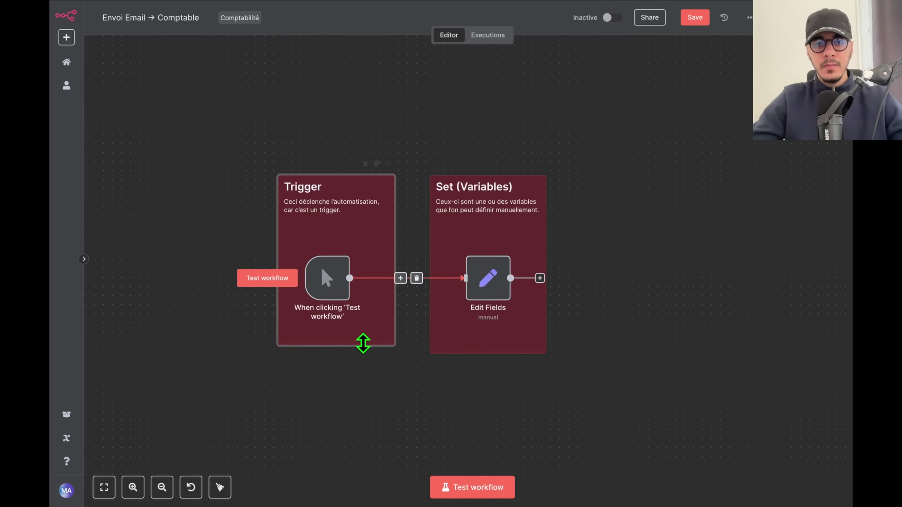
pyautogui.moveTo(599, 317); pyautogui.dragTo(657, 277)
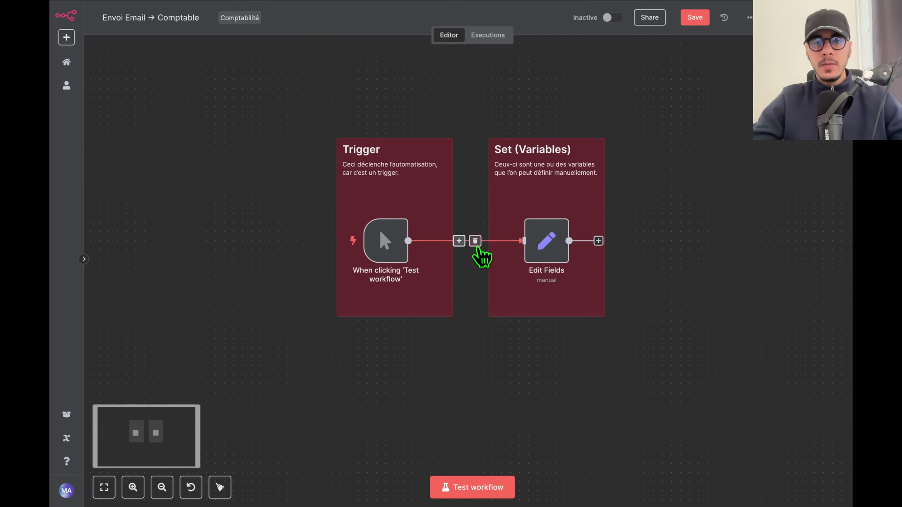
# Delete and redraw the connection from the trigger to Edit Fields.
pyautogui.scroll(3, 479, 256)
pyautogui.scroll(1, 482, 256)
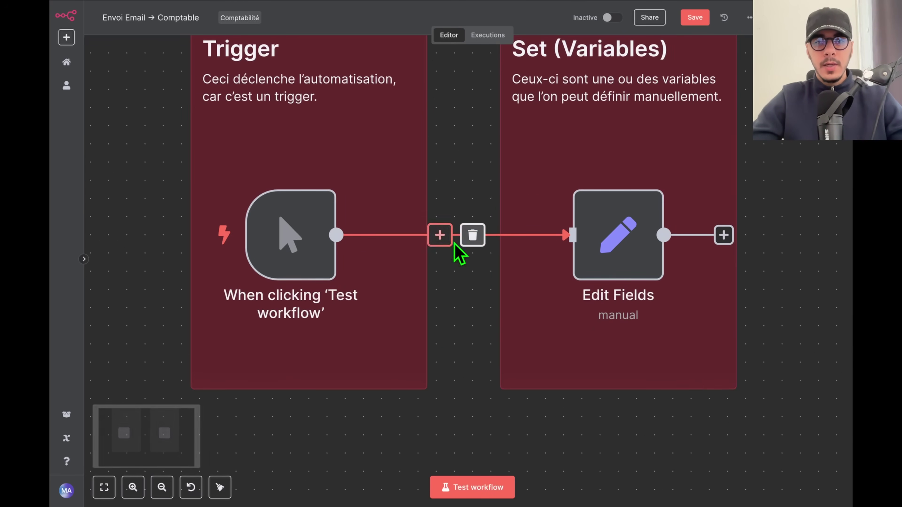
pyautogui.click(472, 236)
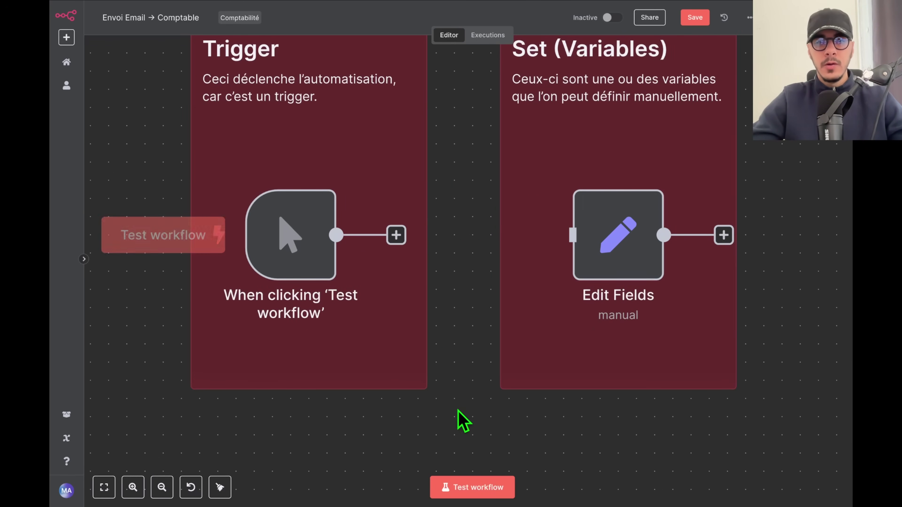
pyautogui.moveTo(398, 237); pyautogui.dragTo(593, 253)
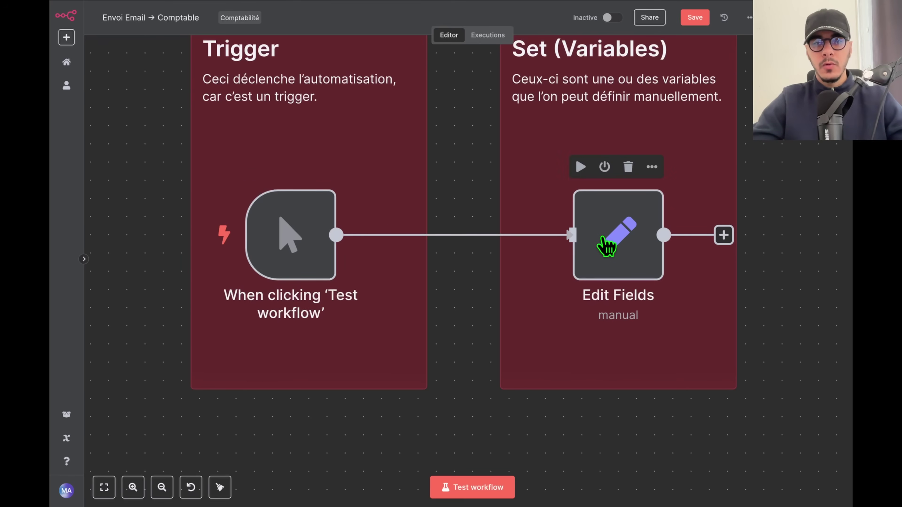
pyautogui.moveTo(600, 247)
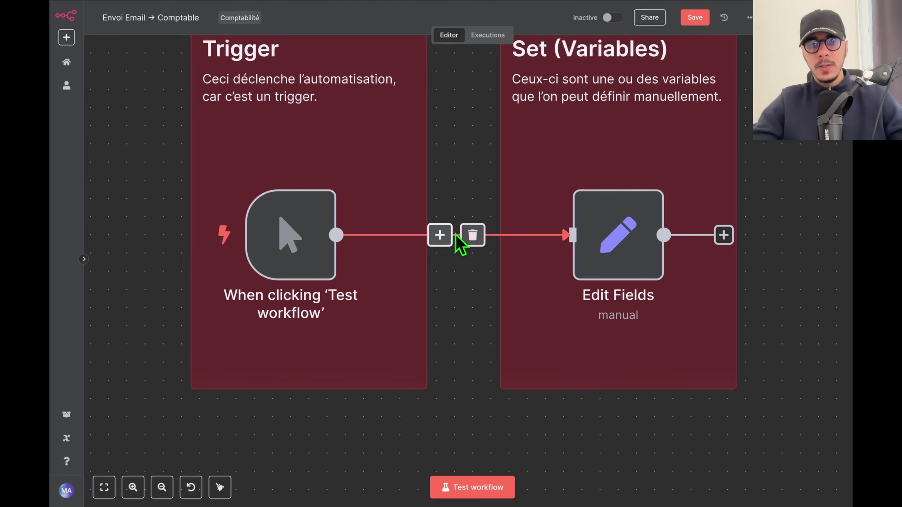
# Insert a Send Email 'Send an Email' node between the trigger and Edit Fields.
pyautogui.click(440, 235)
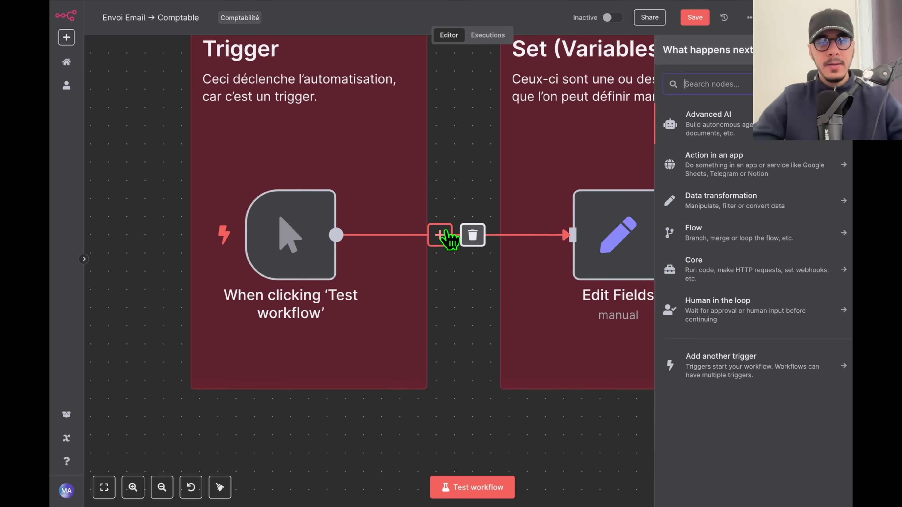
pyautogui.write('email')
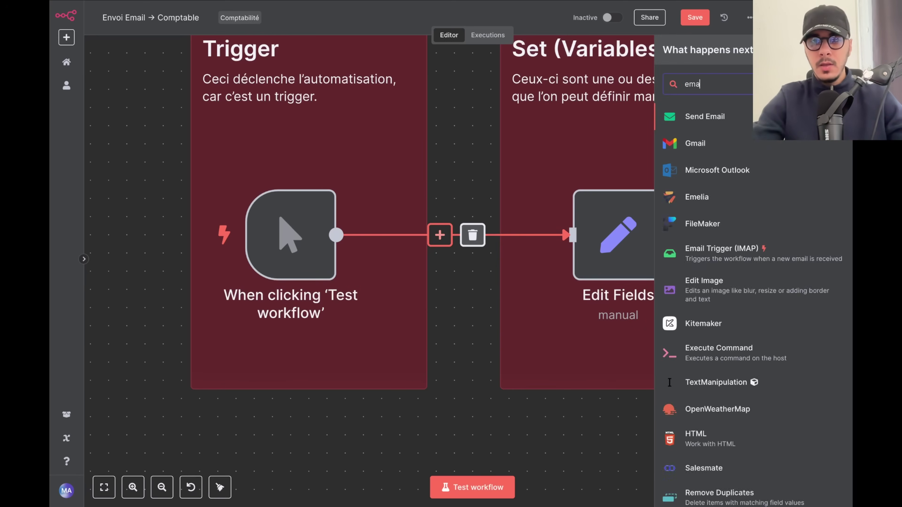
pyautogui.click(676, 145)
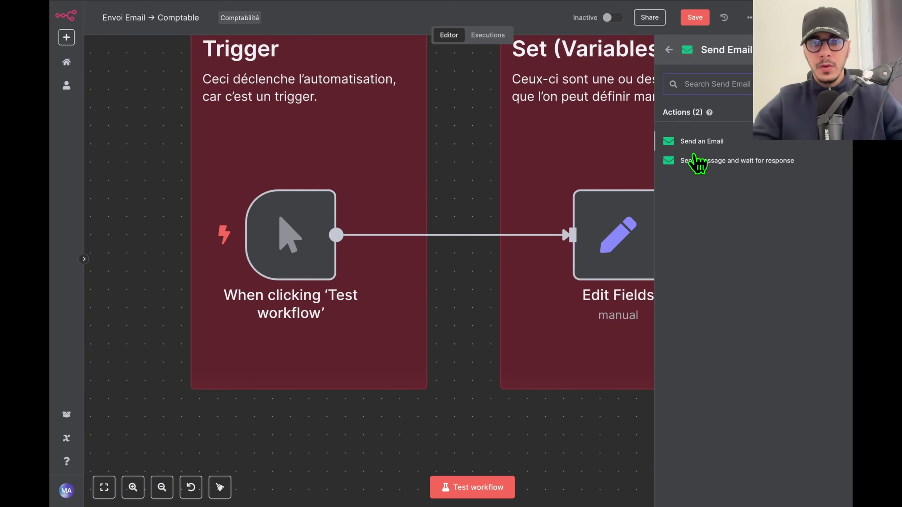
pyautogui.click(711, 142)
pyautogui.click(652, 34)
# Move Send Email into the Trigger note and Edit Fields into the Set (Variables) note.
pyautogui.scroll(-3, 522, 243)
pyautogui.moveTo(490, 202); pyautogui.dragTo(466, 203)
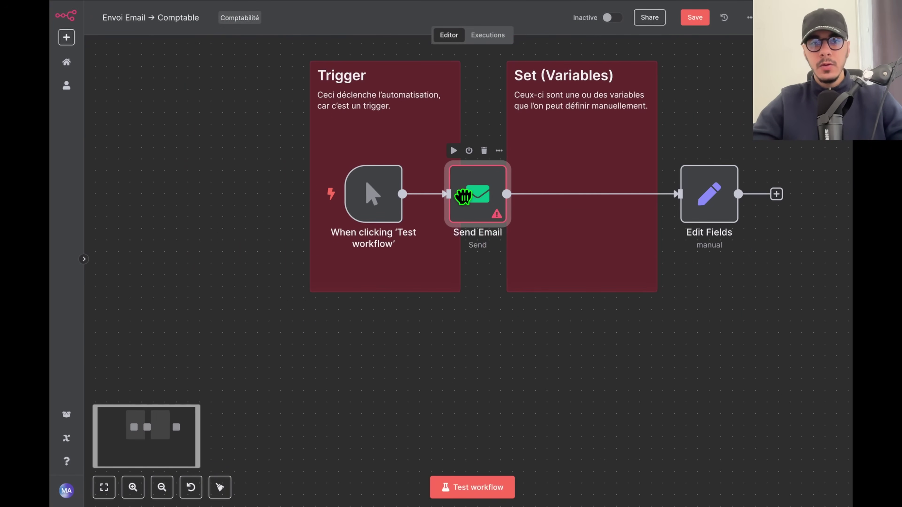
pyautogui.moveTo(714, 195); pyautogui.dragTo(587, 194)
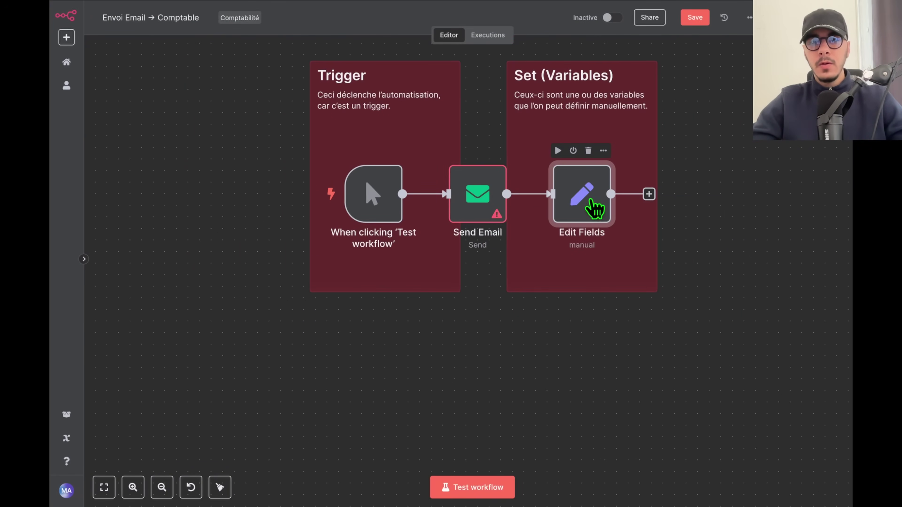
pyautogui.click(612, 356)
# Save the workflow and open its Executions list.
pyautogui.scroll(3, 543, 199)
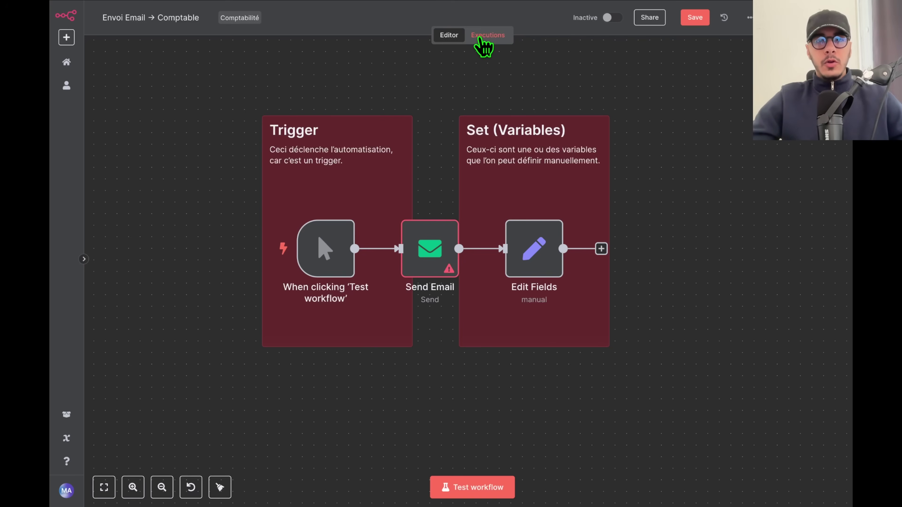
pyautogui.click(695, 17)
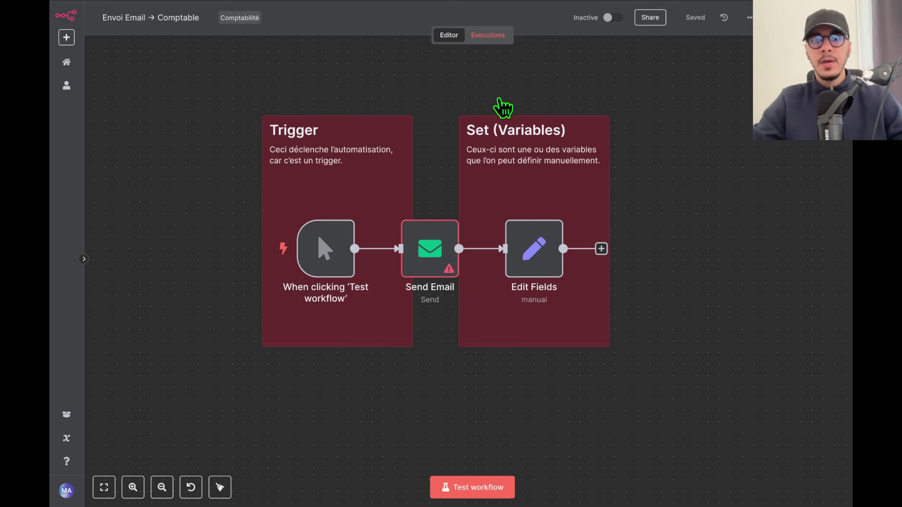
pyautogui.click(490, 35)
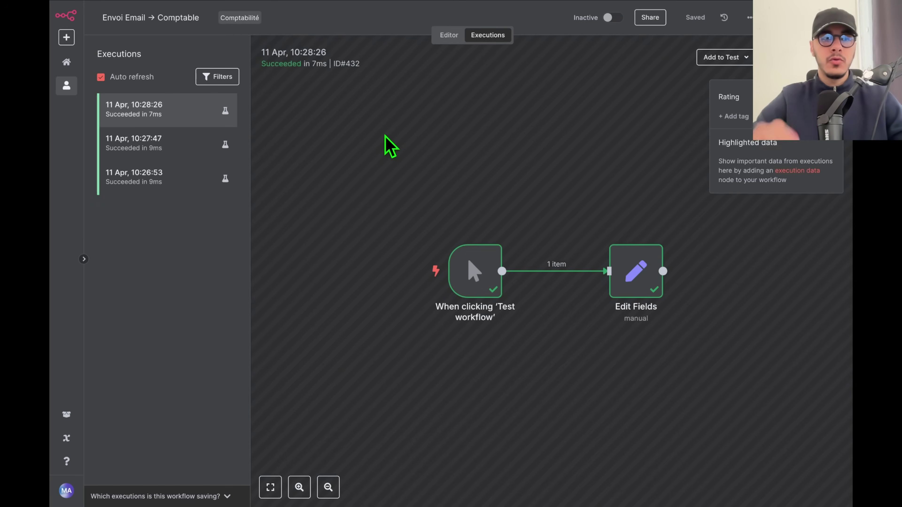
# Review the 10:27:47, 10:26:53 and 10:28:26 runs, inspecting Edit Fields' data in the latest.
pyautogui.click(145, 149)
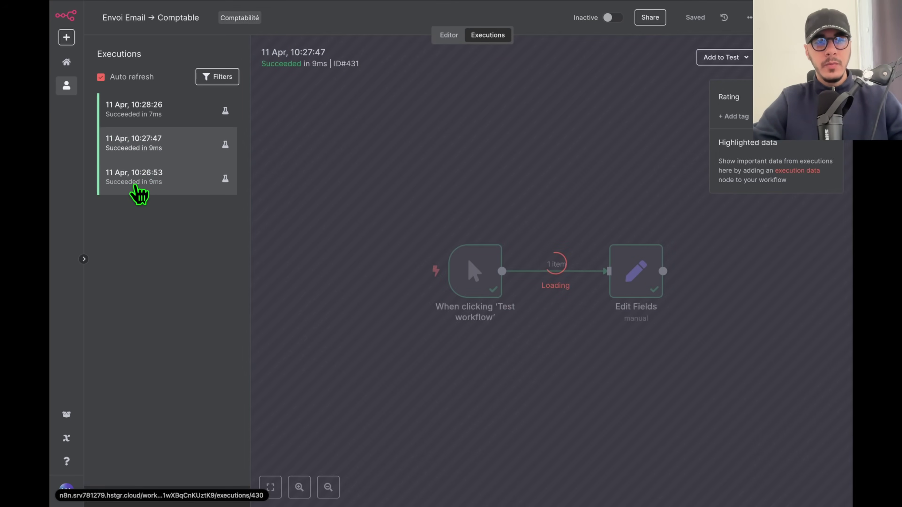
pyautogui.click(135, 191)
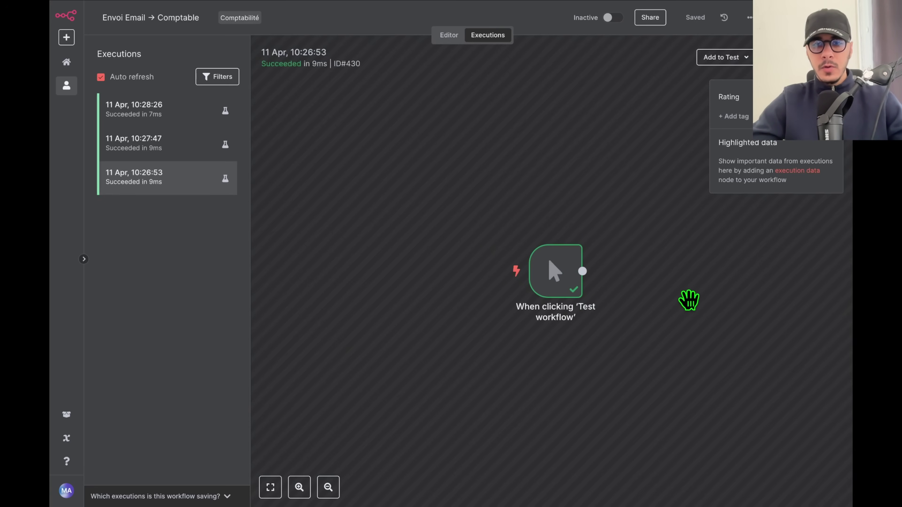
pyautogui.scroll(-3, 677, 298)
pyautogui.hscroll(5, 674, 276)
pyautogui.moveTo(649, 314); pyautogui.dragTo(441, 67)
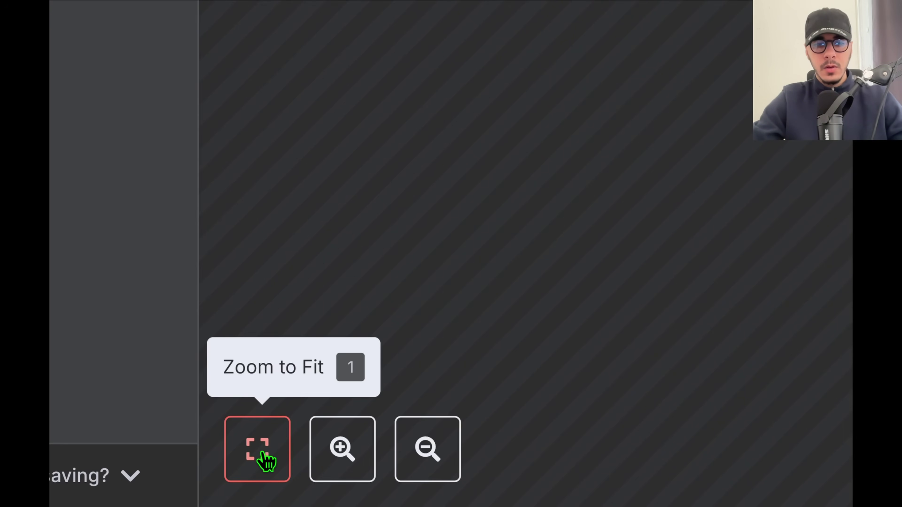
pyautogui.click(265, 460)
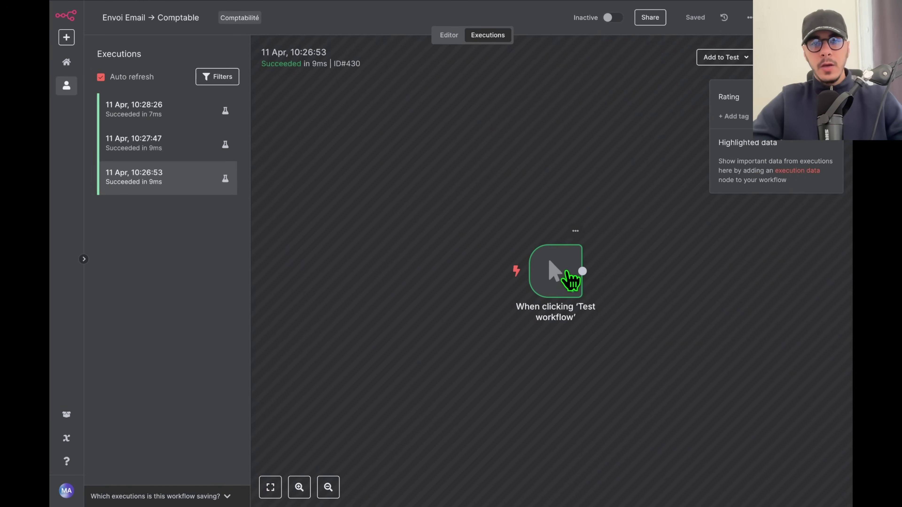
pyautogui.click(159, 114)
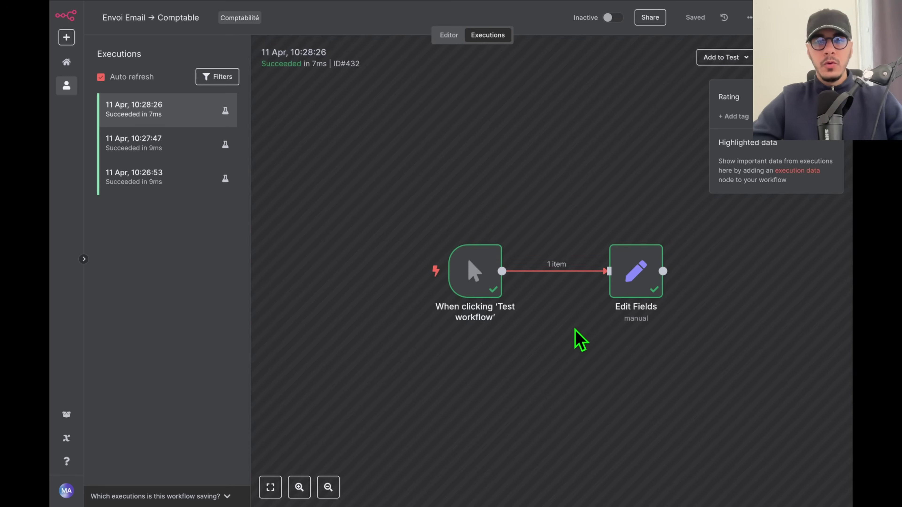
pyautogui.doubleClick(636, 276)
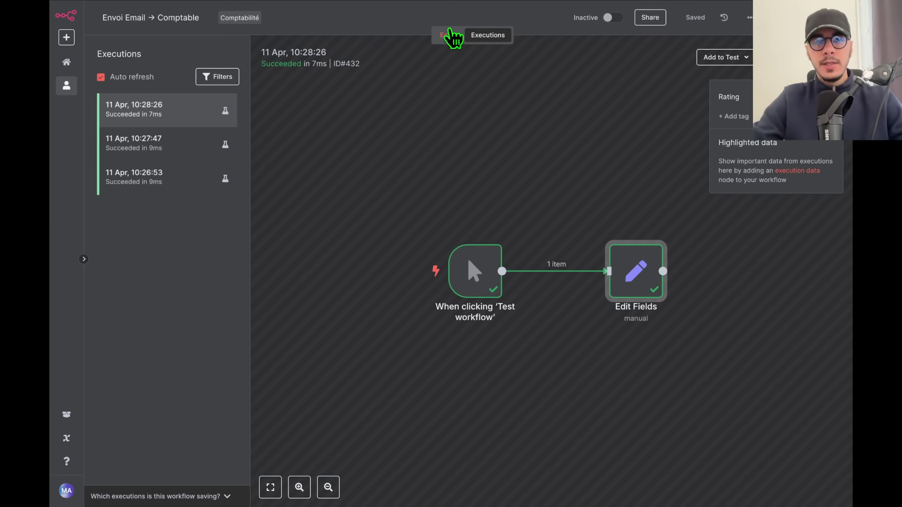
# In the editor, delete the Set (Variables) and Trigger notes and the Send Email node.
pyautogui.click(446, 34)
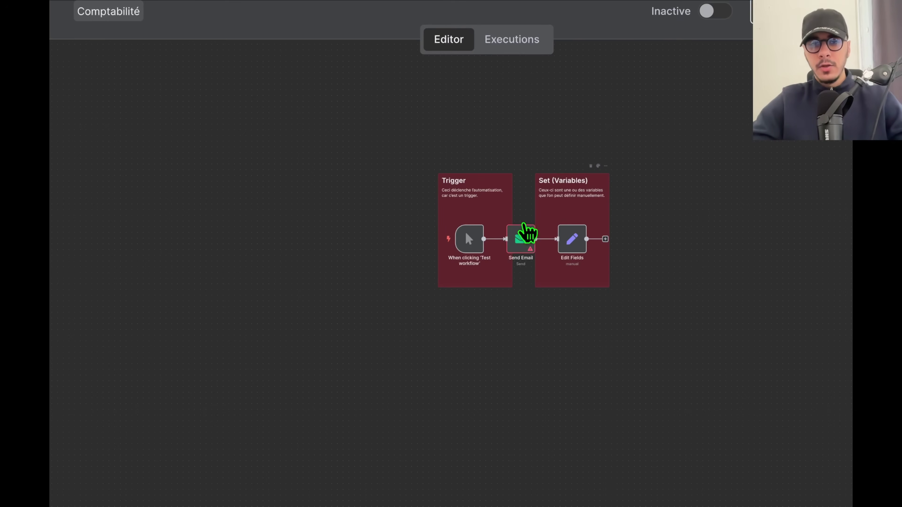
pyautogui.scroll(2, 536, 248)
pyautogui.scroll(3, 551, 272)
pyautogui.click(574, 220)
pyautogui.press('Delete')
pyautogui.click(447, 231)
pyautogui.press('Delete')
pyautogui.click(498, 266)
pyautogui.press('Delete')
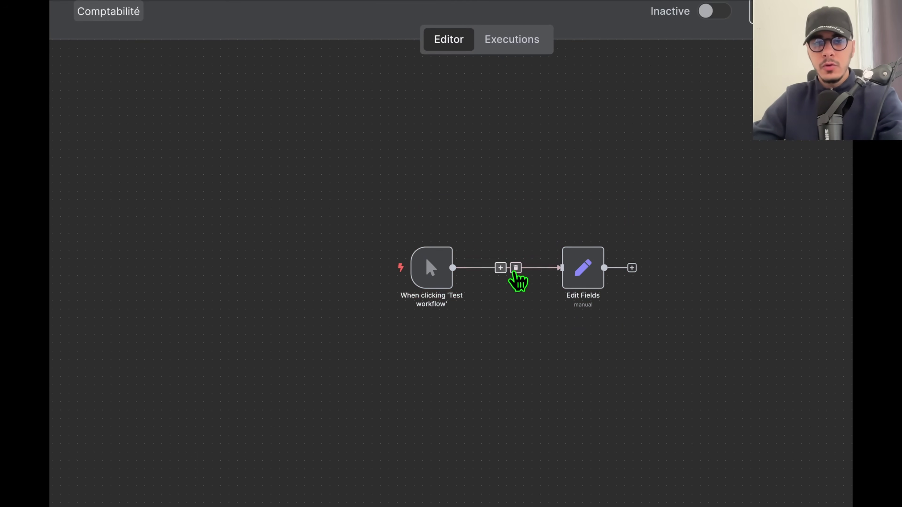
# Reposition Edit Fields beside the manual trigger.
pyautogui.moveTo(589, 283); pyautogui.dragTo(572, 279)
pyautogui.scroll(5, 571, 279)
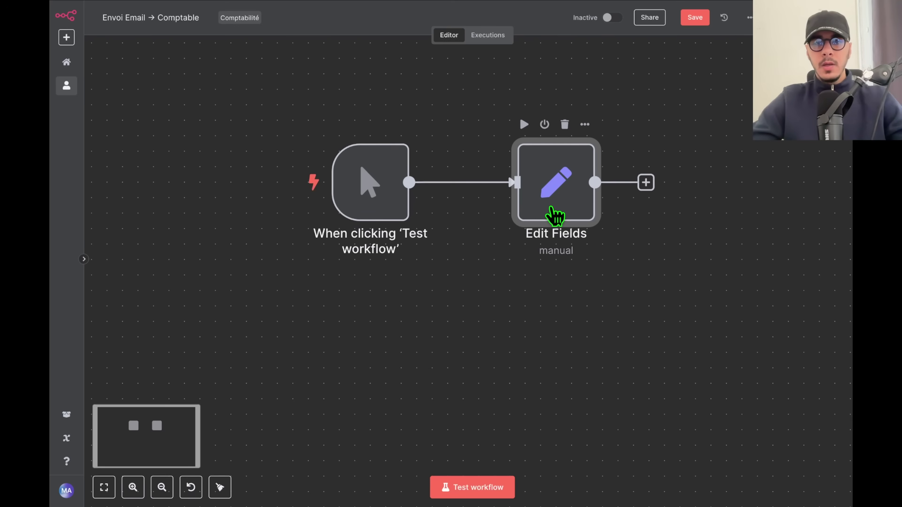
pyautogui.moveTo(623, 316)
pyautogui.mouseDown()
pyautogui.moveTo(596, 300)
pyautogui.moveTo(619, 302)
pyautogui.mouseUp()
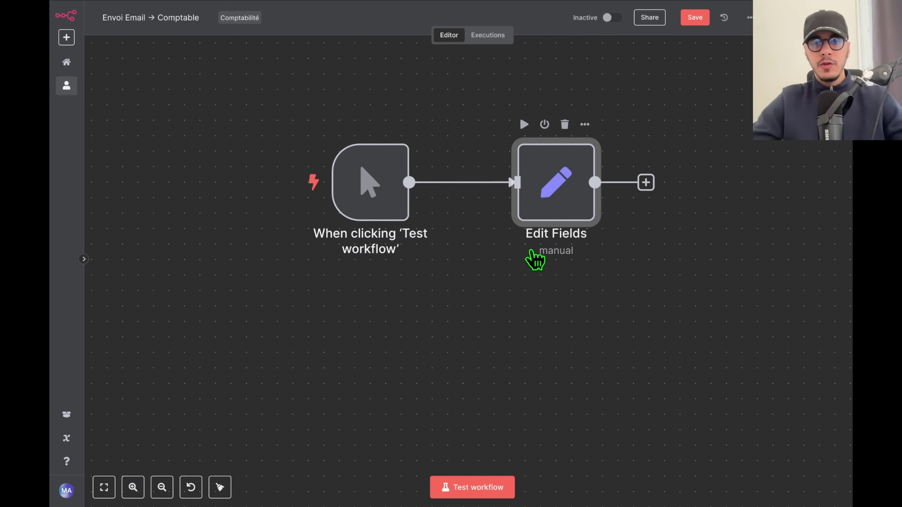
pyautogui.moveTo(520, 314); pyautogui.dragTo(516, 349)
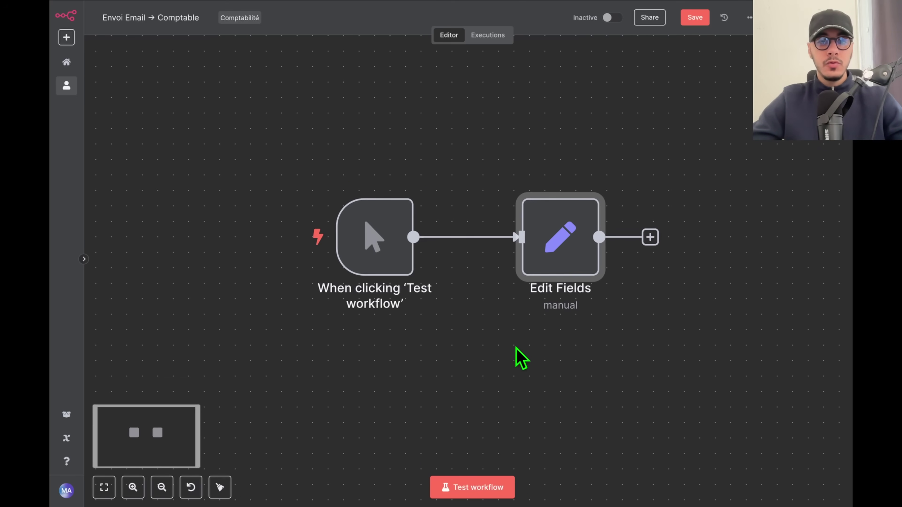
# Test-run the workflow and open Edit Fields' parameters and output.
pyautogui.click(462, 489)
pyautogui.moveTo(303, 125); pyautogui.dragTo(574, 256)
pyautogui.click(556, 364)
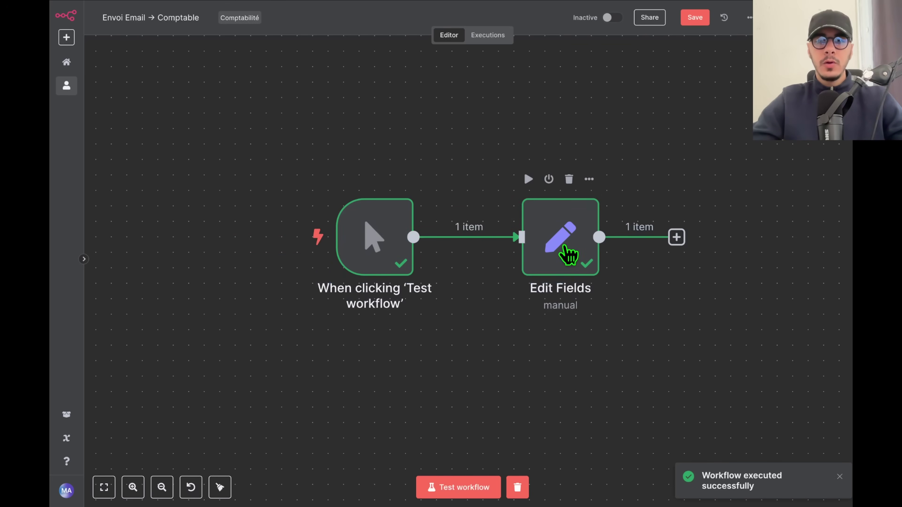
pyautogui.doubleClick(570, 253)
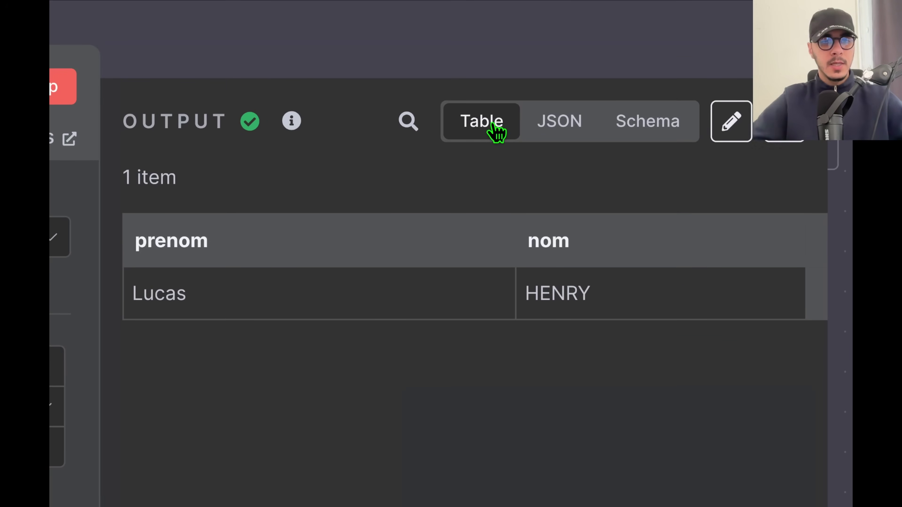
# Inspect Edit Fields' JSON output, collapsing and expanding the array.
pyautogui.click(561, 138)
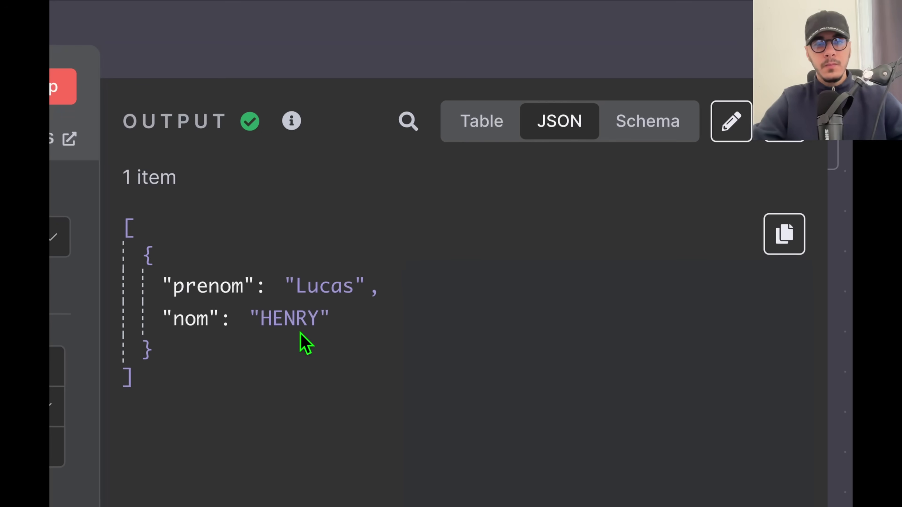
pyautogui.moveTo(158, 380); pyautogui.dragTo(121, 249)
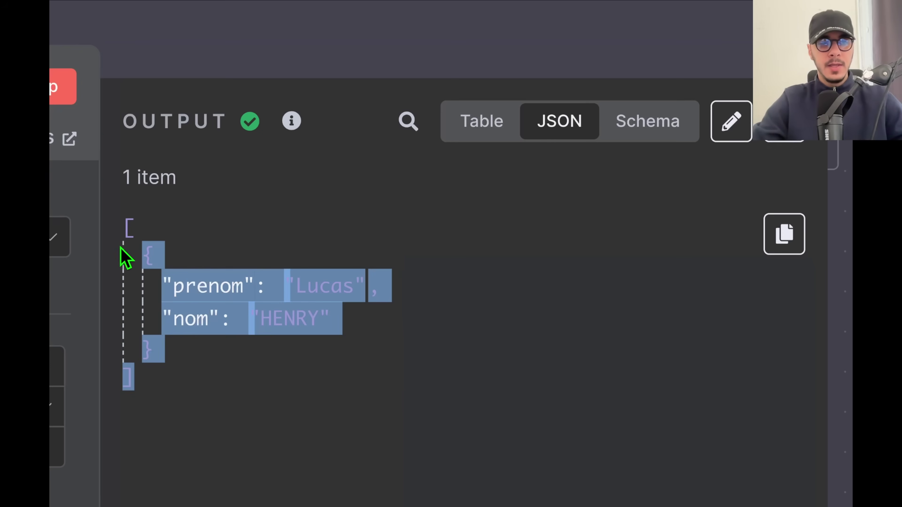
pyautogui.click(127, 235)
pyautogui.click(153, 238)
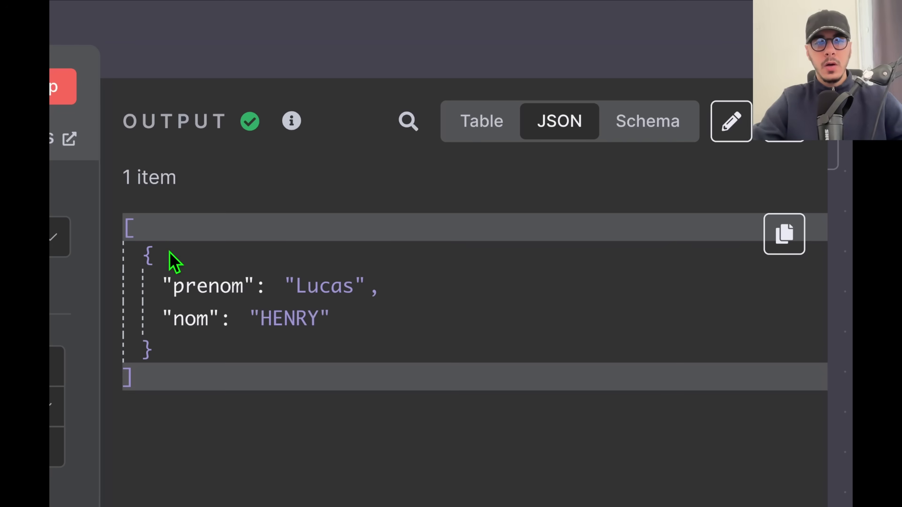
pyautogui.click(131, 233)
pyautogui.click(129, 233)
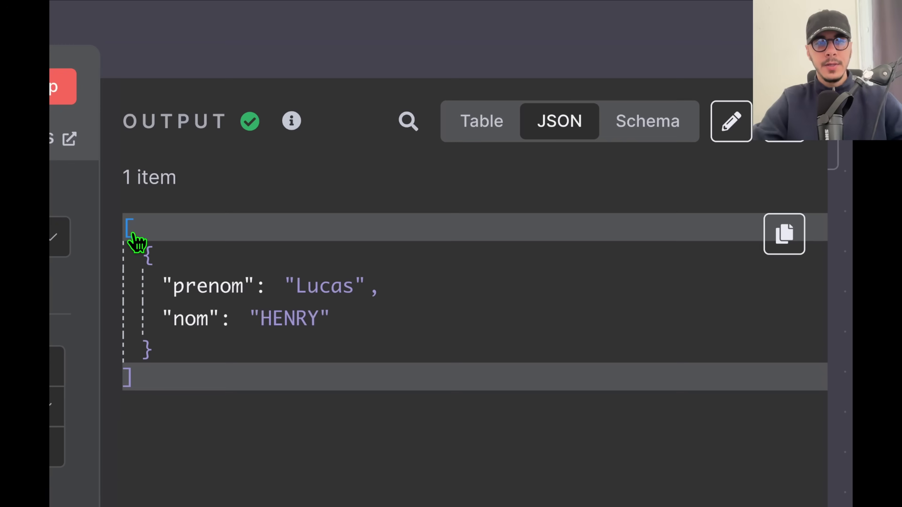
pyautogui.click(661, 131)
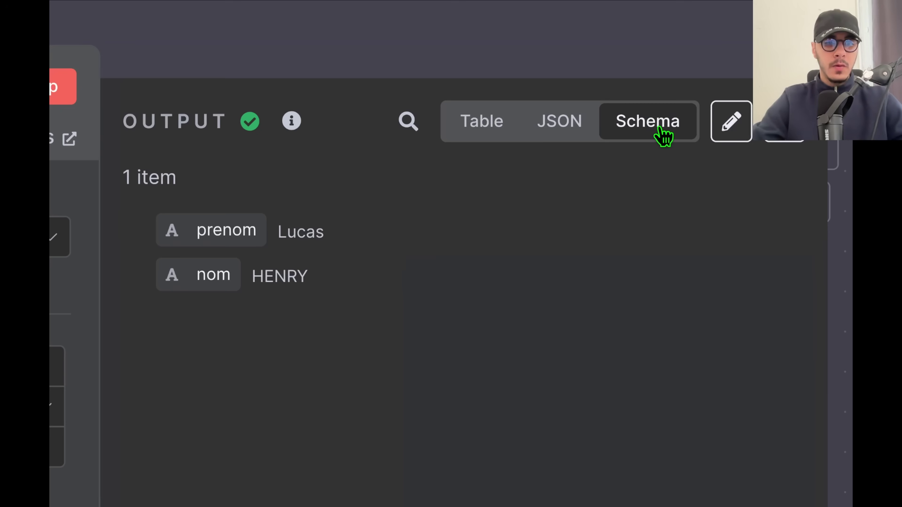
pyautogui.click(498, 131)
pyautogui.click(544, 141)
pyautogui.click(506, 138)
pyautogui.click(561, 139)
pyautogui.click(497, 136)
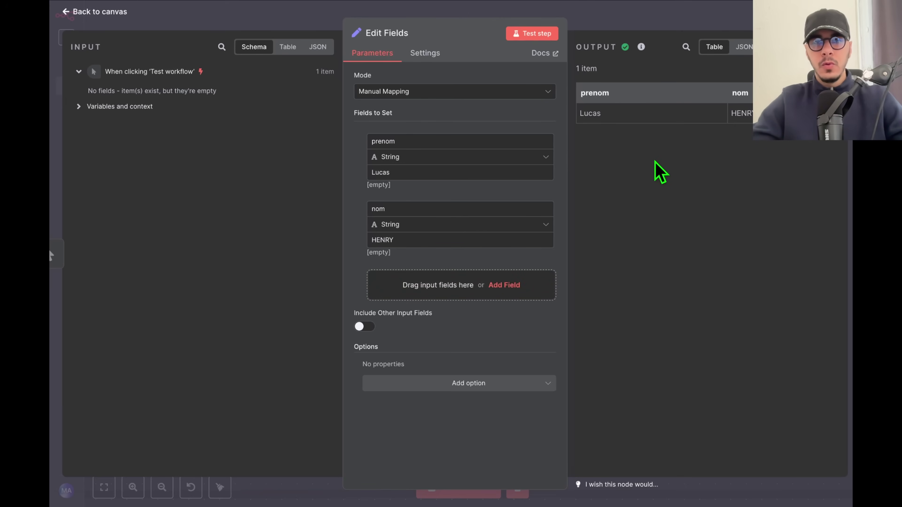
pyautogui.click(678, 28)
pyautogui.hscroll(5, 584, 373)
# Duplicate Edit Fields as Edit Fields1, placed and connected right after Edit Fields.
pyautogui.moveTo(553, 385); pyautogui.dragTo(338, 162)
pyautogui.hotkey('ctrl', 'c')
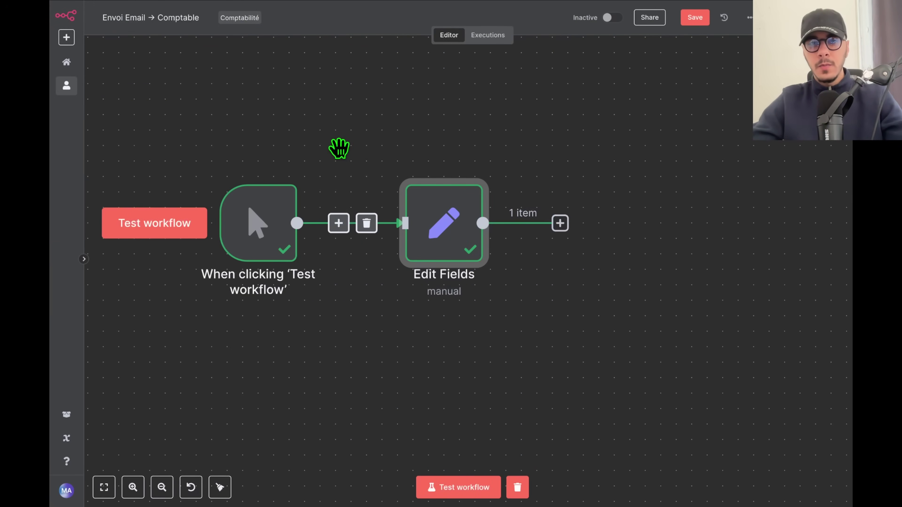
pyautogui.hotkey('ctrl', 'v')
pyautogui.moveTo(469, 375); pyautogui.dragTo(637, 218)
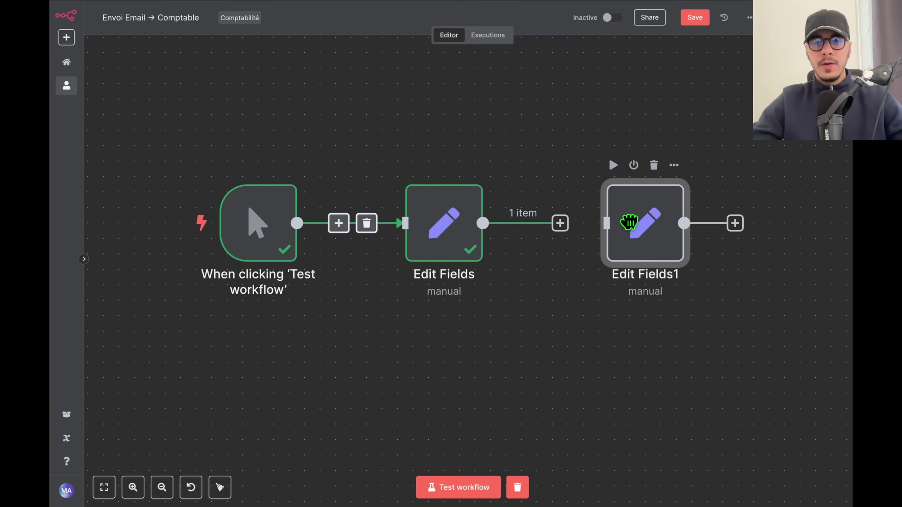
pyautogui.moveTo(556, 230); pyautogui.dragTo(604, 241)
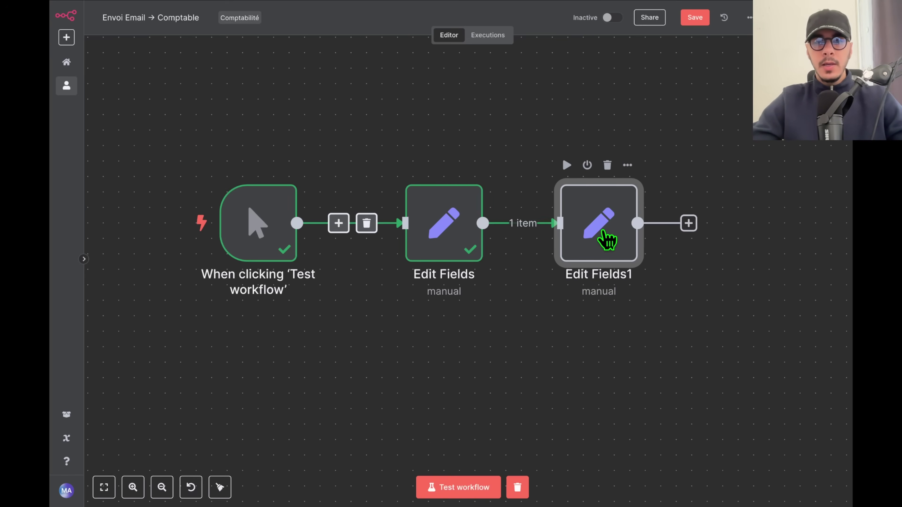
pyautogui.doubleClick(608, 242)
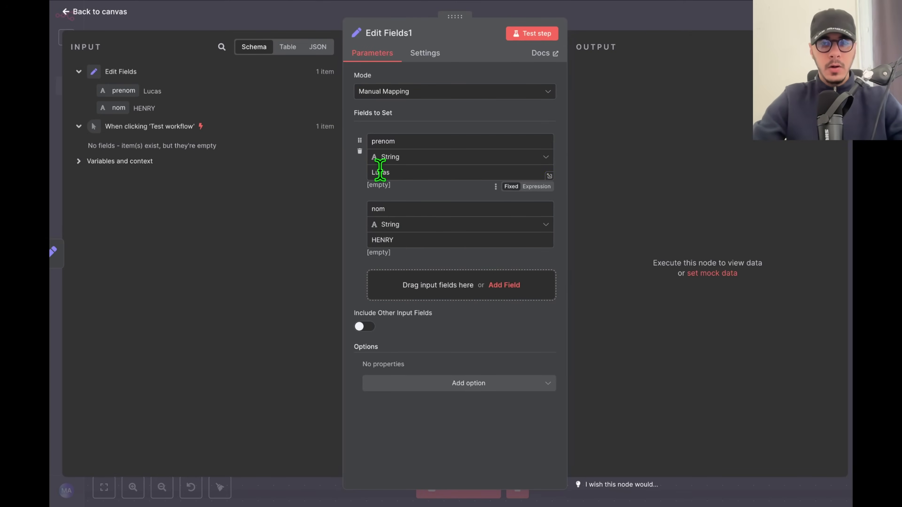
pyautogui.press('Tab')
pyautogui.click(688, 197)
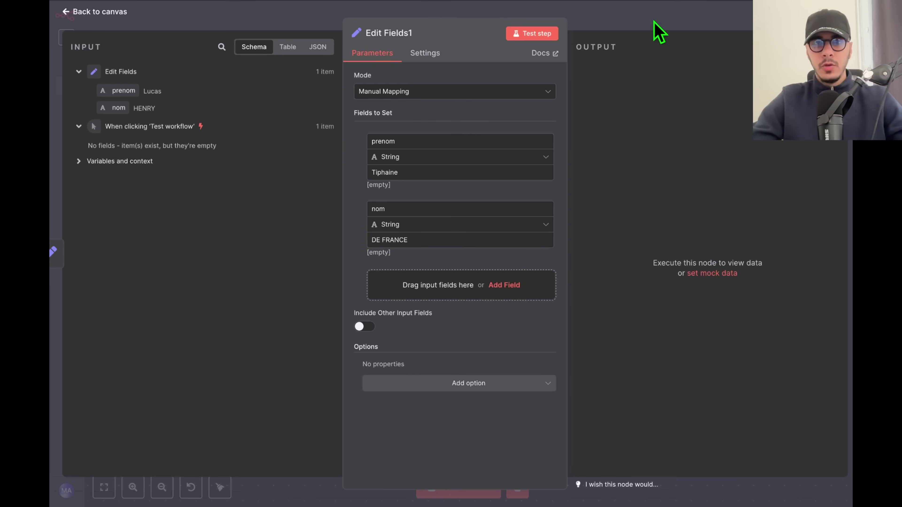
pyautogui.click(656, 22)
pyautogui.click(452, 487)
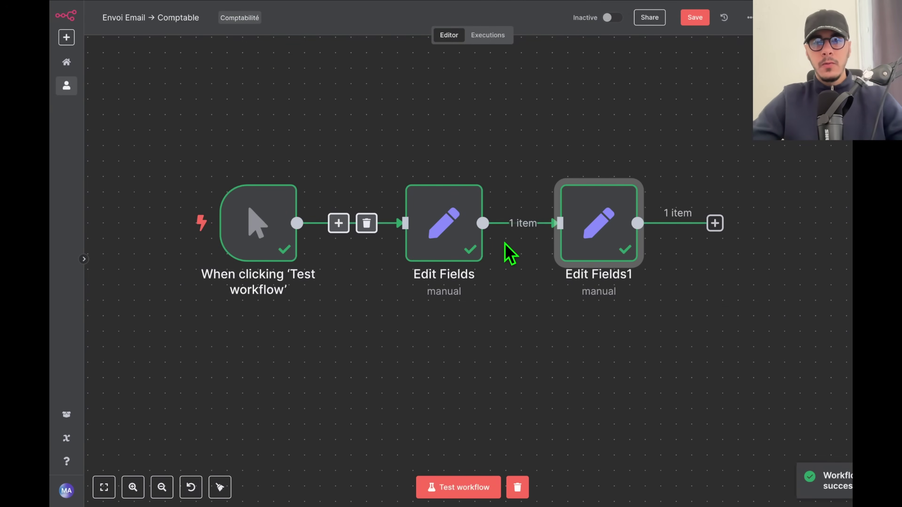
# Open Edit Fields and browse through the trigger and nodes with the arrows, ending on Edit Fields1.
pyautogui.moveTo(620, 238); pyautogui.dragTo(651, 234)
pyautogui.moveTo(442, 233)
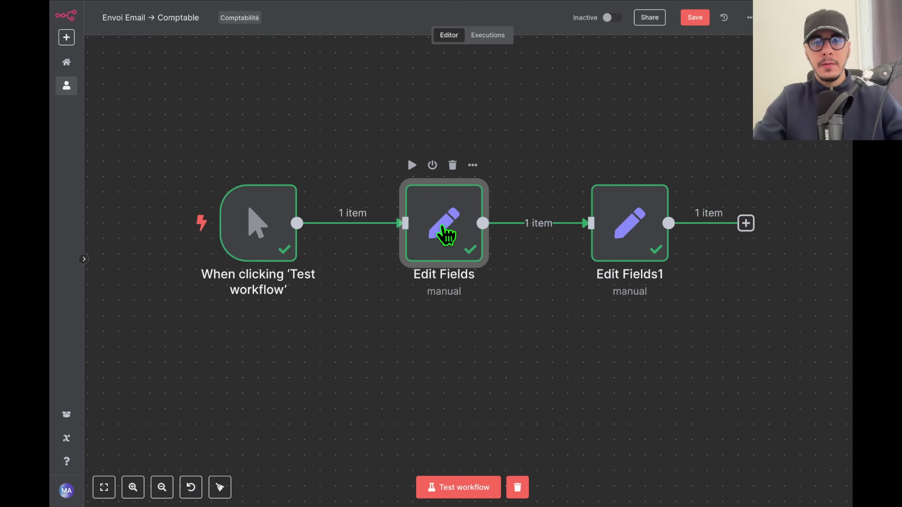
pyautogui.doubleClick(446, 234)
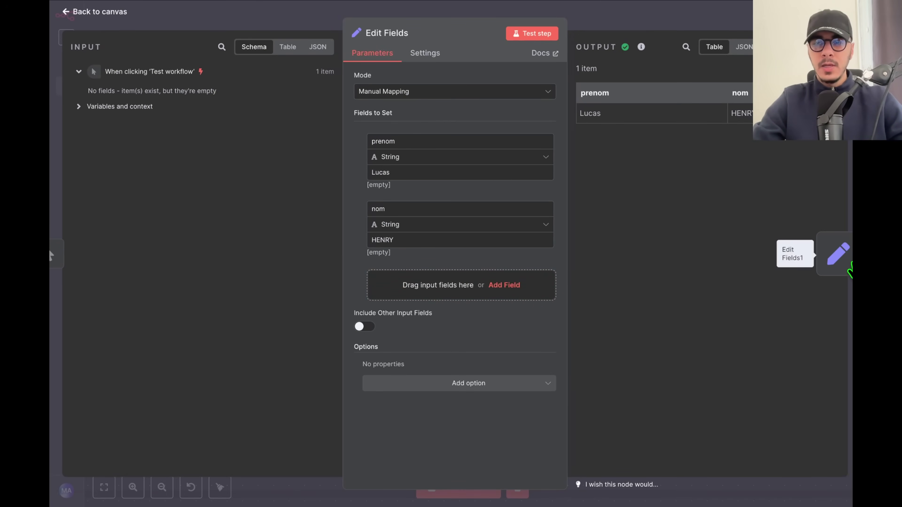
pyautogui.click(836, 256)
pyautogui.click(62, 255)
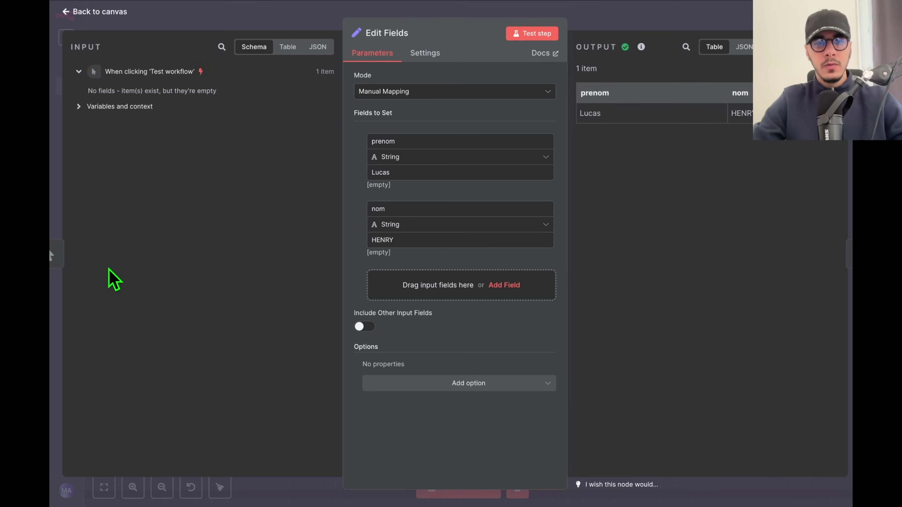
pyautogui.click(65, 253)
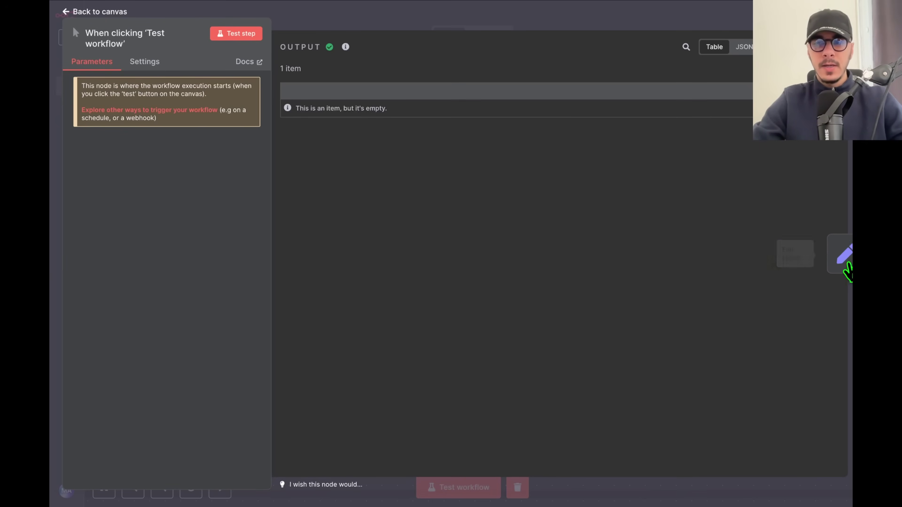
pyautogui.click(839, 255)
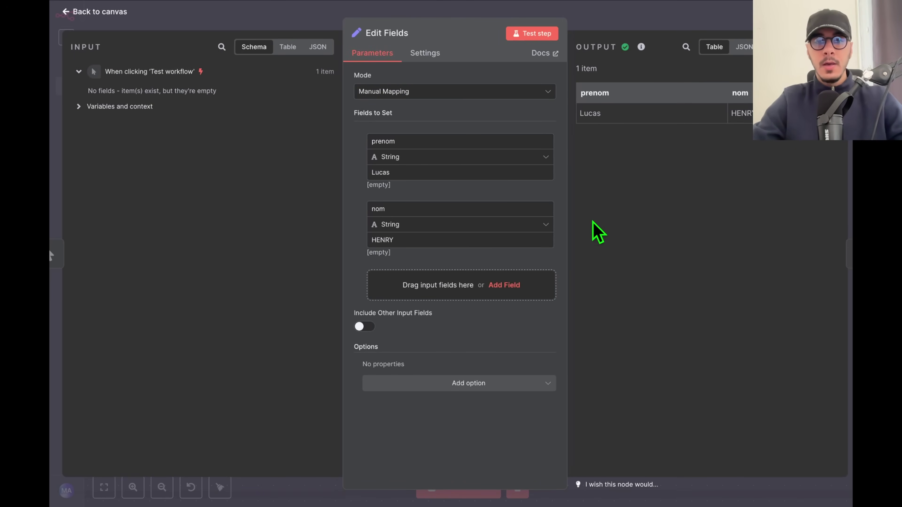
pyautogui.click(838, 256)
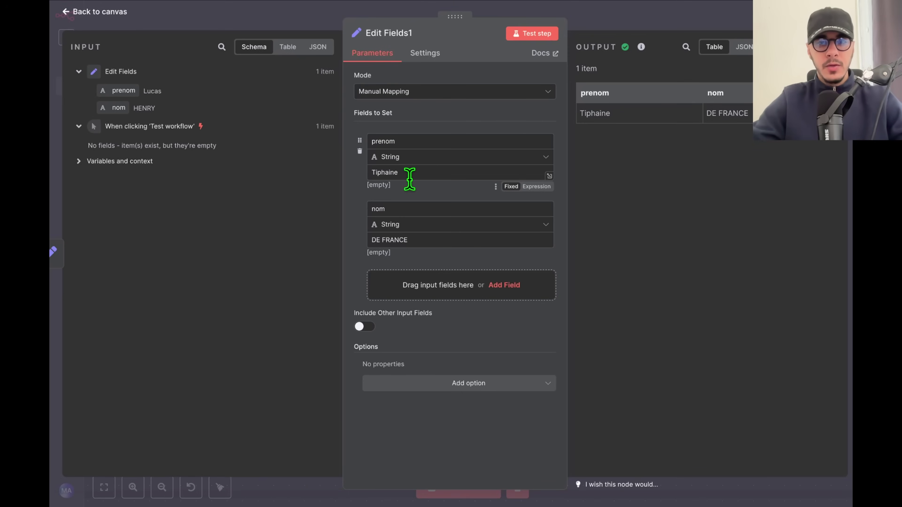
pyautogui.press('capslock')
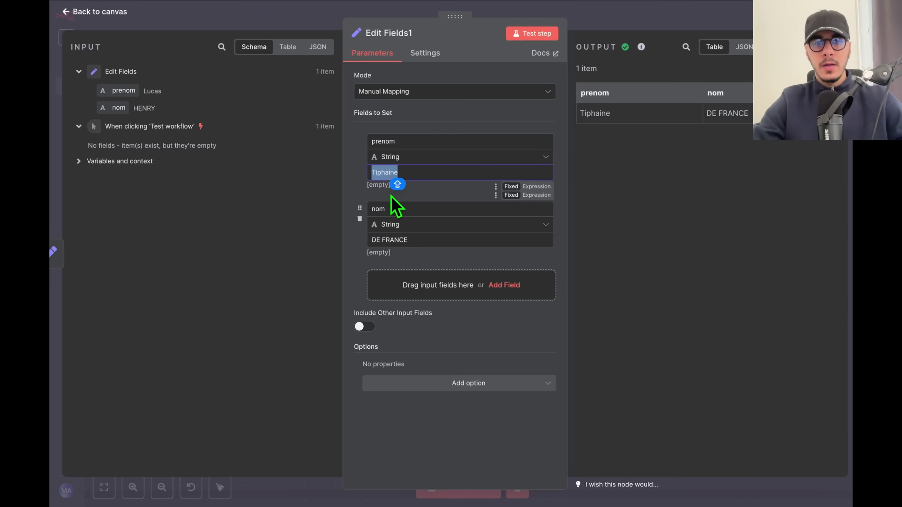
pyautogui.press('BackSpace')
pyautogui.moveTo(136, 93); pyautogui.dragTo(400, 178)
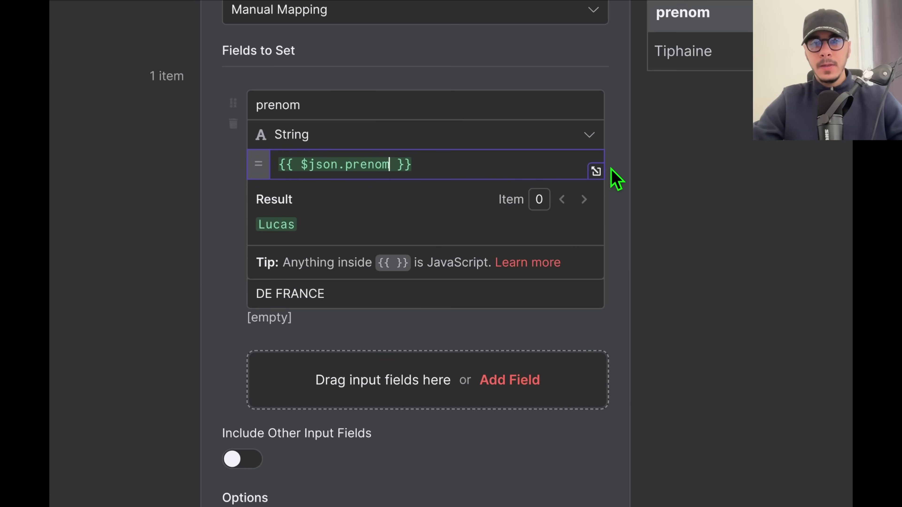
pyautogui.click(616, 179)
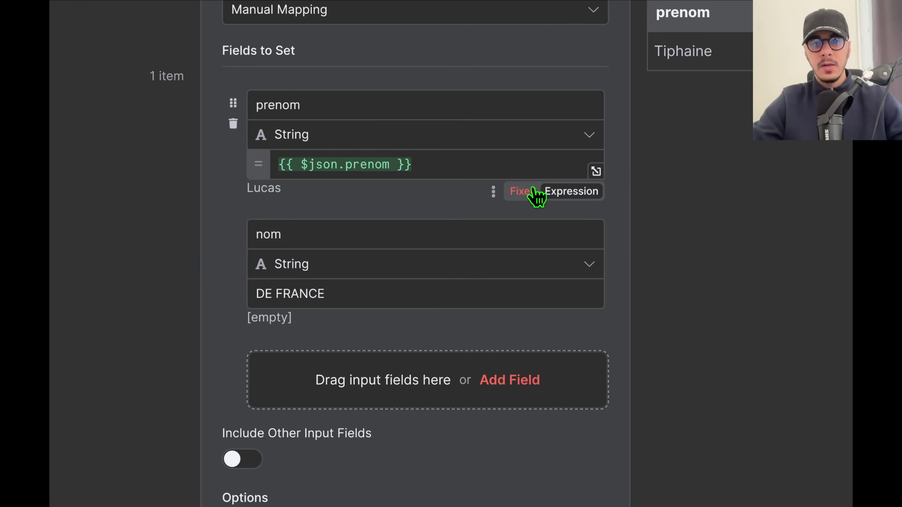
pyautogui.click(445, 163)
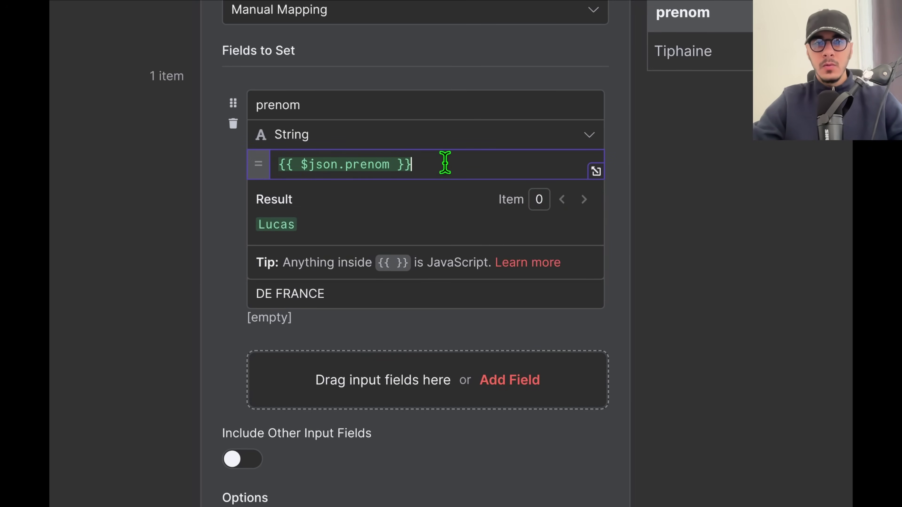
pyautogui.moveTo(446, 163); pyautogui.dragTo(269, 173)
pyautogui.press('BackSpace')
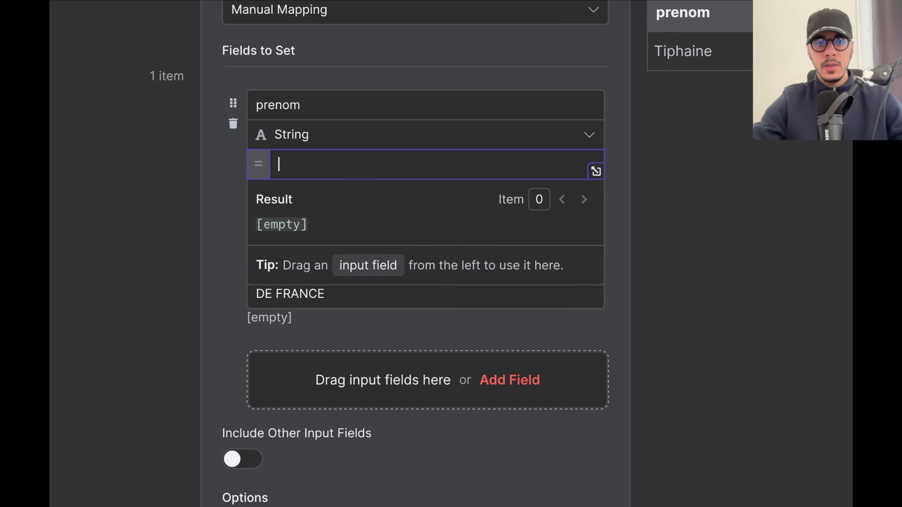
pyautogui.press('BackSpace')
# Set prenom to the expression {{ $json.prenom }} using autocomplete.
pyautogui.click(570, 192)
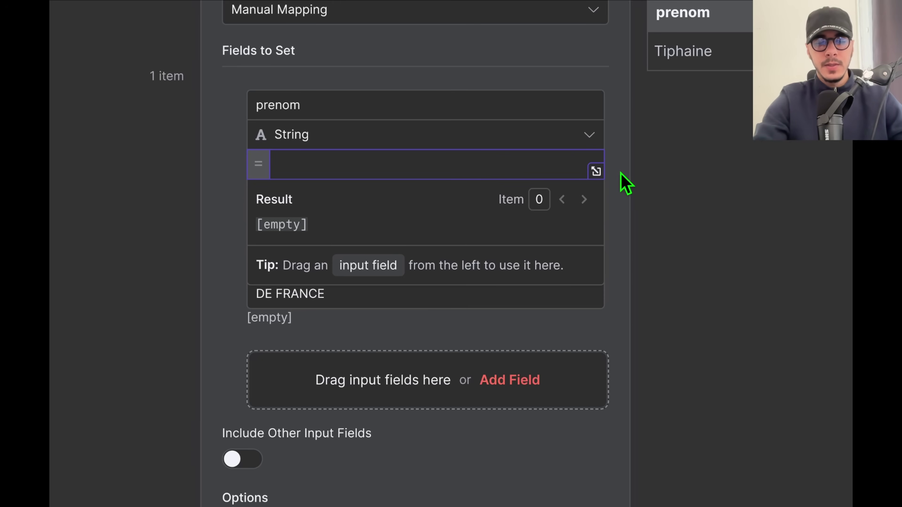
pyautogui.write('{')
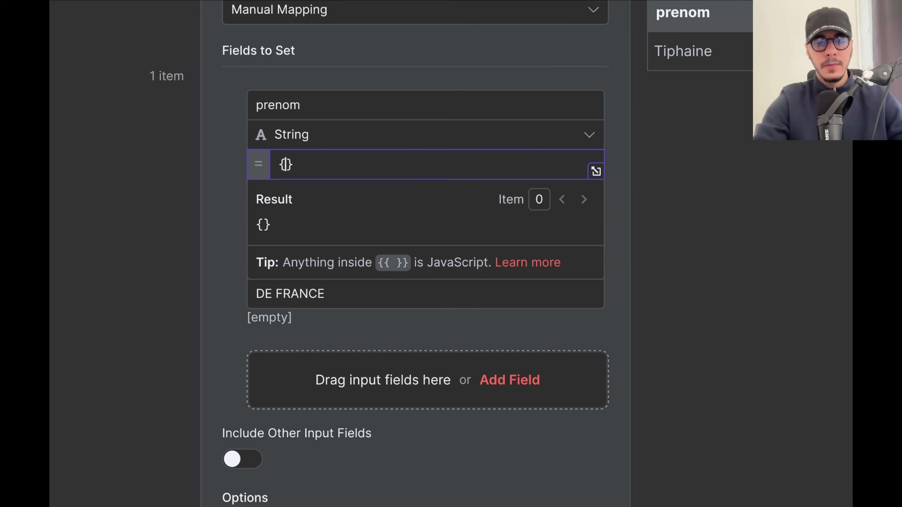
pyautogui.write('{')
pyautogui.press('Return')
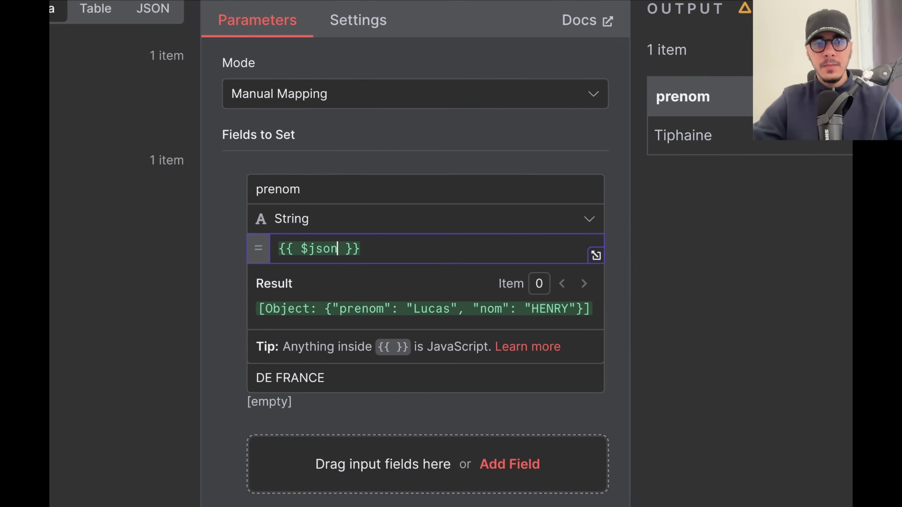
pyautogui.write('.')
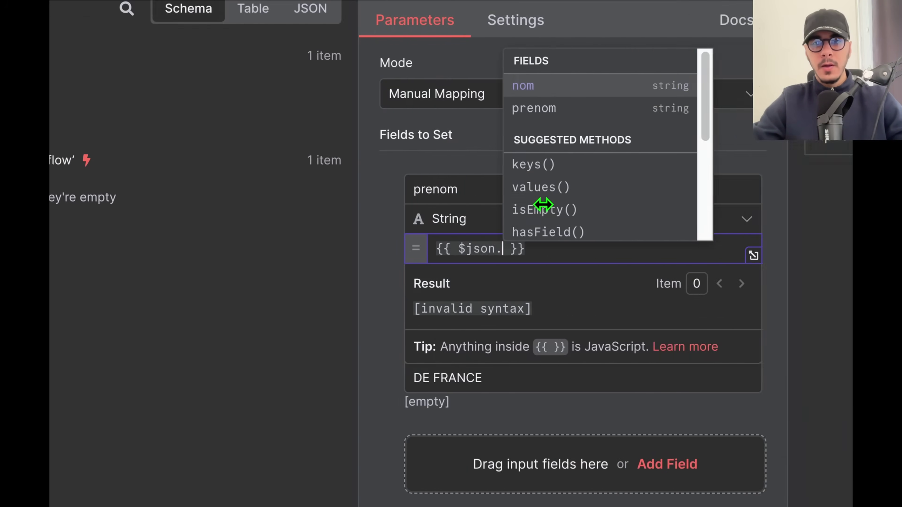
pyautogui.click(538, 114)
pyautogui.tripleClick(554, 249)
pyautogui.hotkey('ctrl', 'c')
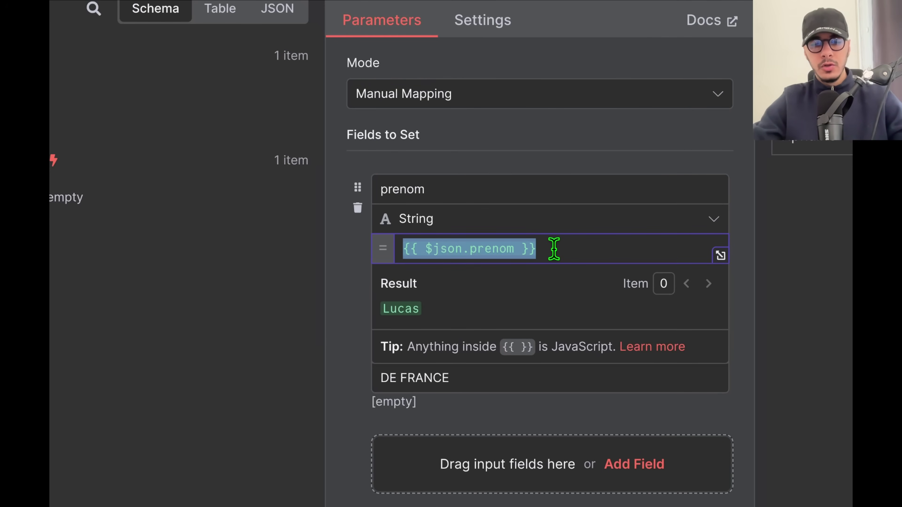
pyautogui.click(359, 268)
pyautogui.scroll(-3, 421, 365)
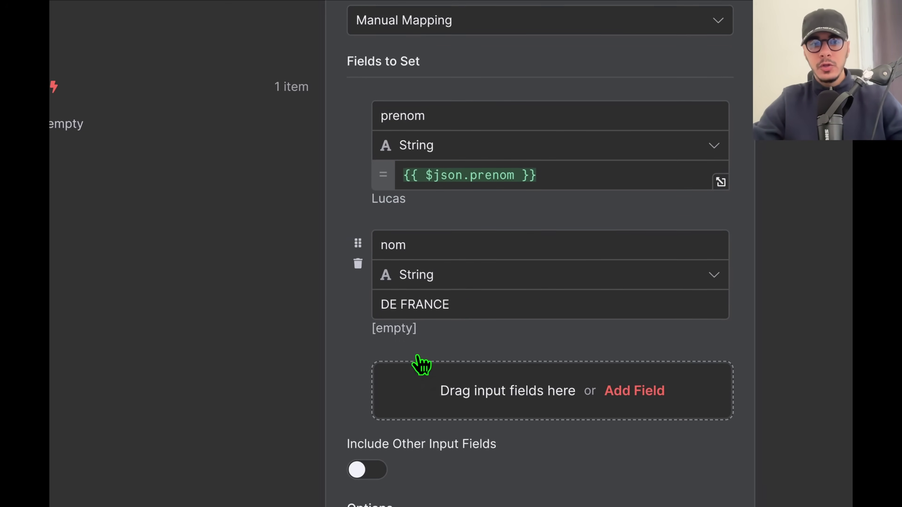
pyautogui.tripleClick(425, 296)
pyautogui.press('BackSpace')
pyautogui.click(696, 327)
pyautogui.hotkey('ctrl', 'v')
pyautogui.doubleClick(489, 301)
pyautogui.press('BackSpace')
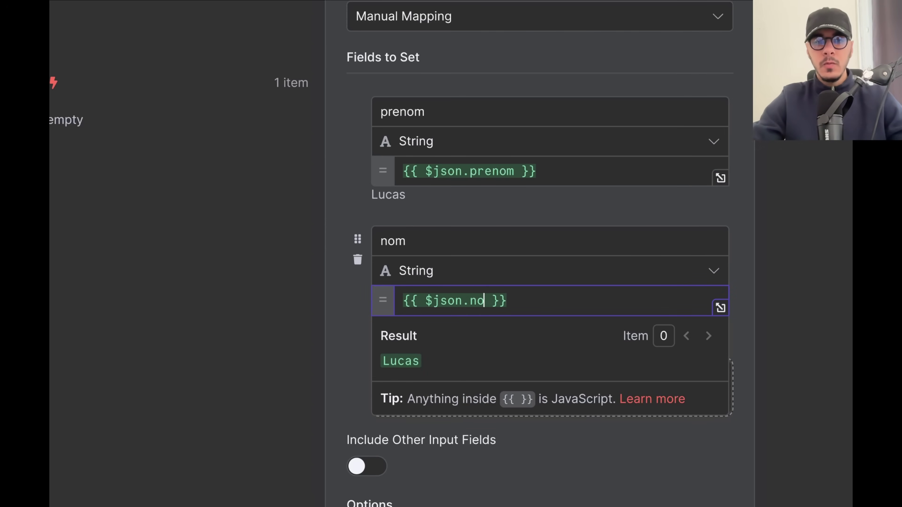
pyautogui.write('nom')
pyautogui.click(366, 355)
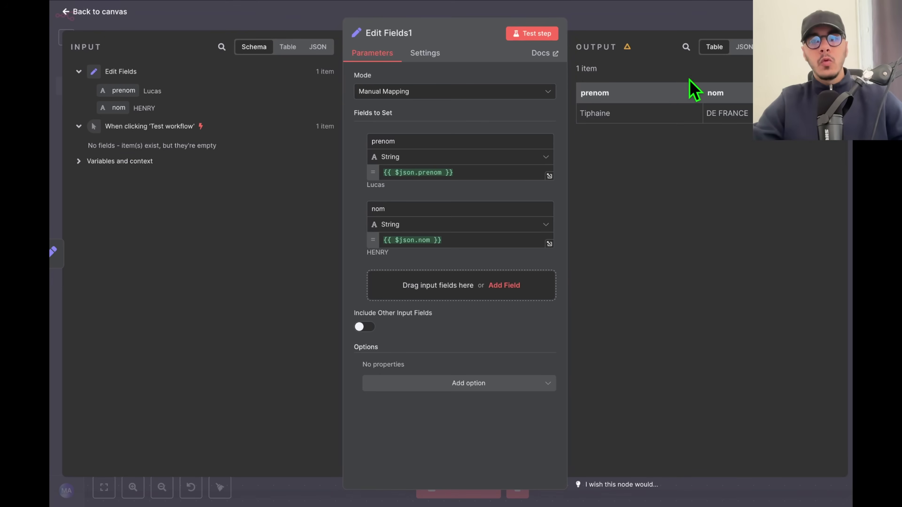
# Back on the canvas, tidy the three nodes into a neat row.
pyautogui.press('Escape')
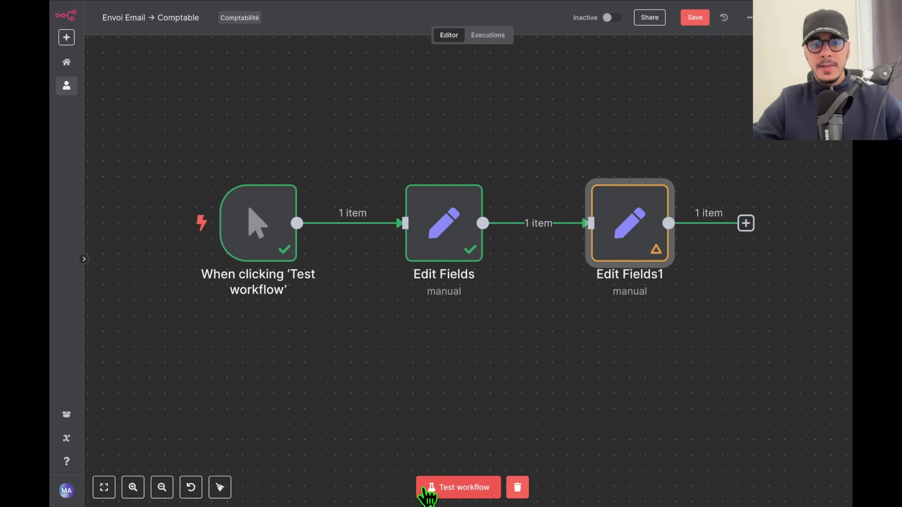
pyautogui.moveTo(668, 176)
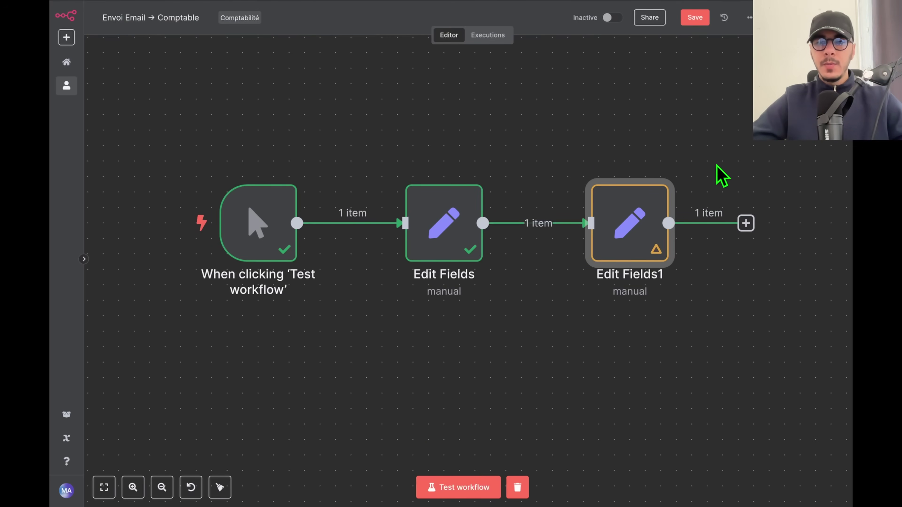
pyautogui.moveTo(689, 288); pyautogui.dragTo(535, 323)
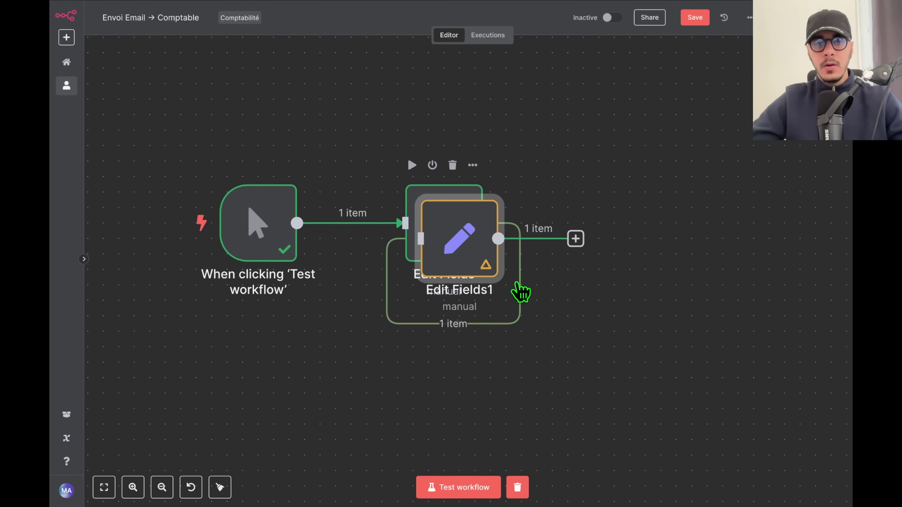
pyautogui.click(219, 487)
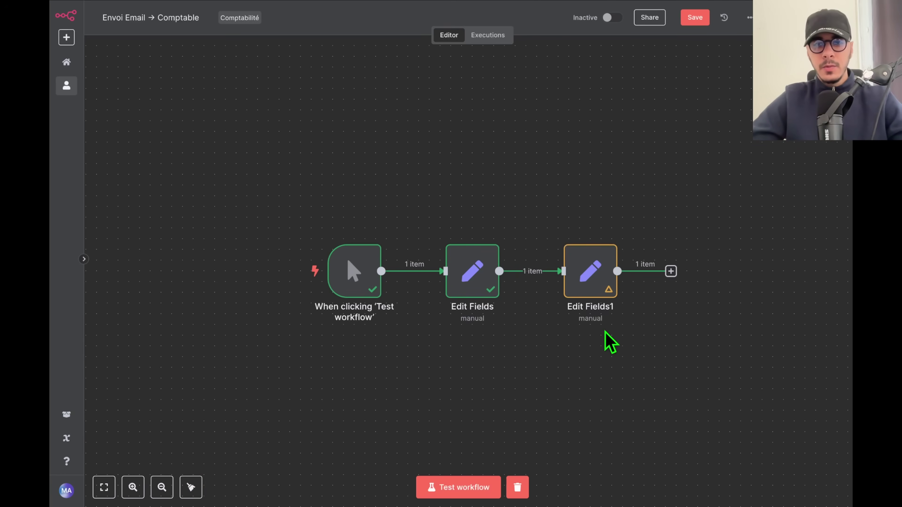
pyautogui.scroll(3, 635, 311)
pyautogui.moveTo(592, 285)
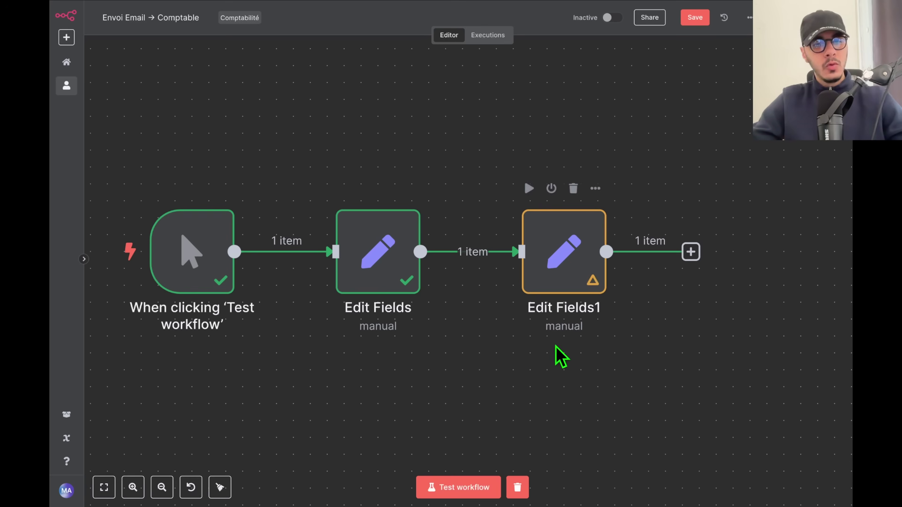
pyautogui.moveTo(512, 265)
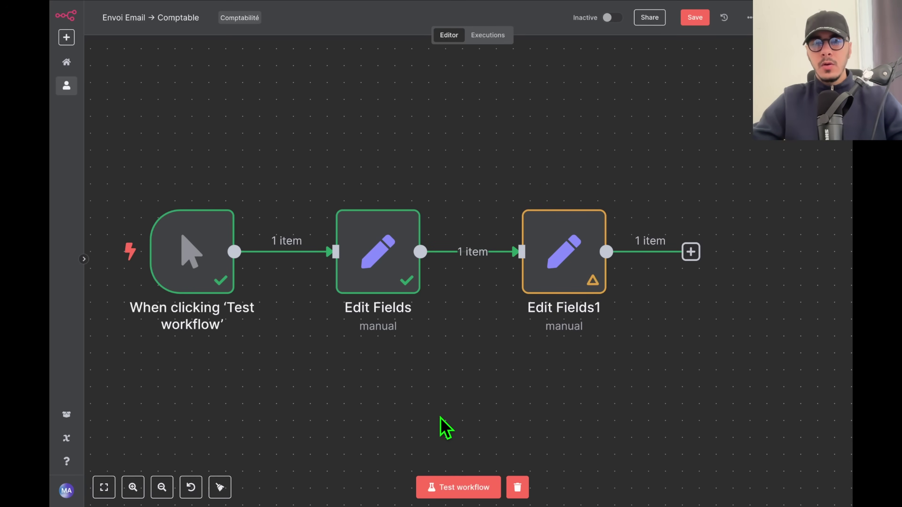
pyautogui.click(461, 492)
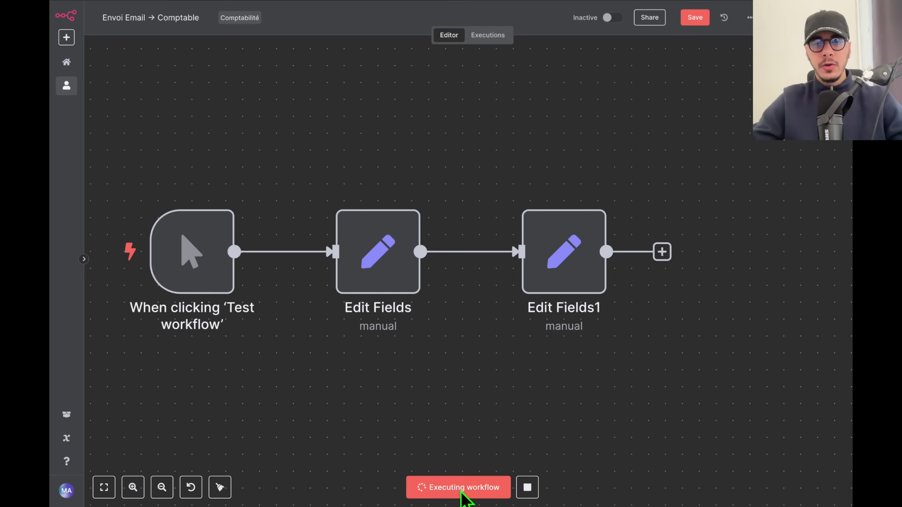
pyautogui.moveTo(540, 250)
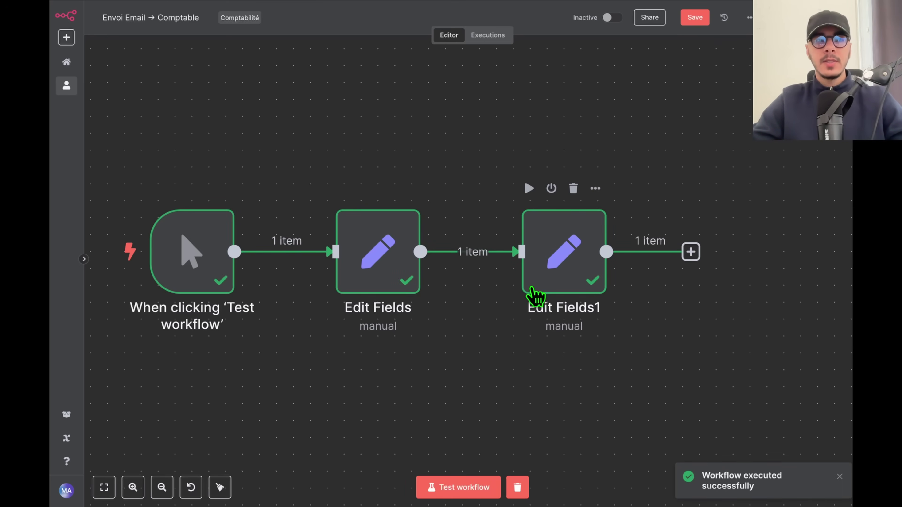
pyautogui.doubleClick(383, 266)
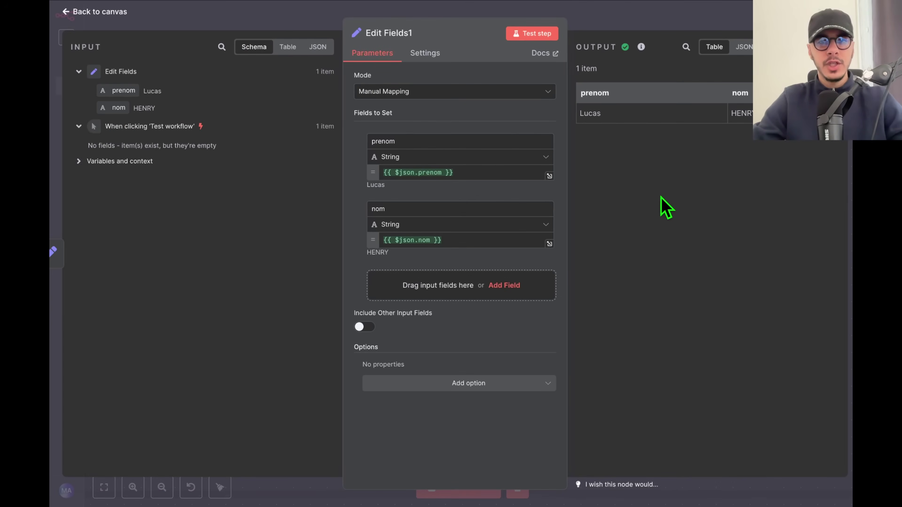
# Delete the Edit Fields1 node from the canvas.
pyautogui.click(698, 22)
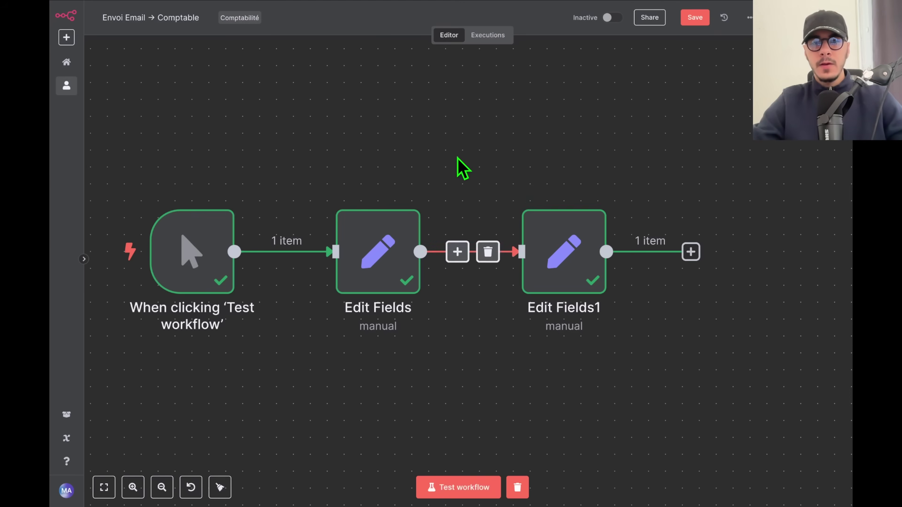
pyautogui.press('Delete')
pyautogui.moveTo(500, 198); pyautogui.dragTo(667, 180)
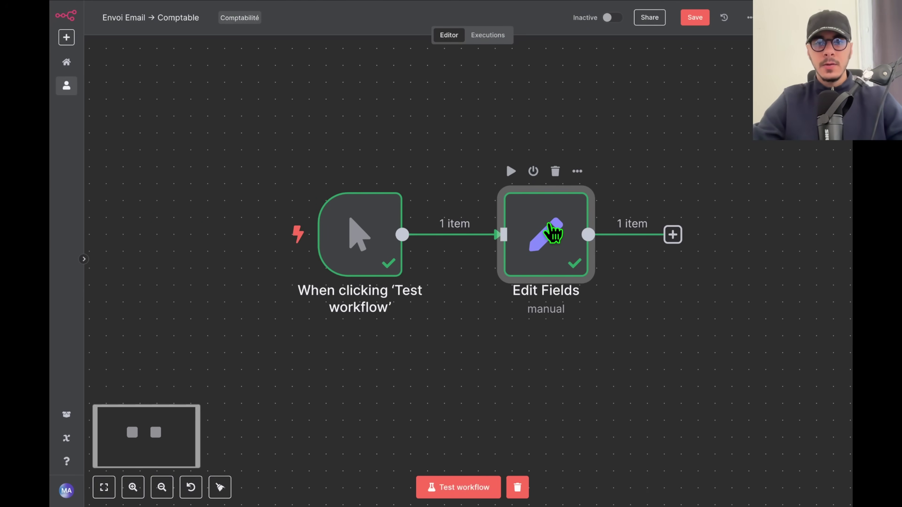
# Change Edit Fields' prenom value from Lucas to Thomas, adding no extra option.
pyautogui.doubleClick(549, 233)
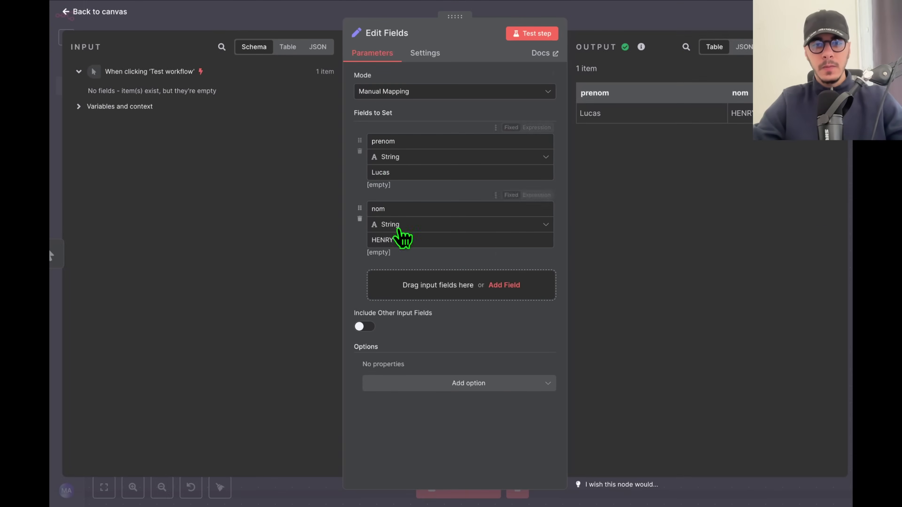
pyautogui.doubleClick(348, 354)
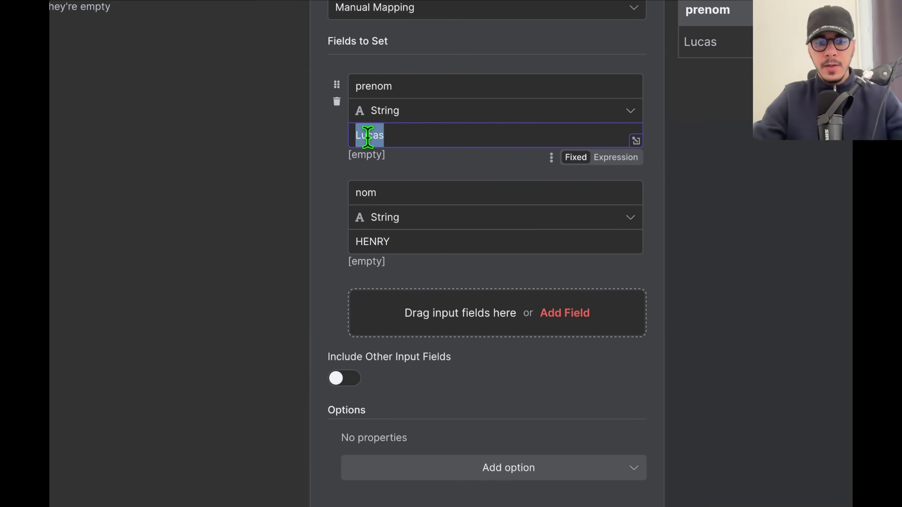
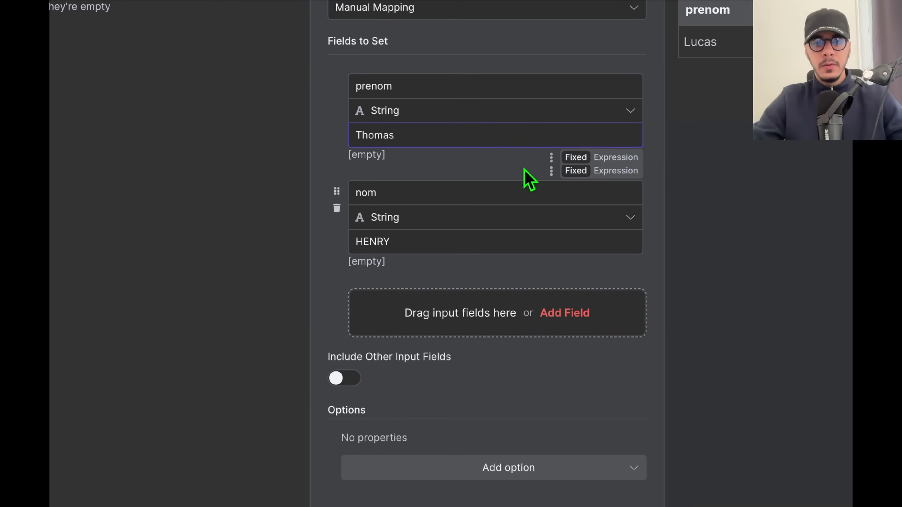
pyautogui.click(466, 468)
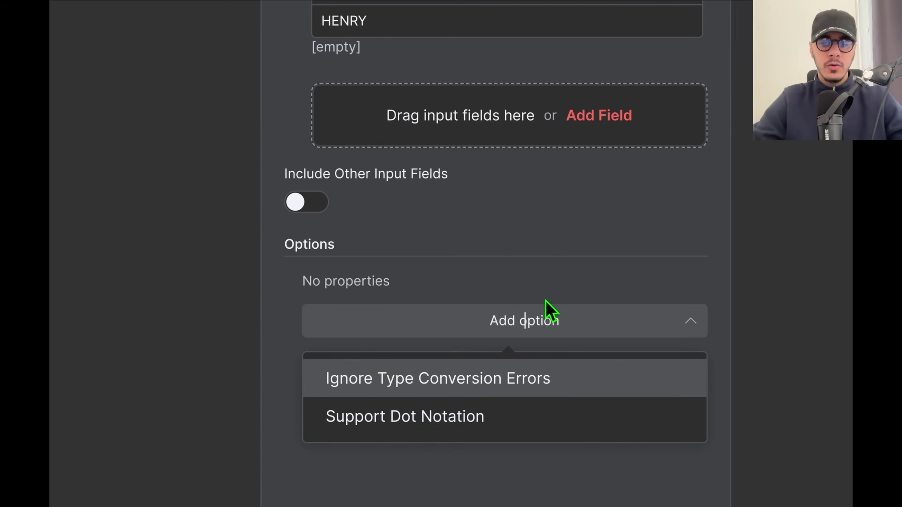
pyautogui.click(482, 380)
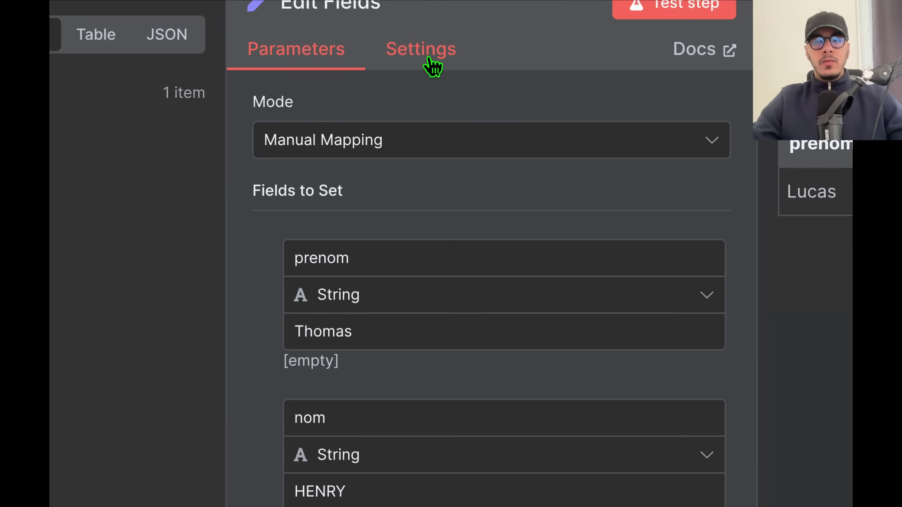
# In Edit Fields' settings, toggle Always Output Data on and back off.
pyautogui.click(429, 61)
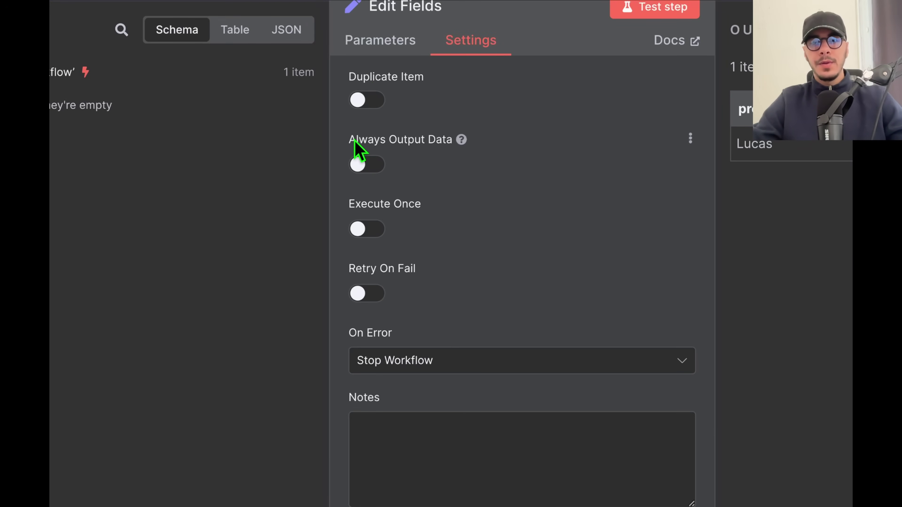
pyautogui.click(378, 167)
pyautogui.click(380, 168)
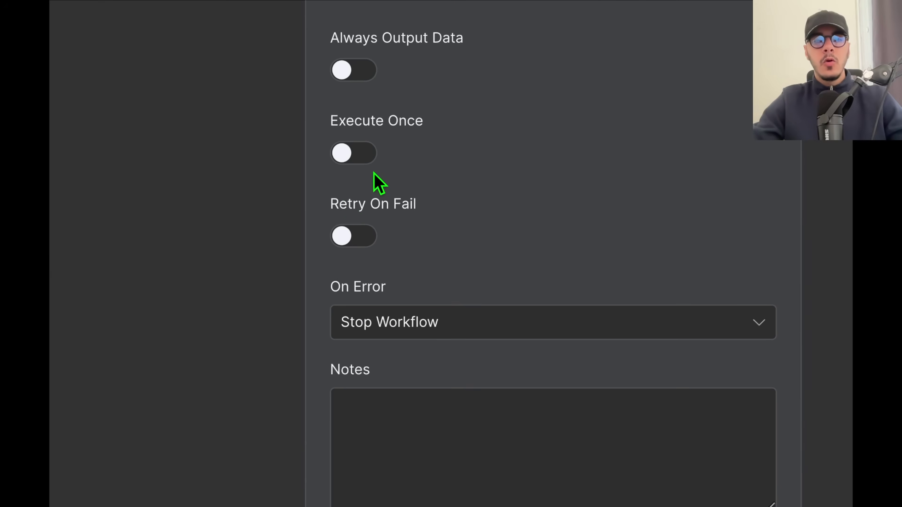
pyautogui.moveTo(335, 205); pyautogui.dragTo(413, 202)
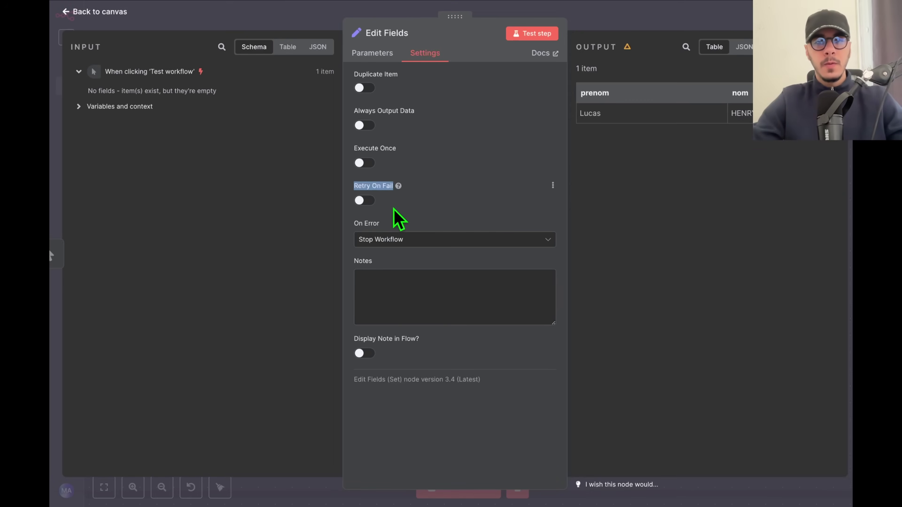
pyautogui.click(424, 207)
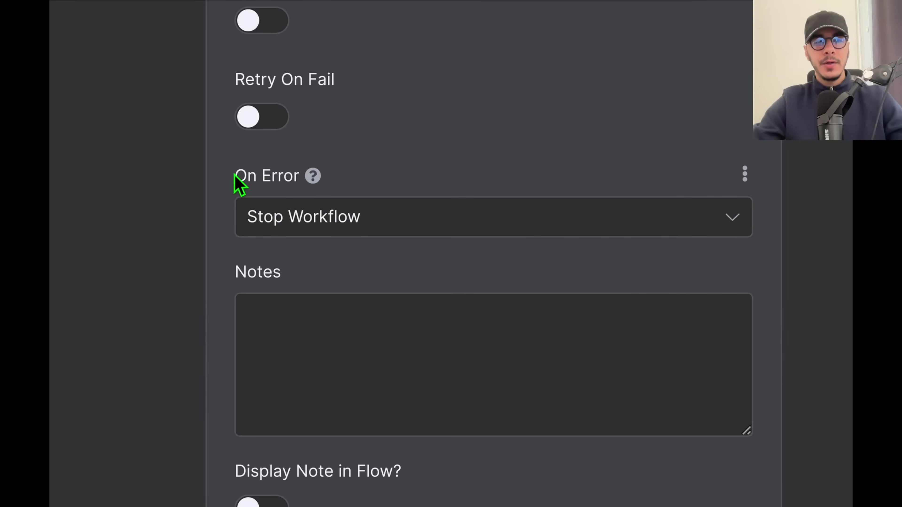
# Keep On Error at Stop Workflow, enter the note 'Bonjour ça va ?' and display it in the flow.
pyautogui.moveTo(238, 183); pyautogui.dragTo(302, 187)
pyautogui.click(302, 215)
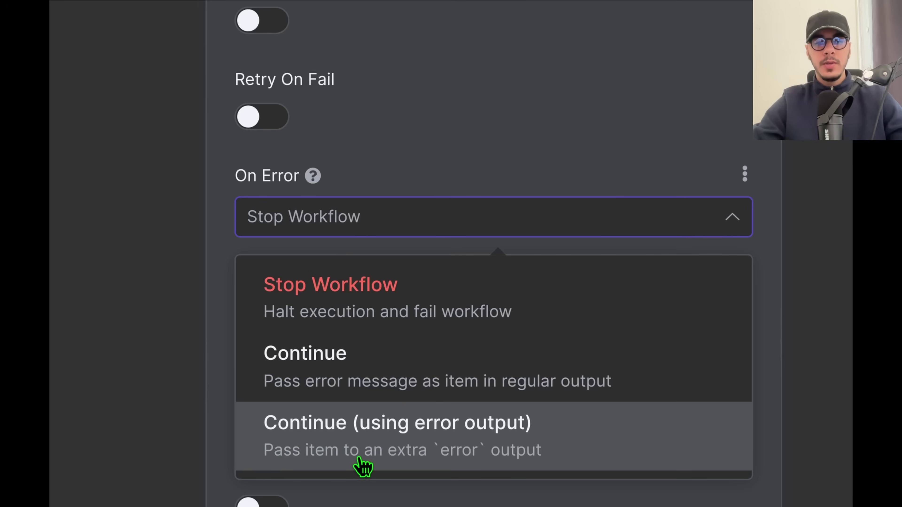
pyautogui.click(506, 176)
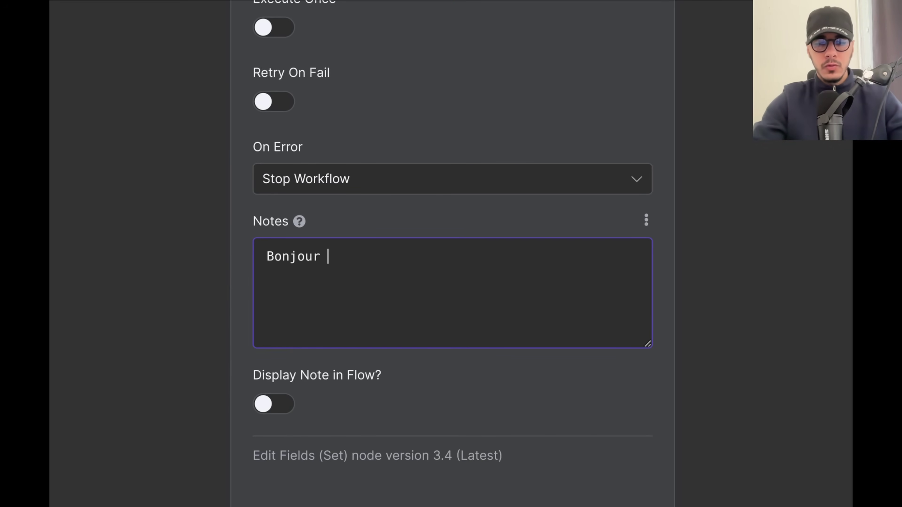
pyautogui.write('?')
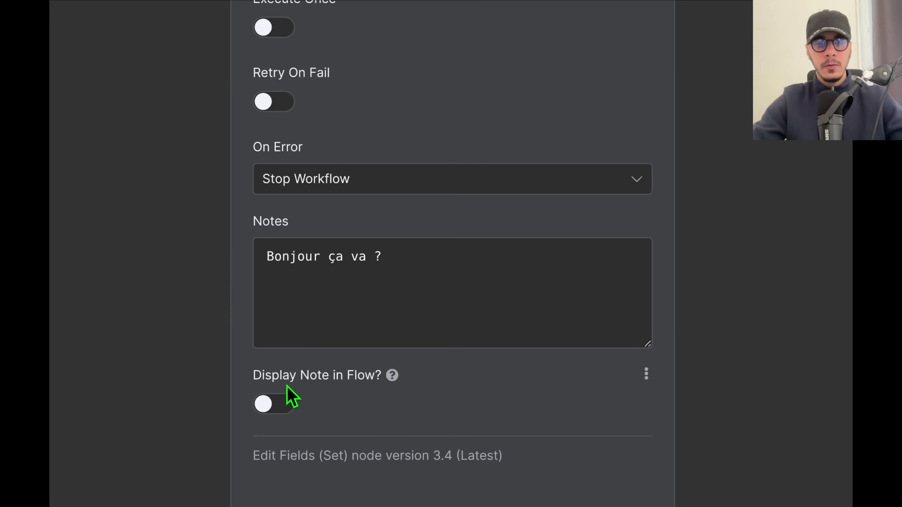
pyautogui.click(279, 405)
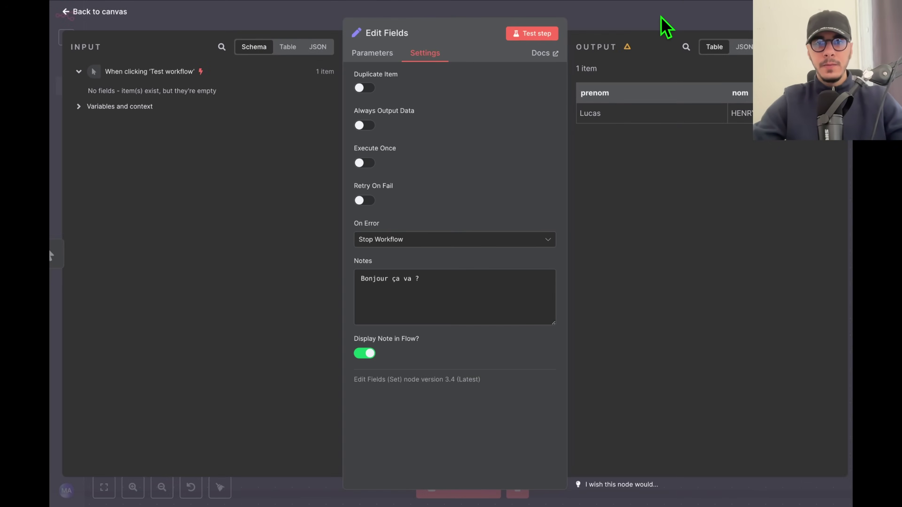
# Return to the canvas and move Edit Fields up and to the right of the trigger.
pyautogui.click(665, 27)
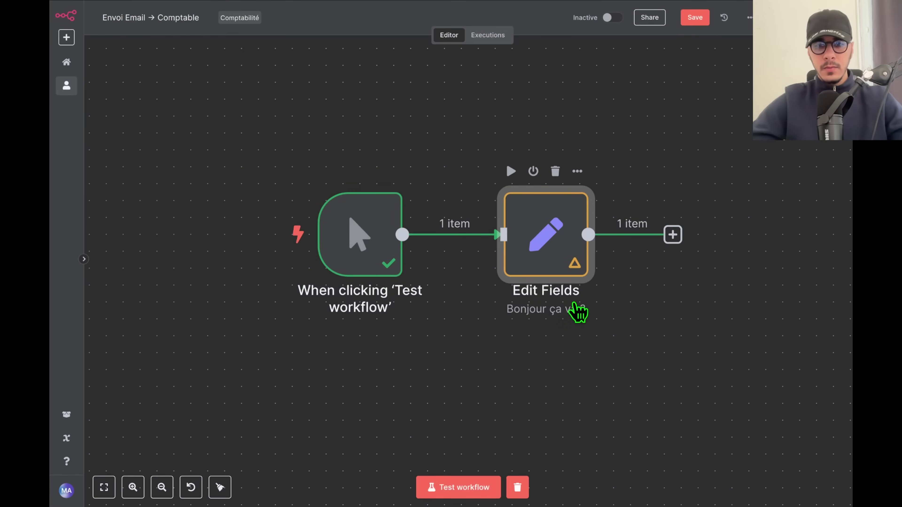
pyautogui.scroll(5, 575, 313)
pyautogui.scroll(-6, 530, 319)
pyautogui.scroll(-3, 511, 326)
pyautogui.moveTo(539, 276); pyautogui.dragTo(548, 175)
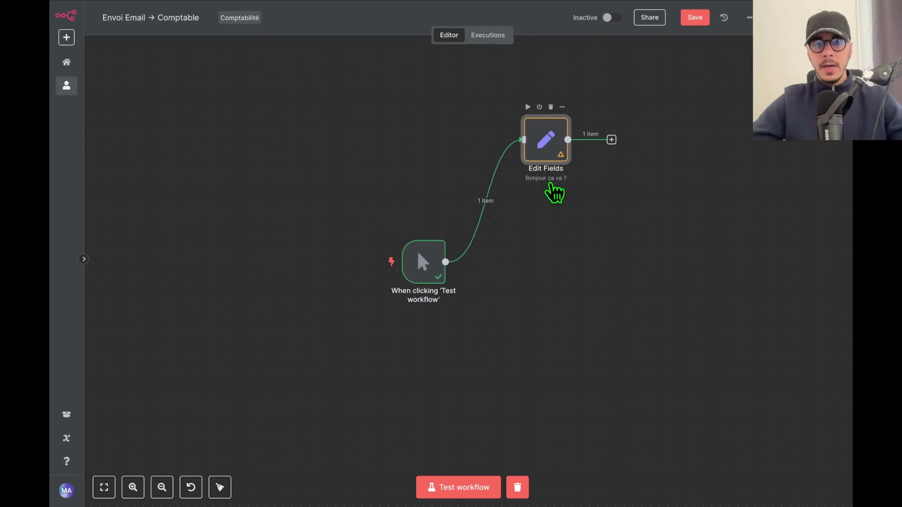
pyautogui.hscroll(3, 624, 319)
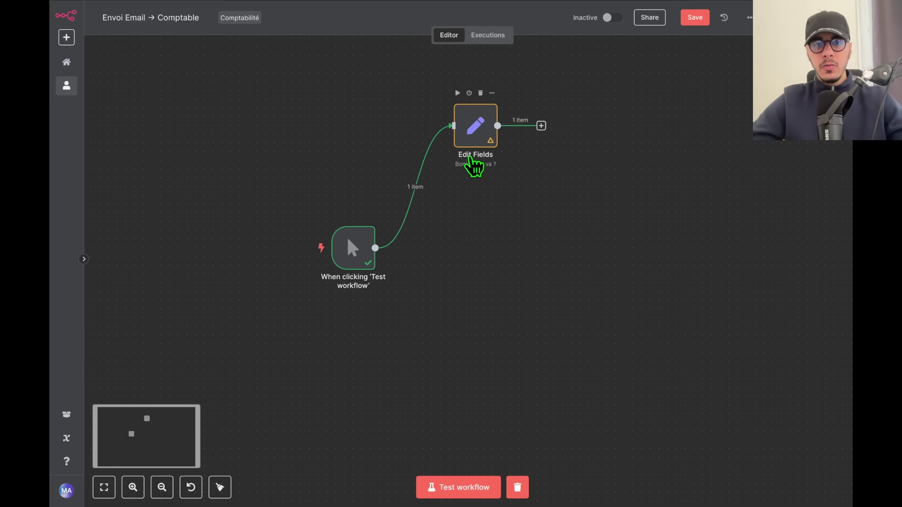
pyautogui.moveTo(476, 130); pyautogui.dragTo(476, 180)
# Zoom and pan around the canvas to view the 'Bonjour ça va ?' note under Edit Fields.
pyautogui.scroll(-3, 470, 196)
pyautogui.scroll(-5, 475, 205)
pyautogui.scroll(8, 475, 204)
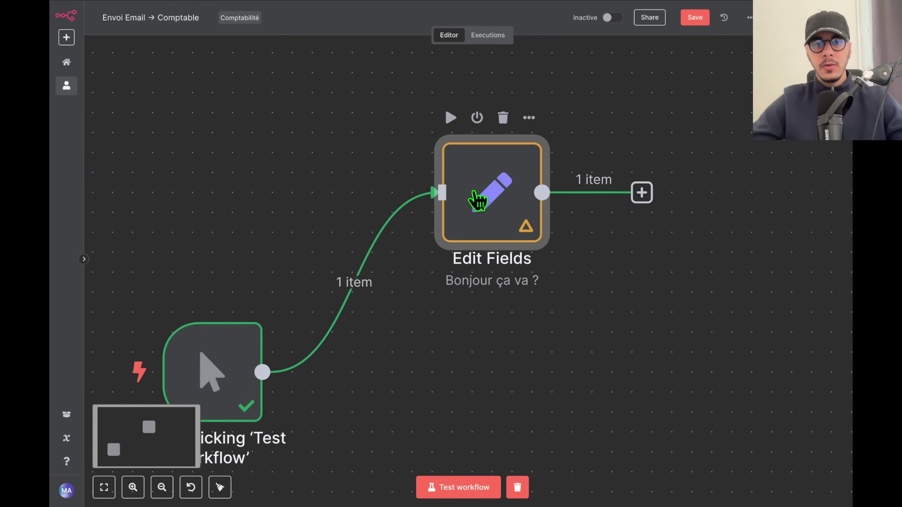
pyautogui.scroll(5, 478, 201)
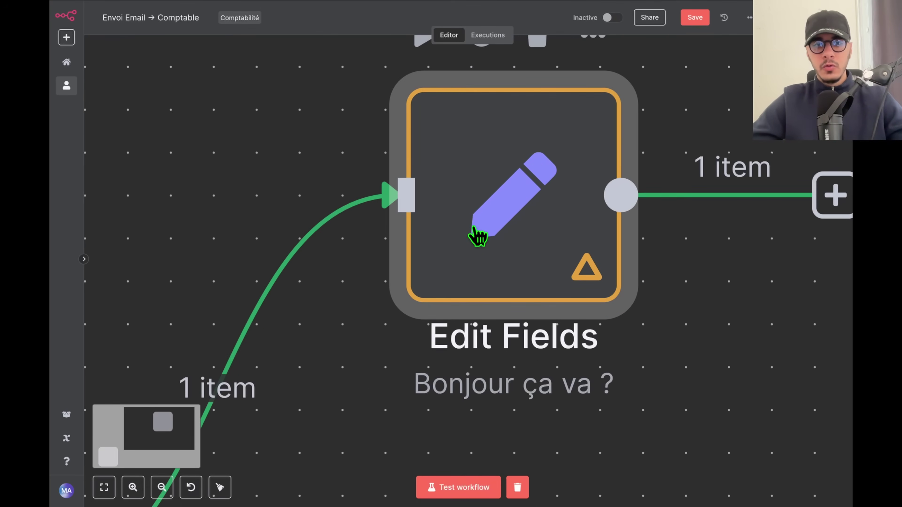
pyautogui.scroll(-8, 295, 345)
pyautogui.scroll(-3, 283, 351)
pyautogui.moveTo(300, 398); pyautogui.dragTo(602, 299)
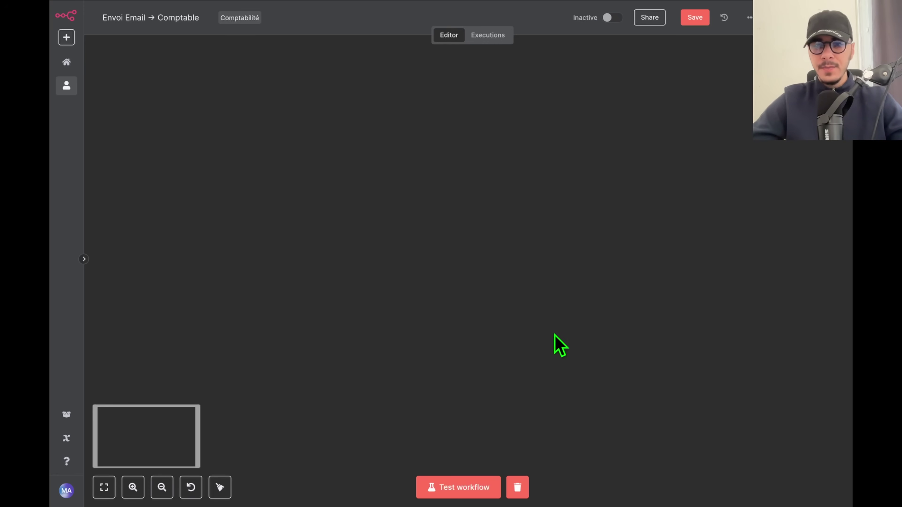
# Fit the view, remove Edit Fields leaving only the trigger, and open the next-node panel.
pyautogui.click(104, 487)
pyautogui.moveTo(550, 256); pyautogui.dragTo(543, 315)
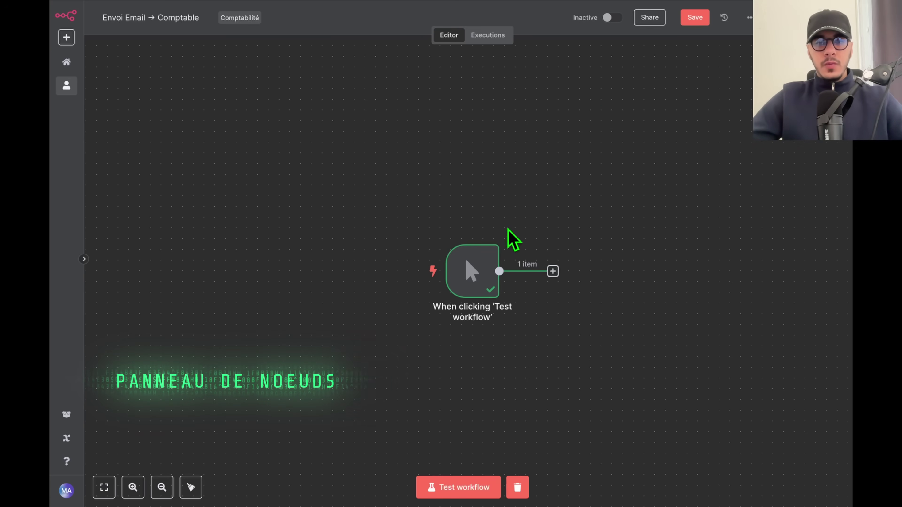
pyautogui.moveTo(616, 302); pyautogui.dragTo(514, 259)
pyautogui.moveTo(371, 233)
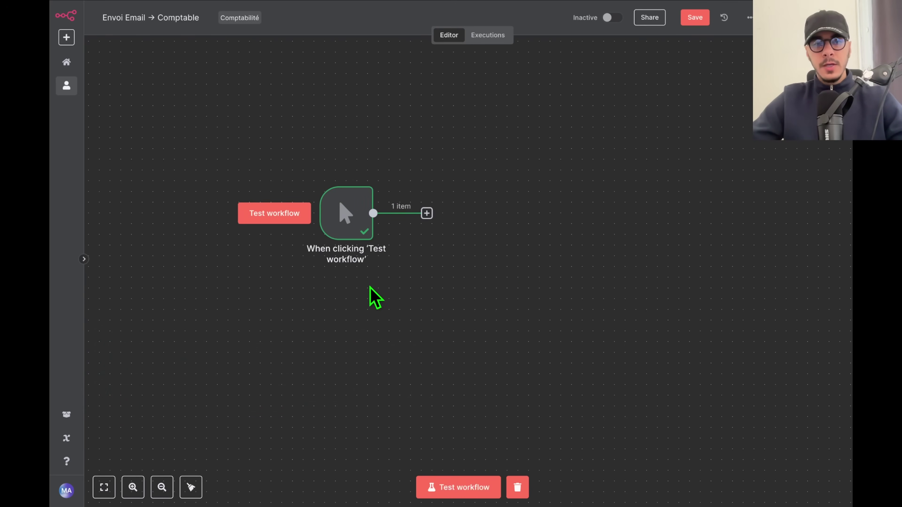
pyautogui.press('Tab')
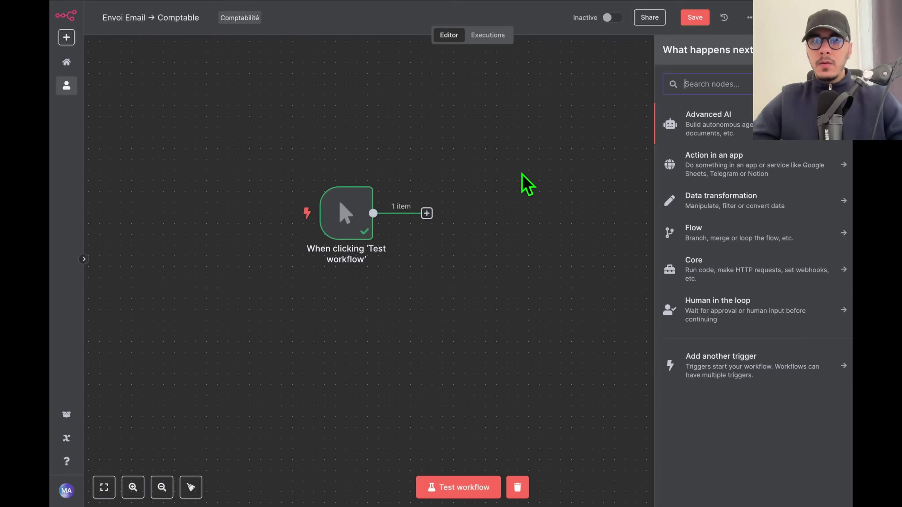
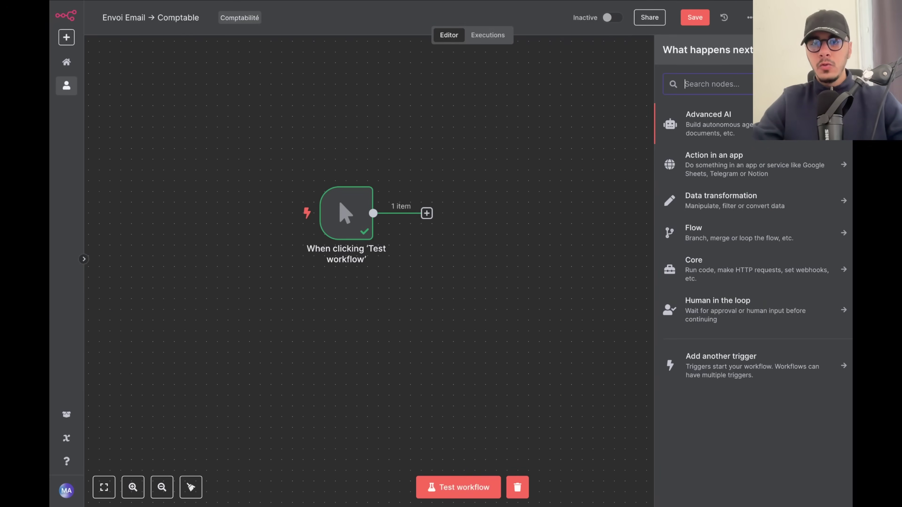
# Browse the AI node category list, then return to the node categories.
pyautogui.click(738, 131)
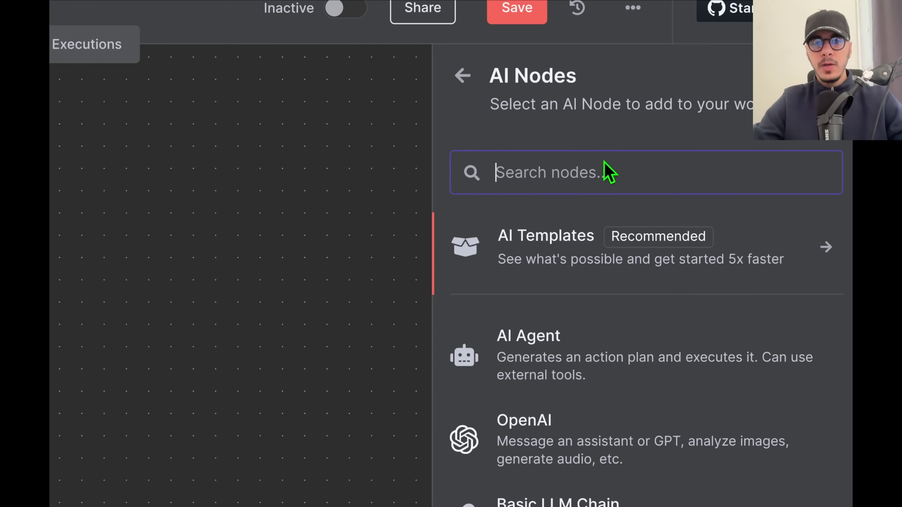
pyautogui.scroll(-1, 574, 381)
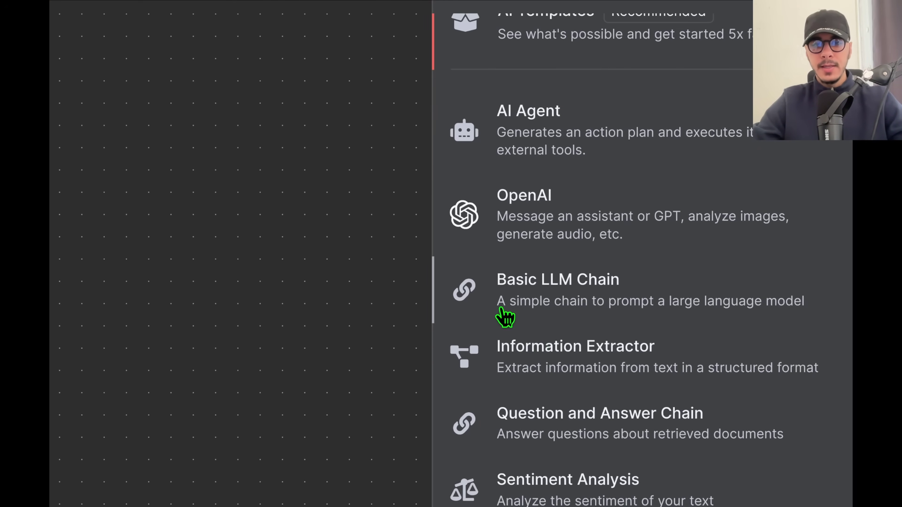
pyautogui.scroll(-3, 590, 377)
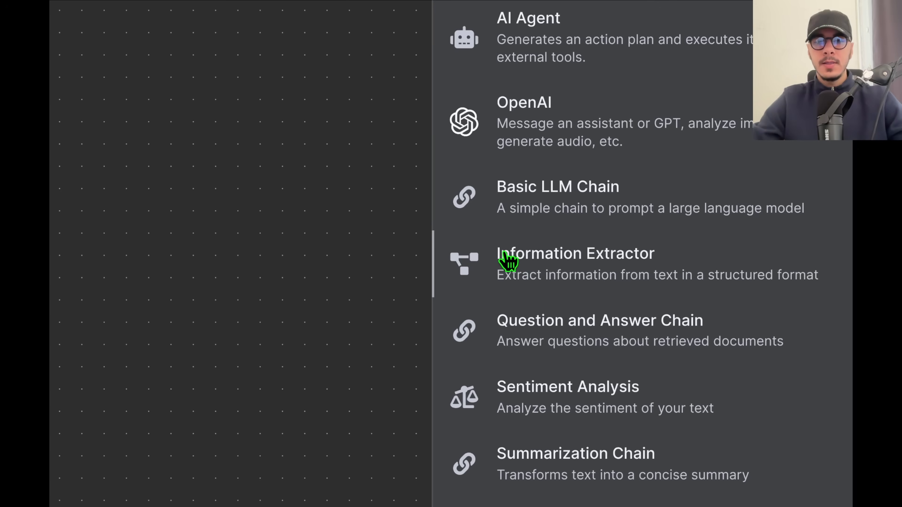
pyautogui.scroll(-3, 604, 277)
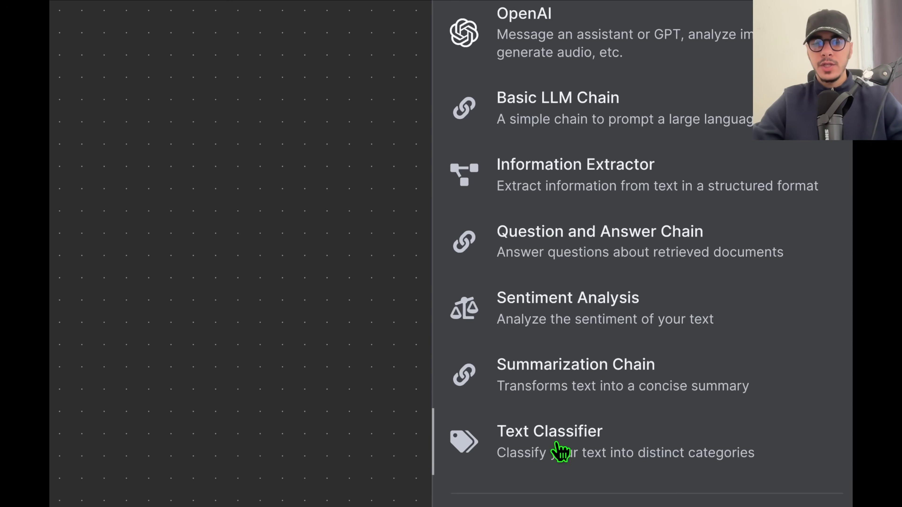
pyautogui.scroll(-4, 565, 376)
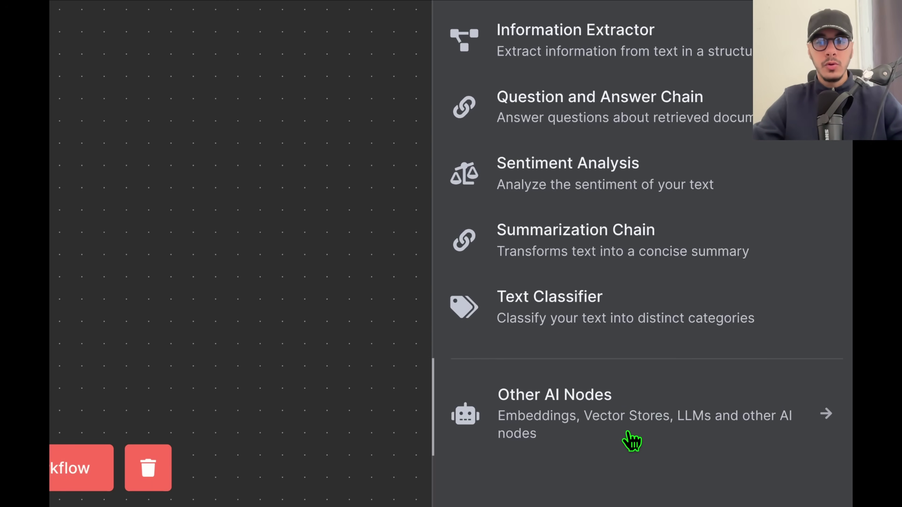
pyautogui.scroll(1, 744, 209)
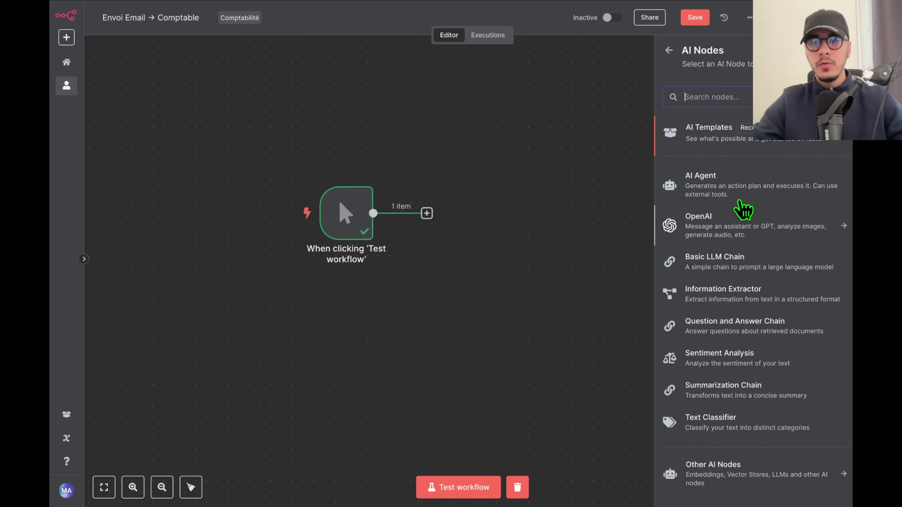
pyautogui.click(669, 50)
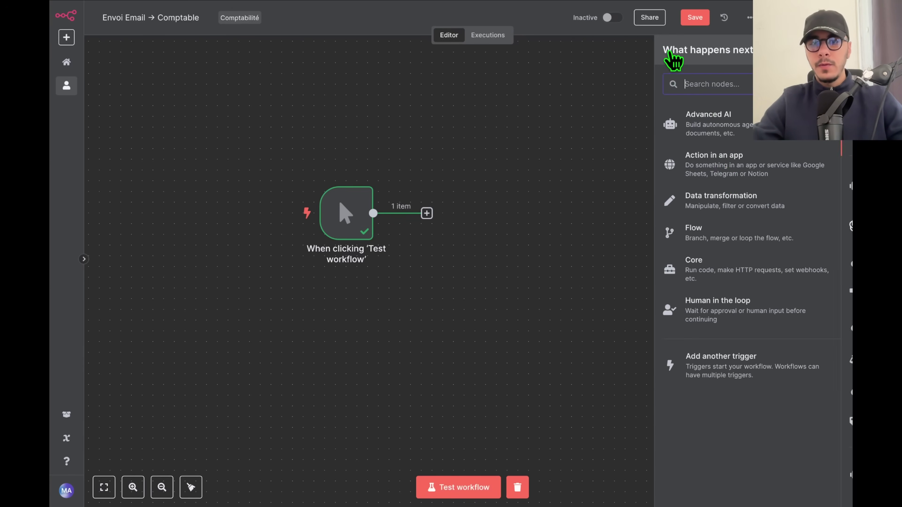
# Open the Action in an app list and search for 'noti'.
pyautogui.click(813, 165)
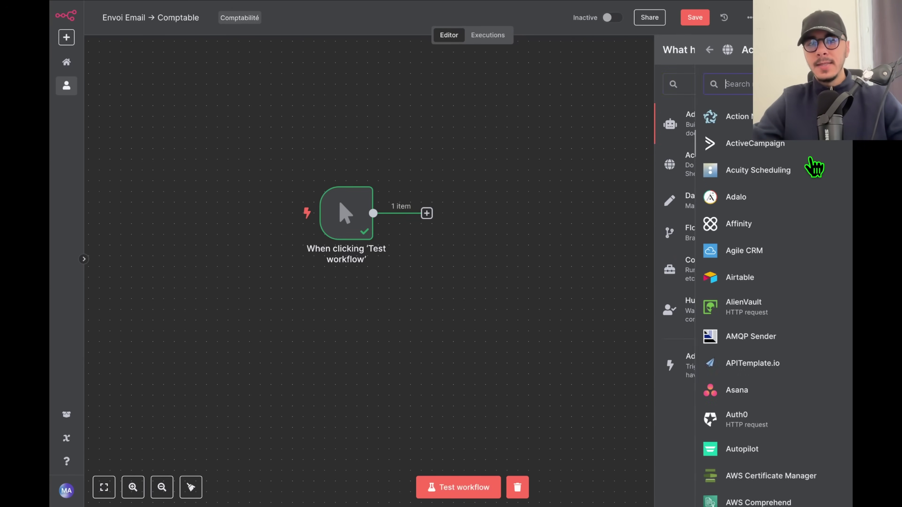
pyautogui.click(669, 50)
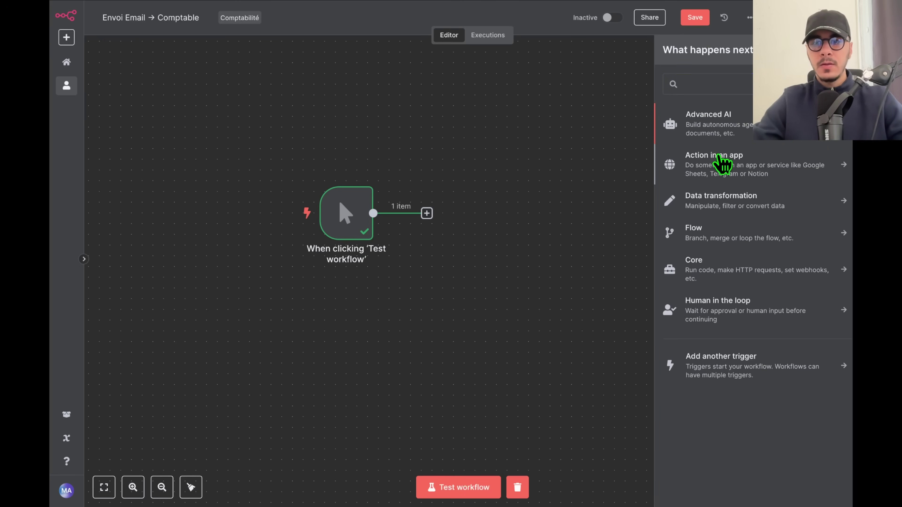
pyautogui.click(666, 164)
pyautogui.write('noti')
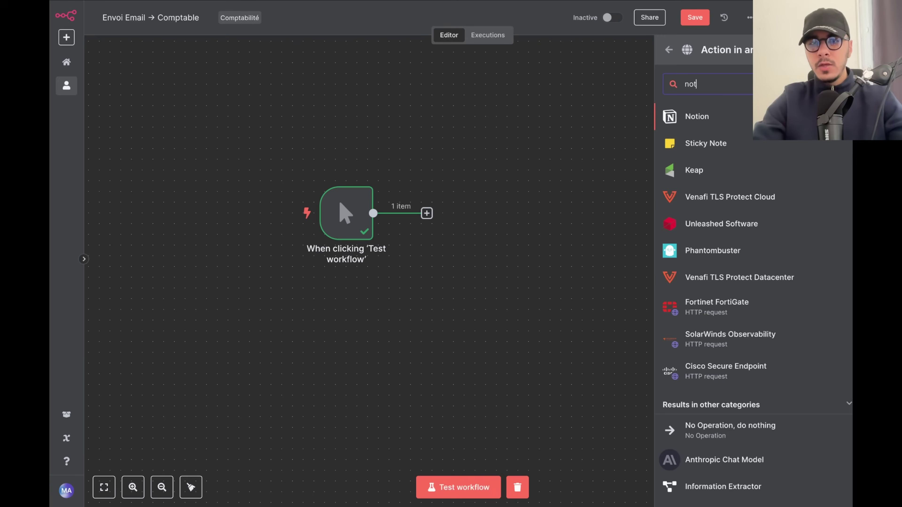
# Review the Notion node's actions and triggers, then return to the filtered app list.
pyautogui.click(702, 119)
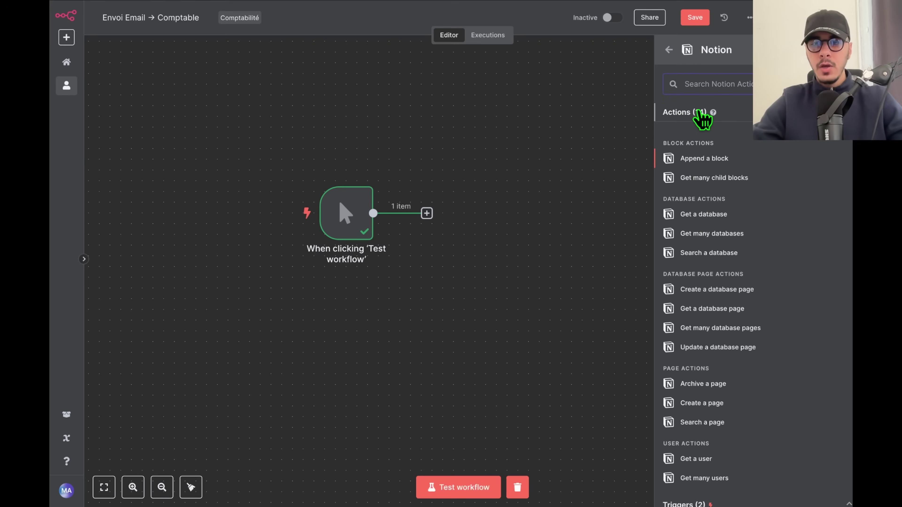
pyautogui.scroll(-2, 711, 268)
pyautogui.scroll(2, 712, 270)
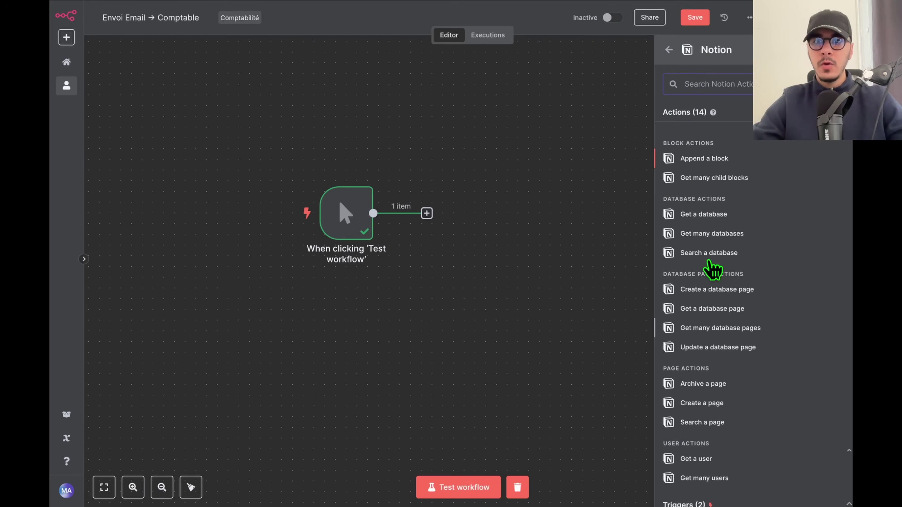
pyautogui.scroll(-2, 711, 268)
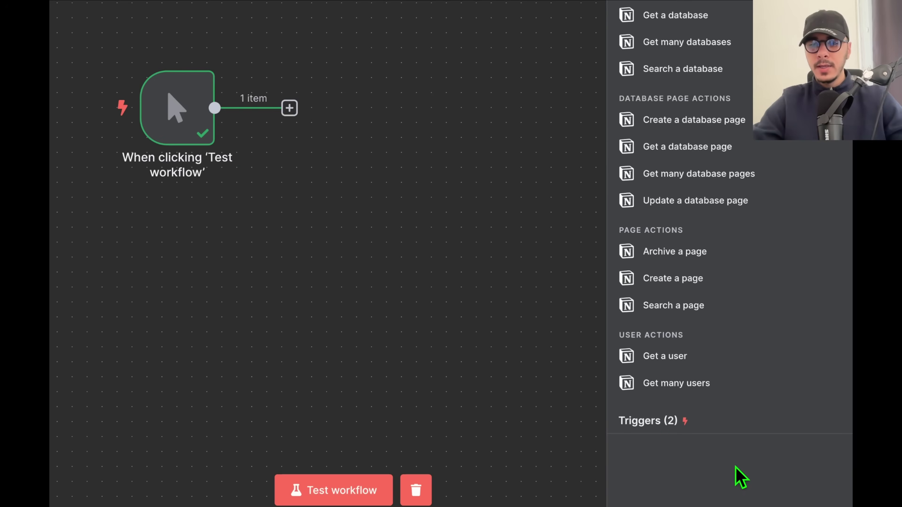
pyautogui.click(669, 424)
pyautogui.click(670, 425)
pyautogui.click(669, 425)
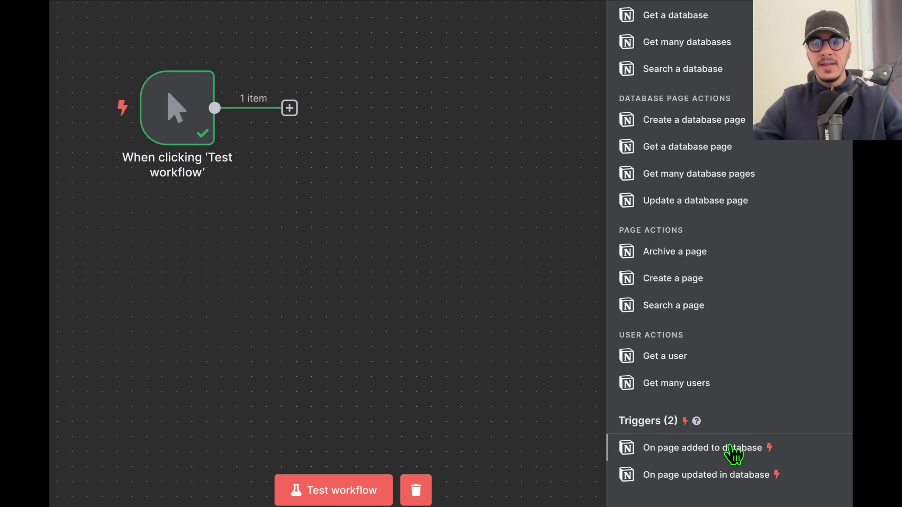
pyautogui.scroll(2, 740, 284)
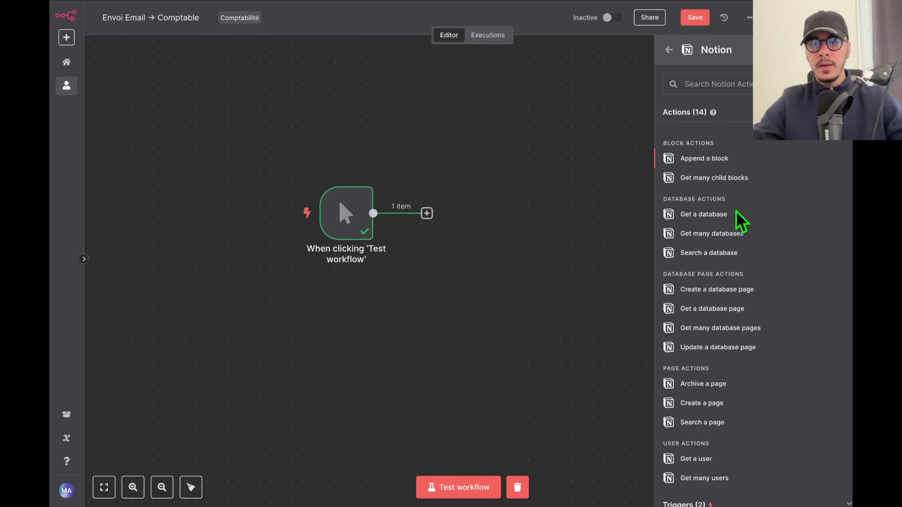
pyautogui.scroll(-3, 736, 213)
pyautogui.press('Left')
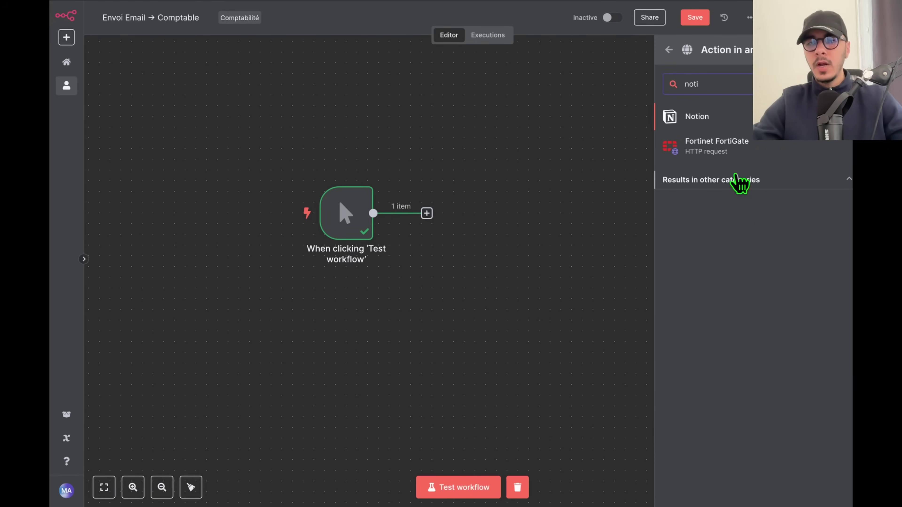
# Clear the app search and scroll through the full app list.
pyautogui.press('BackSpace')
pyautogui.scroll(-10, 741, 212)
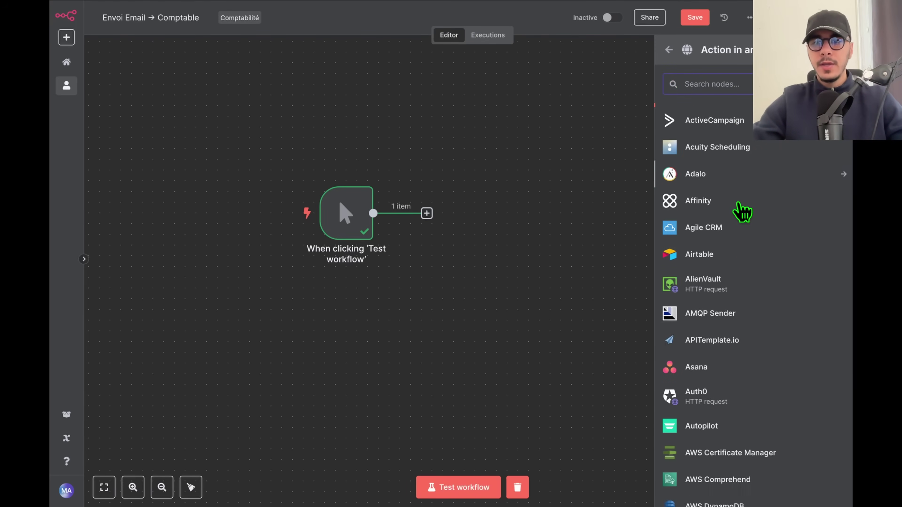
pyautogui.scroll(-20, 742, 212)
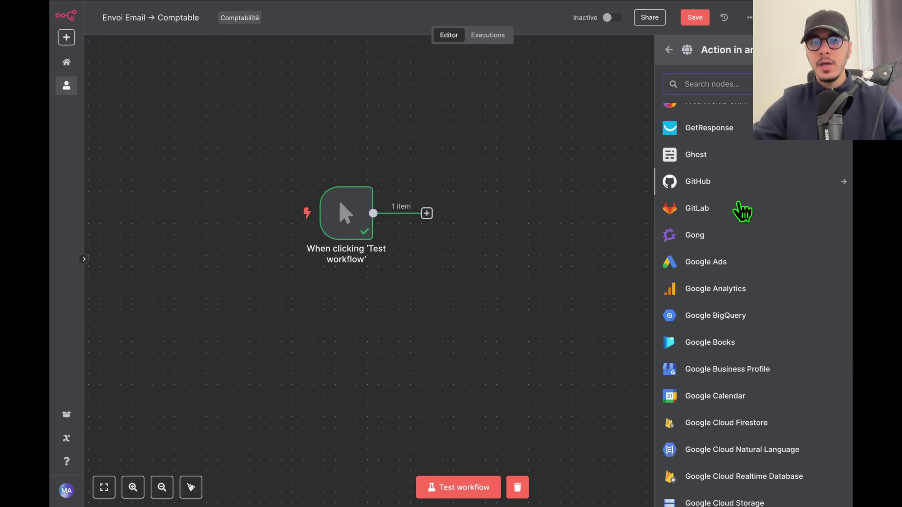
pyautogui.scroll(-20, 741, 212)
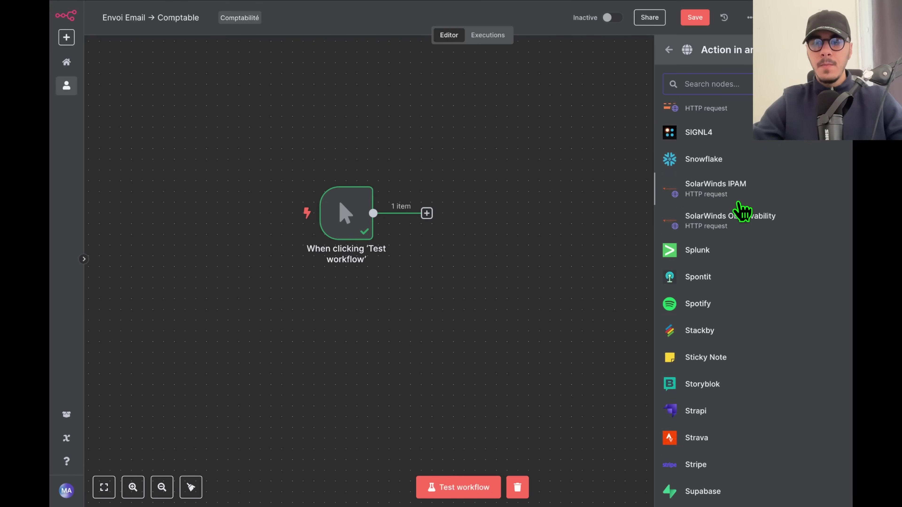
pyautogui.scroll(-20, 749, 306)
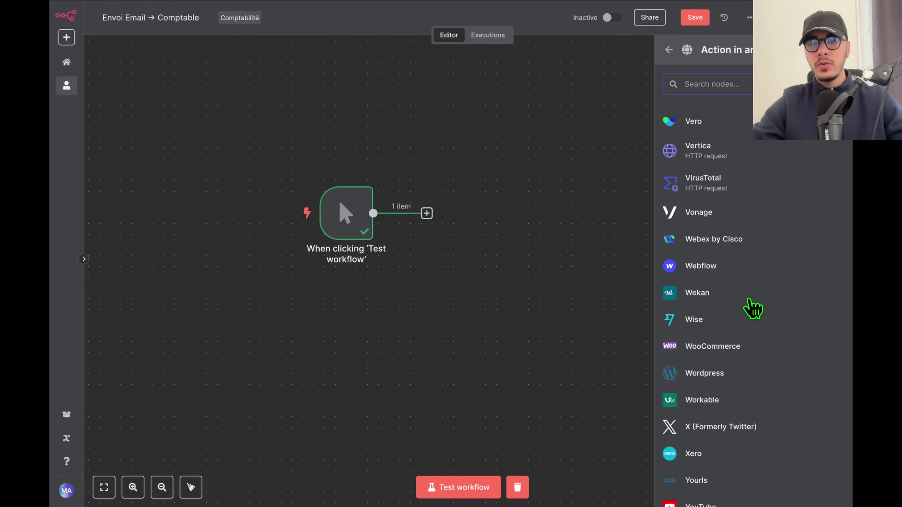
# Search the apps for YouTube, Notion, GitHub, RSS, 'word' and 'presta' in turn.
pyautogui.write('yout')
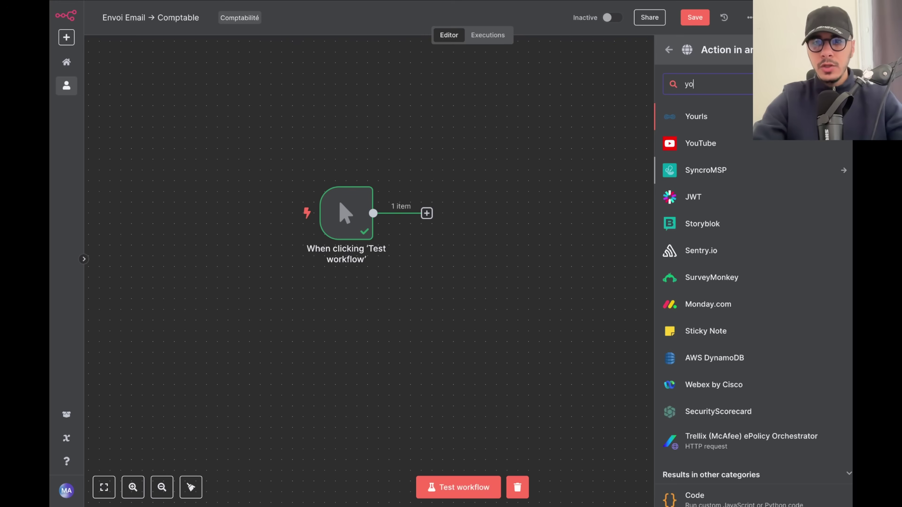
pyautogui.press('BackSpace')
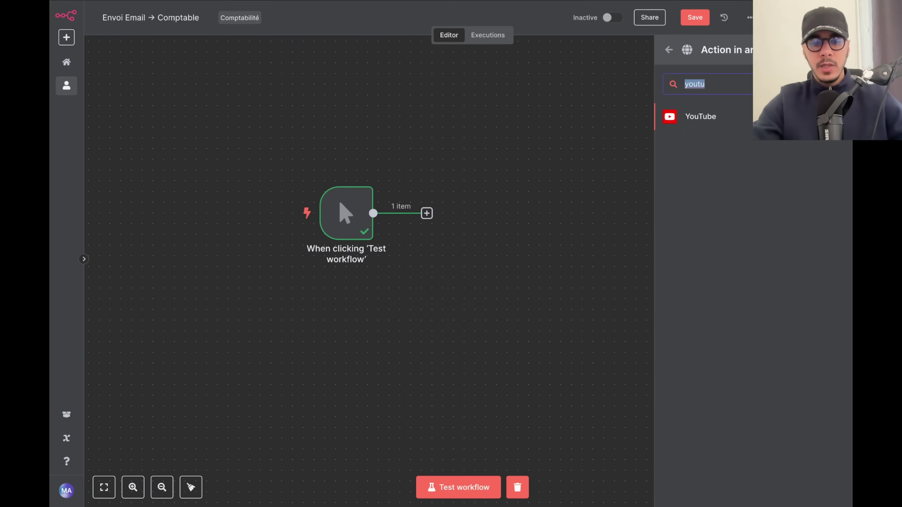
pyautogui.write('ai')
pyautogui.write(' t')
pyautogui.hotkey('ctrl', 'a')
pyautogui.write('notion')
pyautogui.hotkey('ctrl', 'a')
pyautogui.write('hub')
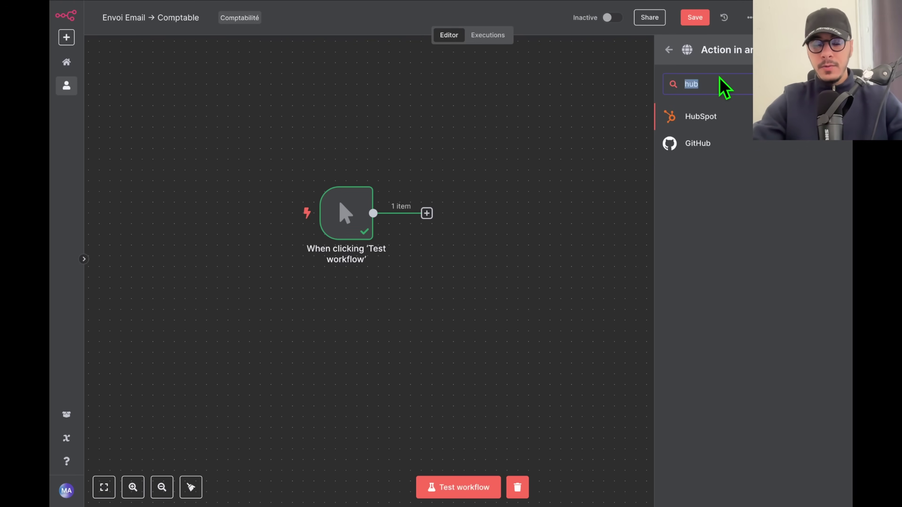
pyautogui.write('gith')
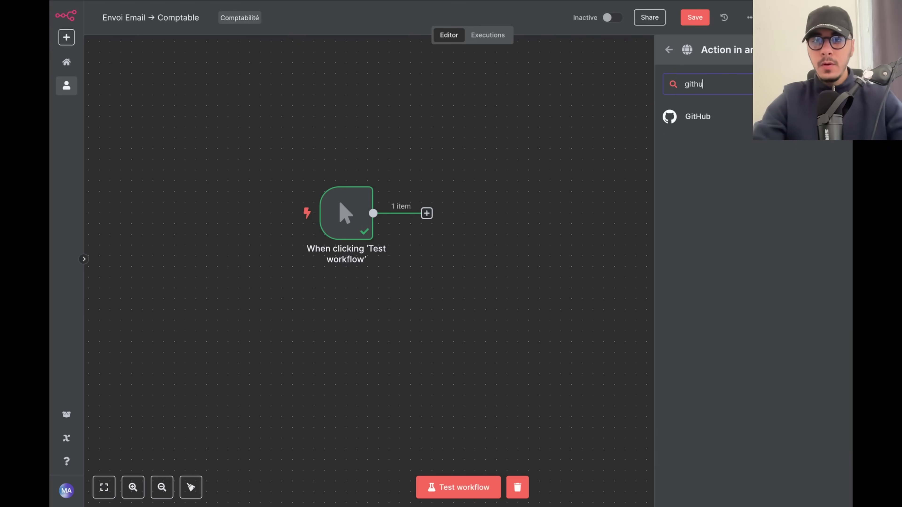
pyautogui.press('BackSpace')
pyautogui.write('rss')
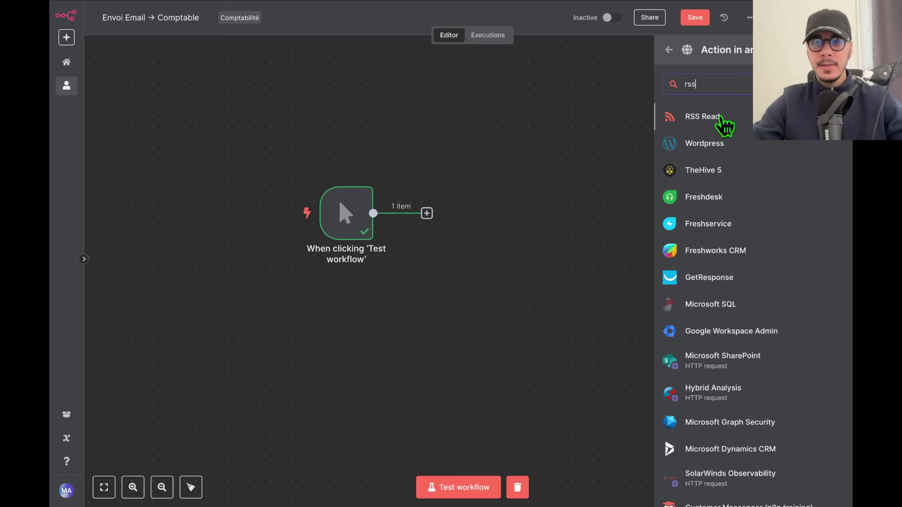
pyautogui.hotkey('ctrl', 'a')
pyautogui.write('word')
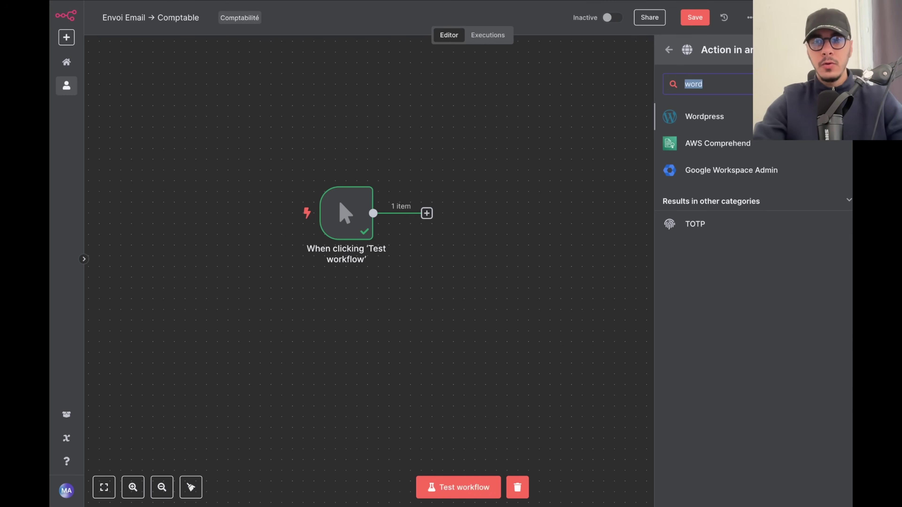
pyautogui.write('presta')
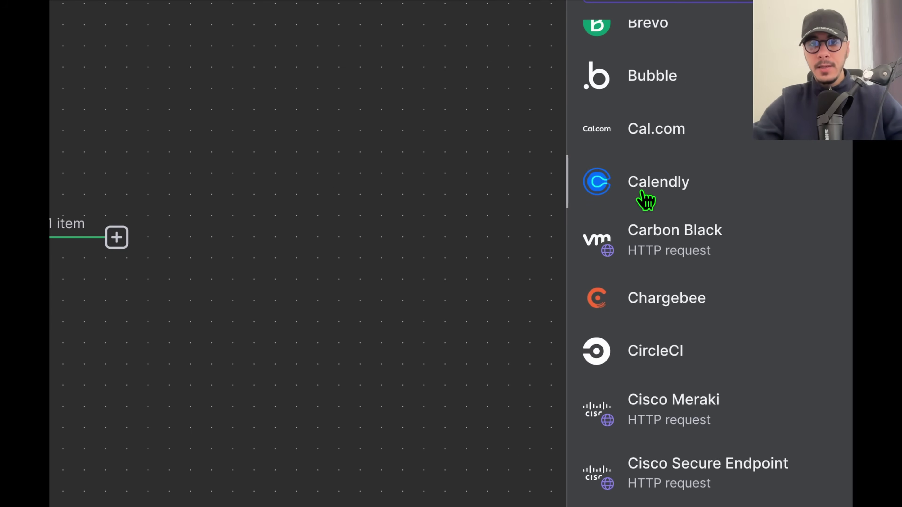
# Scroll through the entire Action in an app integration list.
pyautogui.scroll(1, 633, 89)
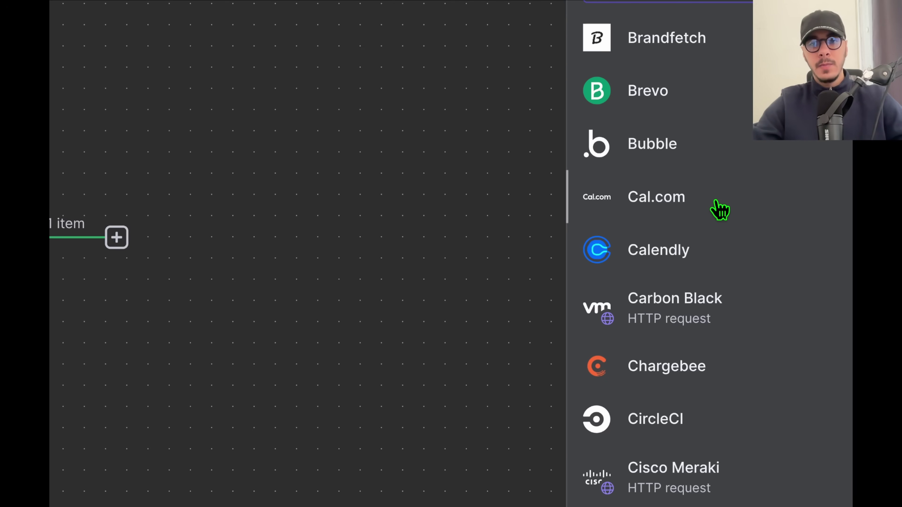
pyautogui.scroll(-10, 718, 209)
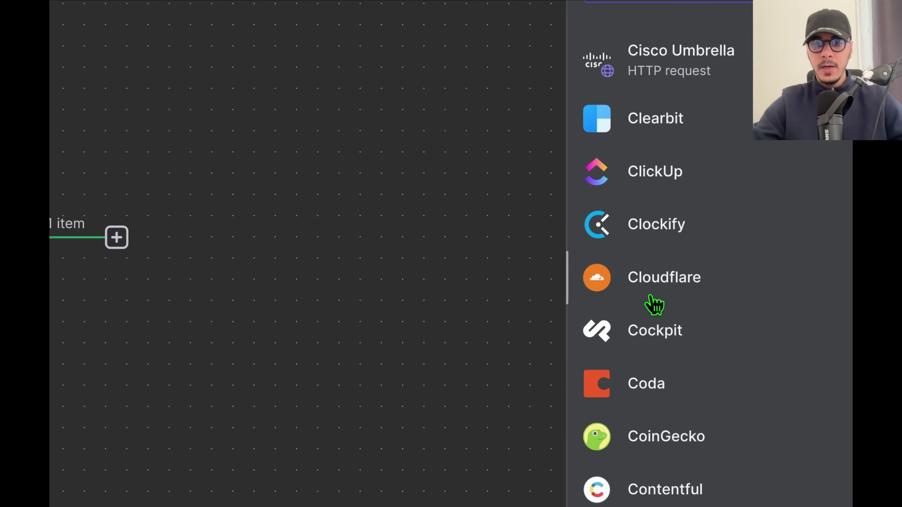
pyautogui.scroll(-5, 654, 302)
pyautogui.scroll(-10, 674, 216)
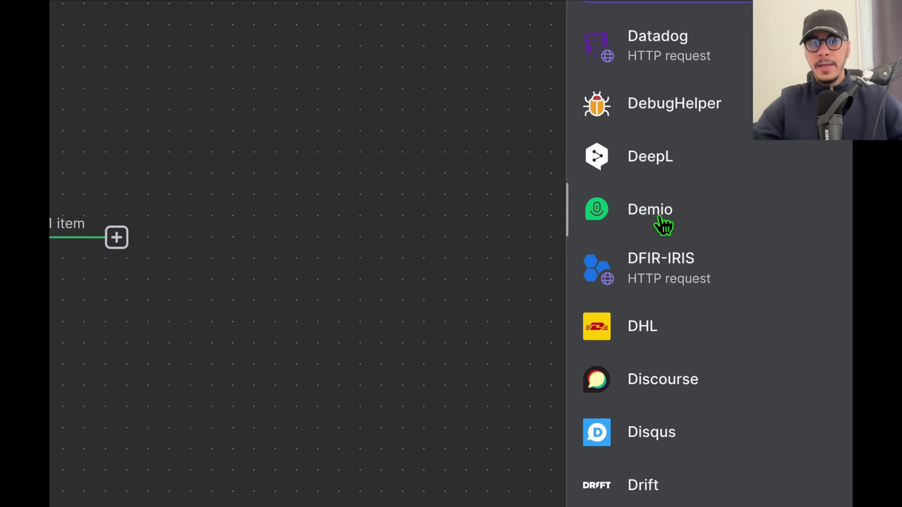
pyautogui.scroll(-2, 662, 187)
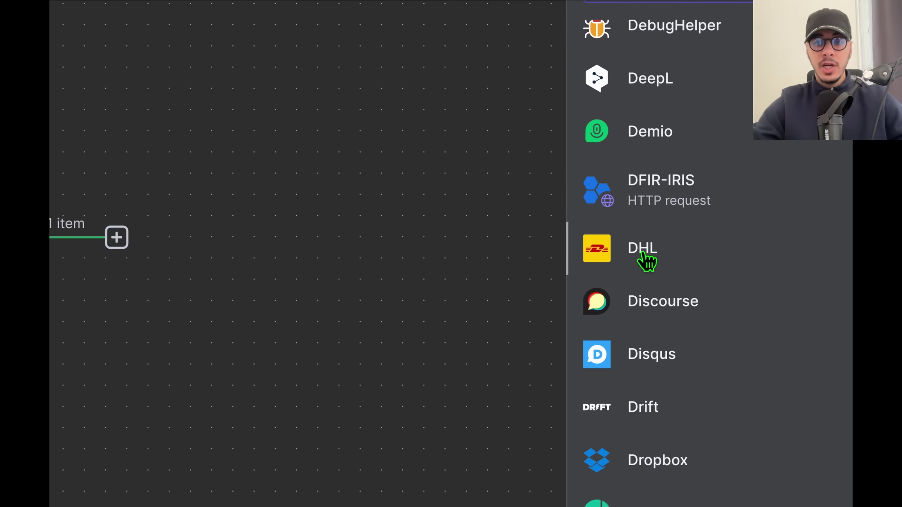
pyautogui.scroll(-6, 723, 281)
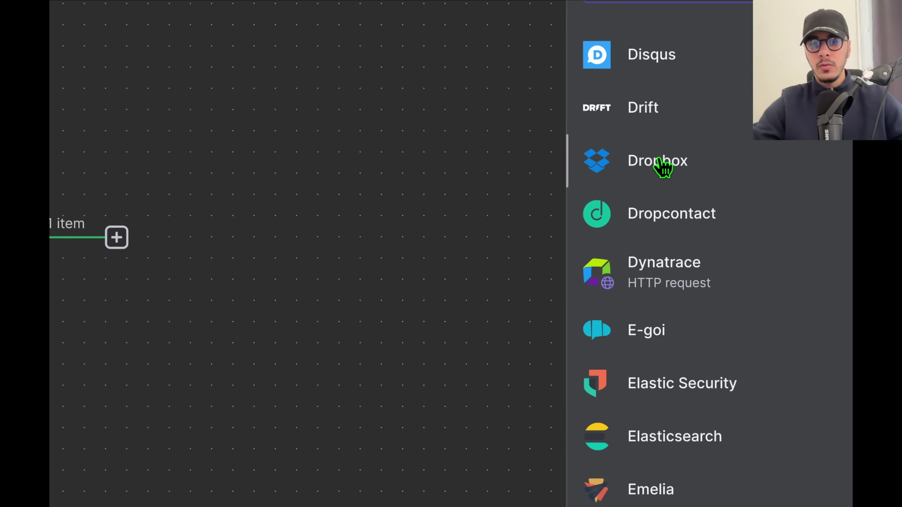
pyautogui.scroll(-5, 655, 162)
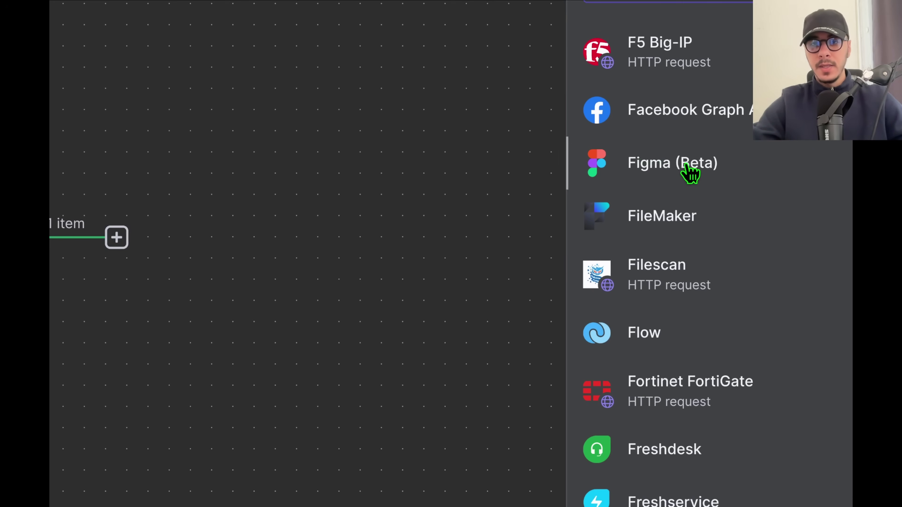
pyautogui.scroll(-5, 691, 174)
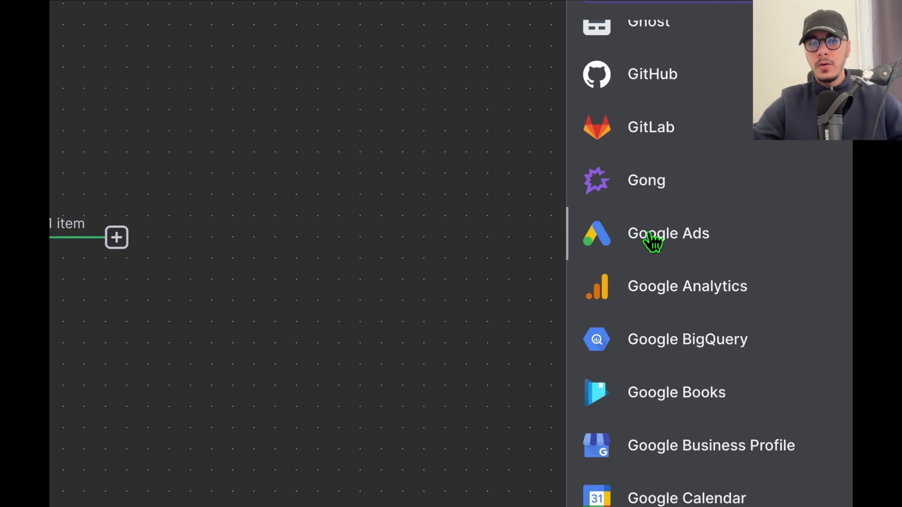
pyautogui.scroll(-5, 685, 306)
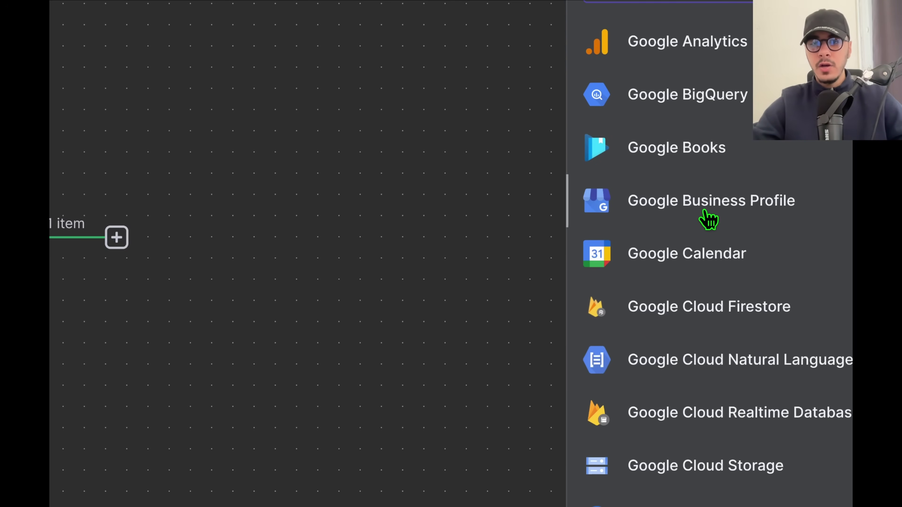
pyautogui.scroll(-5, 657, 256)
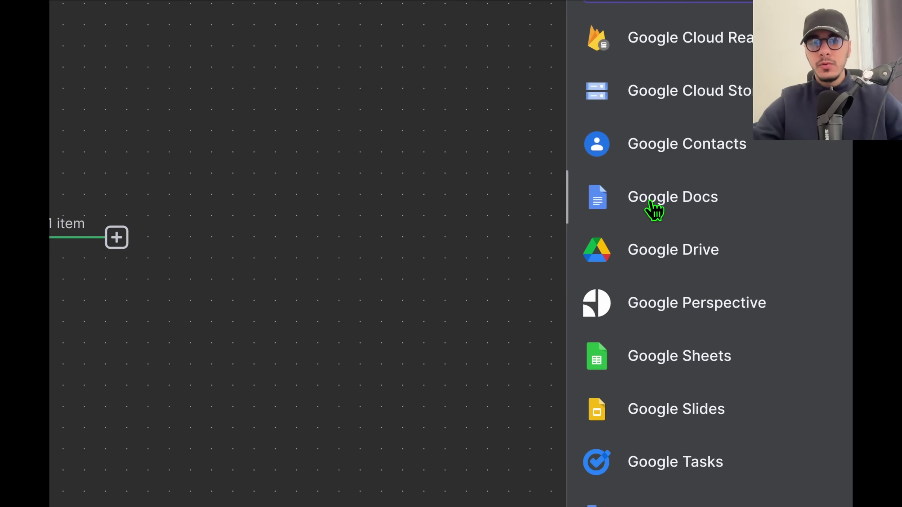
pyautogui.scroll(-3, 685, 302)
pyautogui.scroll(-5, 673, 302)
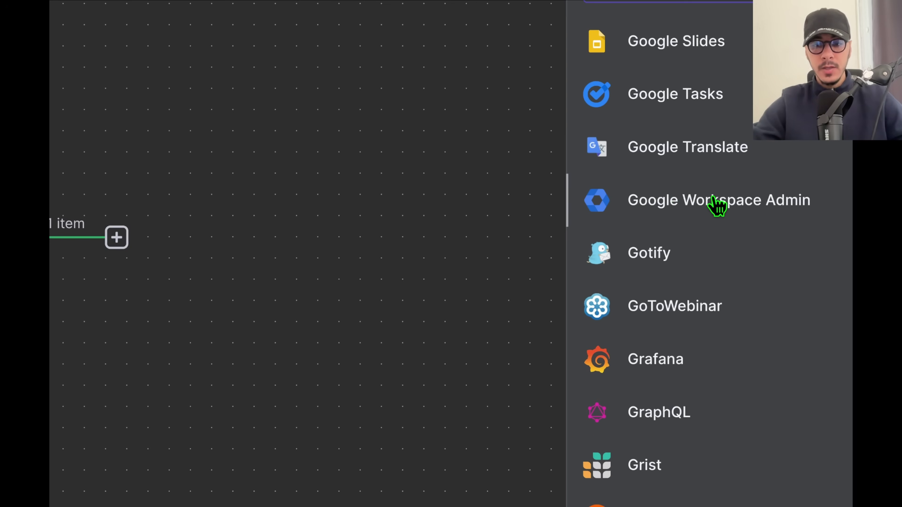
pyautogui.scroll(-20, 719, 298)
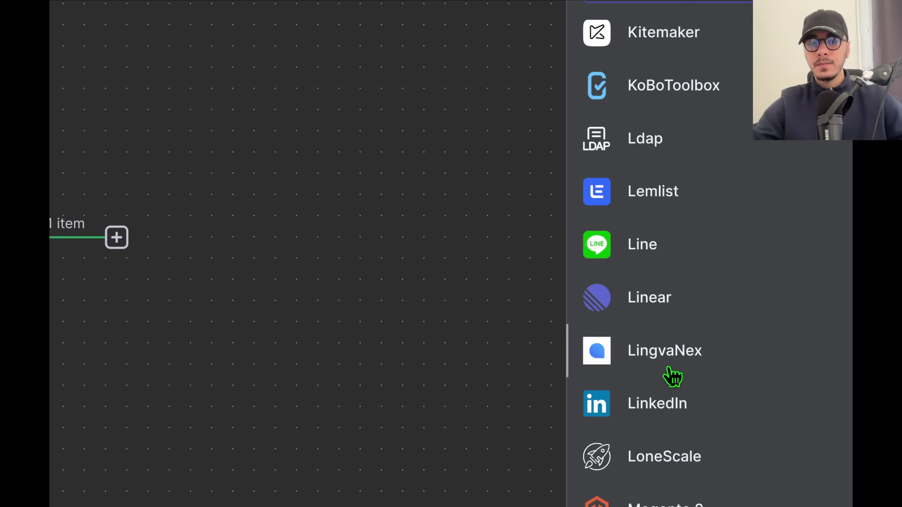
pyautogui.scroll(-3, 654, 418)
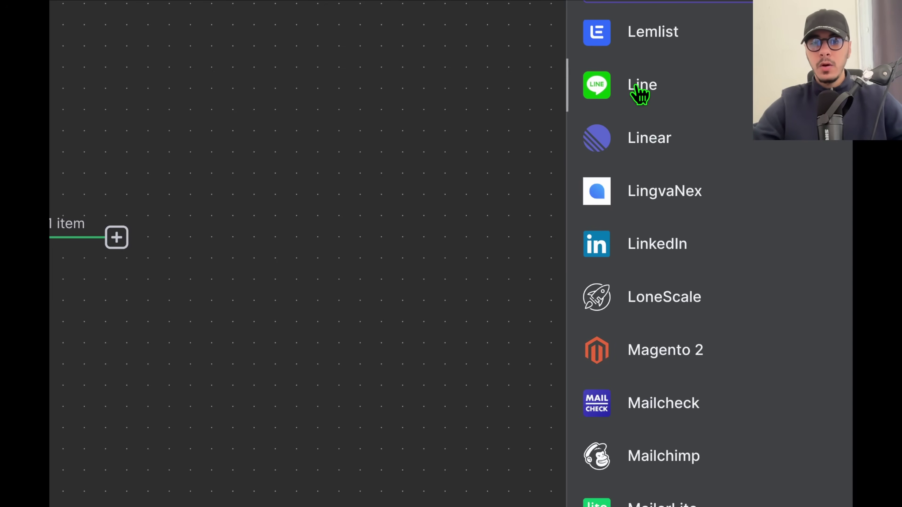
pyautogui.scroll(-3, 655, 136)
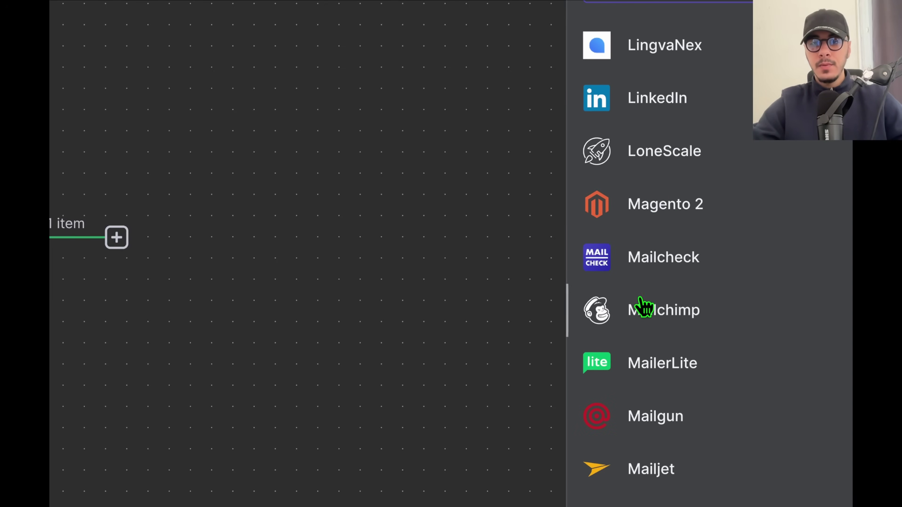
pyautogui.scroll(-13, 648, 213)
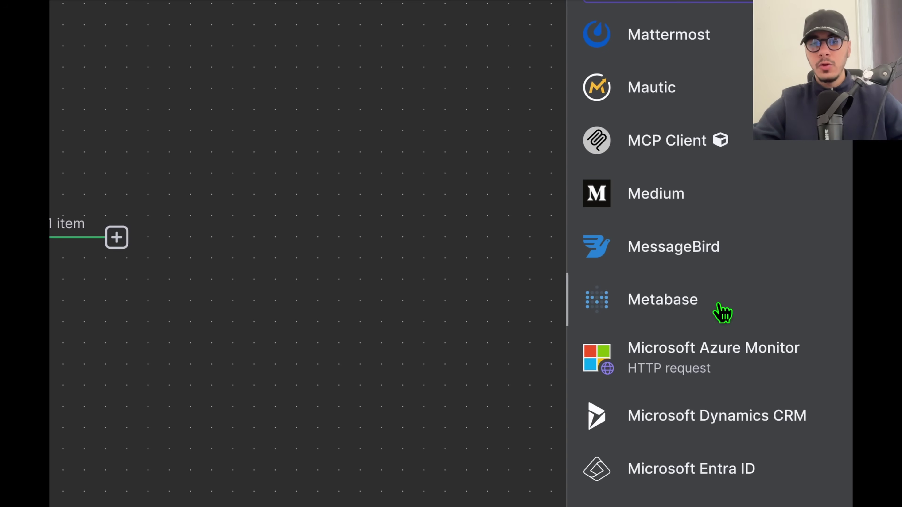
pyautogui.scroll(-6, 717, 313)
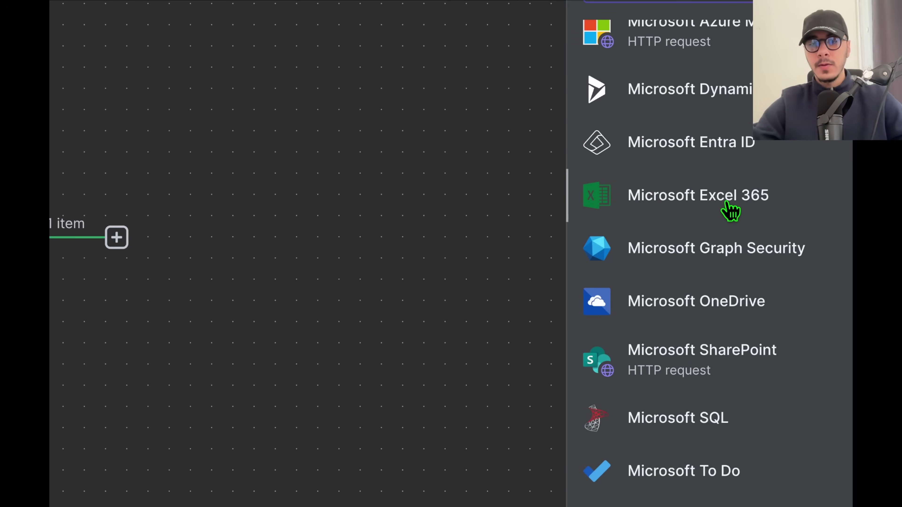
pyautogui.scroll(-5, 715, 222)
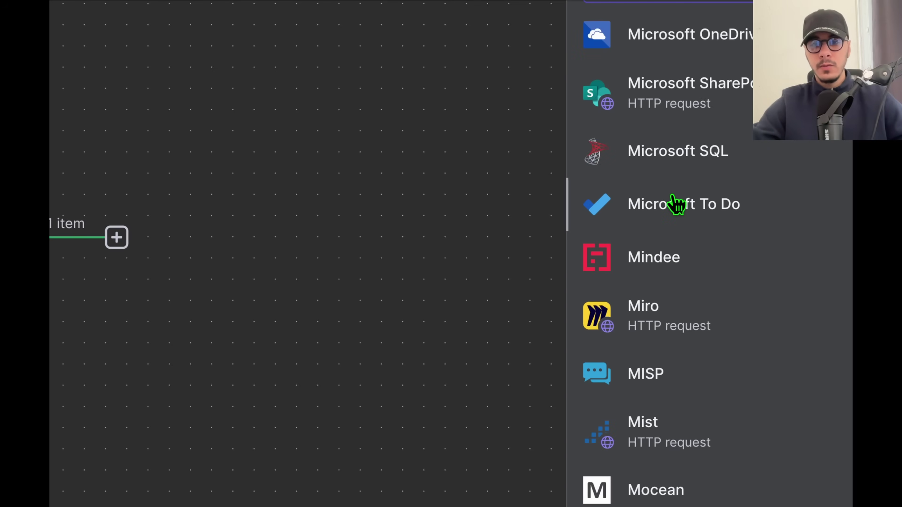
pyautogui.scroll(-1, 676, 284)
pyautogui.scroll(-1, 677, 346)
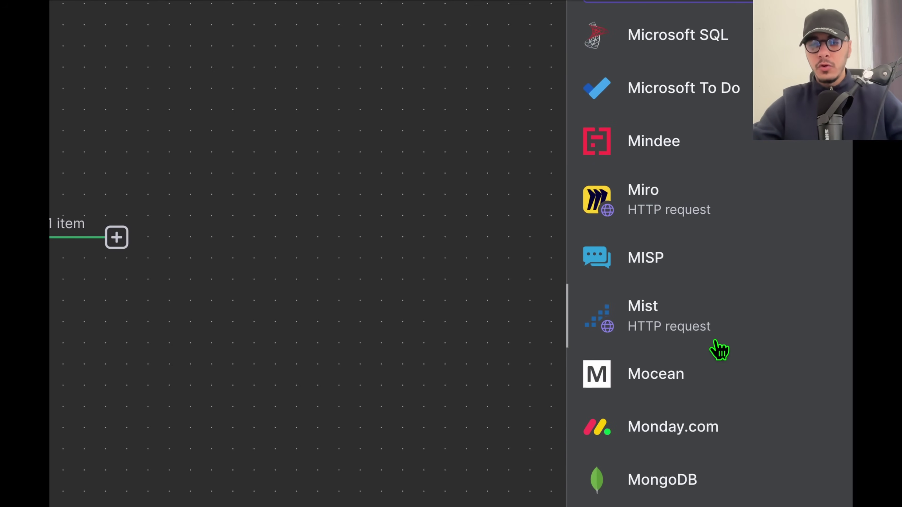
pyautogui.scroll(-2, 719, 350)
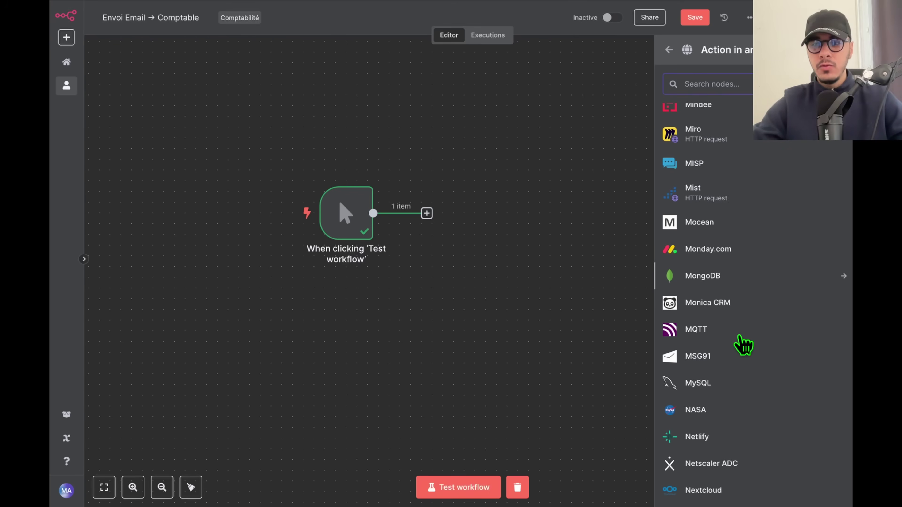
pyautogui.scroll(-8, 743, 345)
pyautogui.scroll(20, 743, 343)
pyautogui.scroll(15, 744, 342)
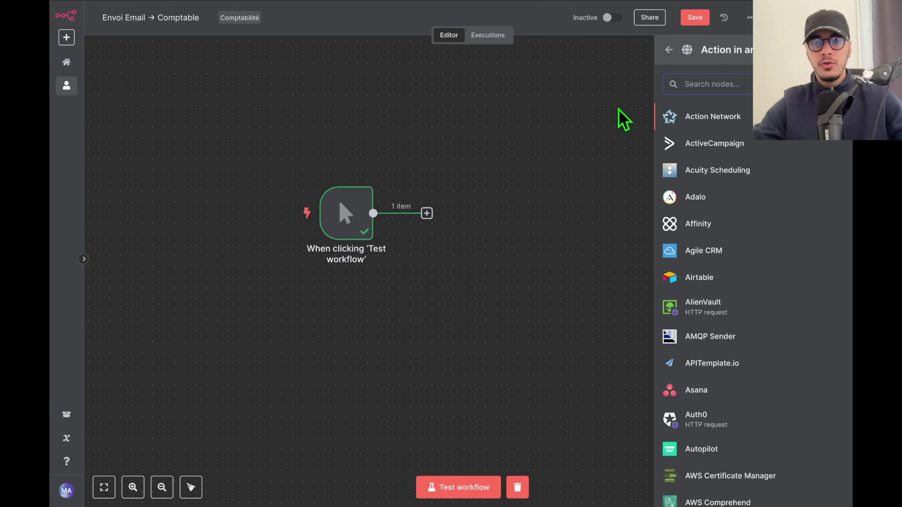
# Reopen the app integrations and view Airtable's available actions.
pyautogui.click(669, 50)
pyautogui.click(746, 170)
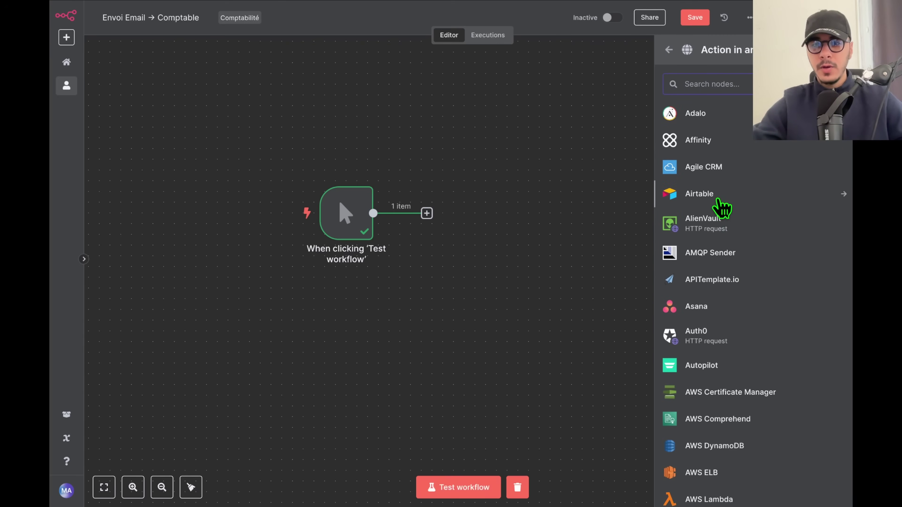
pyautogui.click(715, 196)
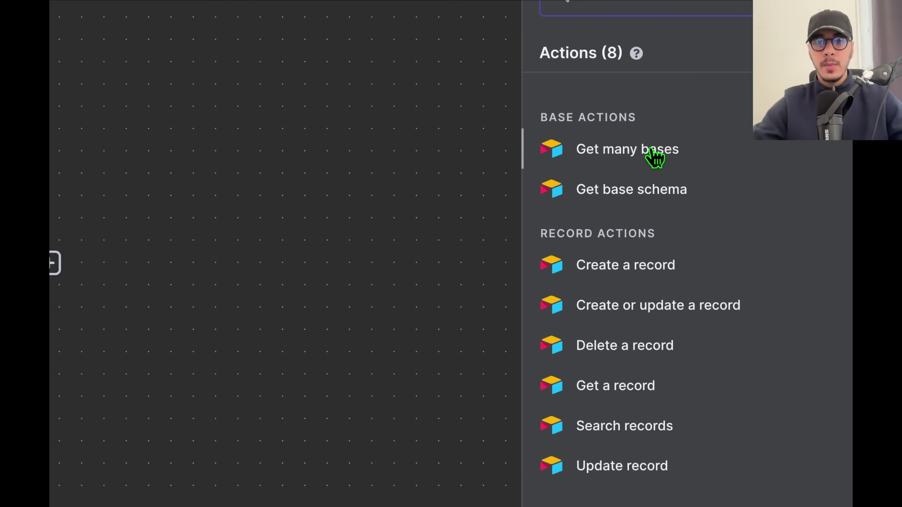
pyautogui.click(665, 54)
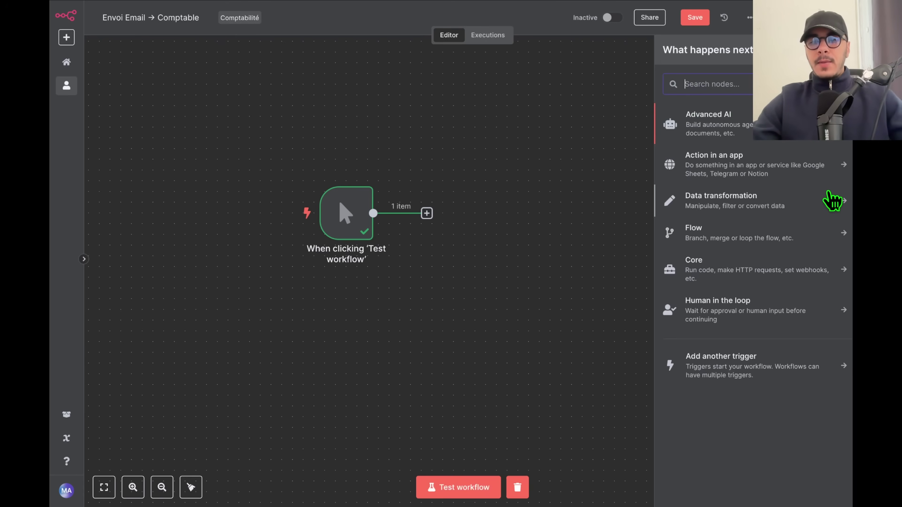
pyautogui.click(747, 207)
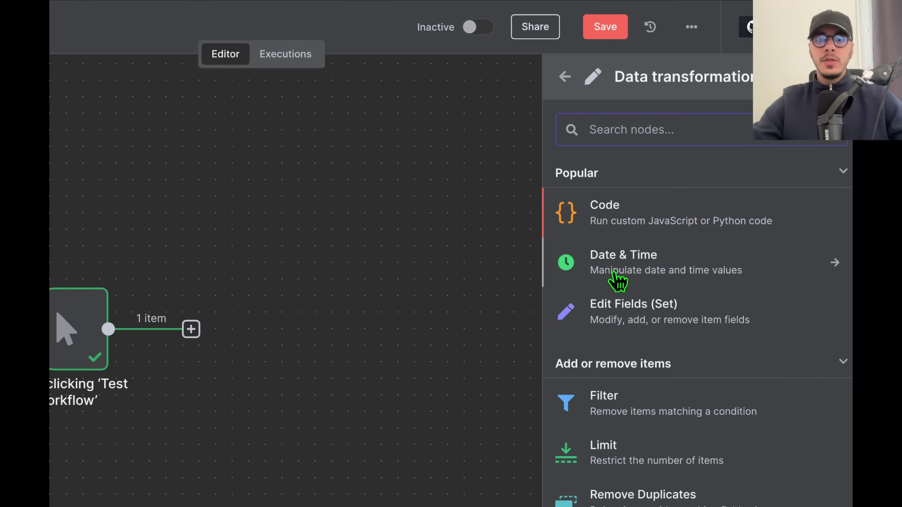
pyautogui.scroll(-1, 617, 281)
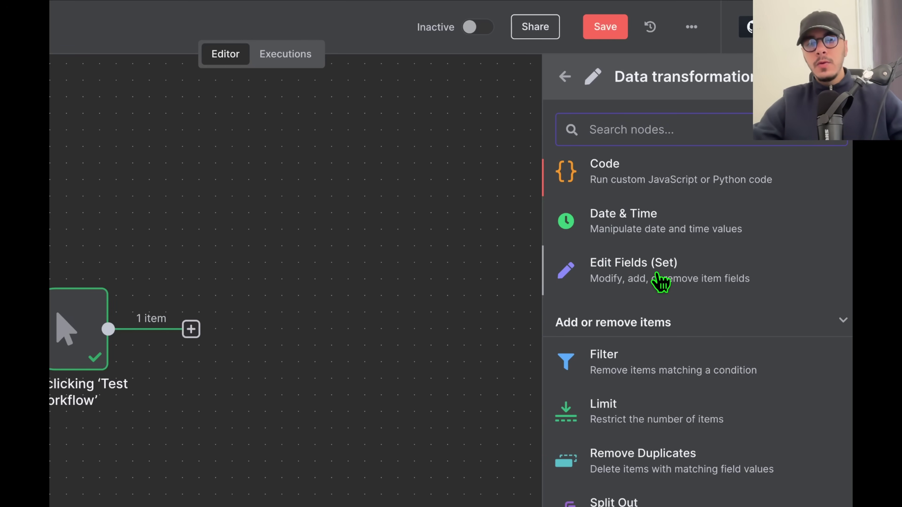
pyautogui.scroll(-4, 613, 213)
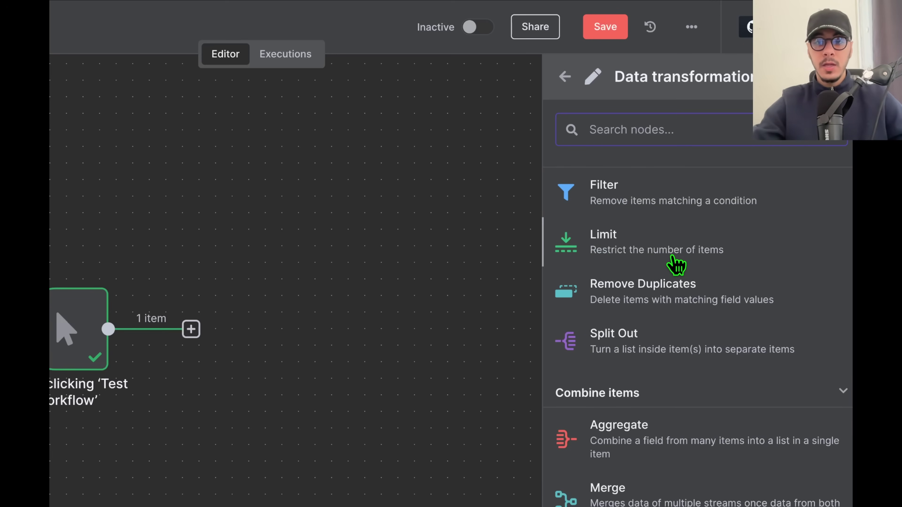
pyautogui.scroll(-1, 657, 305)
pyautogui.scroll(-1, 659, 308)
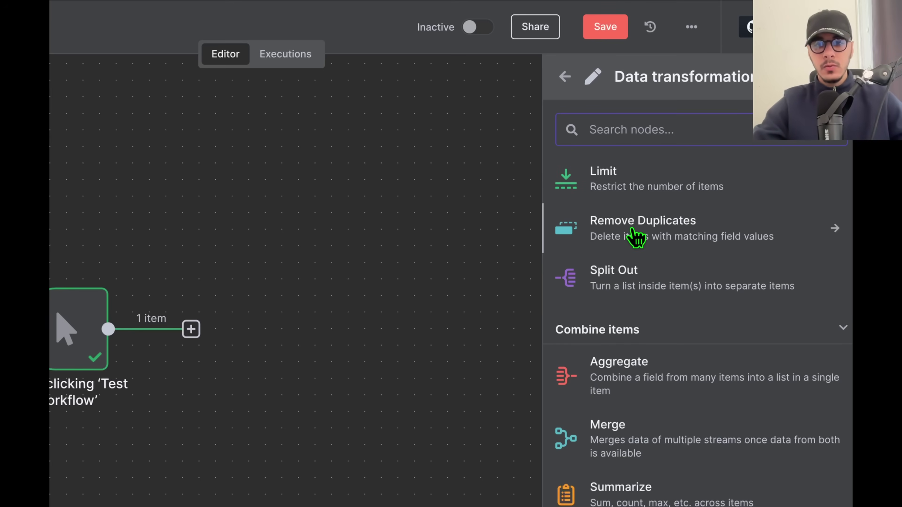
pyautogui.scroll(-2, 619, 299)
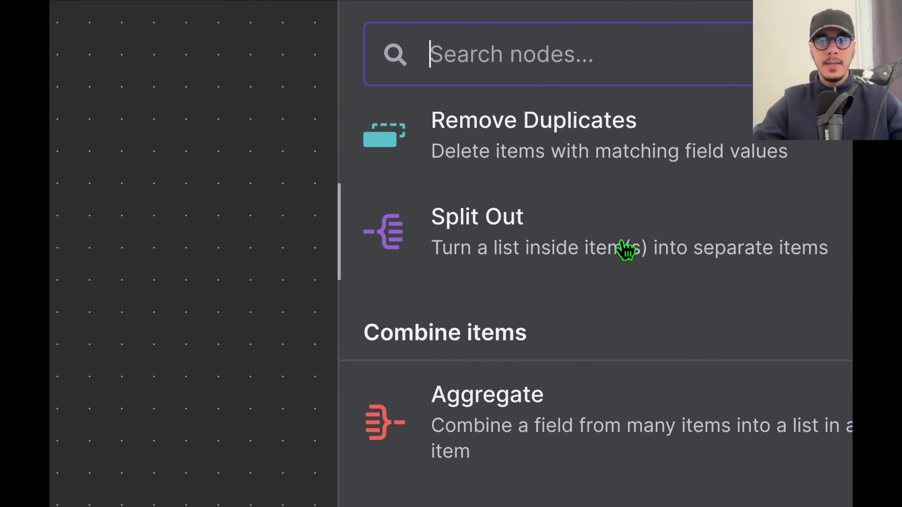
pyautogui.scroll(-2, 476, 296)
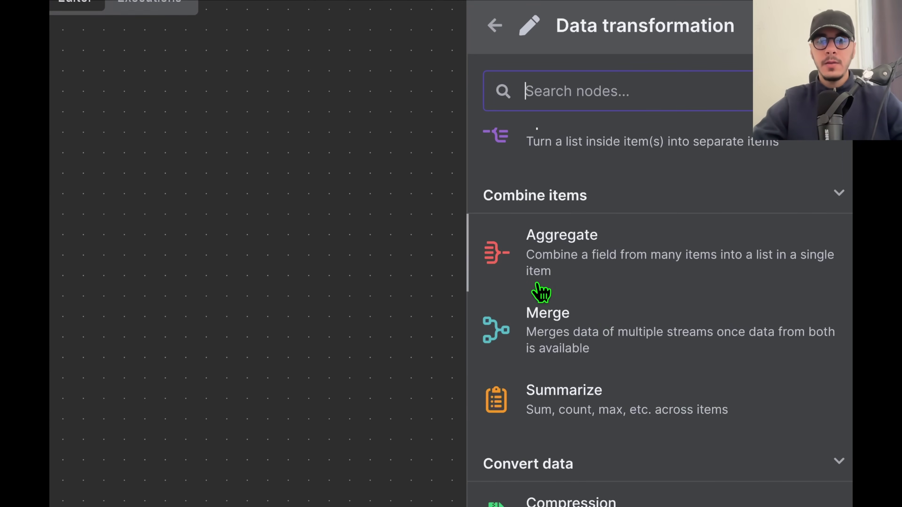
pyautogui.scroll(1, 554, 302)
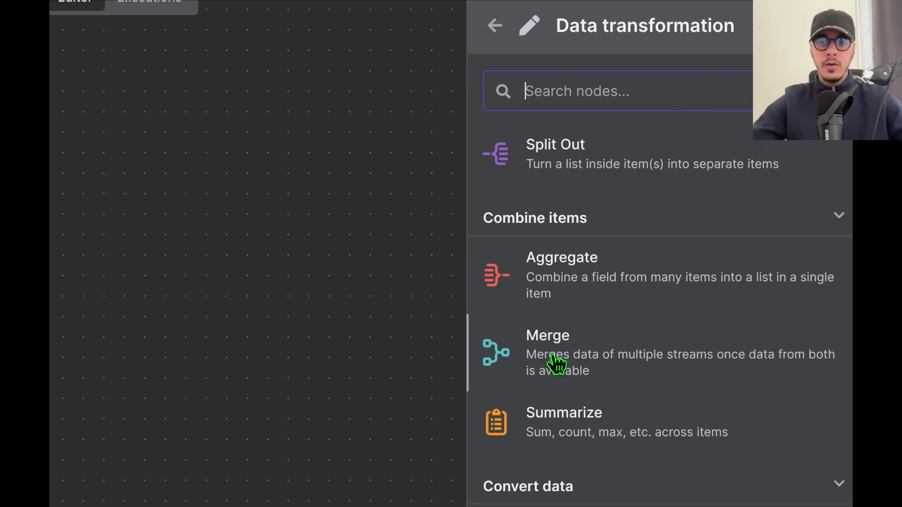
pyautogui.scroll(-5, 629, 451)
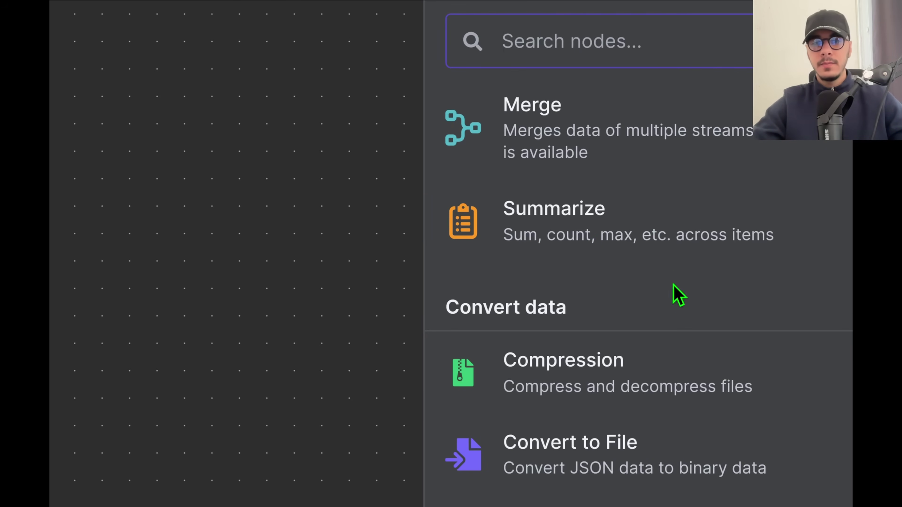
pyautogui.scroll(-3, 583, 265)
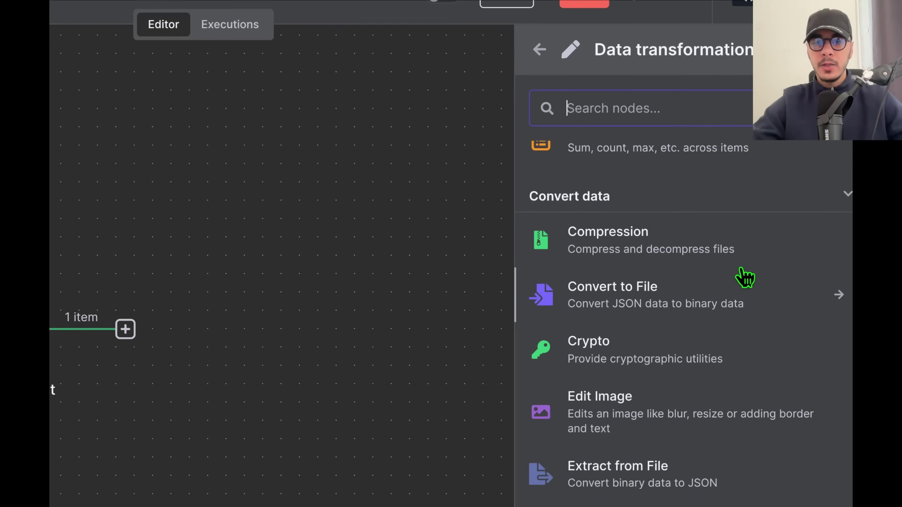
pyautogui.scroll(-1, 744, 277)
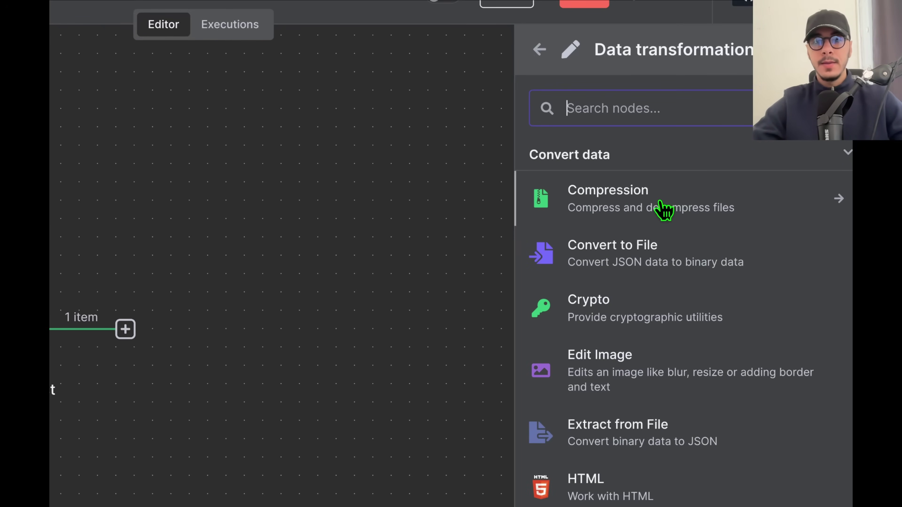
pyautogui.scroll(-1, 639, 272)
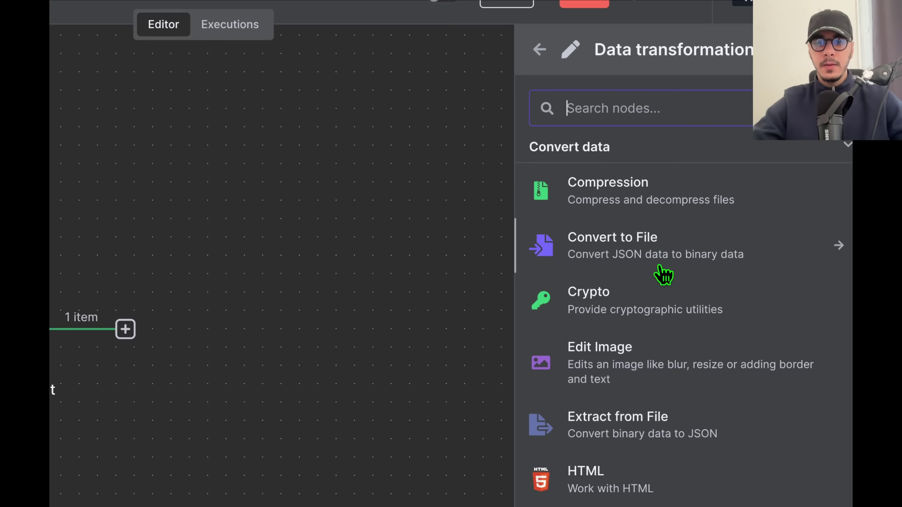
pyautogui.scroll(-5, 618, 313)
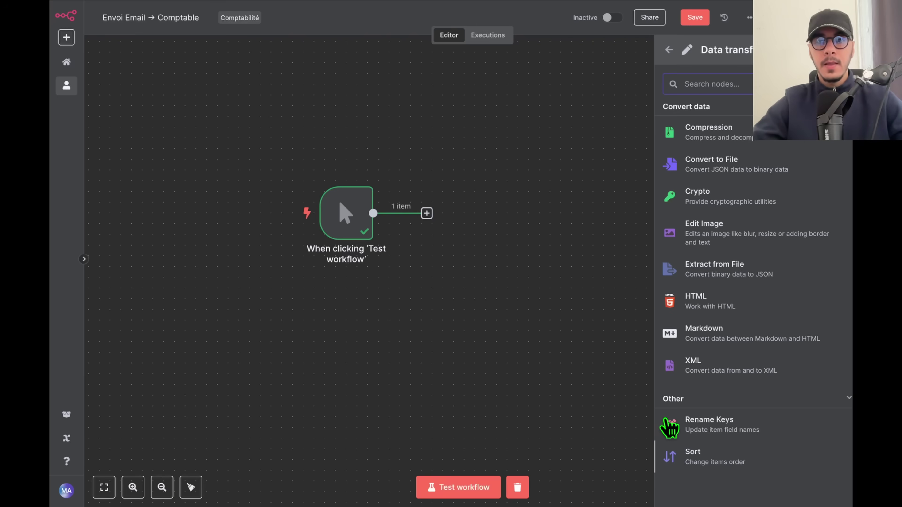
pyautogui.scroll(10, 702, 227)
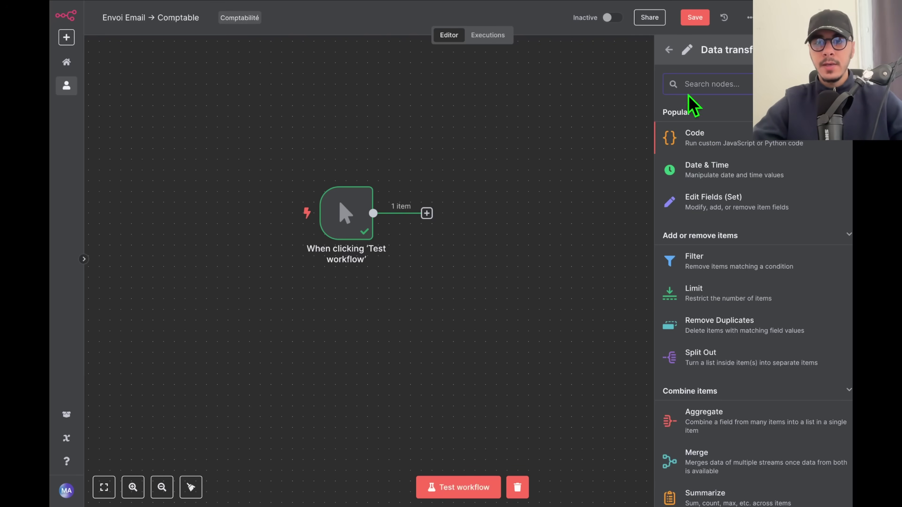
pyautogui.click(669, 50)
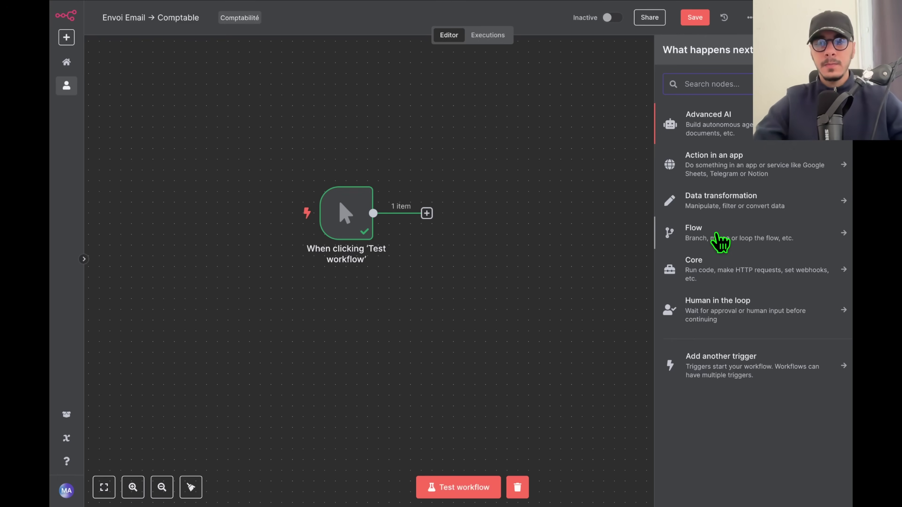
# Open the Flow node category to browse its flow-control nodes.
pyautogui.click(774, 236)
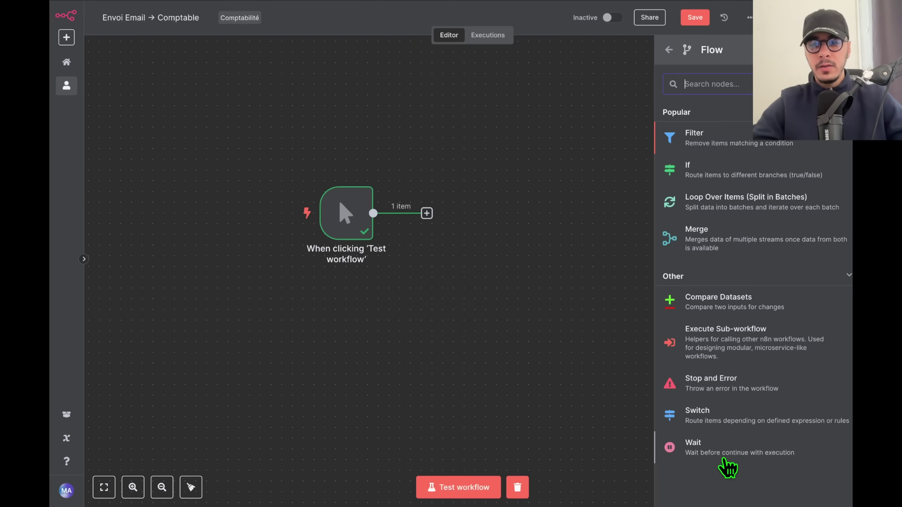
# Add a Wait node and place it beside the manual trigger.
pyautogui.click(590, 411)
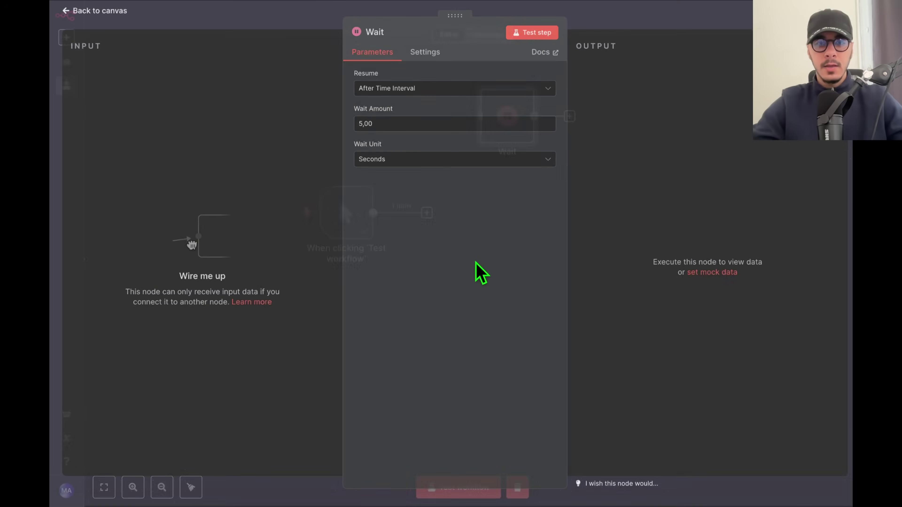
pyautogui.press('Escape')
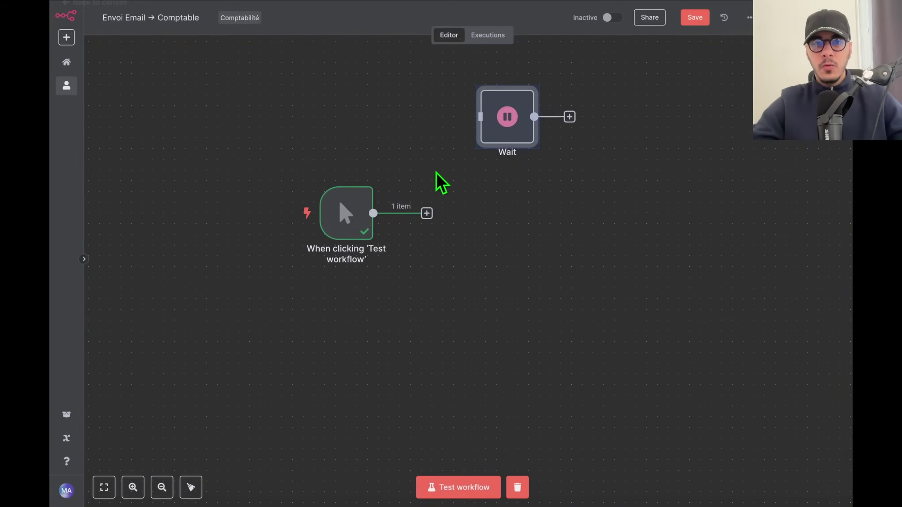
pyautogui.moveTo(497, 126); pyautogui.dragTo(471, 226)
pyautogui.click(600, 284)
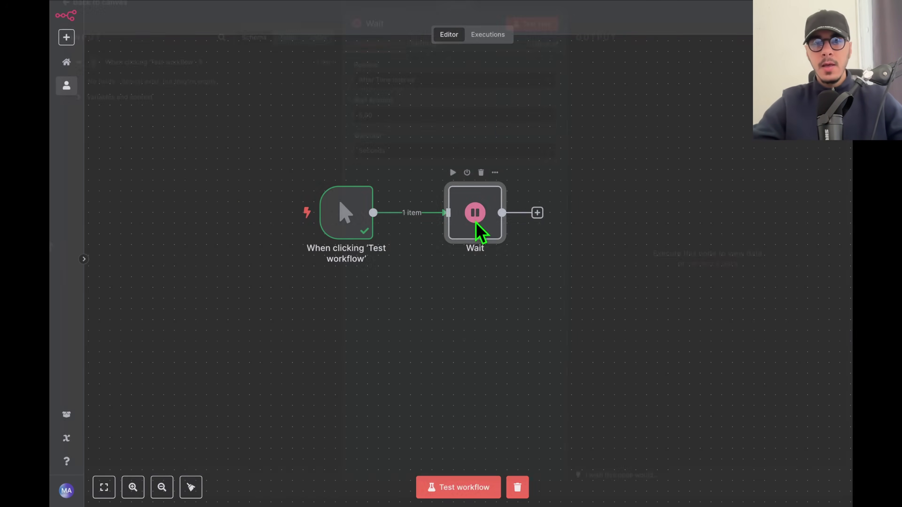
# Set the Wait node to wait 10 days.
pyautogui.doubleClick(477, 223)
pyautogui.click(378, 160)
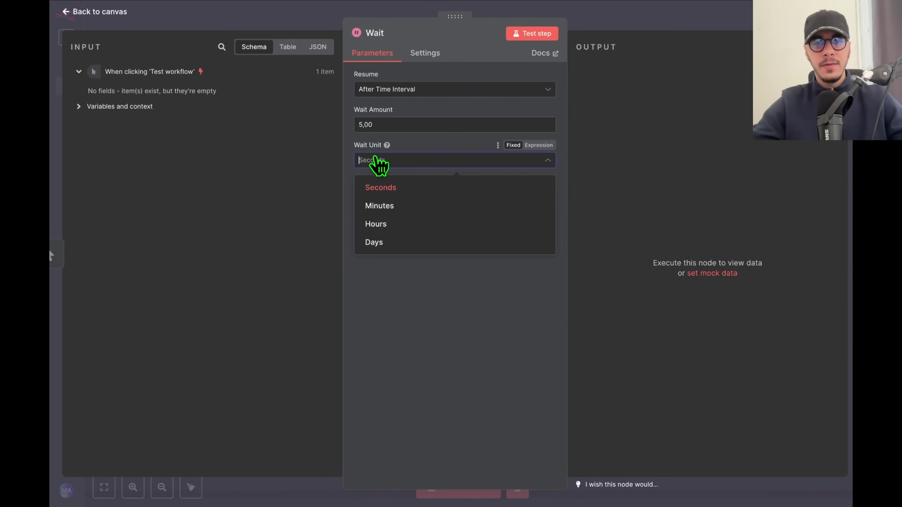
pyautogui.click(377, 243)
pyautogui.click(384, 124)
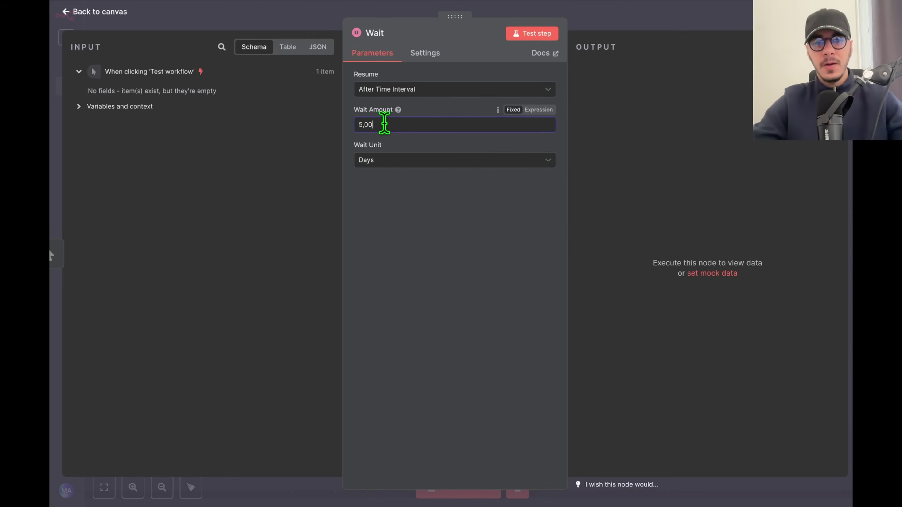
pyautogui.write('10')
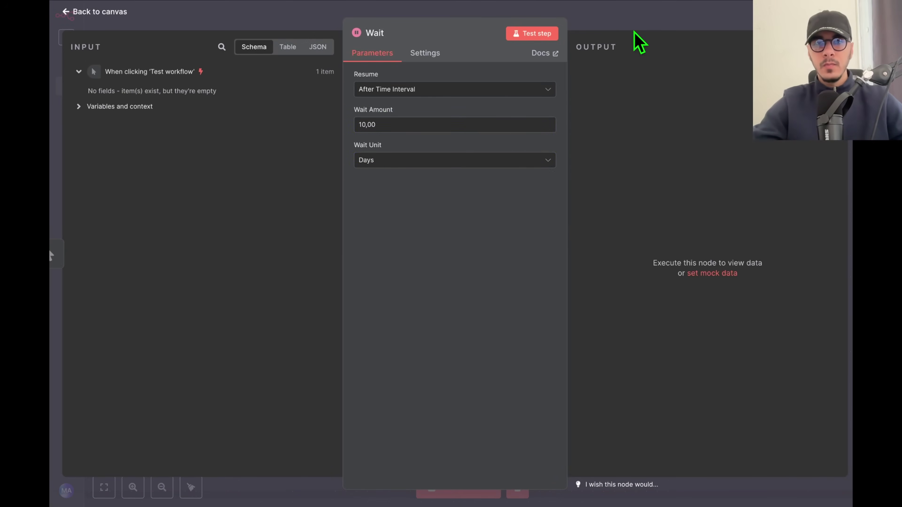
pyautogui.press('Escape')
# Start a test run, check the Wait node, then stop the execution.
pyautogui.click(420, 487)
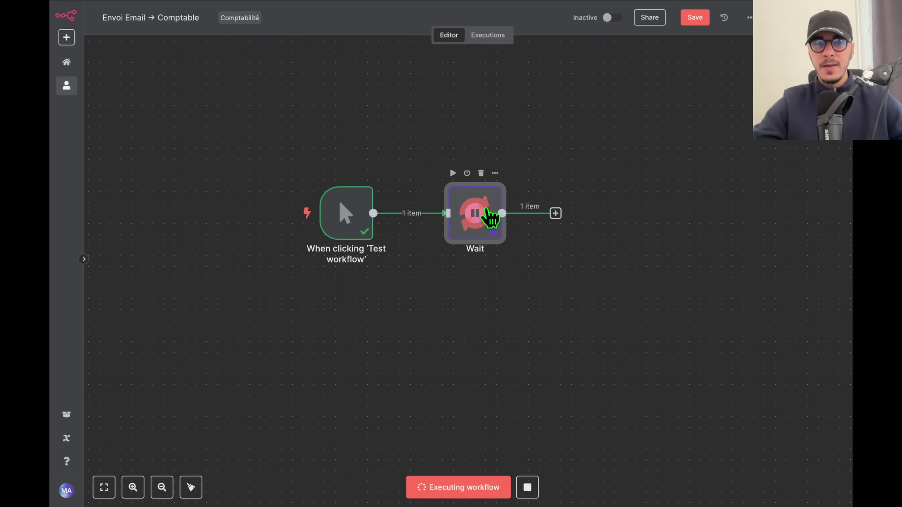
pyautogui.doubleClick(485, 215)
pyautogui.click(735, 20)
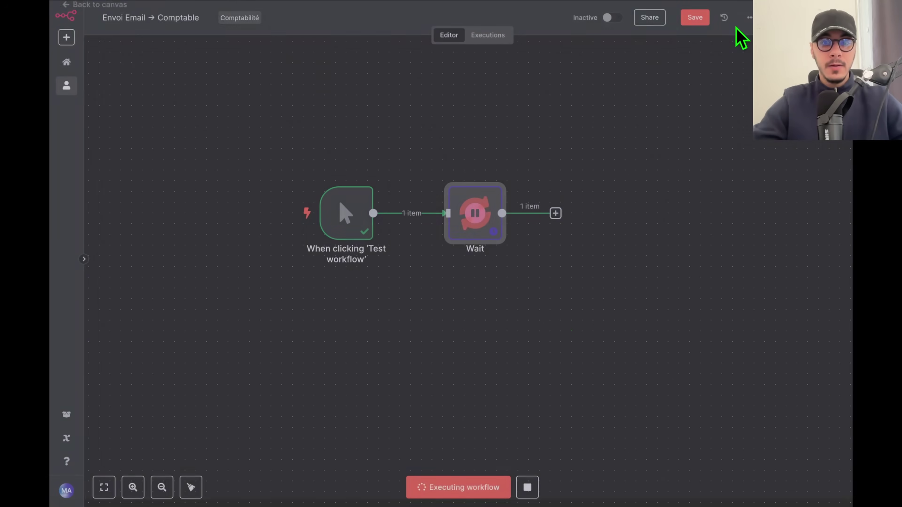
pyautogui.click(528, 491)
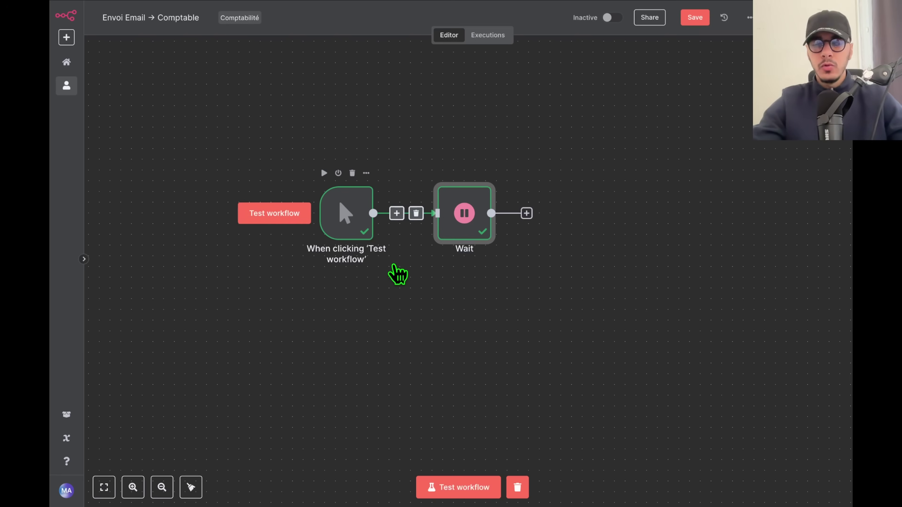
# Delete the Wait node, browse the Core nodes, then reopen the next-node list.
pyautogui.press('Delete')
pyautogui.press('Tab')
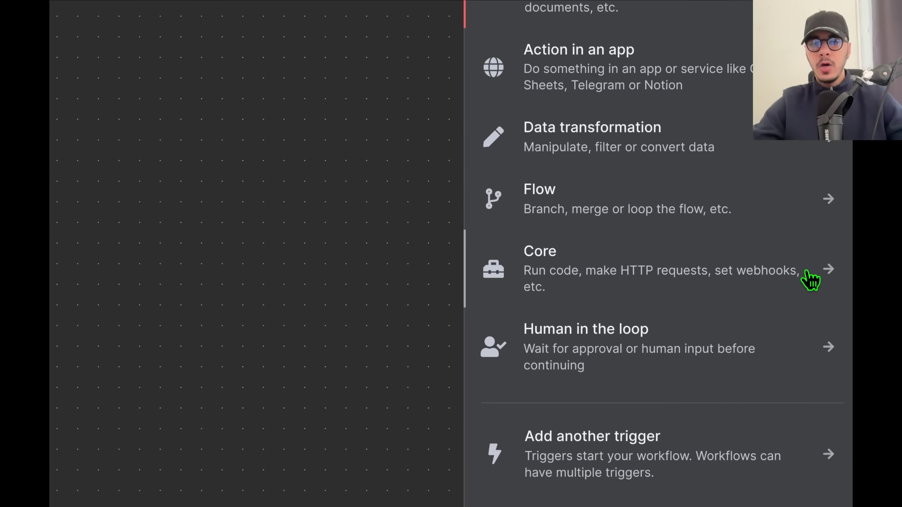
pyautogui.click(665, 279)
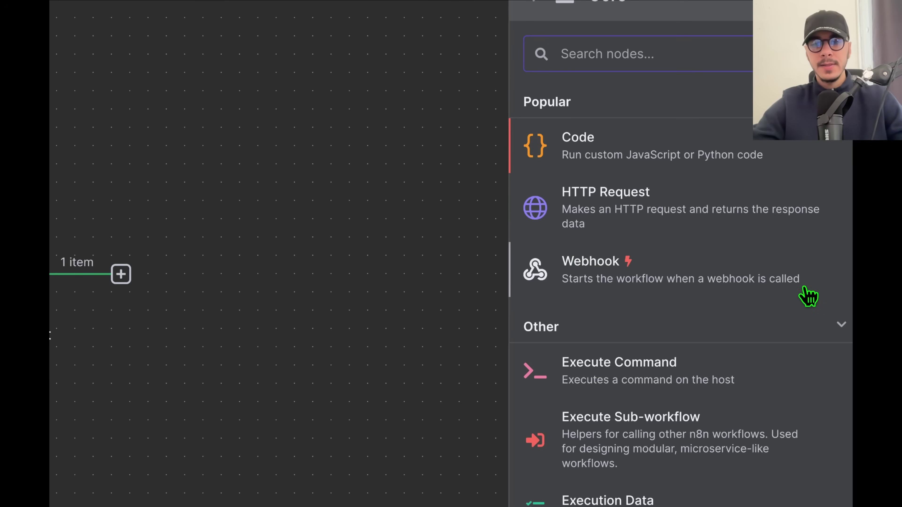
pyautogui.scroll(-5, 652, 281)
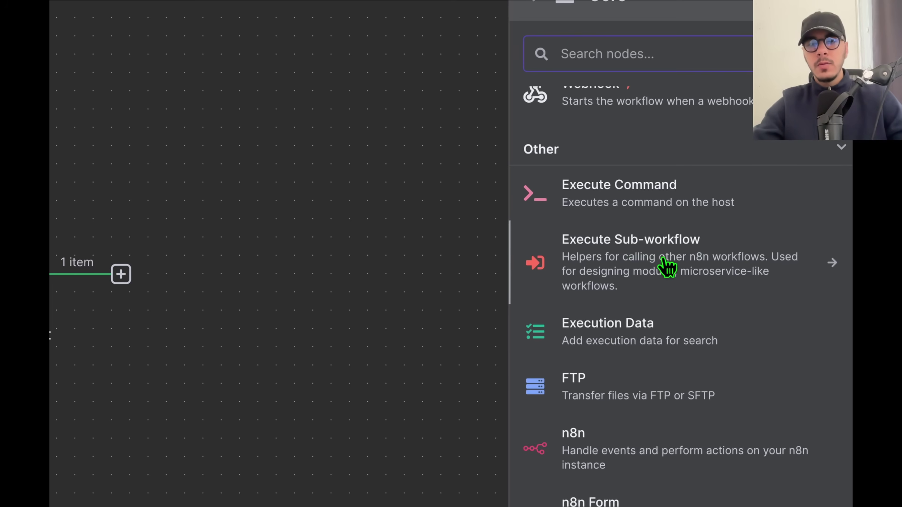
pyautogui.scroll(-4, 668, 266)
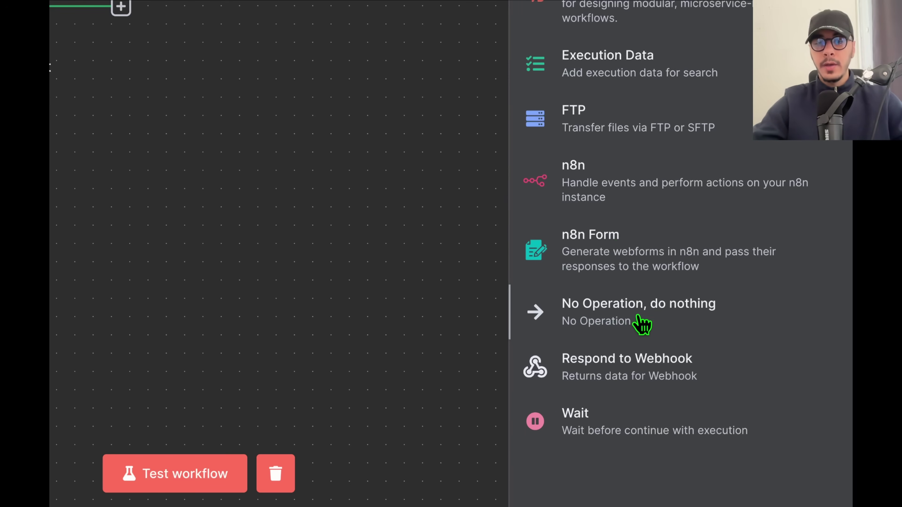
pyautogui.click(252, 126)
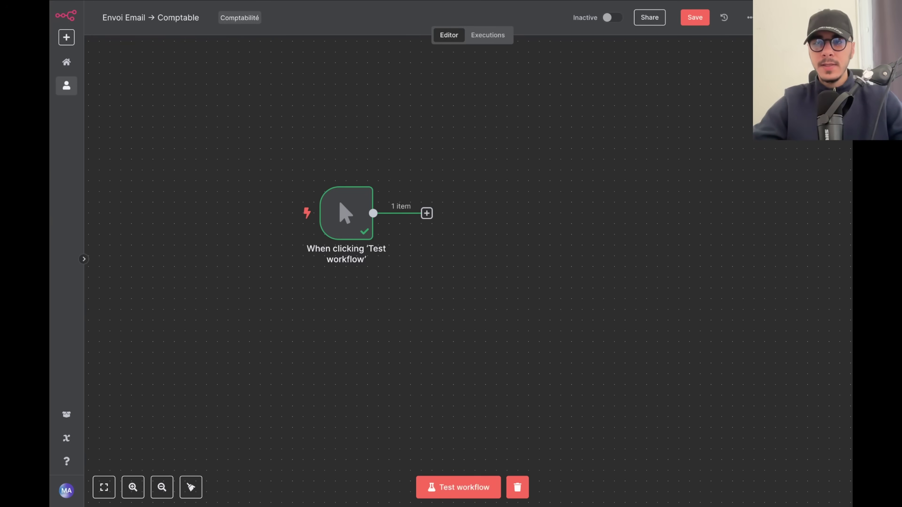
pyautogui.press('Tab')
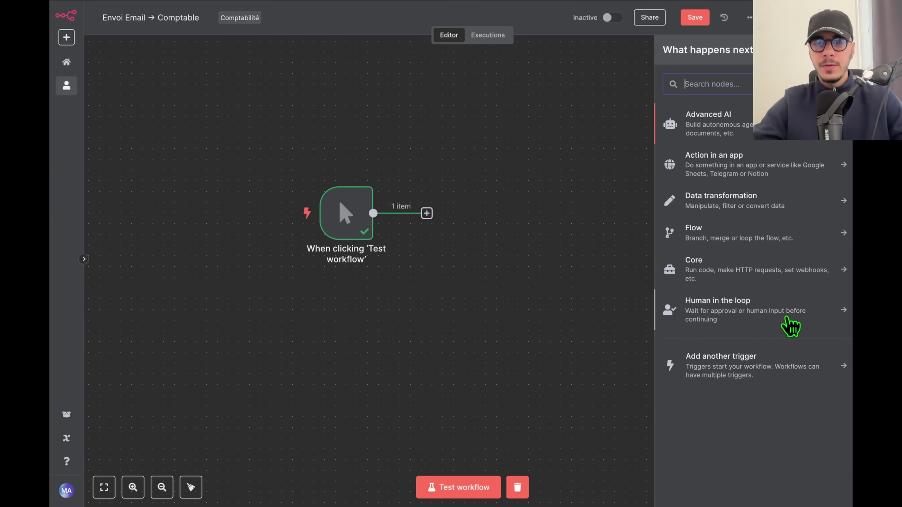
# Add a Human in the loop Send Email node and connect it to the trigger.
pyautogui.click(789, 326)
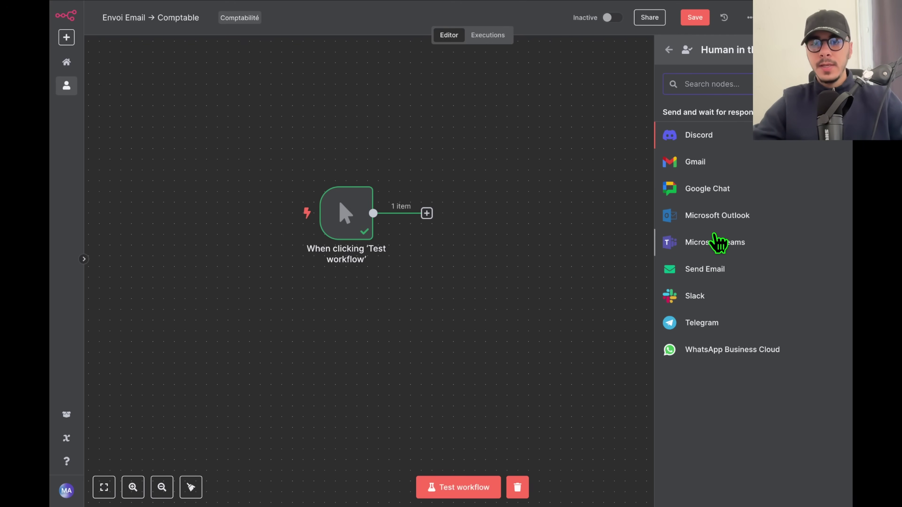
pyautogui.click(711, 272)
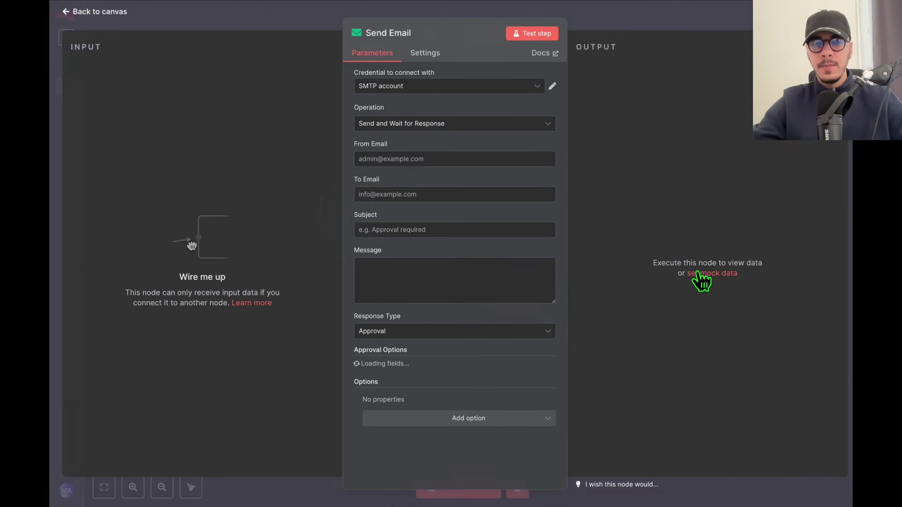
pyautogui.click(661, 32)
pyautogui.moveTo(427, 215); pyautogui.dragTo(497, 218)
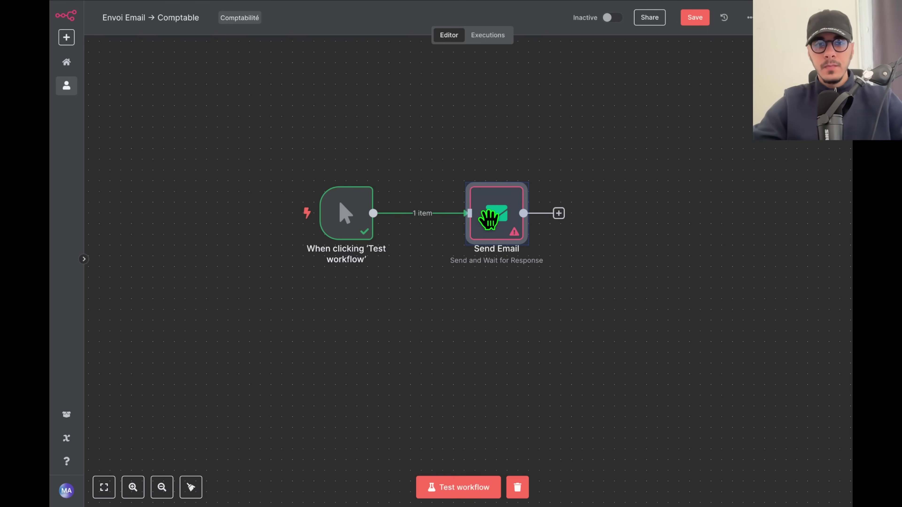
# Fill in the sender and recipient addresses, subject 'TU VALIDES ?' and message.
pyautogui.doubleClick(503, 221)
pyautogui.click(459, 157)
pyautogui.hotkey('ctrl', 'v')
pyautogui.click(338, 188)
pyautogui.write('me')
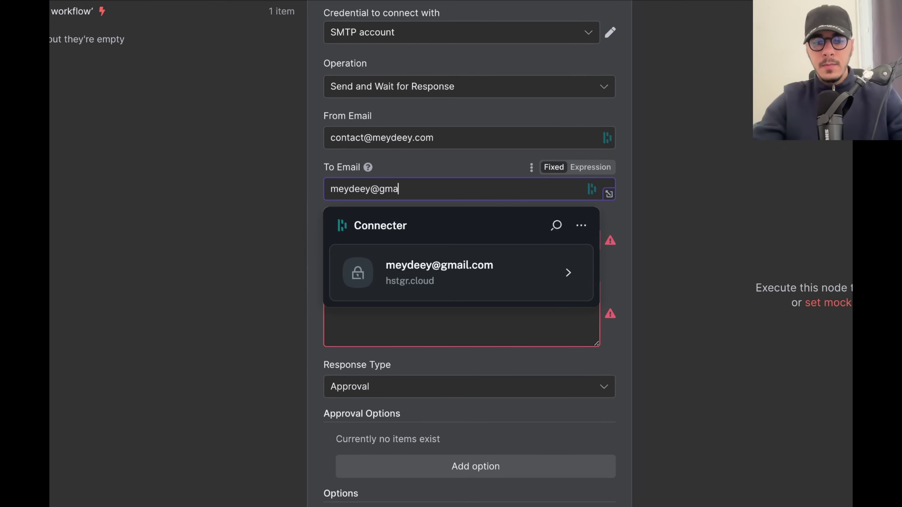
pyautogui.press('Tab')
pyautogui.write('TU VA')
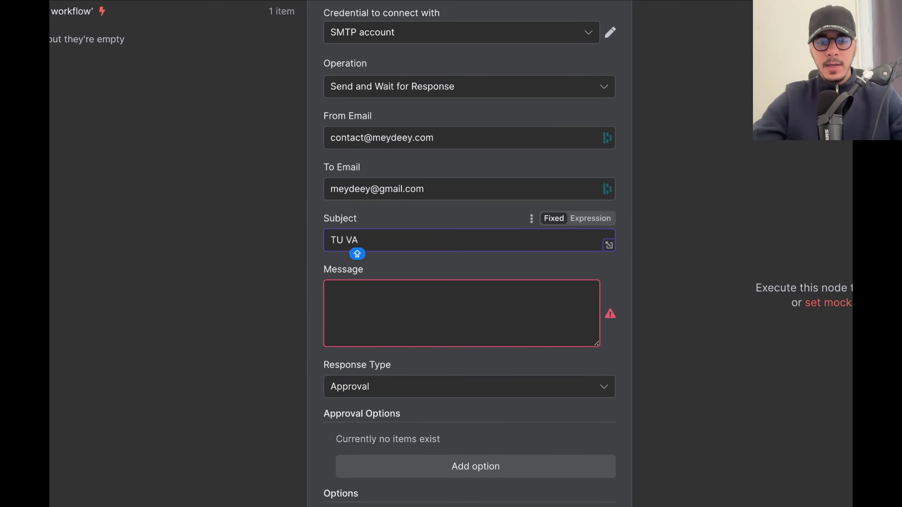
pyautogui.click(368, 300)
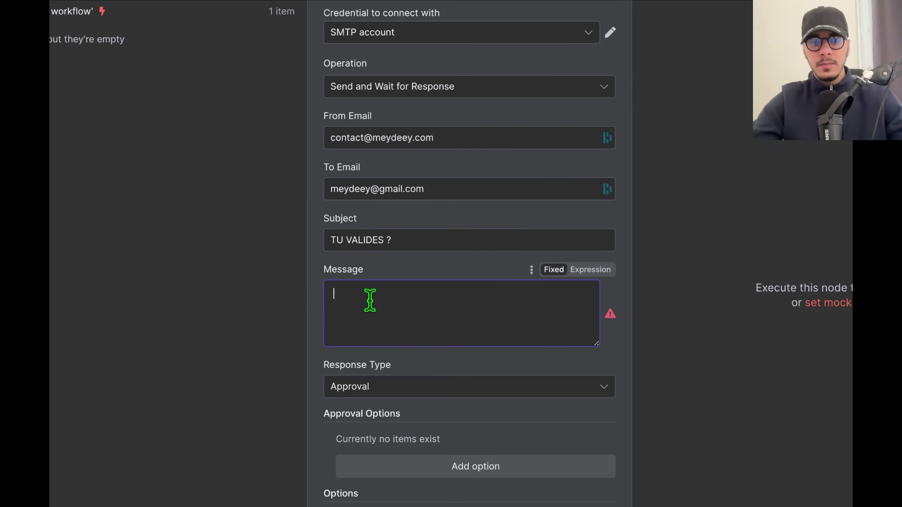
pyautogui.write('E')
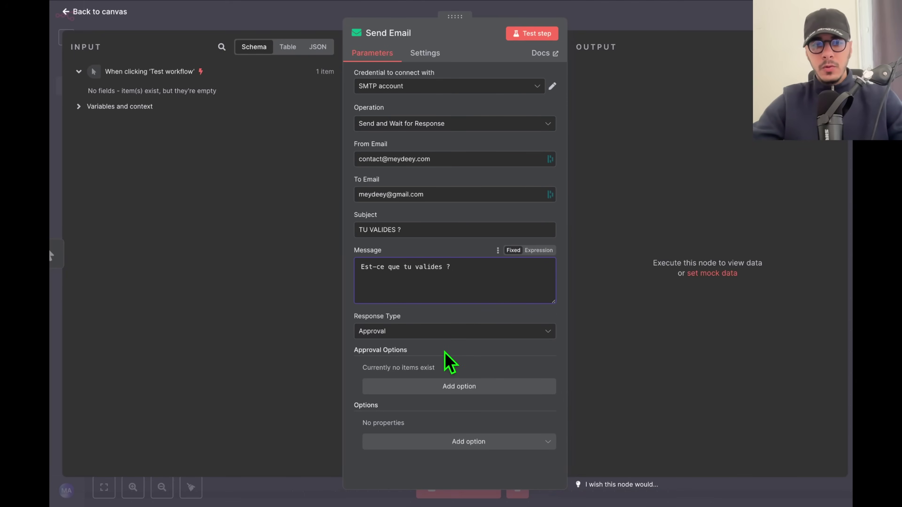
# Set approve/disapprove options labelled 'JE VALIDE MON POTE' and 'JE REFUSE, C'EST NUL'.
pyautogui.click(411, 334)
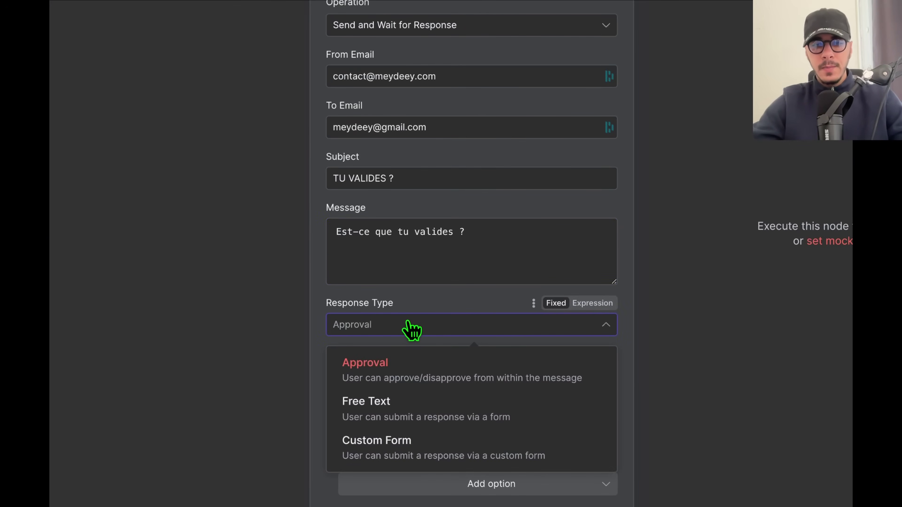
pyautogui.click(412, 361)
pyautogui.click(451, 338)
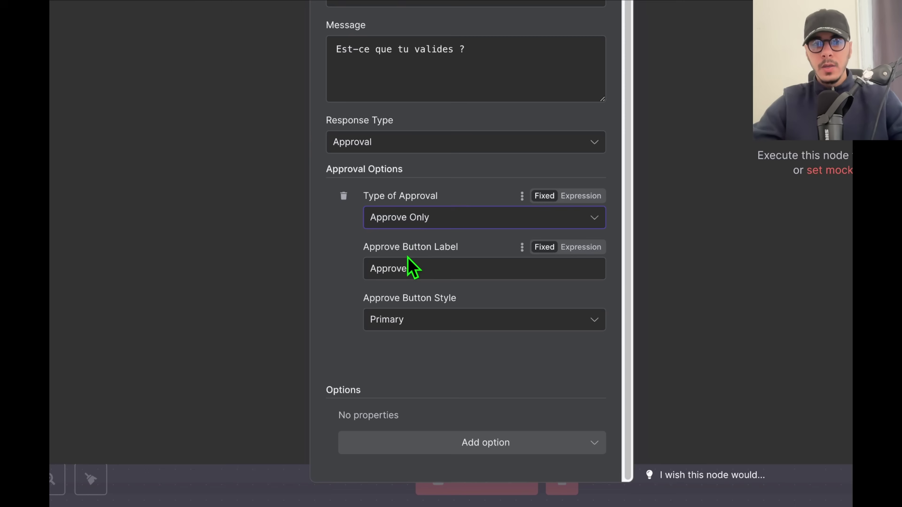
pyautogui.click(395, 221)
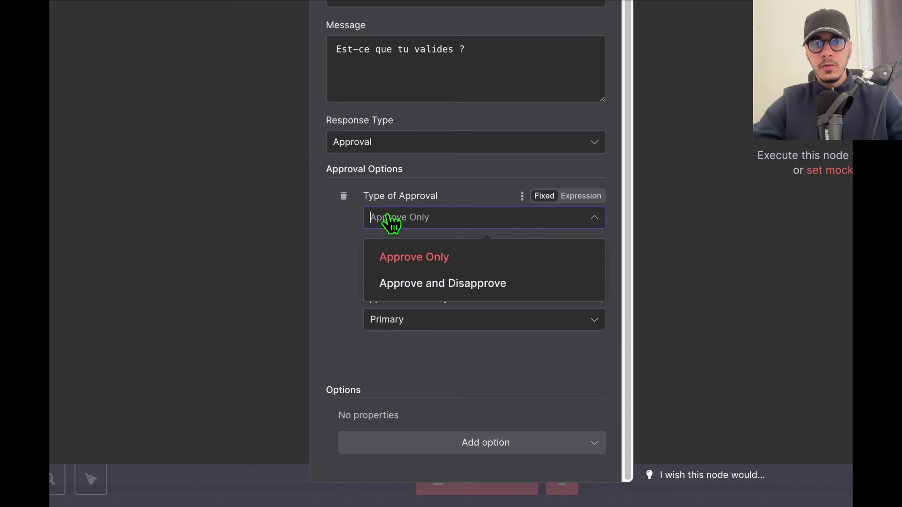
pyautogui.click(444, 284)
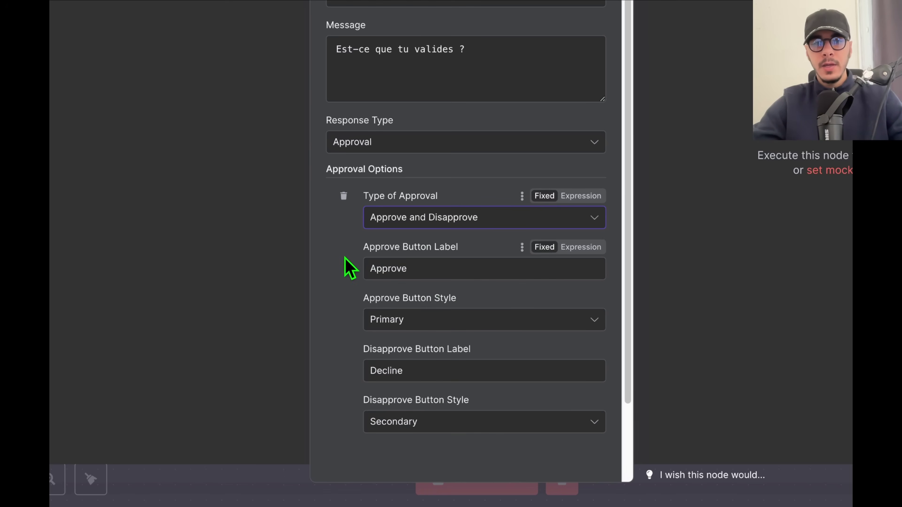
pyautogui.doubleClick(382, 269)
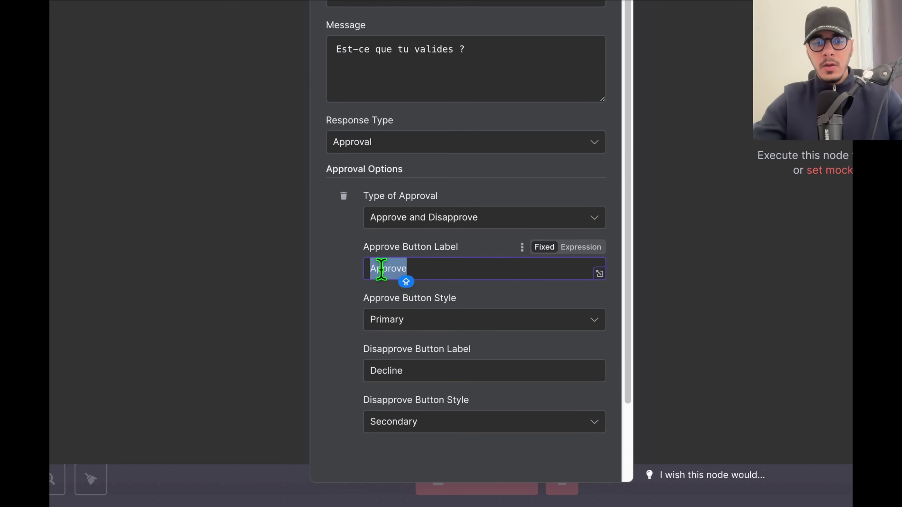
pyautogui.write('JE VALIDE MON POTE')
pyautogui.doubleClick(371, 371)
pyautogui.write("JE REFUSE, C'EST")
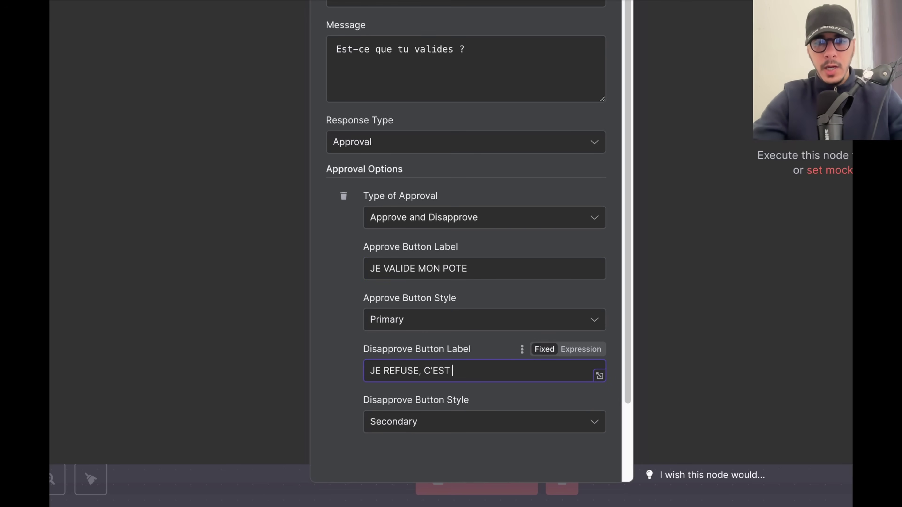
pyautogui.write(' NUL')
# Extend the message's hook line with '99'.
pyautogui.scroll(3, 494, 177)
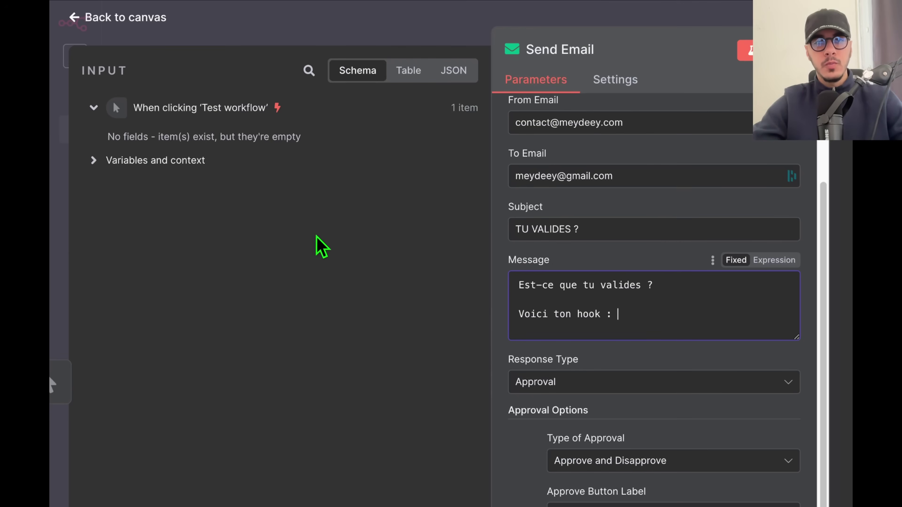
pyautogui.click(493, 316)
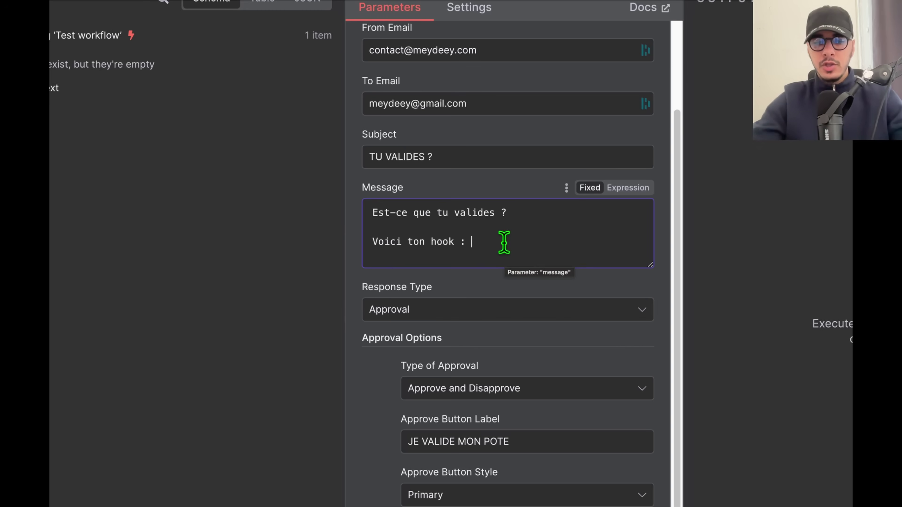
pyautogui.write('99% des gens sont fatigués')
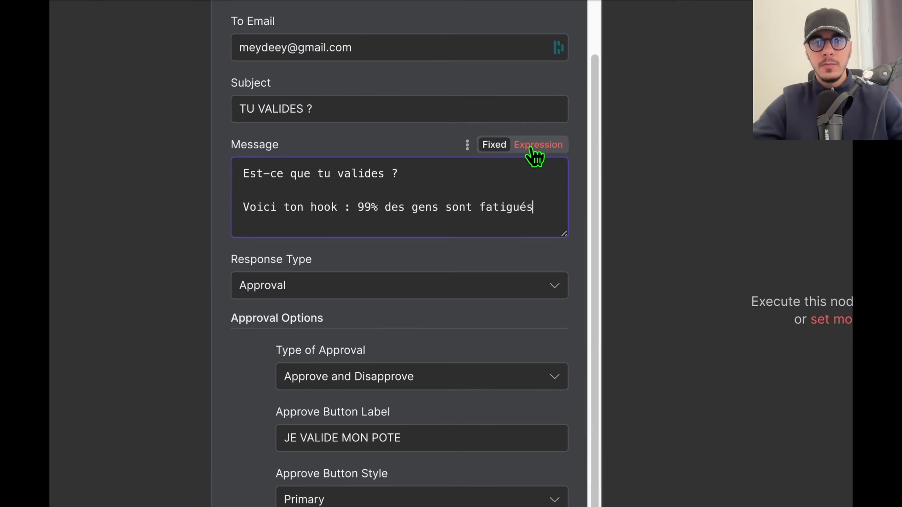
pyautogui.click(536, 145)
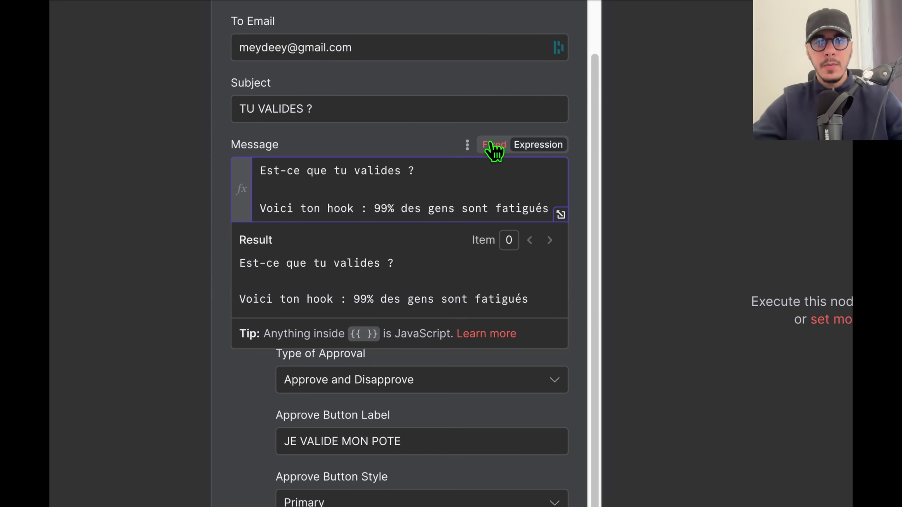
pyautogui.click(493, 145)
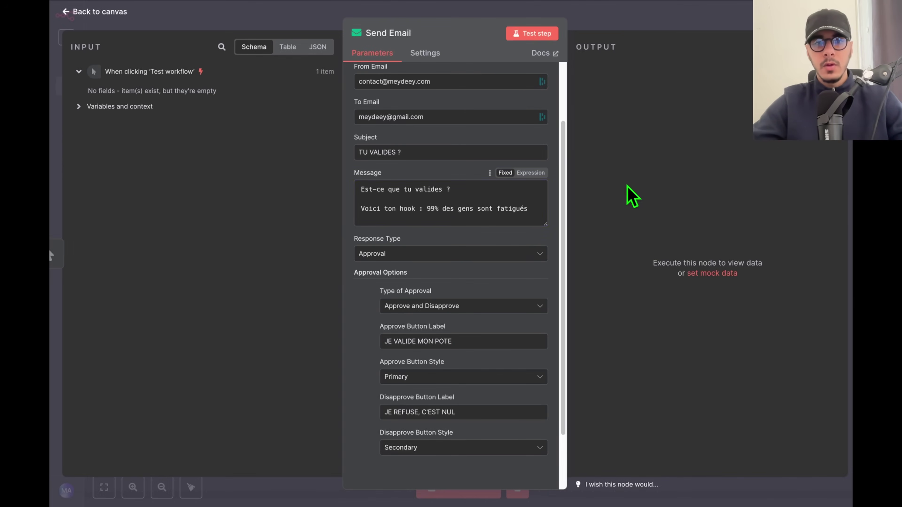
pyautogui.click(525, 36)
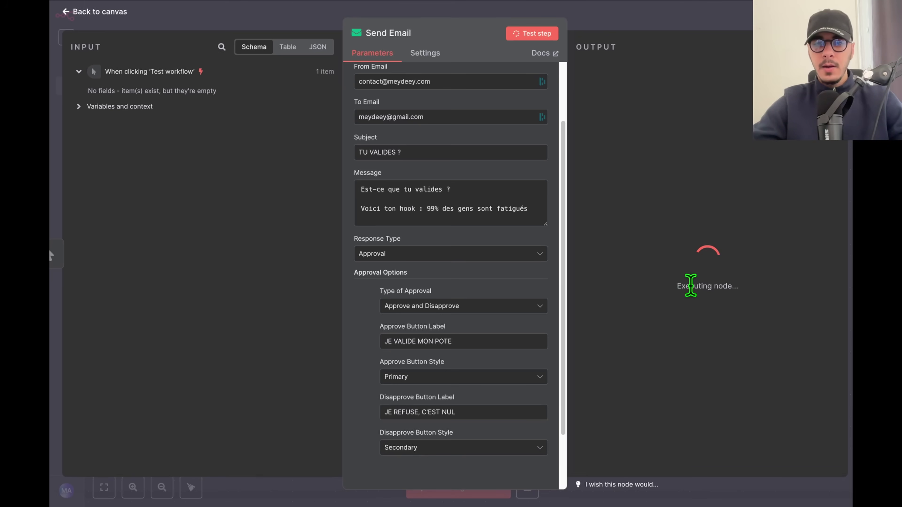
pyautogui.click(715, 26)
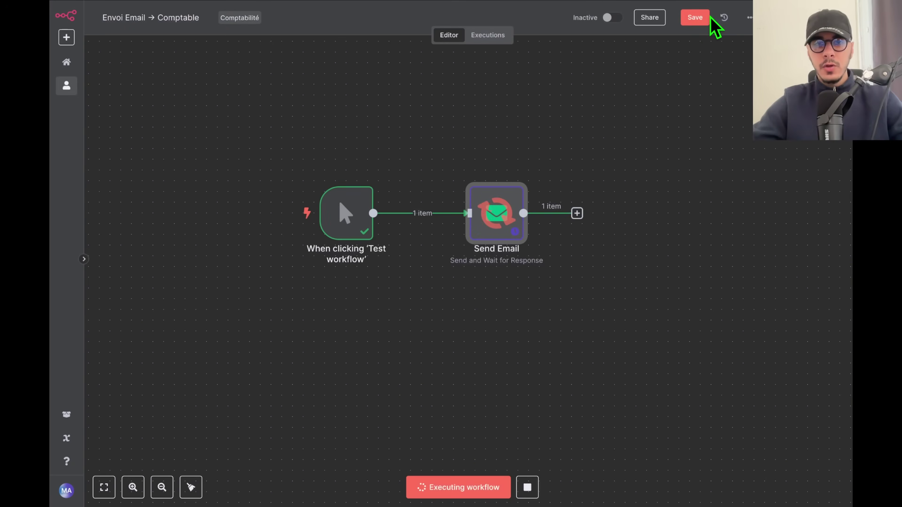
pyautogui.scroll(5, 503, 242)
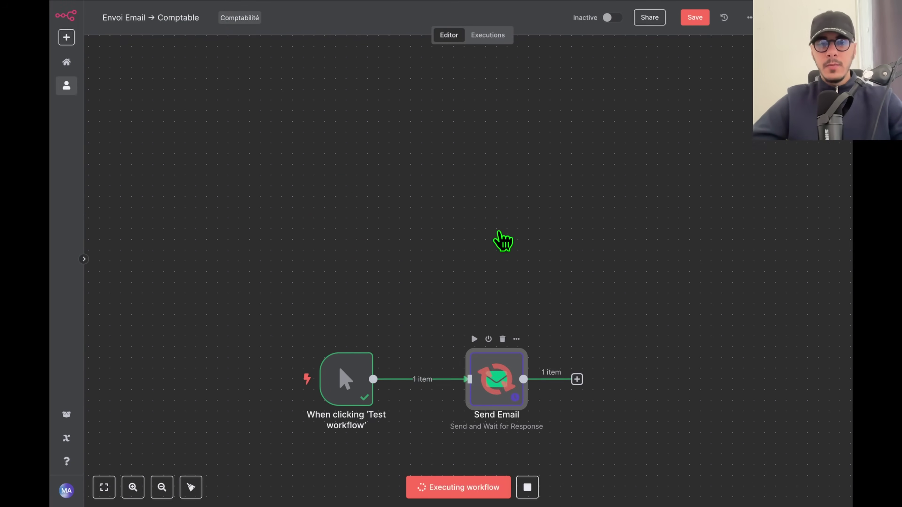
pyautogui.scroll(-3, 503, 242)
pyautogui.scroll(5, 492, 342)
pyautogui.scroll(-5, 489, 333)
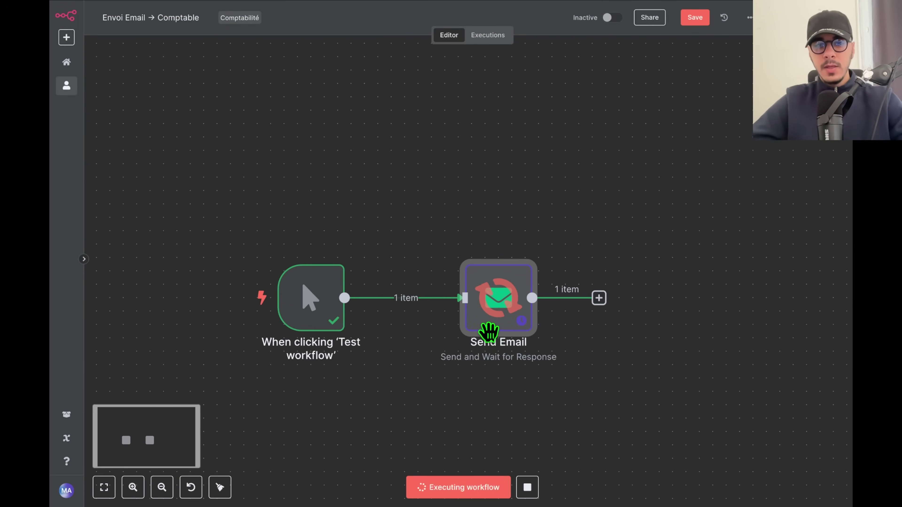
pyautogui.moveTo(500, 363); pyautogui.dragTo(486, 275)
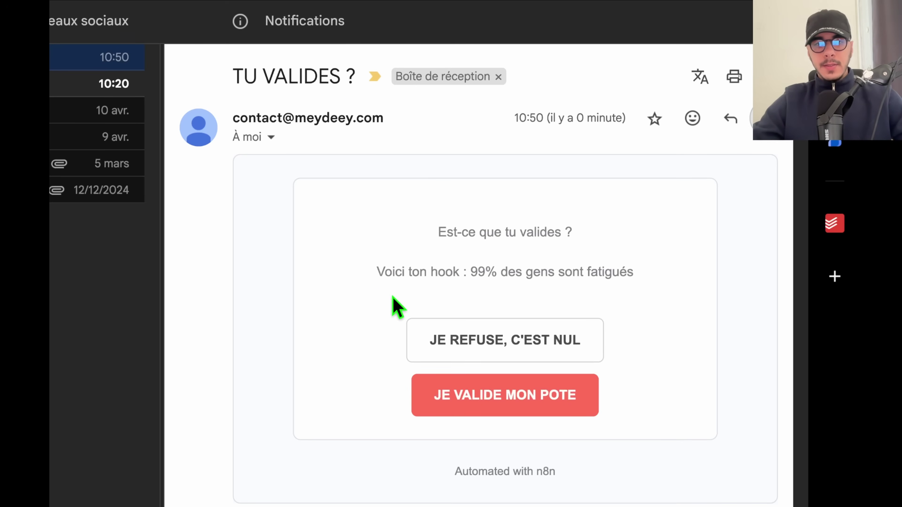
# Read the e-mail's question and hook line, then approve with JE VALIDE MON POTE.
pyautogui.moveTo(438, 233); pyautogui.dragTo(578, 237)
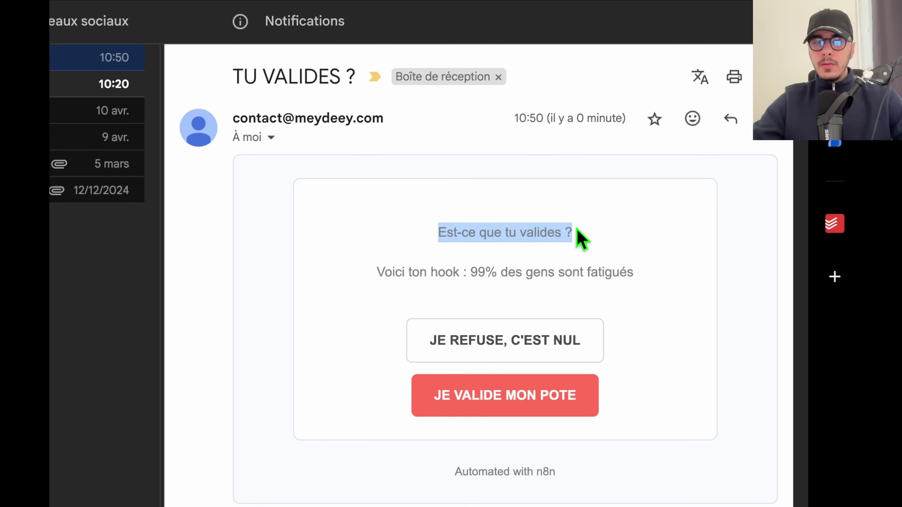
pyautogui.click(379, 272)
pyautogui.moveTo(379, 272); pyautogui.dragTo(624, 268)
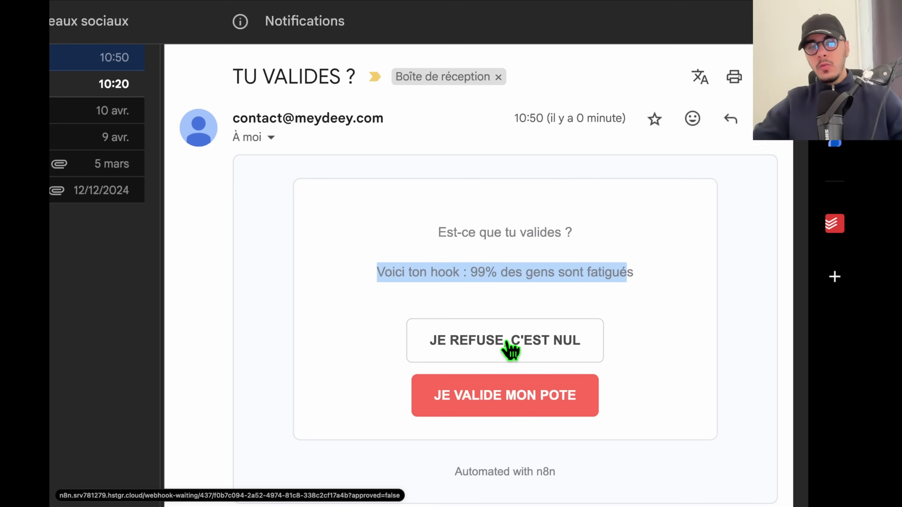
pyautogui.click(421, 273)
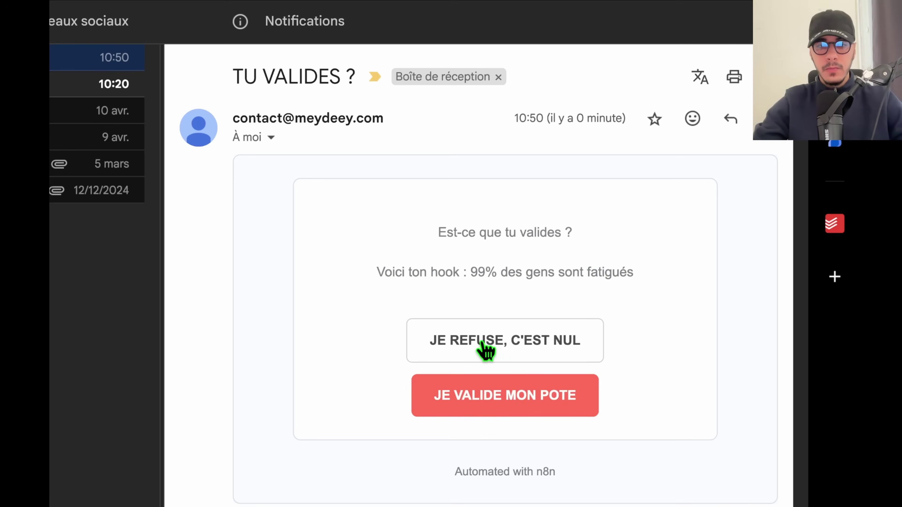
pyautogui.click(515, 402)
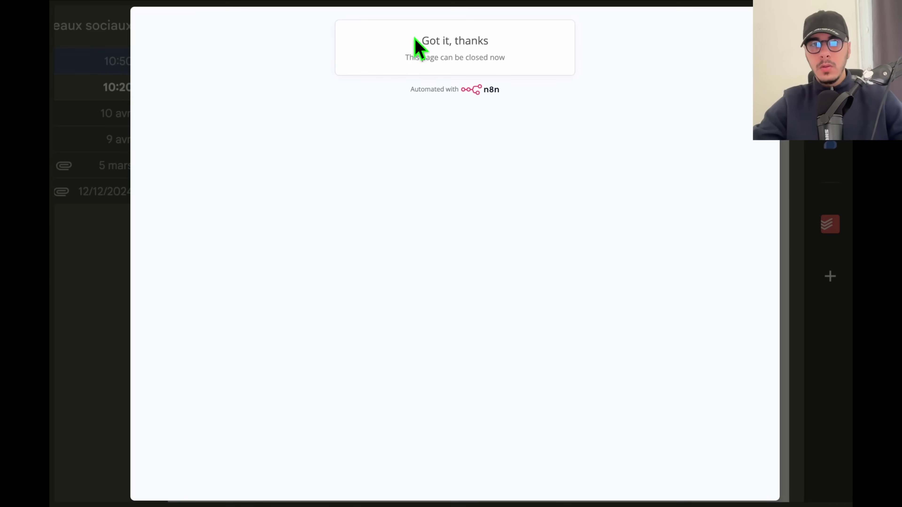
# Close the 'Got it, thanks' confirmation page and return to the n8n editor.
pyautogui.moveTo(414, 37); pyautogui.dragTo(500, 41)
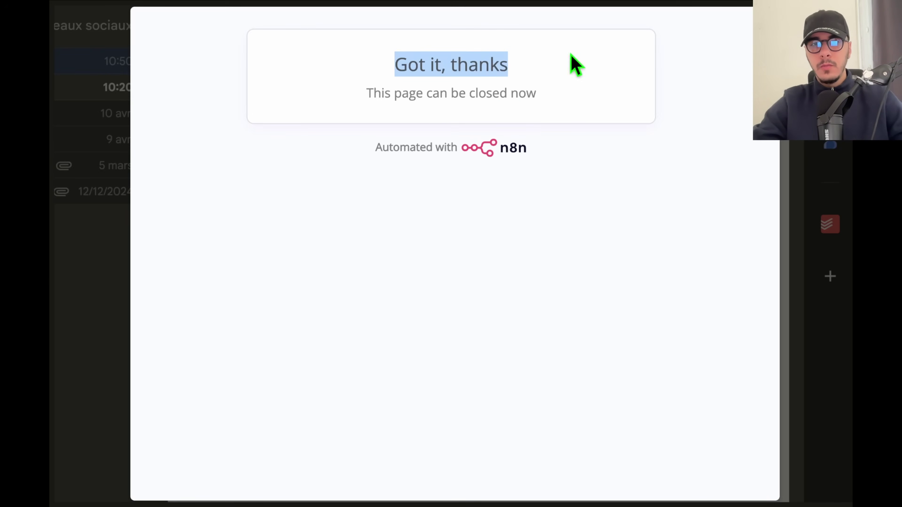
pyautogui.press('super+w')
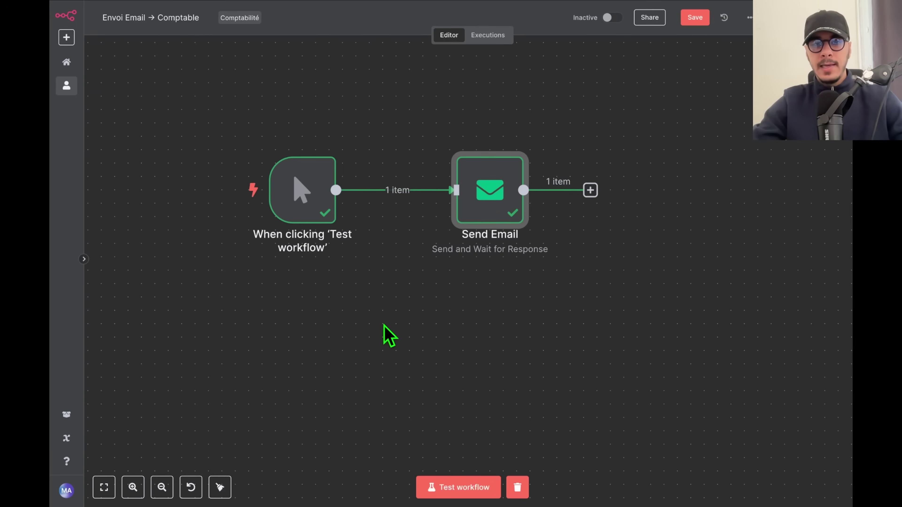
pyautogui.moveTo(499, 213)
pyautogui.moveTo(622, 137); pyautogui.dragTo(681, 195)
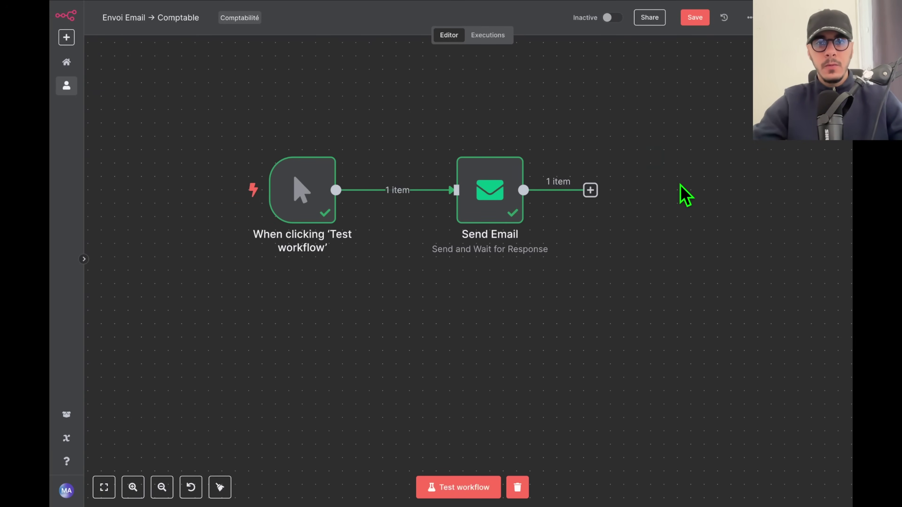
# Check the Send Email output shows approved: true, then reposition the workflow.
pyautogui.doubleClick(489, 203)
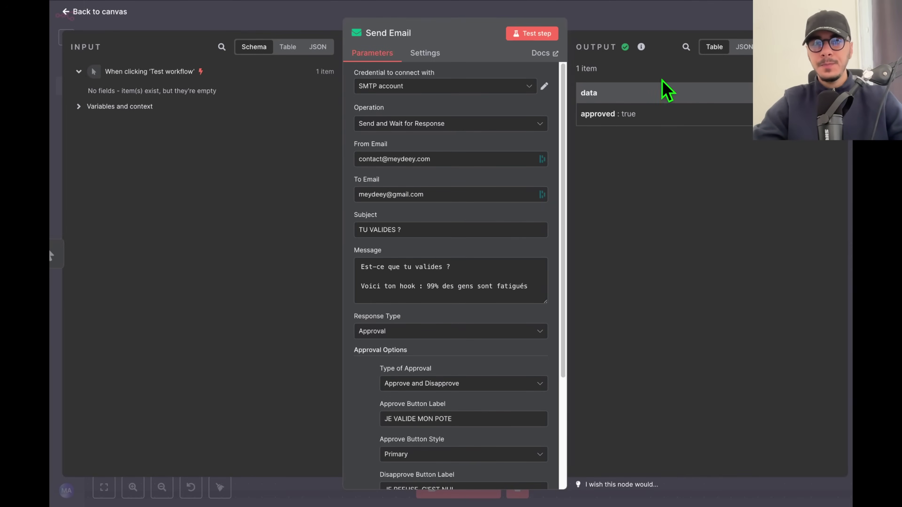
pyautogui.click(650, 27)
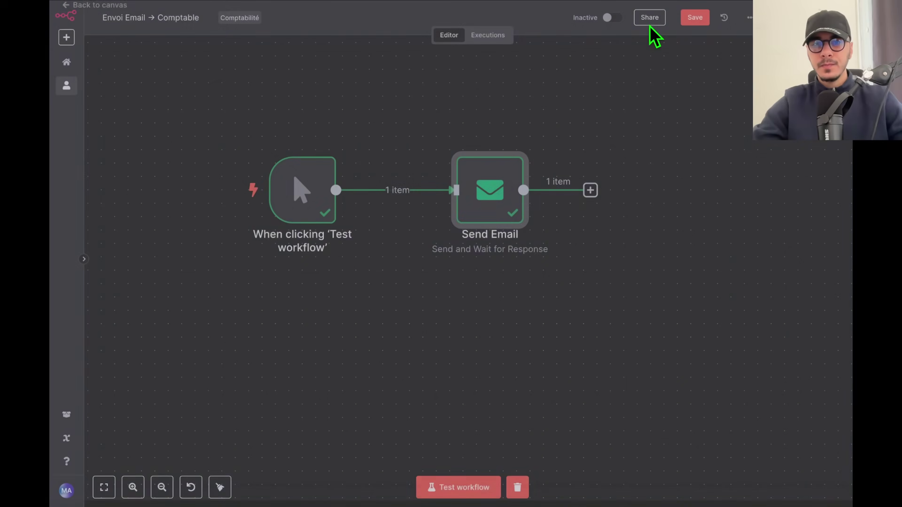
pyautogui.moveTo(628, 304); pyautogui.dragTo(495, 331)
pyautogui.moveTo(458, 227); pyautogui.dragTo(439, 227)
pyautogui.click(292, 158)
# Move Send Email back near the trigger, then delete it.
pyautogui.hscroll(-5, 288, 299)
pyautogui.moveTo(484, 266); pyautogui.dragTo(540, 246)
pyautogui.scroll(-3, 439, 270)
pyautogui.scroll(5, 439, 270)
pyautogui.moveTo(551, 249); pyautogui.dragTo(459, 250)
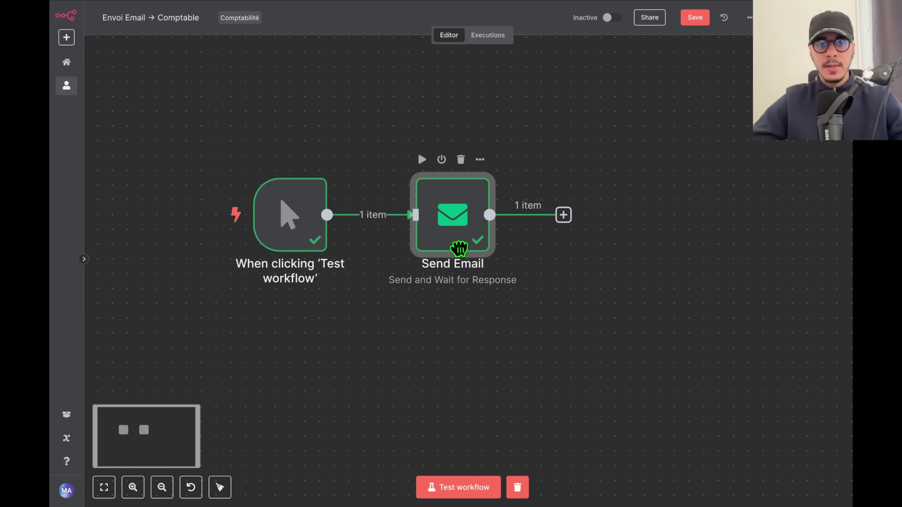
pyautogui.hscroll(-3, 420, 323)
pyautogui.press('Delete')
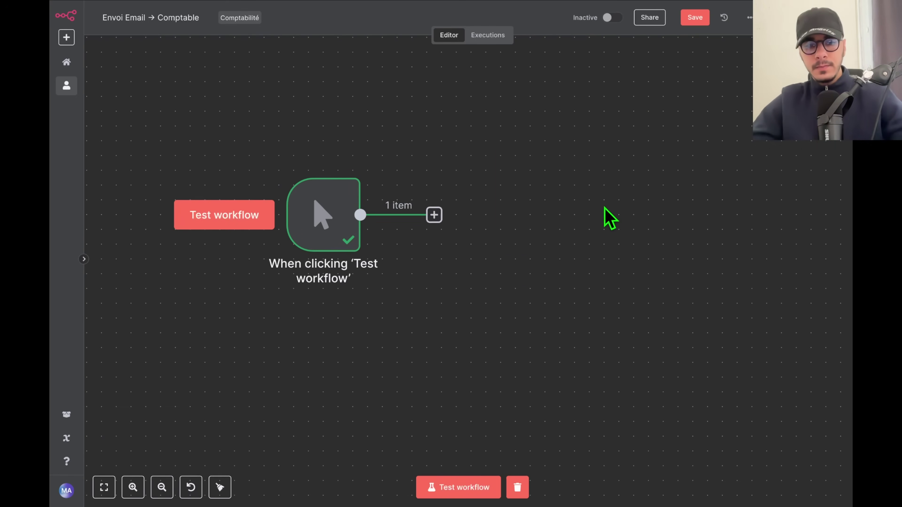
# Run a test of the workflow with only the manual trigger.
pyautogui.press('Tab')
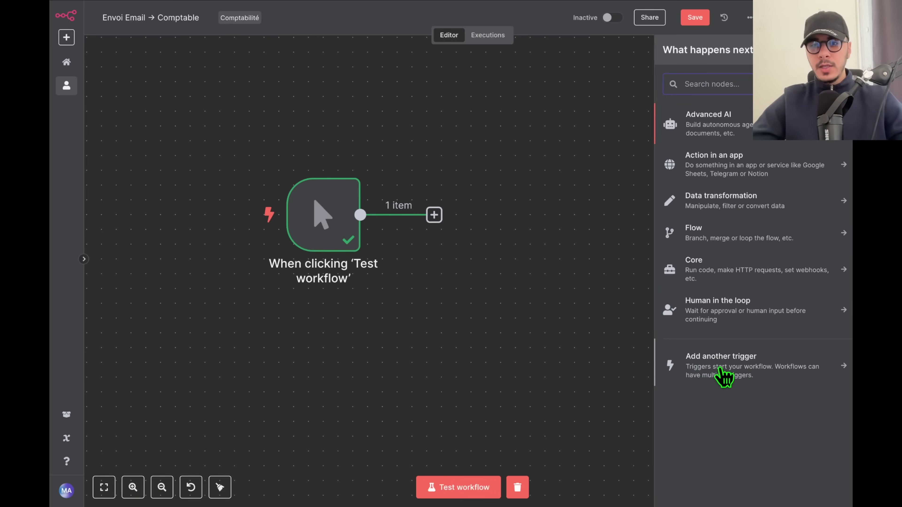
pyautogui.click(553, 349)
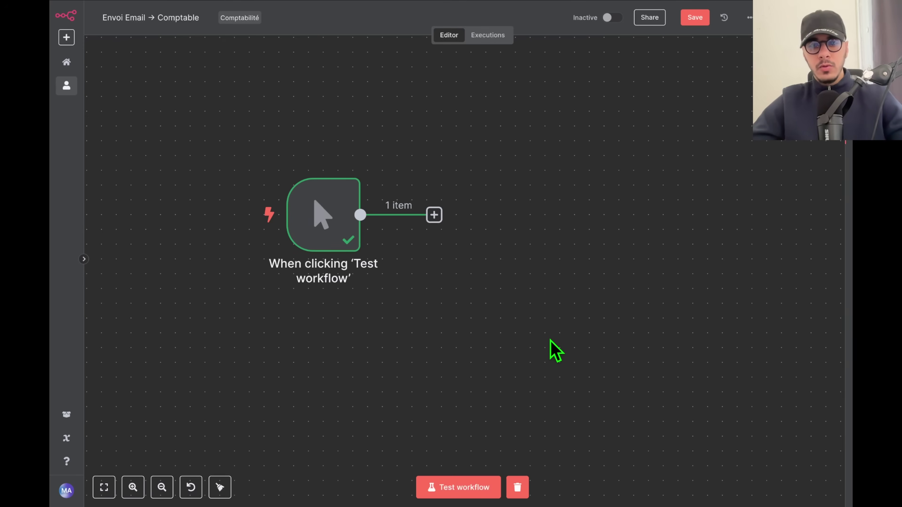
pyautogui.press('Tab')
pyautogui.click(316, 195)
pyautogui.scroll(-2, 320, 199)
pyautogui.click(486, 489)
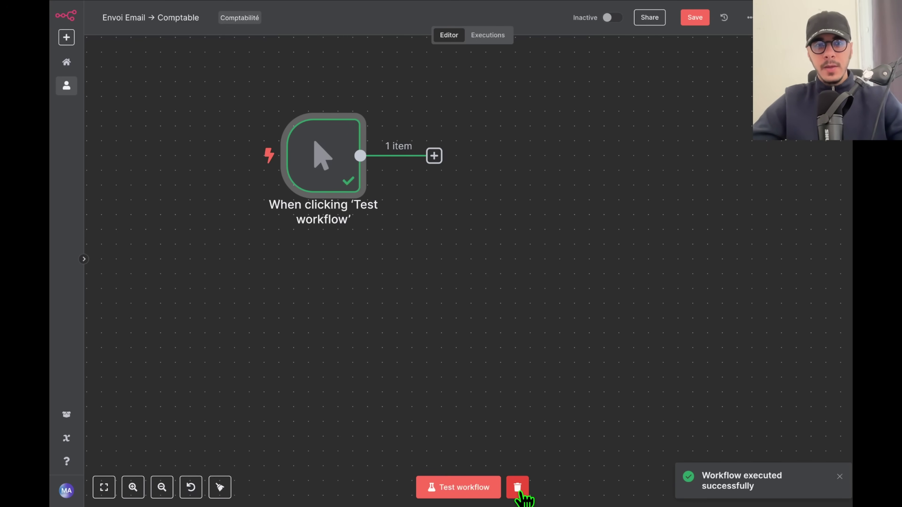
# Add a Send Email node after the trigger, test-run it, then delete it again.
pyautogui.click(434, 156)
pyautogui.write('send')
pyautogui.click(704, 171)
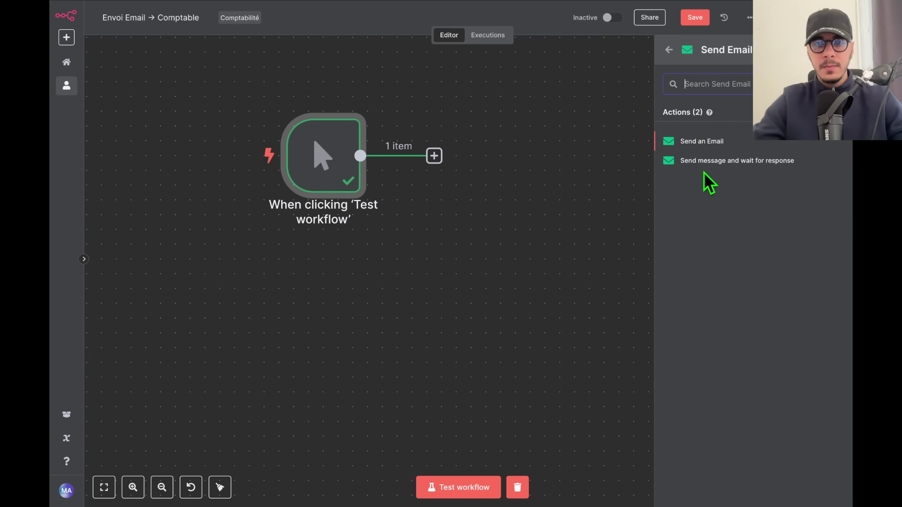
pyautogui.click(704, 172)
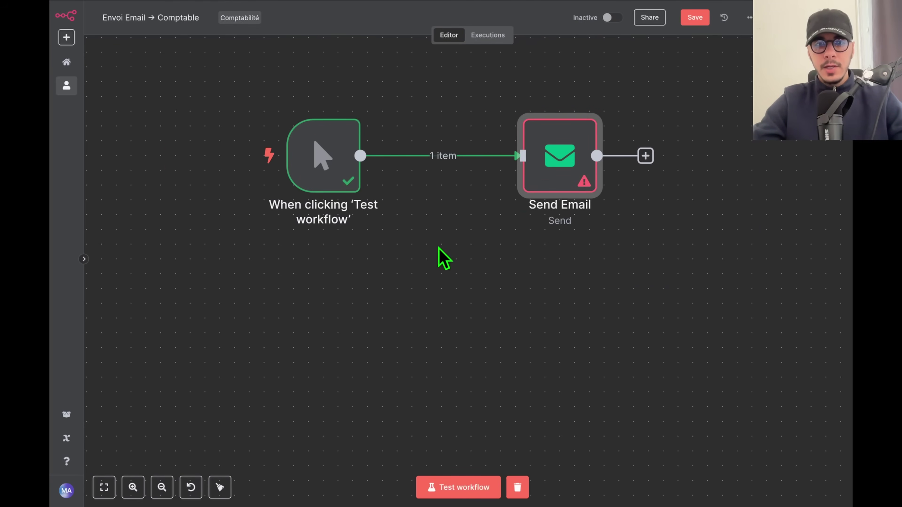
pyautogui.click(459, 485)
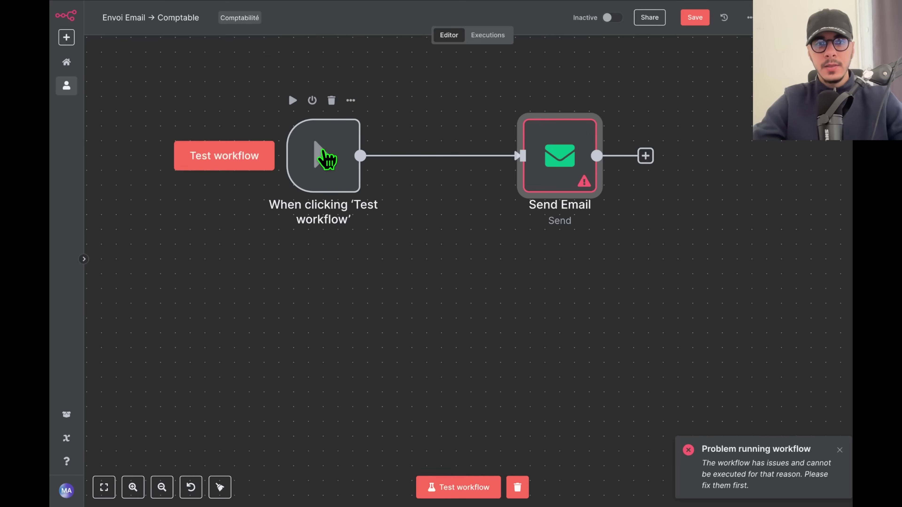
pyautogui.click(518, 488)
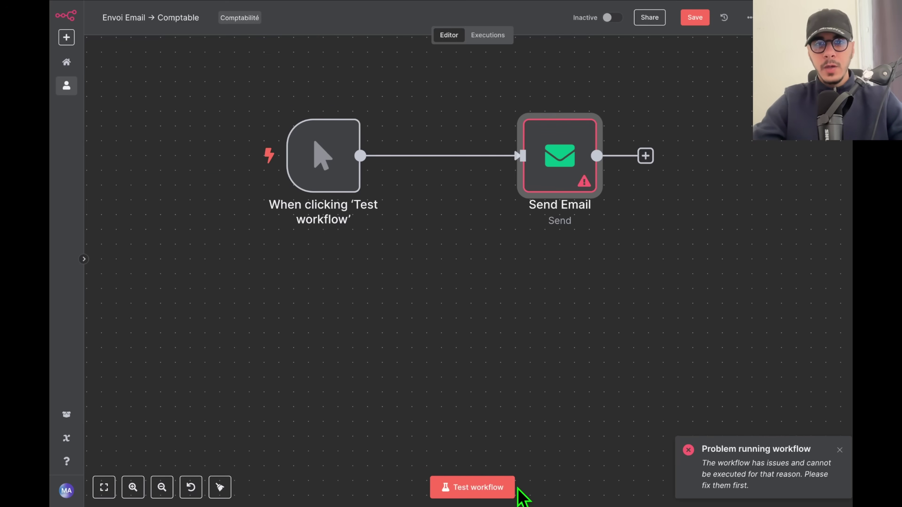
pyautogui.press('Delete')
pyautogui.click(409, 156)
# Add a Google Sheets 'Append row in sheet' node targeting TEST N8N, sheet Feuille 1, with the other Google credential.
pyautogui.write('shett')
pyautogui.press('BackSpace')
pyautogui.press('BackSpace')
pyautogui.write('et')
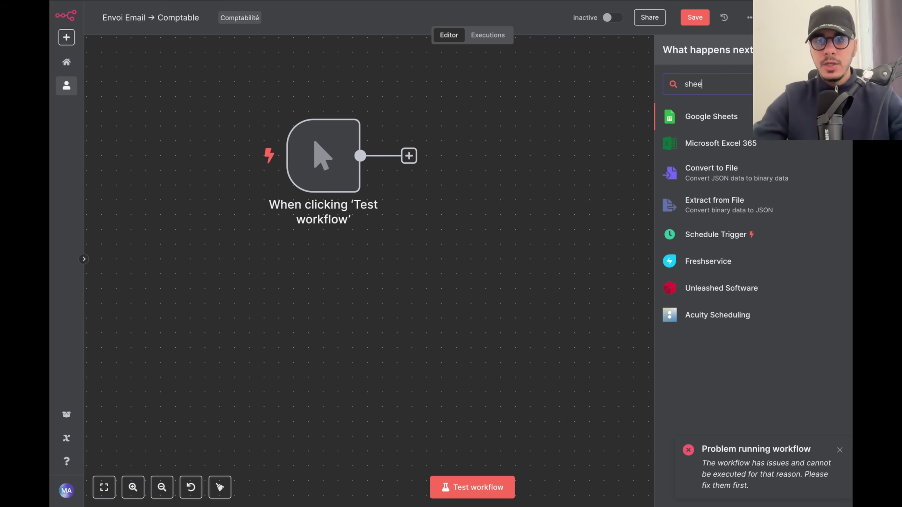
pyautogui.click(741, 122)
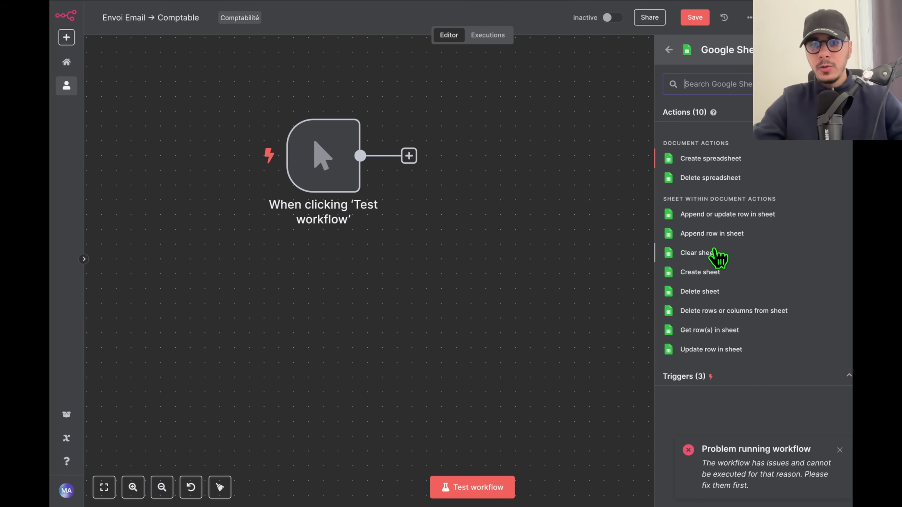
pyautogui.click(721, 235)
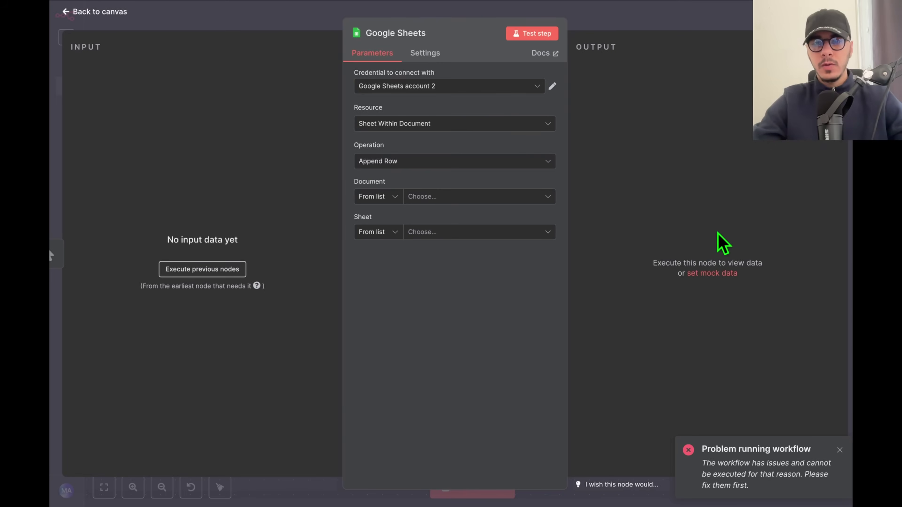
pyautogui.click(435, 206)
pyautogui.click(448, 86)
pyautogui.click(415, 111)
pyautogui.click(423, 199)
pyautogui.click(426, 242)
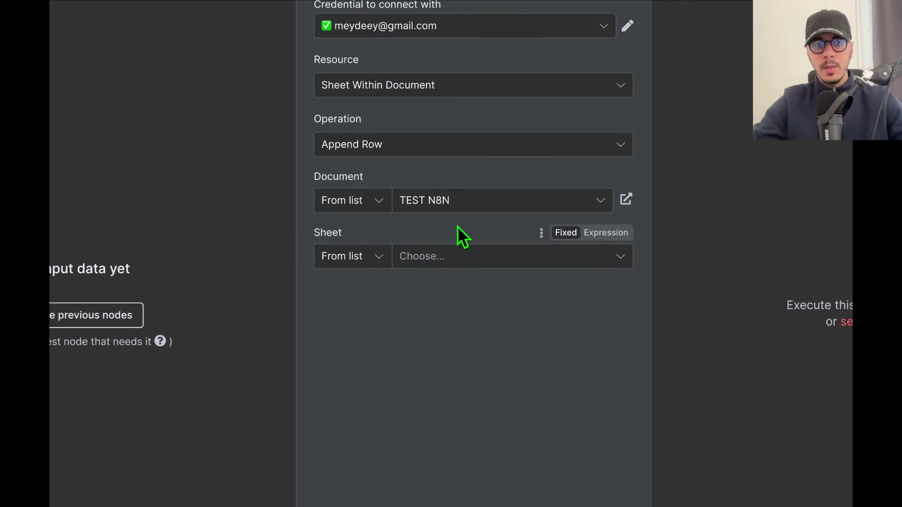
pyautogui.click(467, 254)
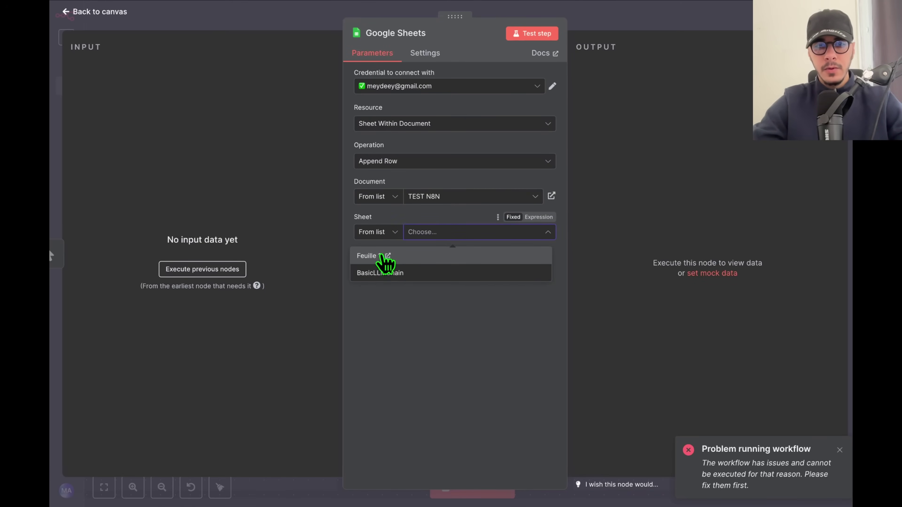
pyautogui.click(382, 256)
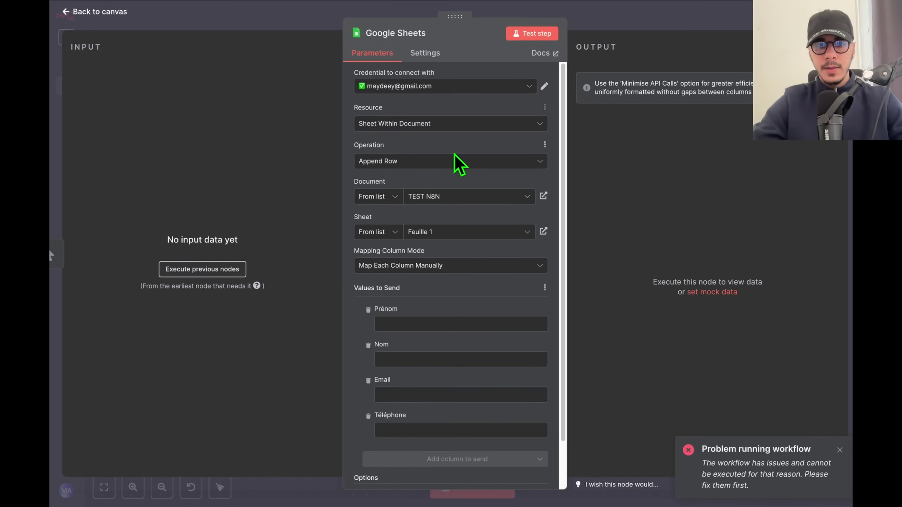
# Fill Prénom, Nom, Email and Téléphone with placeholder test text and close the node.
pyautogui.scroll(-2, 428, 290)
pyautogui.click(424, 271)
pyautogui.write('sdfsdfdsfs')
pyautogui.click(392, 305)
pyautogui.write('fdsvdfsv')
pyautogui.click(393, 343)
pyautogui.write('vsdvcdcv')
pyautogui.click(388, 376)
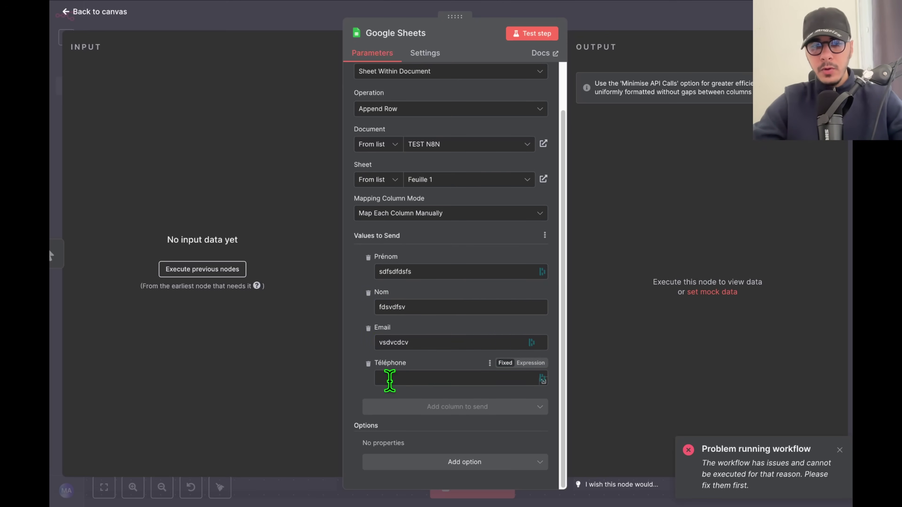
pyautogui.write('dsvxfssfvx')
pyautogui.click(739, 13)
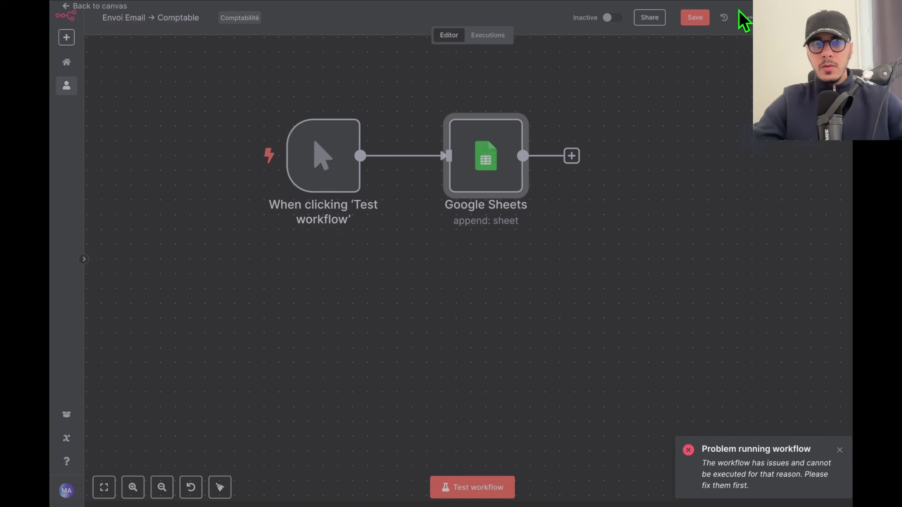
# Save the workflow and test-run it, appending one row through Google Sheets.
pyautogui.click(695, 17)
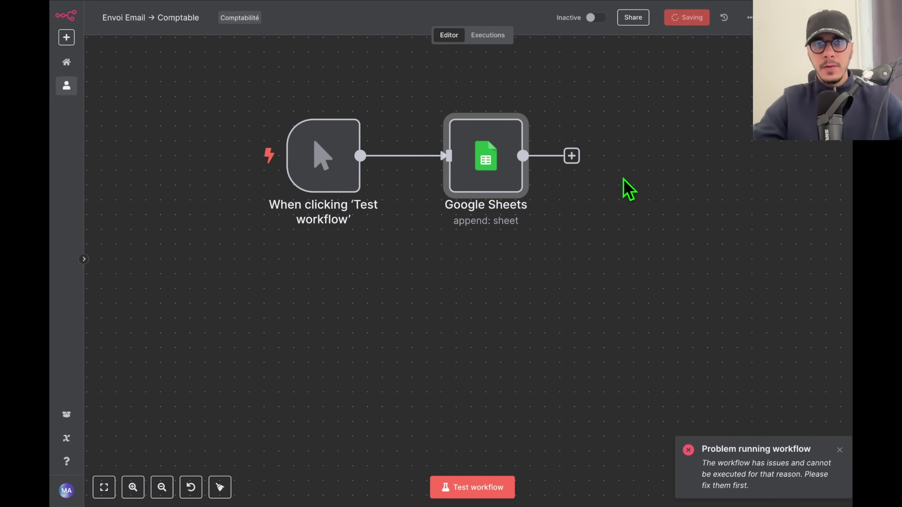
pyautogui.click(478, 487)
pyautogui.moveTo(496, 162)
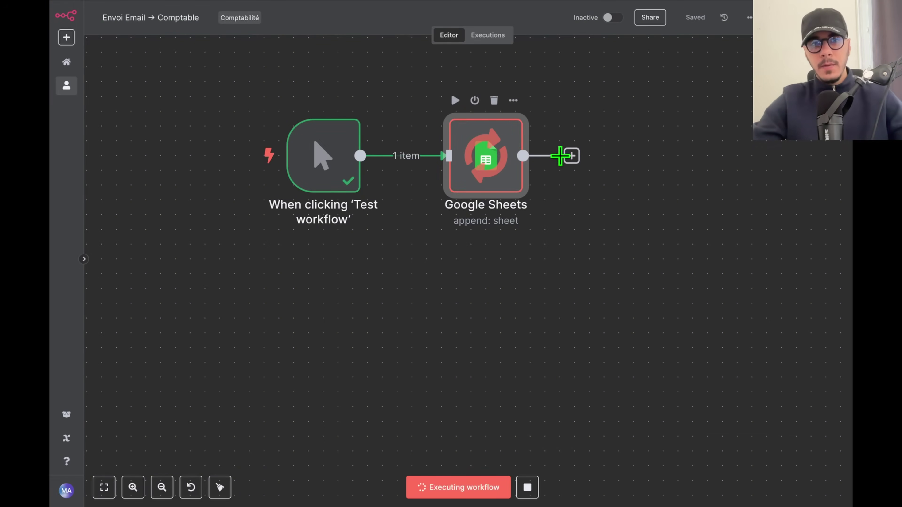
pyautogui.moveTo(647, 155); pyautogui.dragTo(655, 205)
pyautogui.moveTo(540, 201)
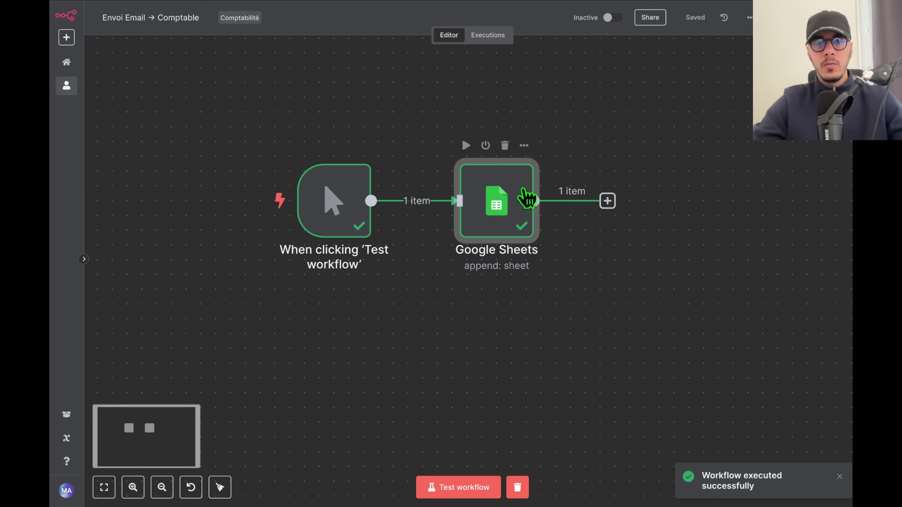
# Inspect the Google Sheets node's output row, then return to the canvas.
pyautogui.doubleClick(496, 213)
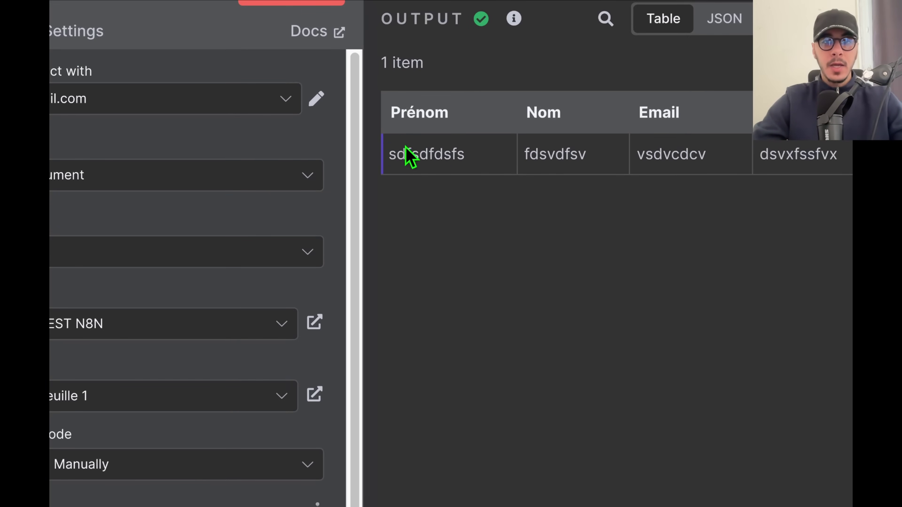
pyautogui.doubleClick(405, 108)
pyautogui.click(538, 151)
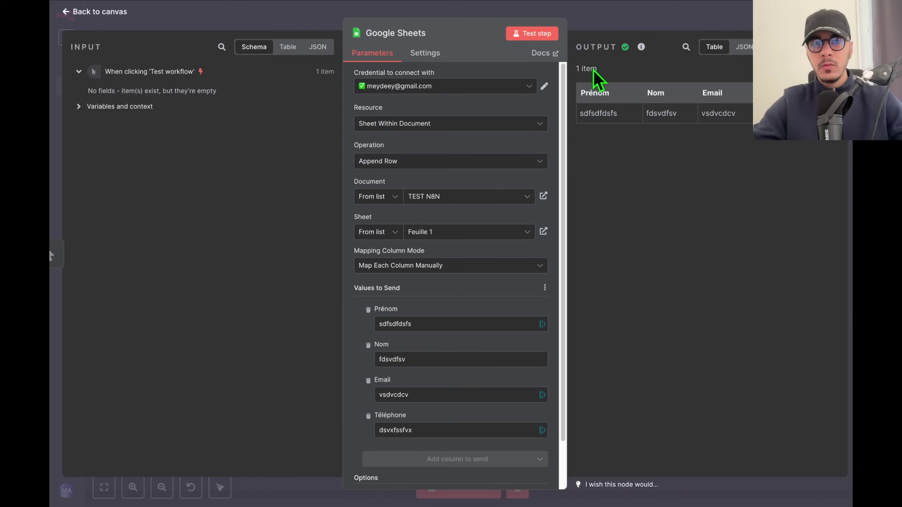
pyautogui.press('Escape')
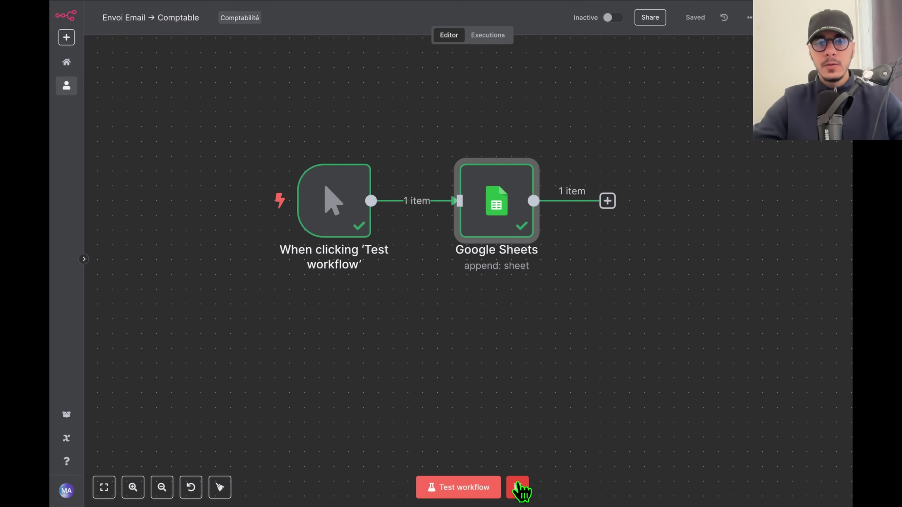
pyautogui.doubleClick(497, 238)
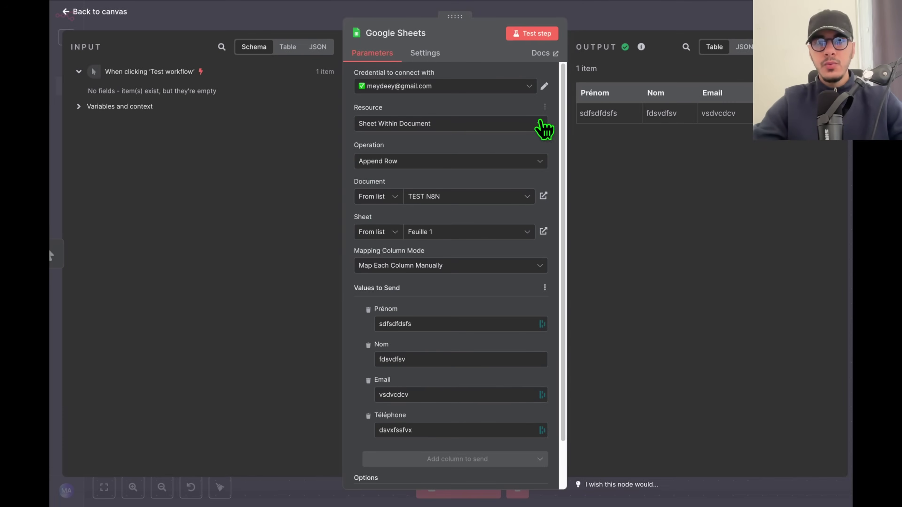
pyautogui.press('Escape')
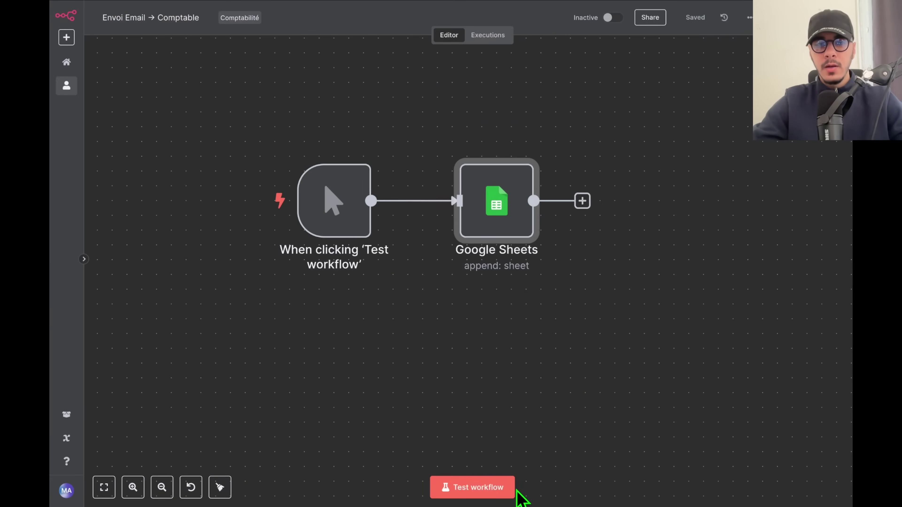
pyautogui.doubleClick(492, 213)
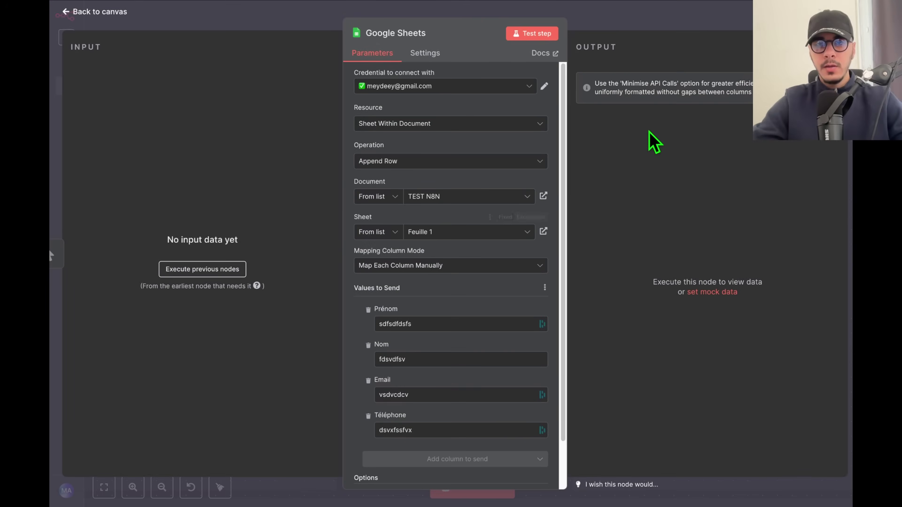
pyautogui.click(685, 27)
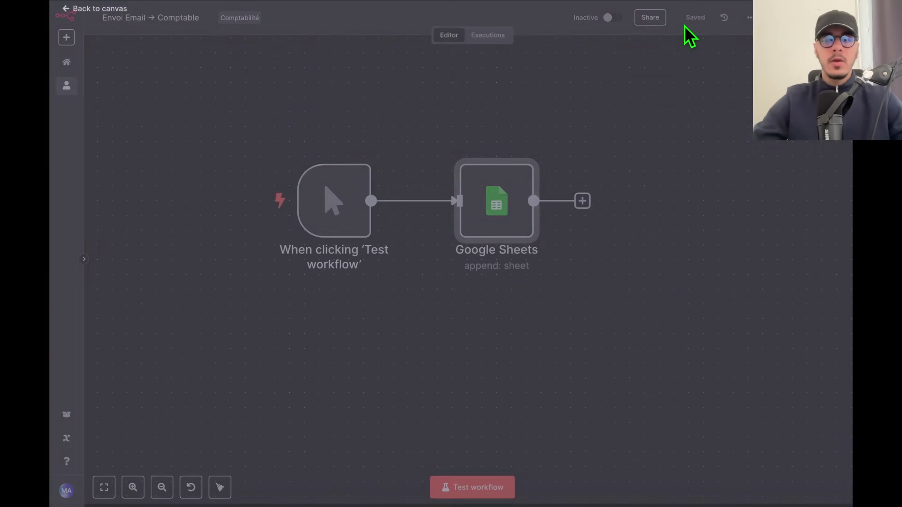
# Delete the Google Sheets node from the canvas.
pyautogui.scroll(-2, 553, 204)
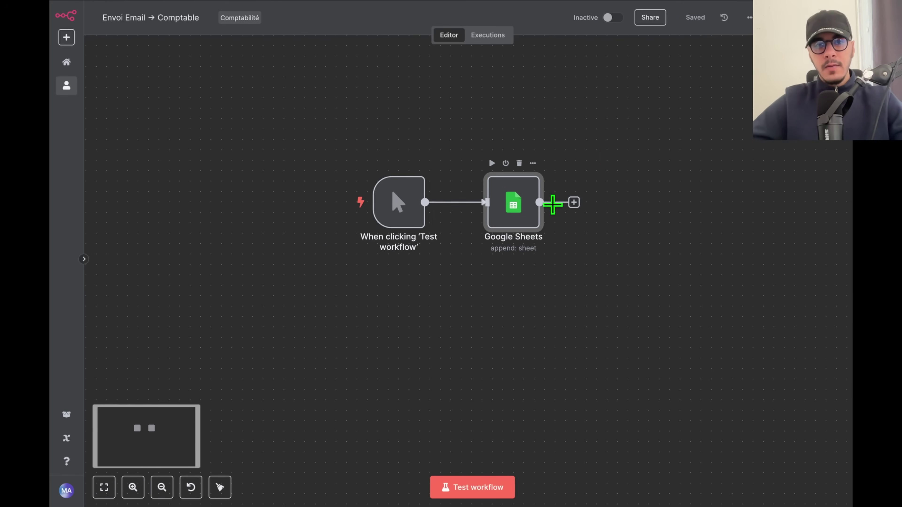
pyautogui.moveTo(590, 135); pyautogui.dragTo(602, 157)
pyautogui.moveTo(440, 244)
pyautogui.scroll(3, 479, 255)
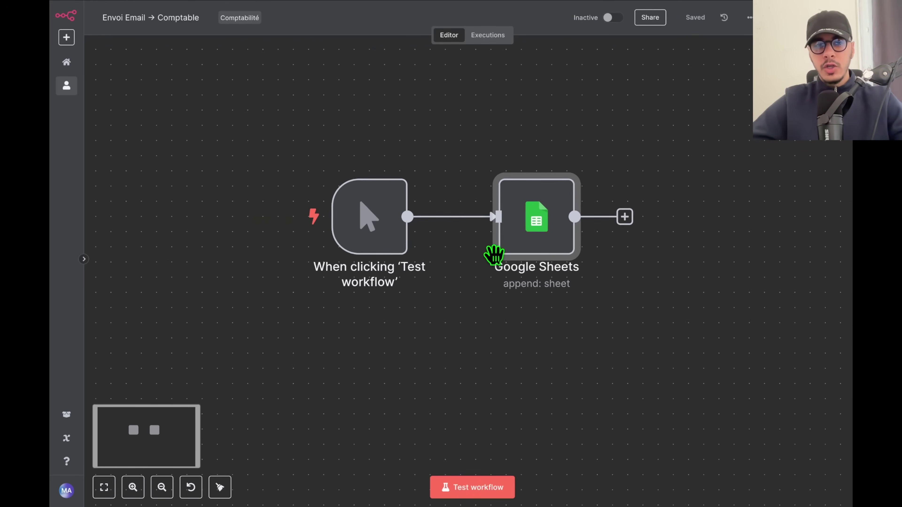
pyautogui.click(454, 298)
pyautogui.moveTo(453, 298); pyautogui.dragTo(463, 316)
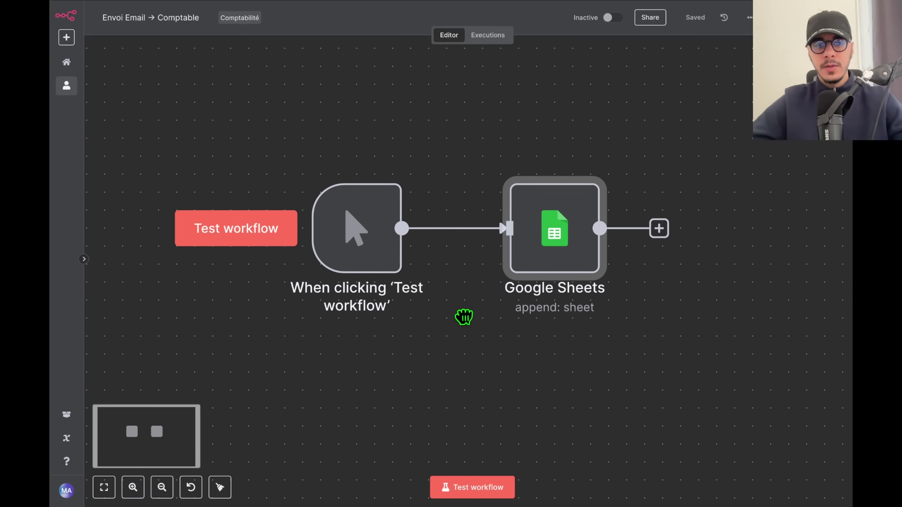
pyautogui.press('Delete')
# Test-run the workflow so the manual trigger returns 1 item.
pyautogui.scroll(-2, 523, 222)
pyautogui.scroll(-2, 533, 271)
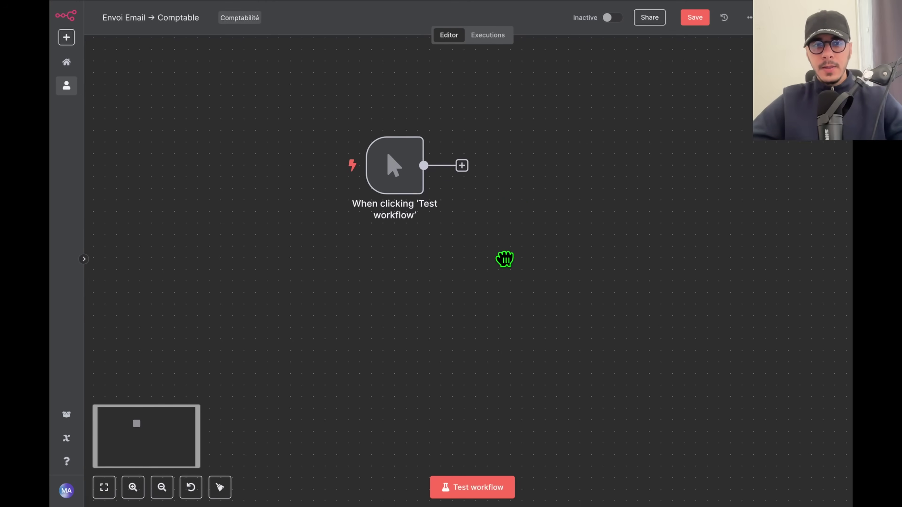
pyautogui.moveTo(403, 178); pyautogui.dragTo(413, 153)
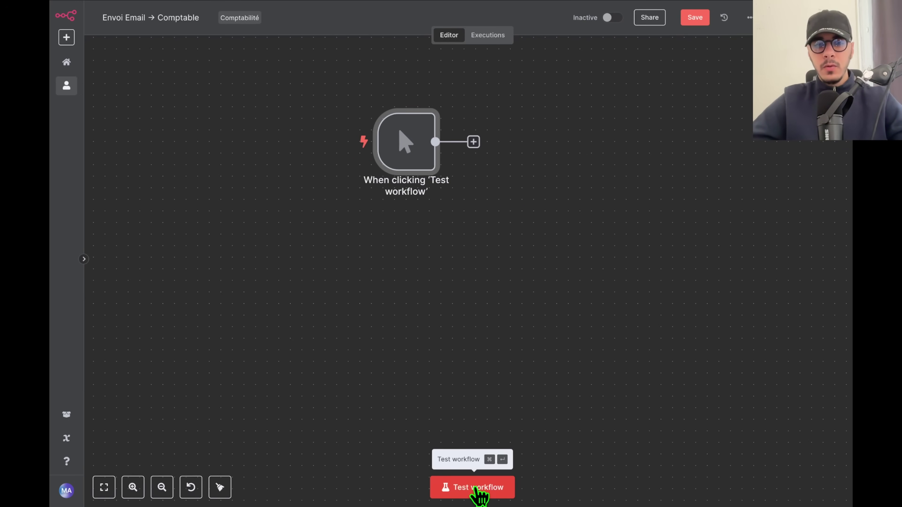
pyautogui.click(477, 490)
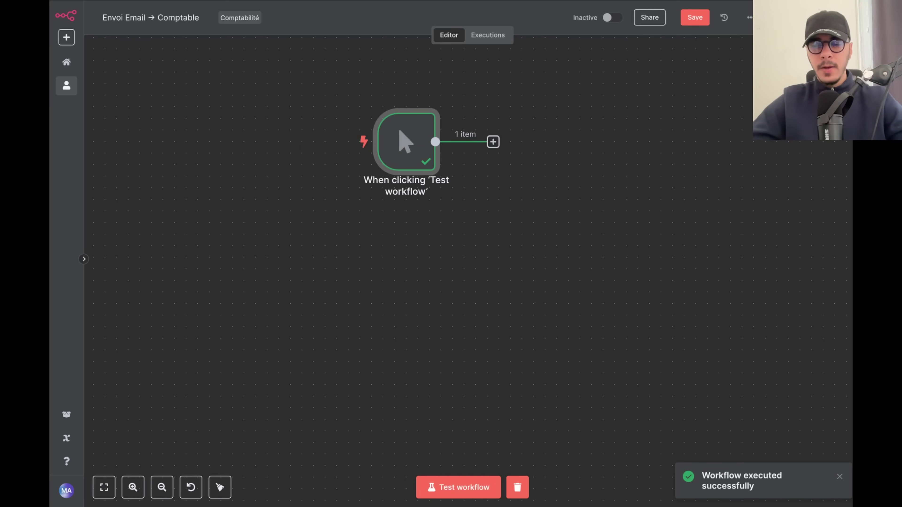
# Add another trigger of type 'On webhook call'.
pyautogui.click(835, 55)
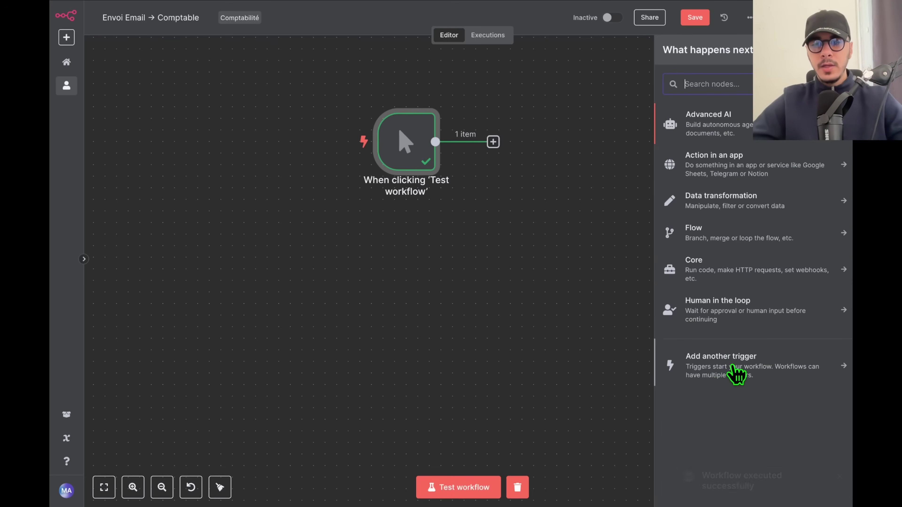
pyautogui.click(734, 373)
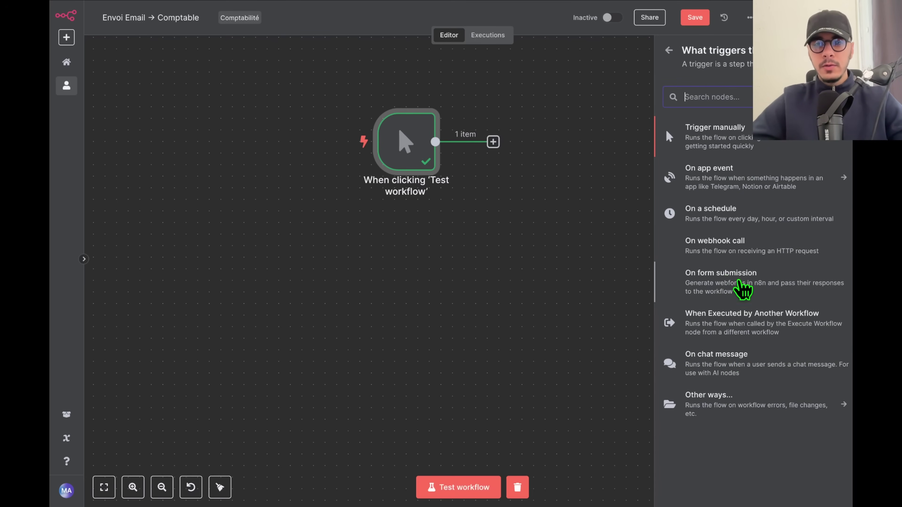
pyautogui.click(741, 246)
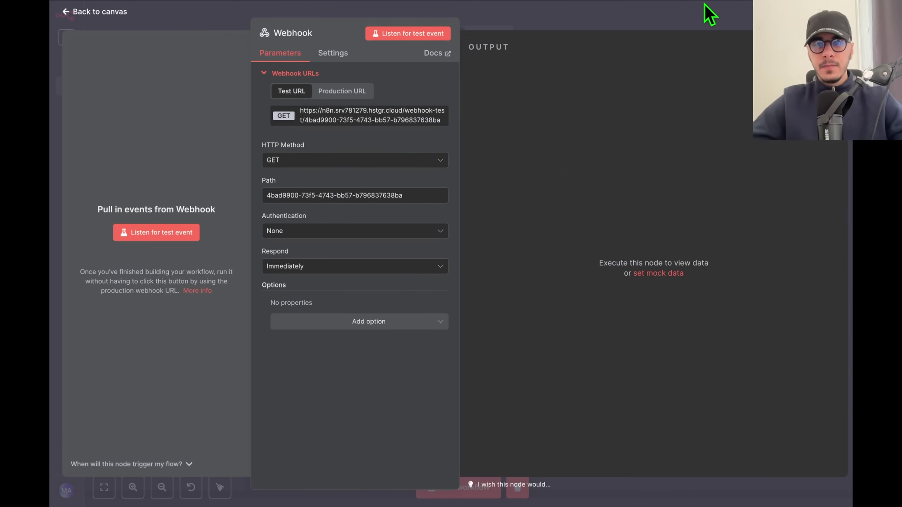
# Close the Webhook editor and paste two copies of the node, Webhook1 and Webhook2.
pyautogui.click(709, 14)
pyautogui.moveTo(560, 141); pyautogui.dragTo(394, 301)
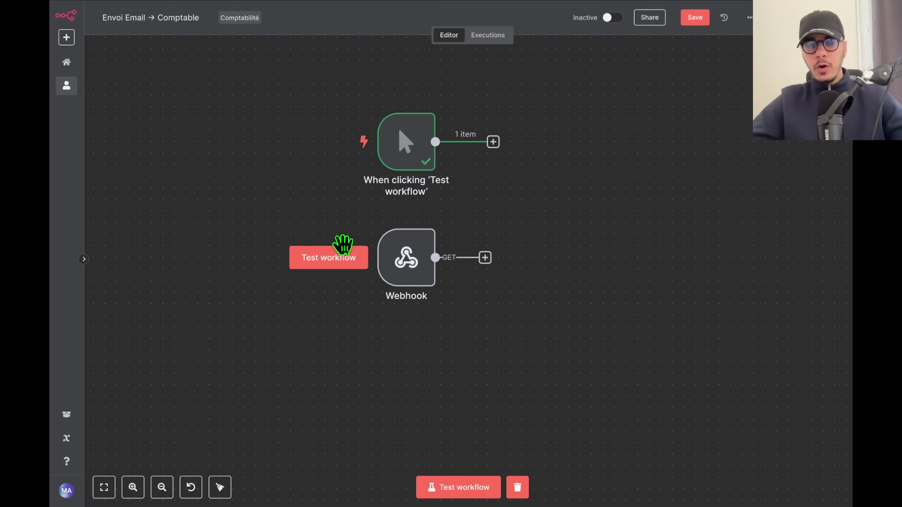
pyautogui.moveTo(438, 324); pyautogui.dragTo(344, 220)
pyautogui.hotkey('ctrl', 'c')
pyautogui.hotkey('ctrl', 'v')
pyautogui.moveTo(594, 349); pyautogui.dragTo(394, 369)
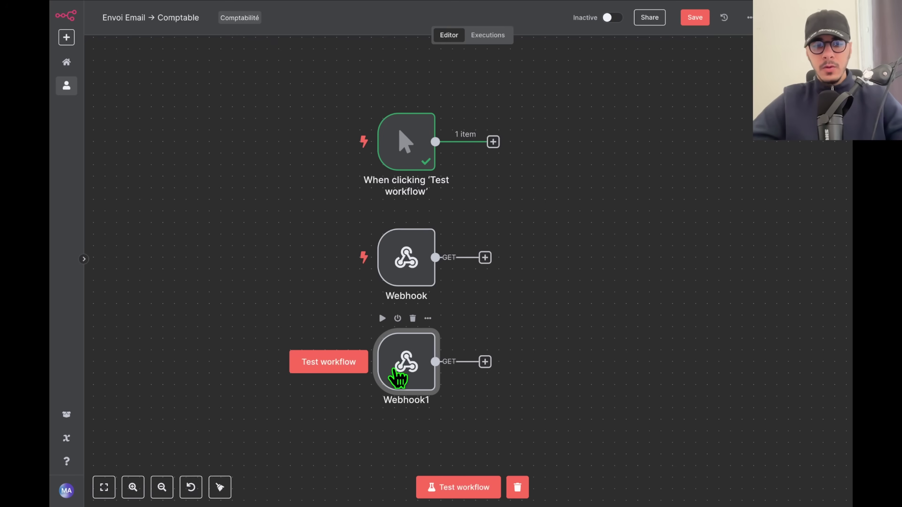
pyautogui.hotkey('ctrl', 'v')
pyautogui.moveTo(600, 341); pyautogui.dragTo(660, 134)
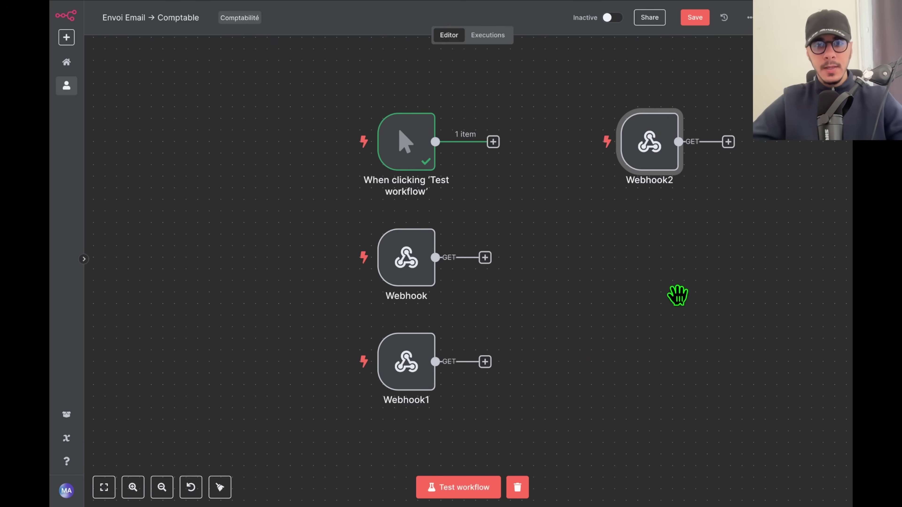
# Rearrange the three Webhook nodes in a column beside the manual trigger.
pyautogui.moveTo(674, 296); pyautogui.dragTo(584, 262)
pyautogui.moveTo(597, 120); pyautogui.dragTo(608, 120)
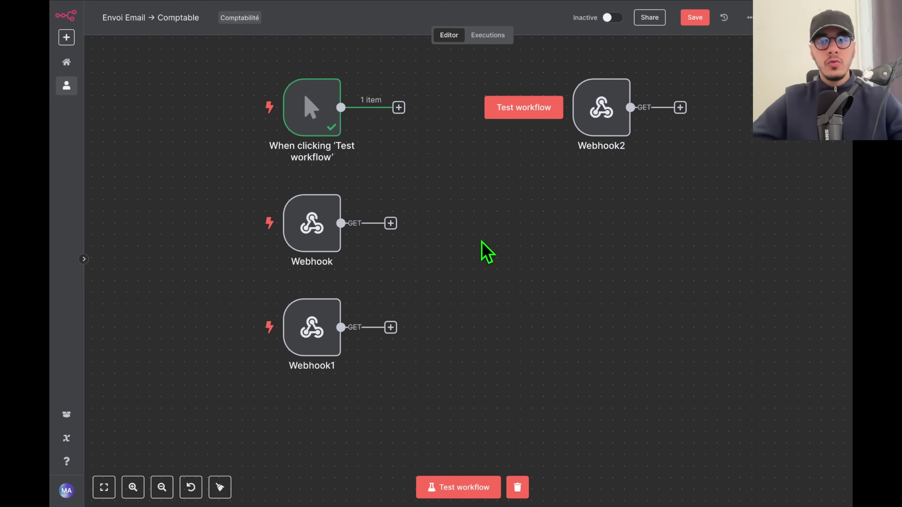
pyautogui.moveTo(490, 236); pyautogui.dragTo(656, 76)
pyautogui.moveTo(241, 50); pyautogui.dragTo(665, 398)
pyautogui.click(666, 400)
pyautogui.moveTo(560, 147)
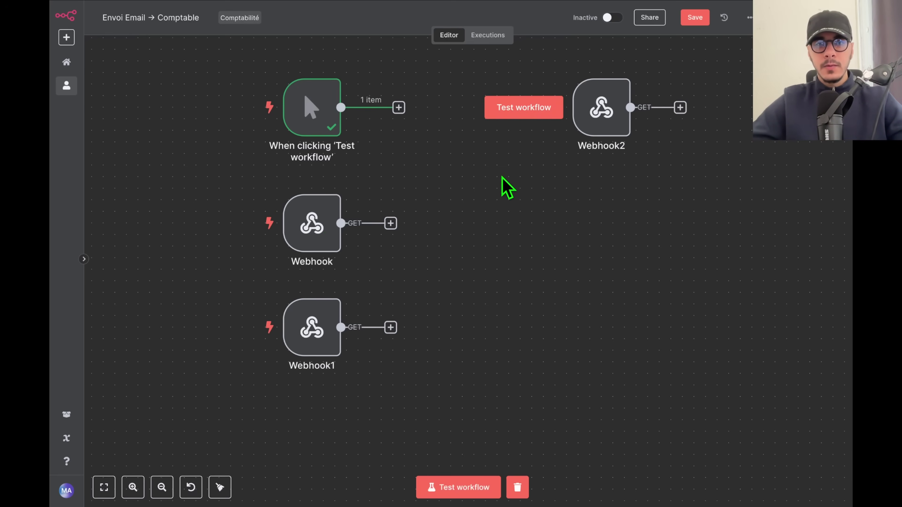
pyautogui.scroll(5, 518, 270)
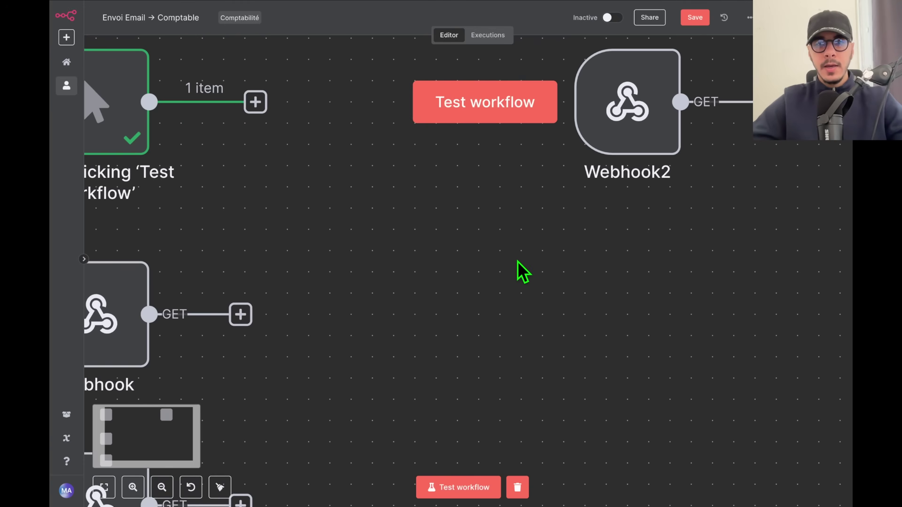
pyautogui.moveTo(556, 266); pyautogui.dragTo(515, 305)
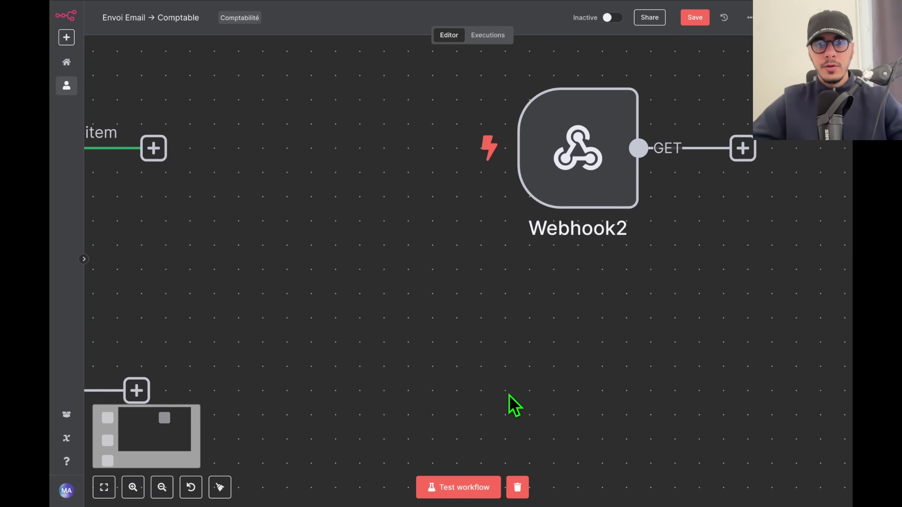
pyautogui.scroll(-5, 508, 356)
pyautogui.moveTo(457, 363); pyautogui.dragTo(399, 264)
pyautogui.scroll(-5, 404, 306)
pyautogui.moveTo(404, 306); pyautogui.dragTo(469, 207)
pyautogui.moveTo(511, 96)
pyautogui.moveTo(511, 96); pyautogui.dragTo(337, 305)
pyautogui.moveTo(345, 231); pyautogui.dragTo(343, 244)
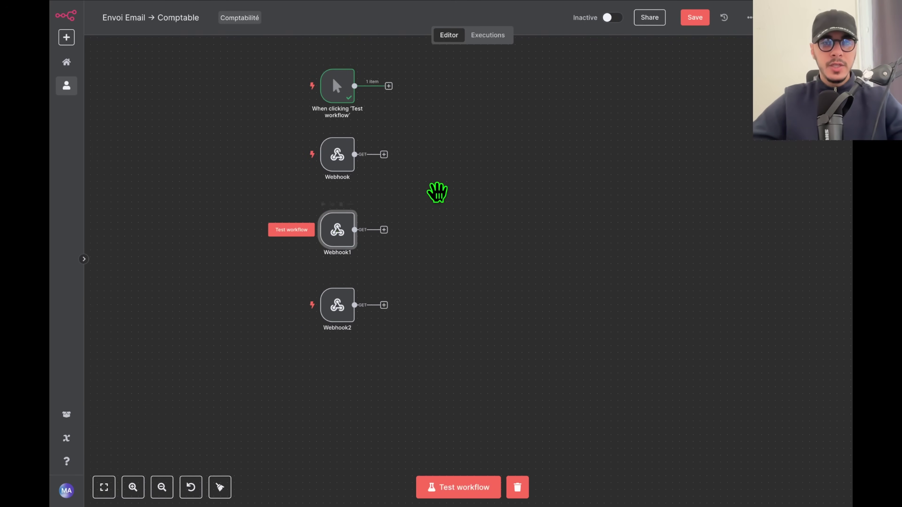
# Select the nodes on the canvas and move the manual trigger up and left.
pyautogui.scroll(2, 403, 202)
pyautogui.click(336, 187)
pyautogui.moveTo(479, 211); pyautogui.dragTo(421, 208)
pyautogui.moveTo(192, 57); pyautogui.dragTo(158, 55)
pyautogui.moveTo(157, 90); pyautogui.dragTo(230, 240)
pyautogui.moveTo(315, 413); pyautogui.dragTo(171, 60)
pyautogui.click(172, 60)
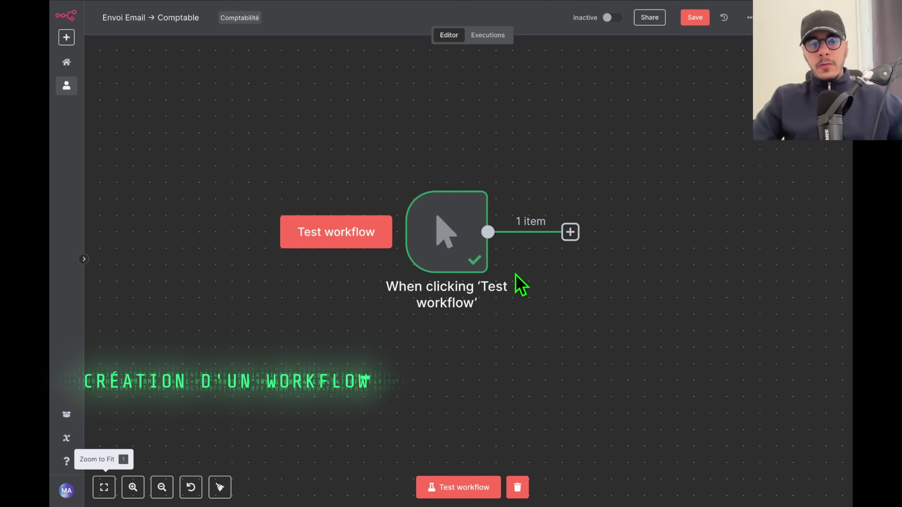
pyautogui.scroll(-3, 533, 287)
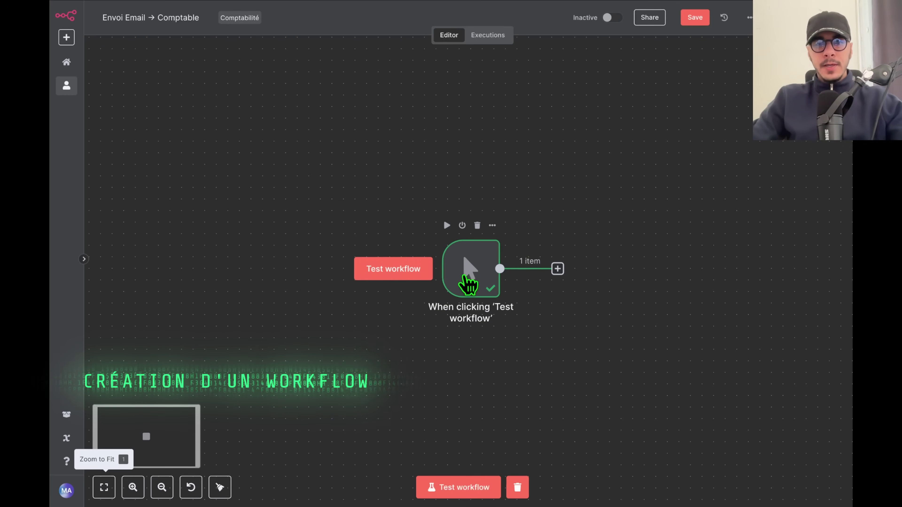
pyautogui.hscroll(5, 474, 285)
pyautogui.moveTo(333, 272); pyautogui.dragTo(288, 249)
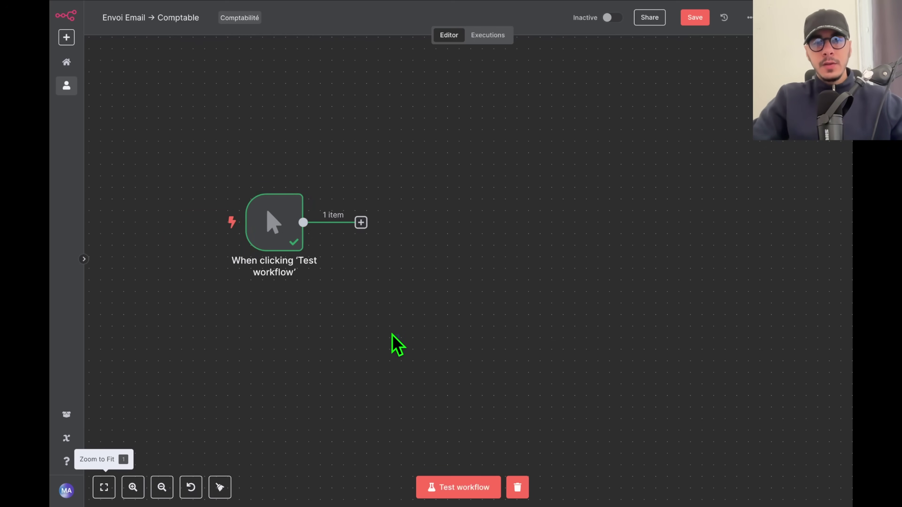
pyautogui.moveTo(399, 355); pyautogui.dragTo(222, 165)
# Add an AI Agent node after the trigger.
pyautogui.click(359, 305)
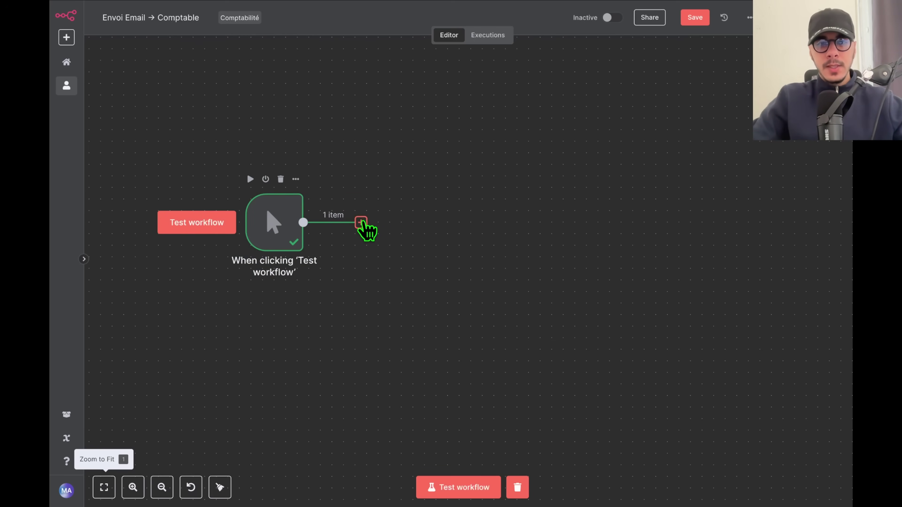
pyautogui.click(361, 223)
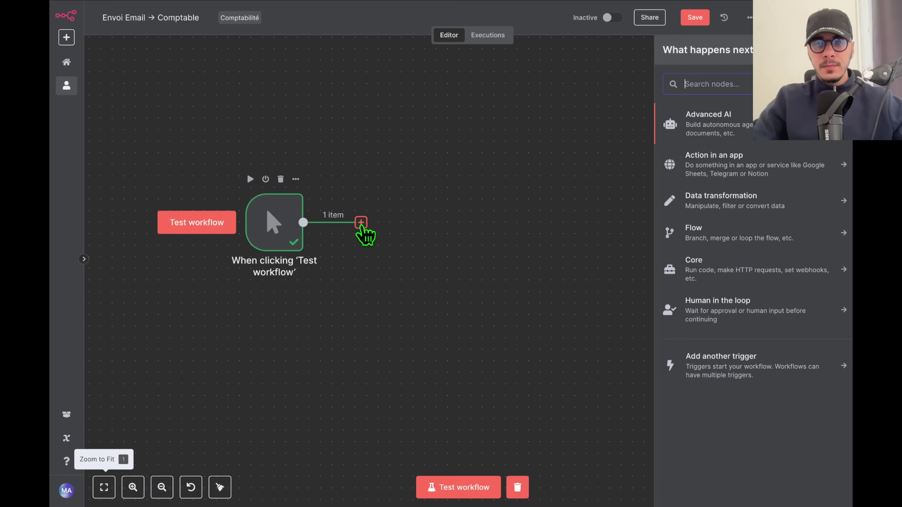
pyautogui.write('agent')
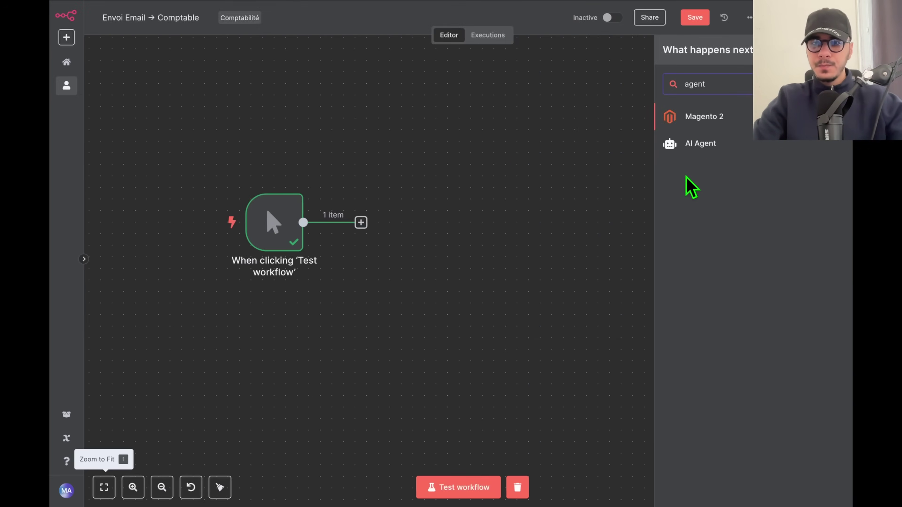
pyautogui.click(701, 144)
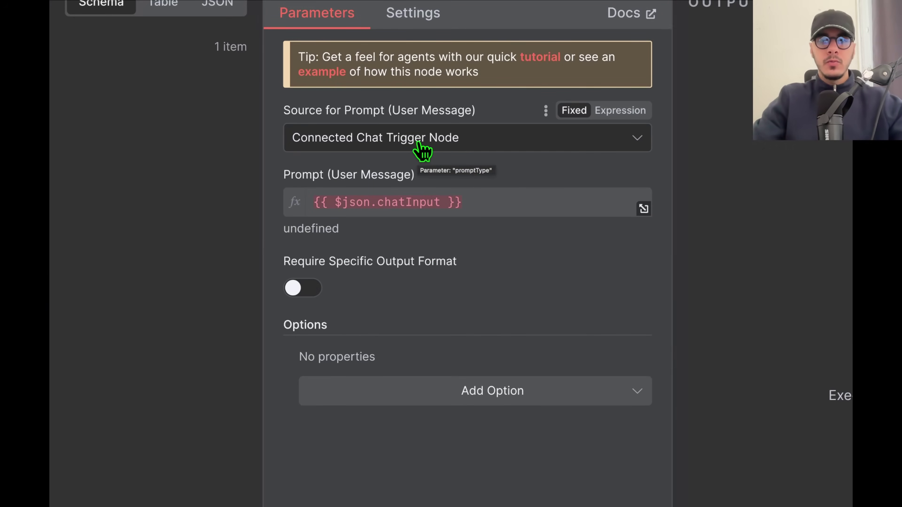
# Set the agent's prompt source to 'Define below' and open its additional options list.
pyautogui.click(420, 144)
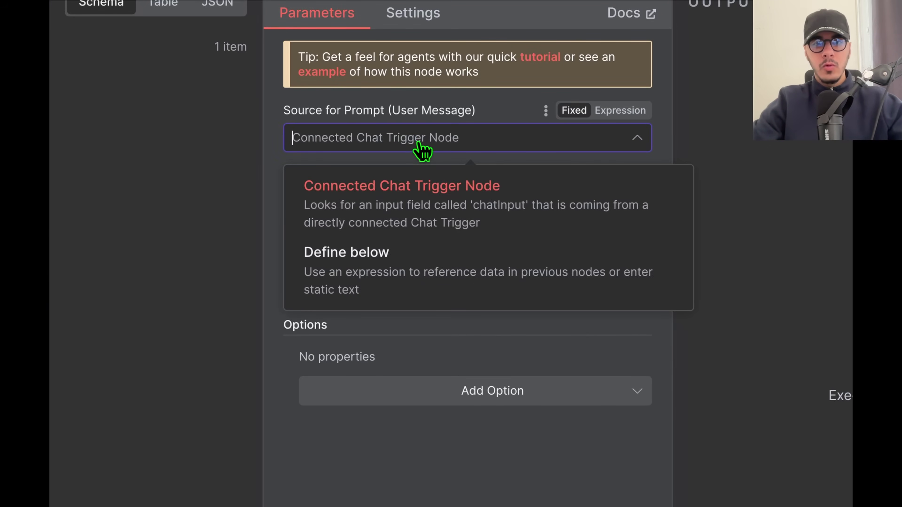
pyautogui.click(387, 265)
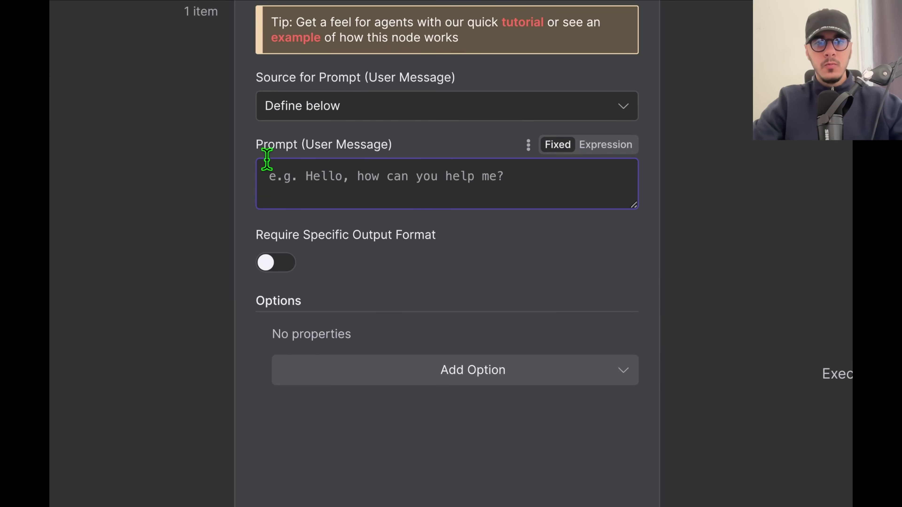
pyautogui.moveTo(255, 146); pyautogui.dragTo(375, 145)
pyautogui.tripleClick(384, 147)
pyautogui.click(356, 192)
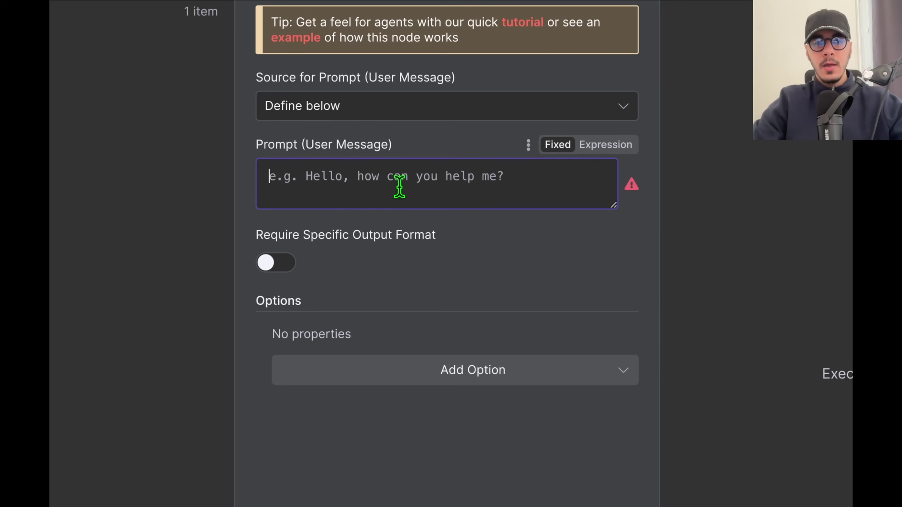
pyautogui.click(441, 148)
pyautogui.moveTo(393, 146); pyautogui.dragTo(268, 151)
pyautogui.click(304, 149)
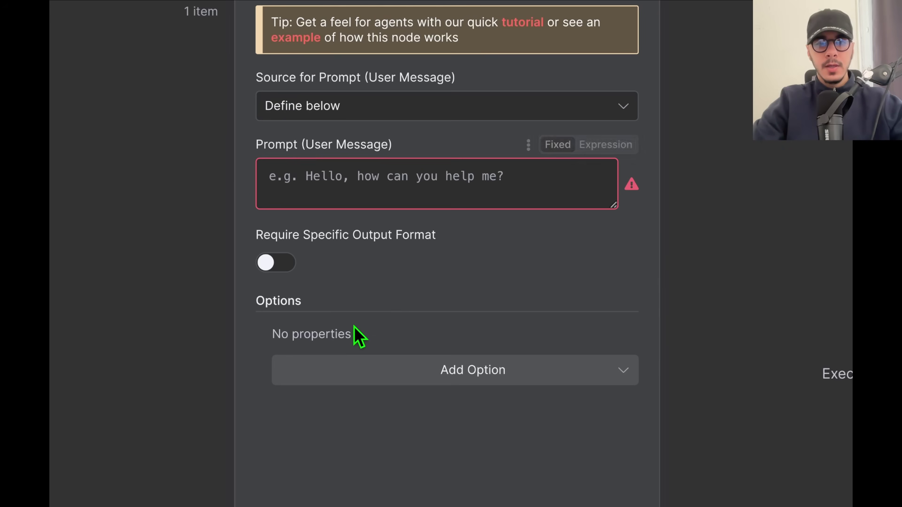
pyautogui.click(449, 375)
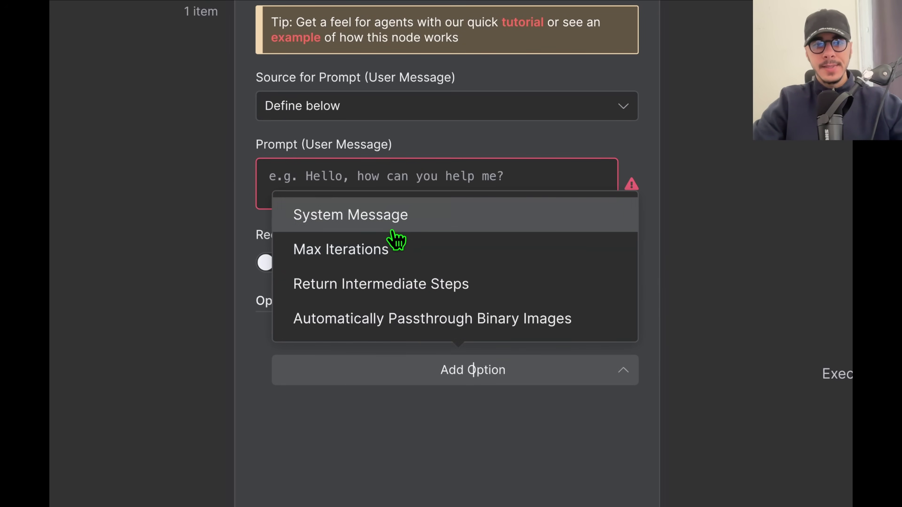
# Add a System Message casting the agent as a marketing data assistant under a '# RÔLE :' heading.
pyautogui.click(394, 217)
pyautogui.scroll(-1, 419, 329)
pyautogui.moveTo(546, 354); pyautogui.dragTo(208, 334)
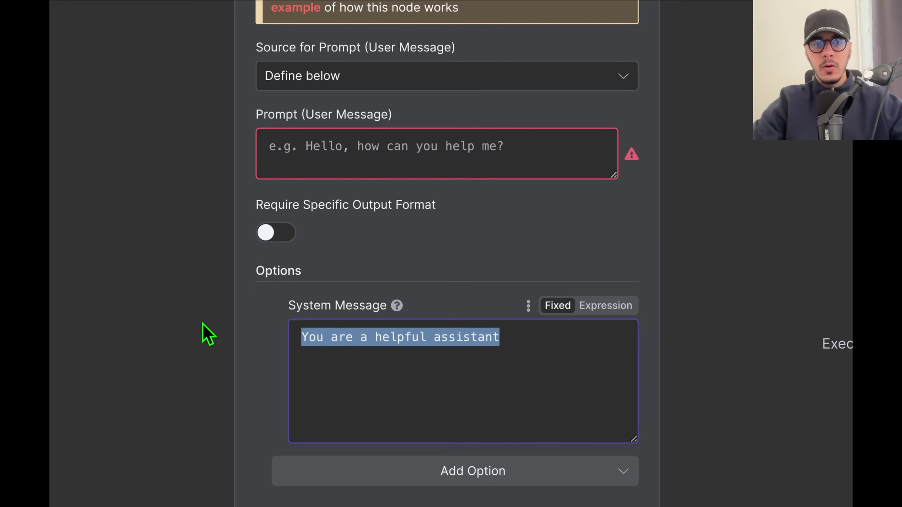
pyautogui.press('fn')
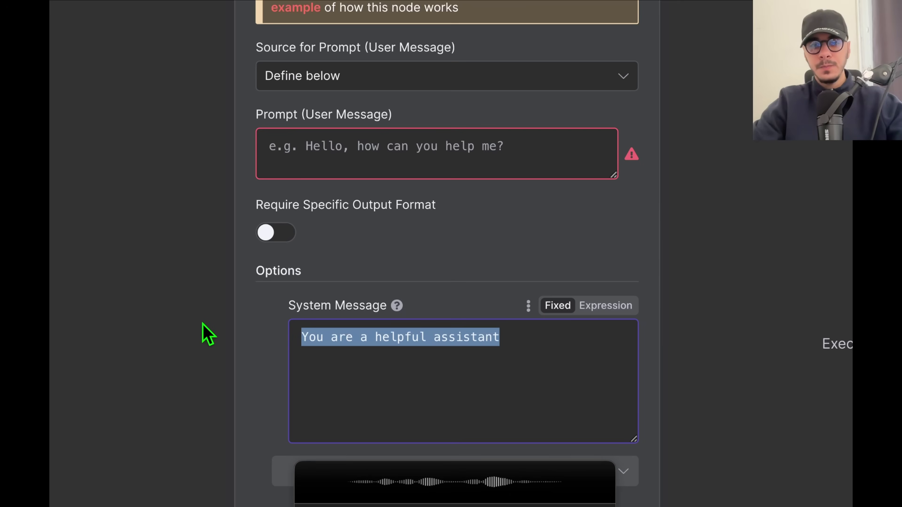
pyautogui.press('fn')
pyautogui.click(302, 336)
pyautogui.press('Return')
pyautogui.press('Return')
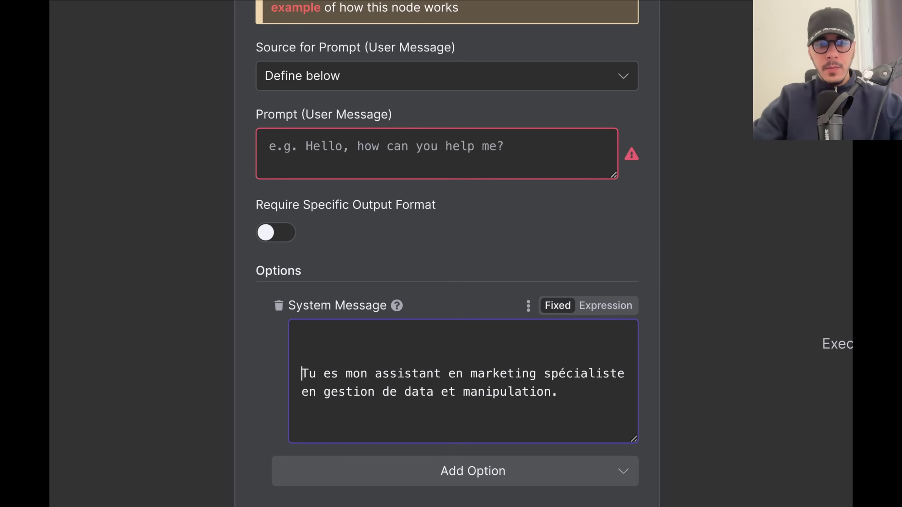
pyautogui.press('fn')
pyautogui.press('fn')
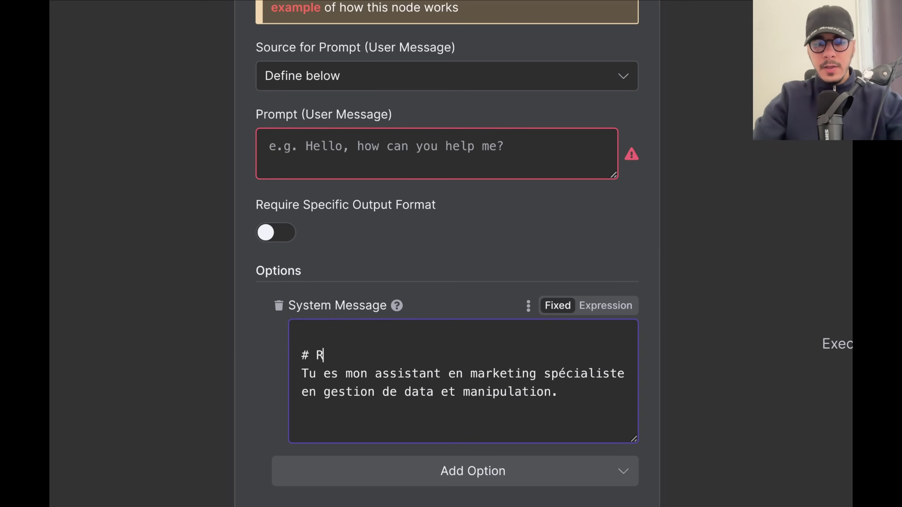
pyautogui.press('Return')
pyautogui.press('BackSpace')
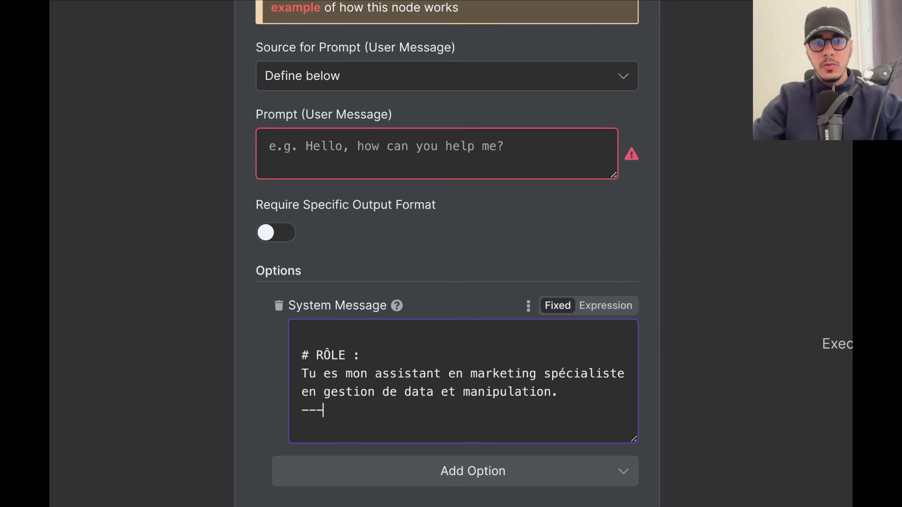
pyautogui.press('BackSpace')
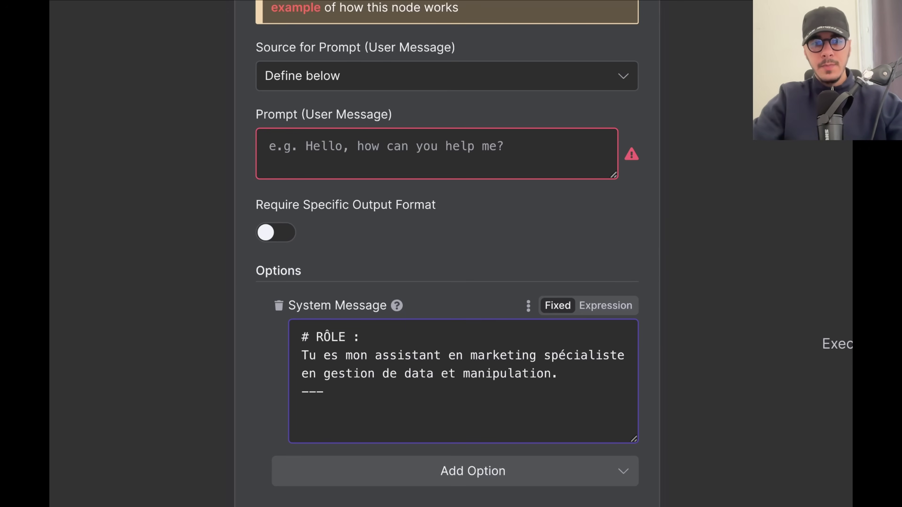
pyautogui.click(448, 253)
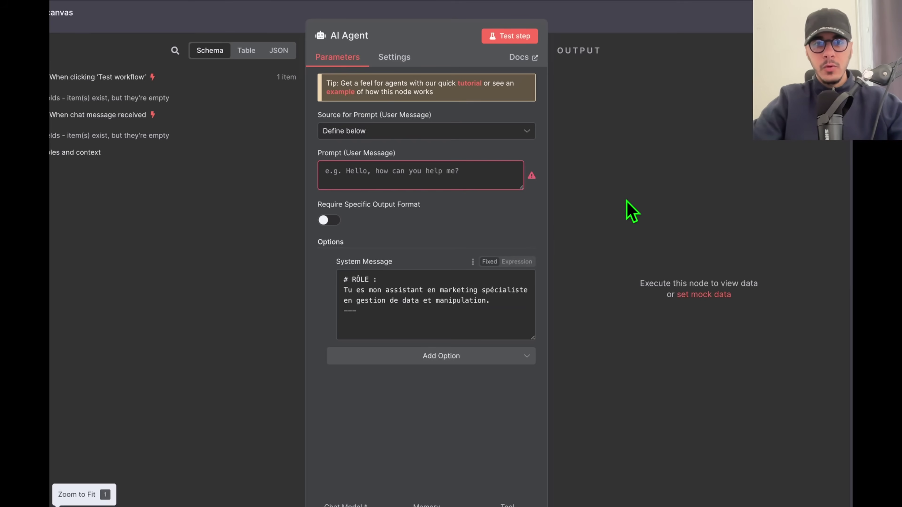
# Dictate the user prompt asking for a clear plain-text synthesis.
pyautogui.click(384, 164)
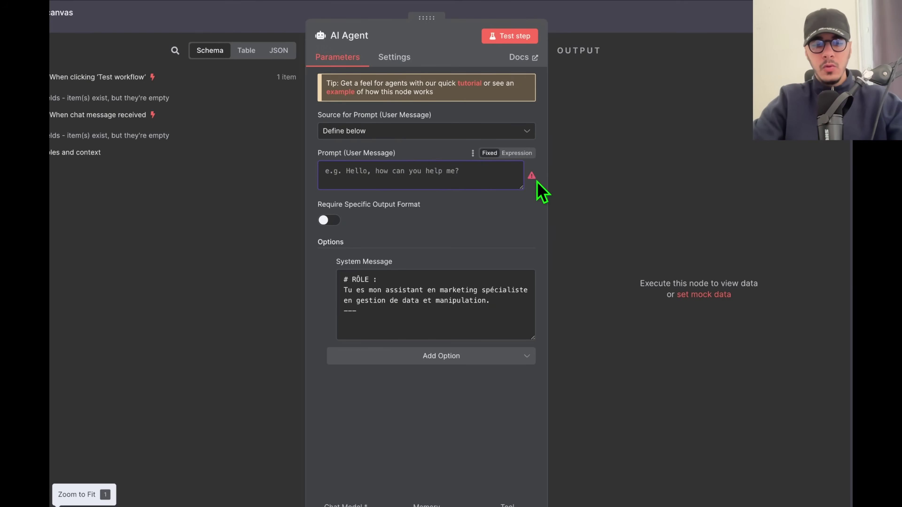
pyautogui.hotkey('alt', 'space')
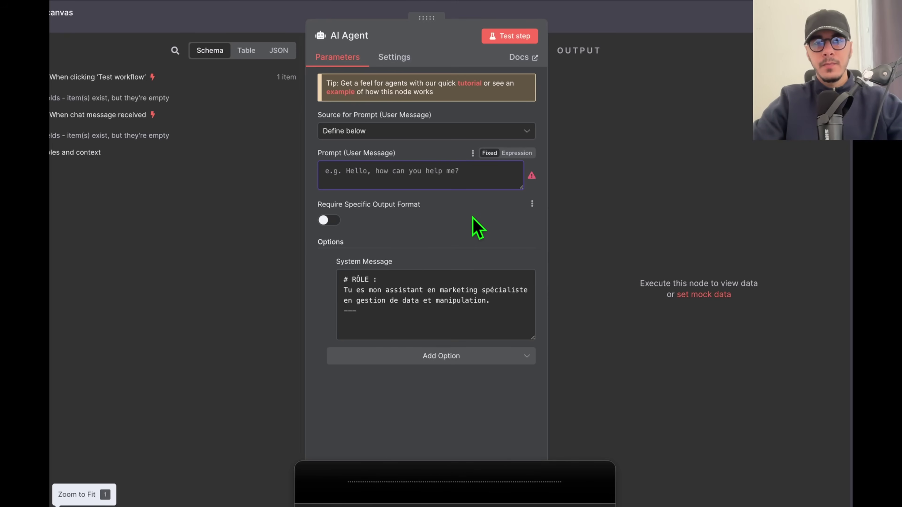
pyautogui.hotkey('alt', 'space')
# Leave the AI Agent panel and place the chat trigger above the manual trigger.
pyautogui.click(642, 131)
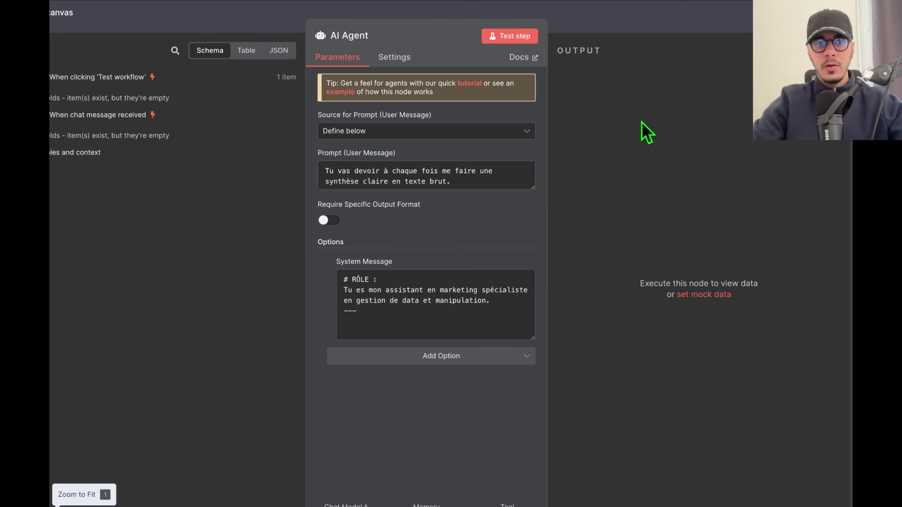
pyautogui.click(658, 33)
pyautogui.moveTo(379, 265); pyautogui.dragTo(271, 124)
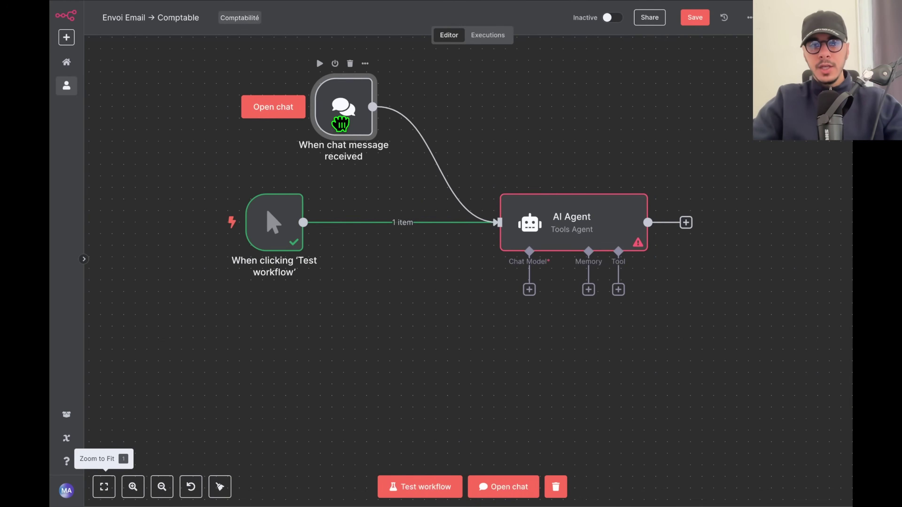
pyautogui.moveTo(280, 232); pyautogui.dragTo(280, 314)
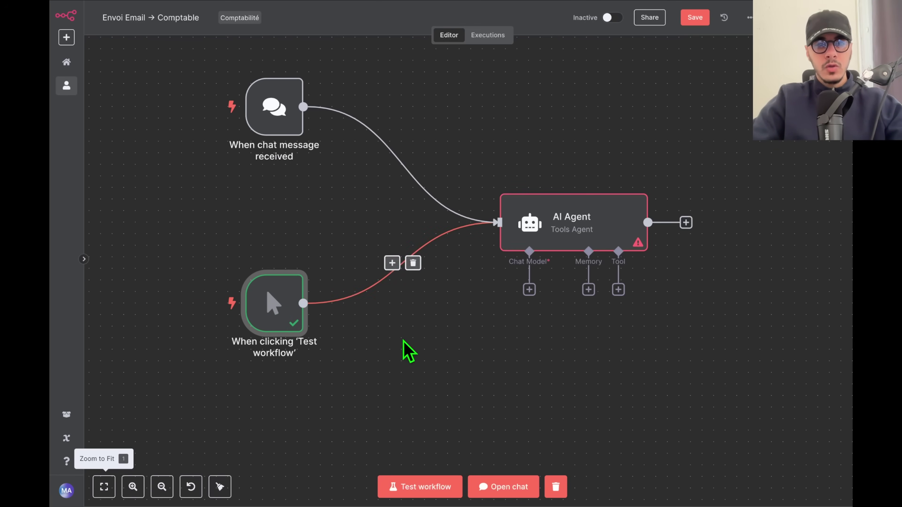
pyautogui.moveTo(270, 104); pyautogui.dragTo(269, 139)
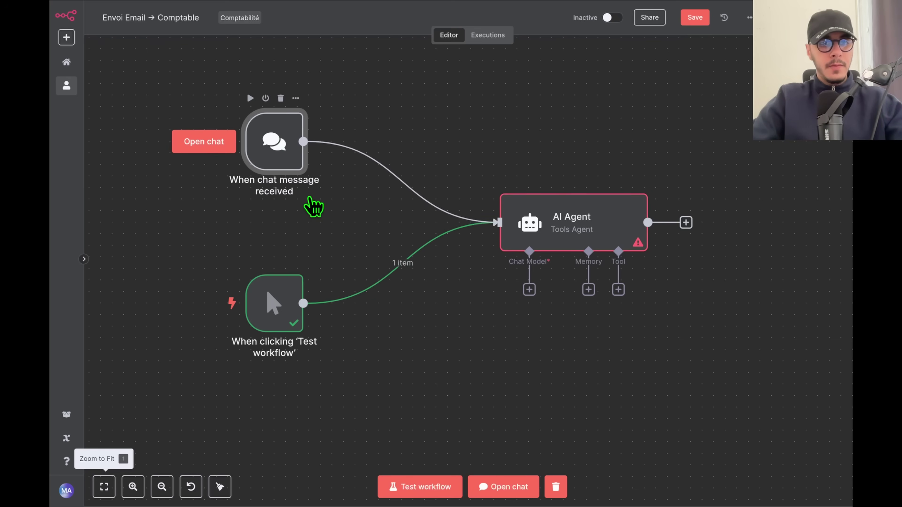
pyautogui.scroll(-1, 372, 252)
pyautogui.hscroll(2, 508, 285)
pyautogui.scroll(-2, 508, 284)
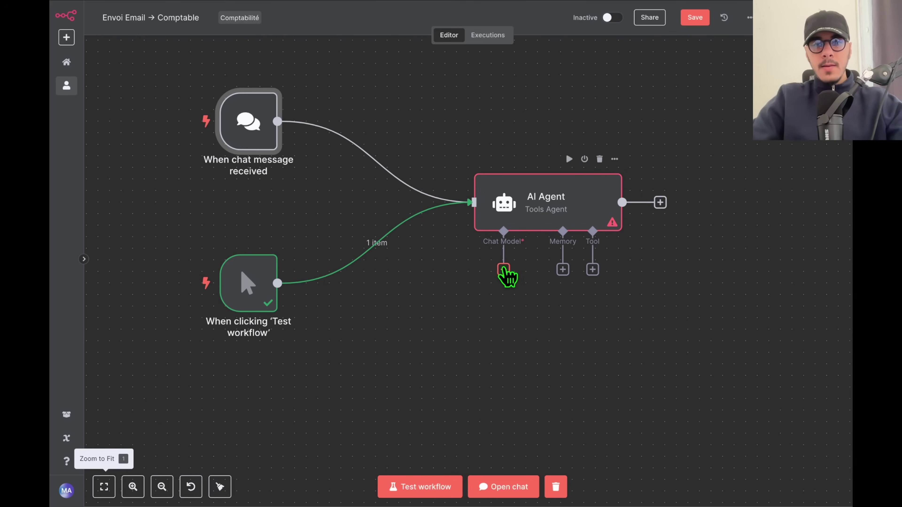
# Attach an OpenRouter Chat Model to the AI Agent's Chat Model input.
pyautogui.click(504, 270)
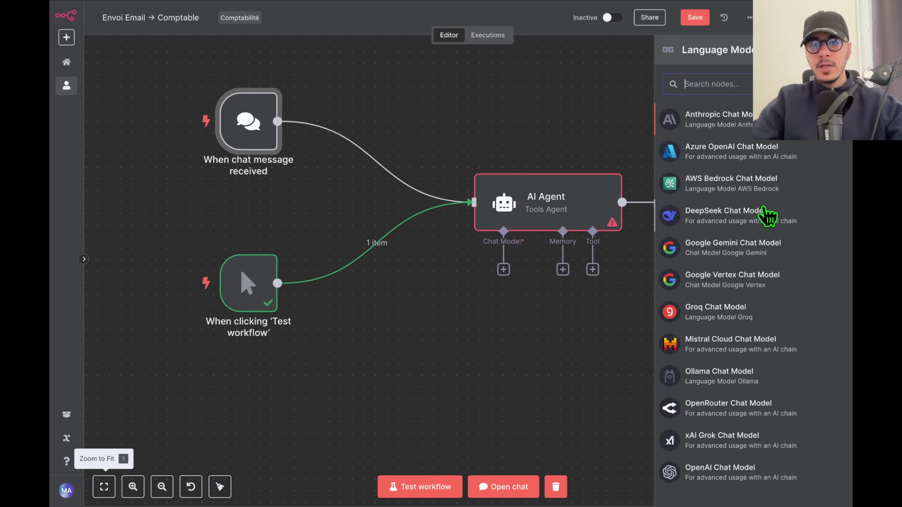
pyautogui.scroll(-1, 763, 205)
pyautogui.scroll(1, 763, 210)
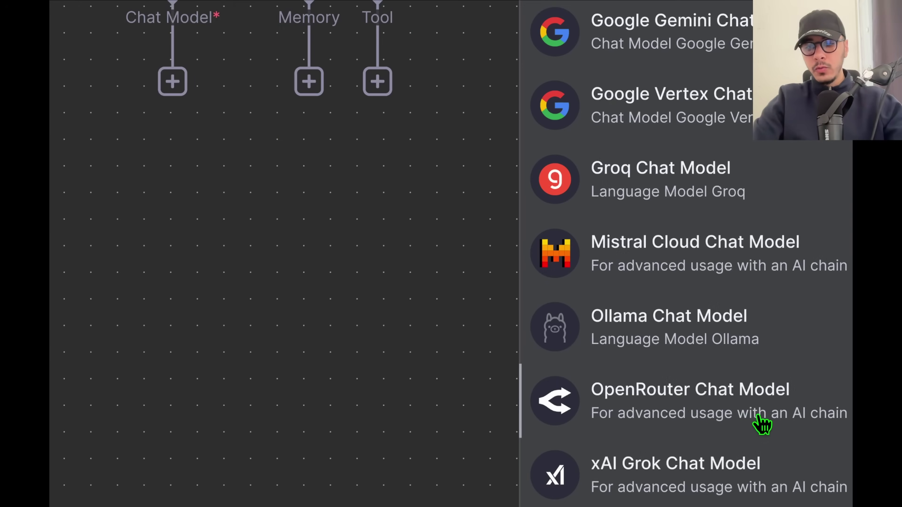
pyautogui.scroll(-2, 697, 409)
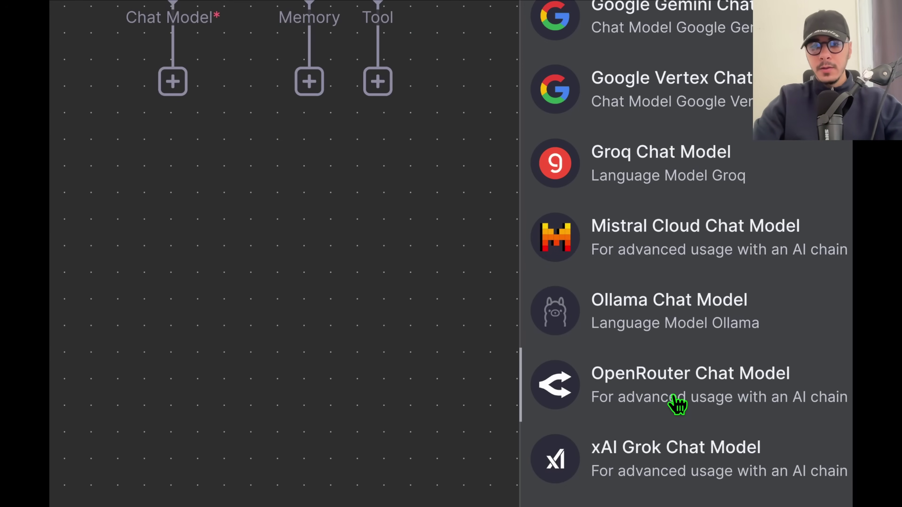
pyautogui.click(677, 396)
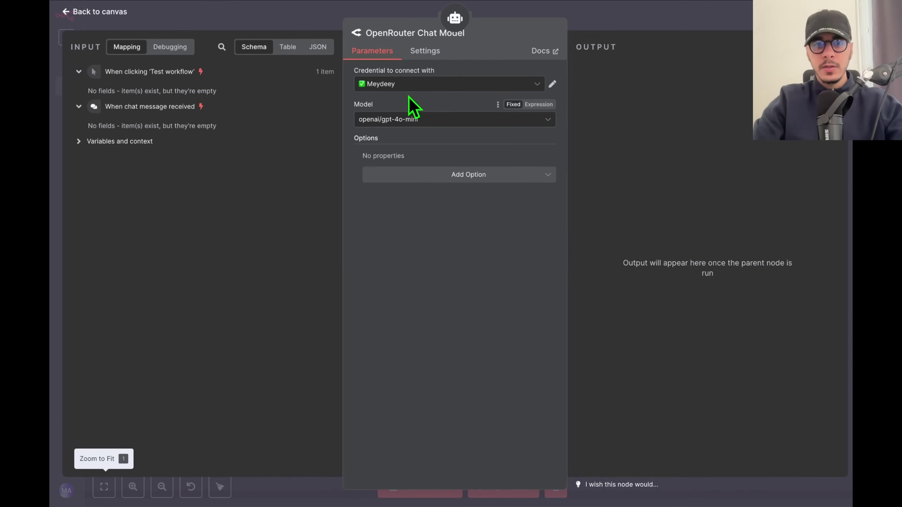
# Set the OpenRouter model to meta-llama/llama-4-maverick and return to the canvas.
pyautogui.click(418, 123)
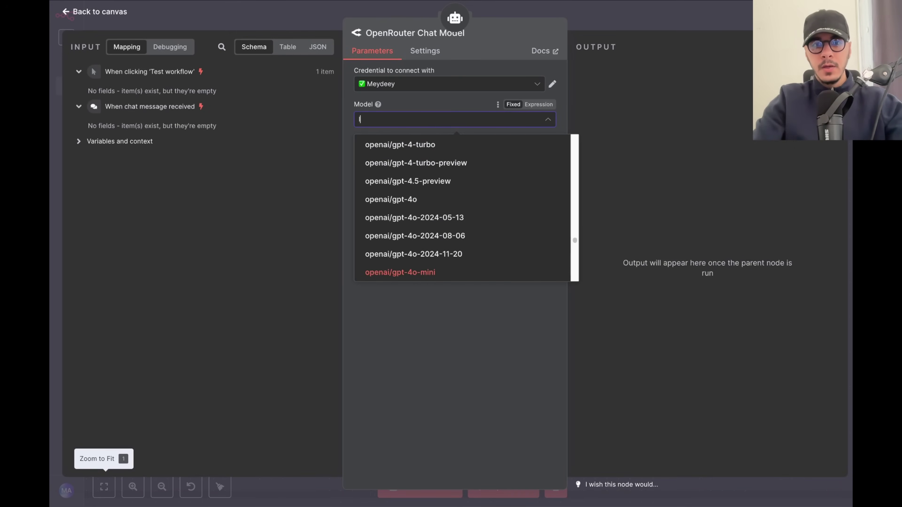
pyautogui.write('llama')
pyautogui.scroll(10, 433, 209)
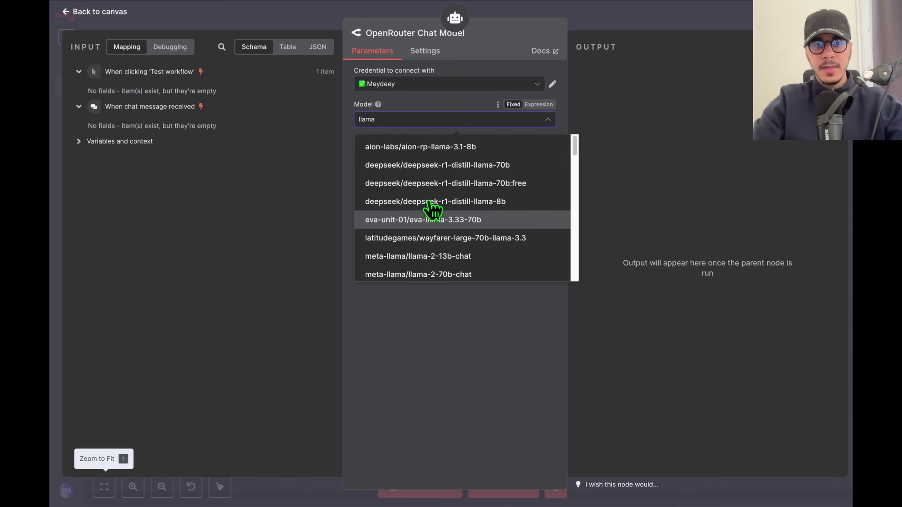
pyautogui.scroll(-2, 431, 208)
pyautogui.scroll(2, 432, 208)
pyautogui.write('-4')
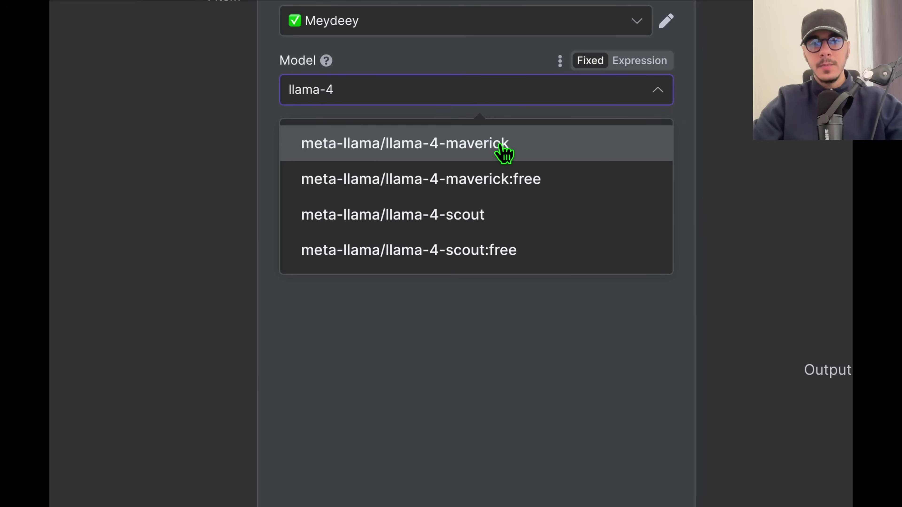
pyautogui.click(502, 147)
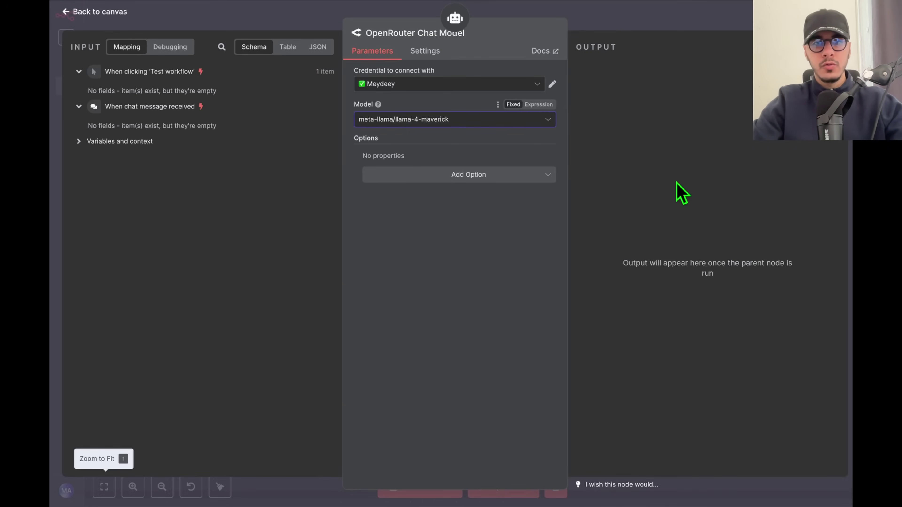
pyautogui.click(665, 26)
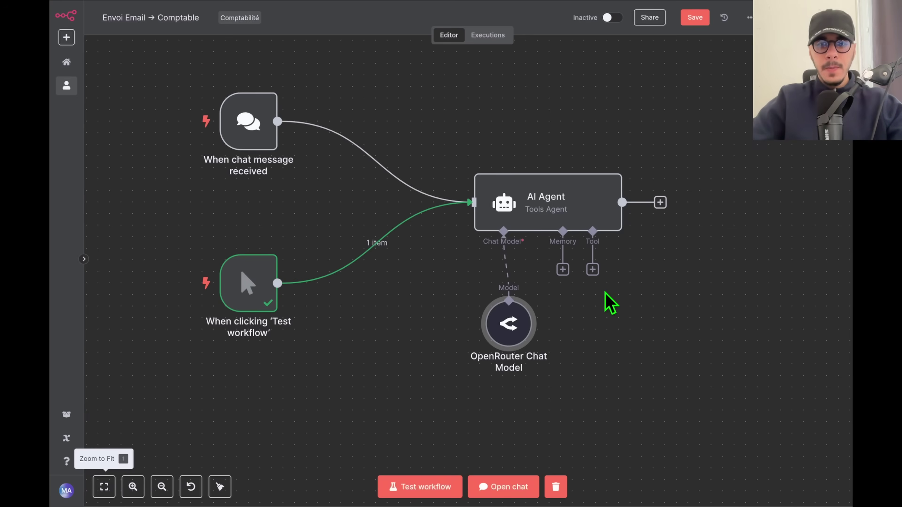
# Shift the OpenRouter node left and attach Simple Memory, keeping the last 10 interactions.
pyautogui.moveTo(505, 323); pyautogui.dragTo(435, 323)
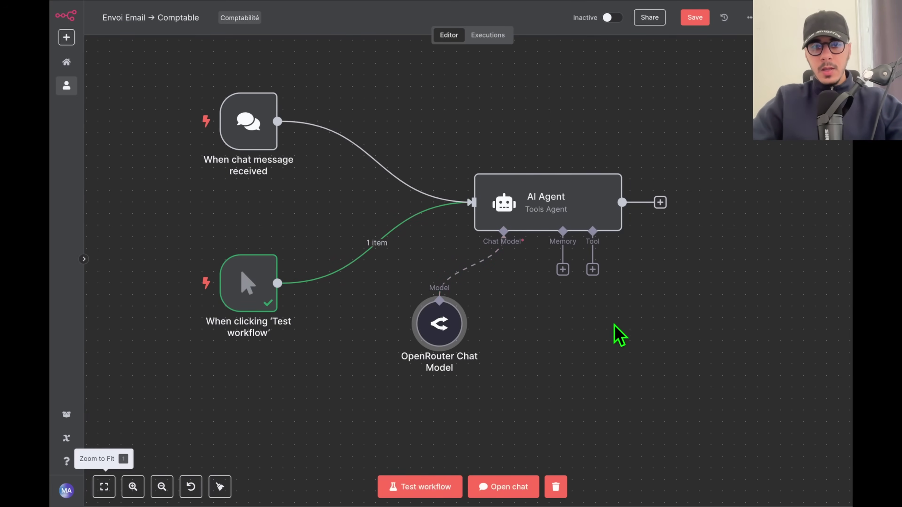
pyautogui.click(620, 335)
pyautogui.scroll(3, 565, 279)
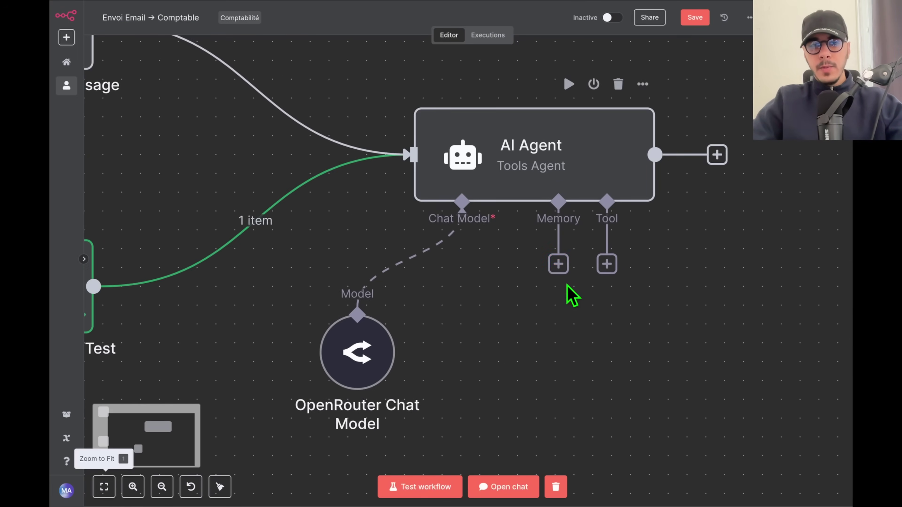
pyautogui.moveTo(584, 338); pyautogui.dragTo(481, 307)
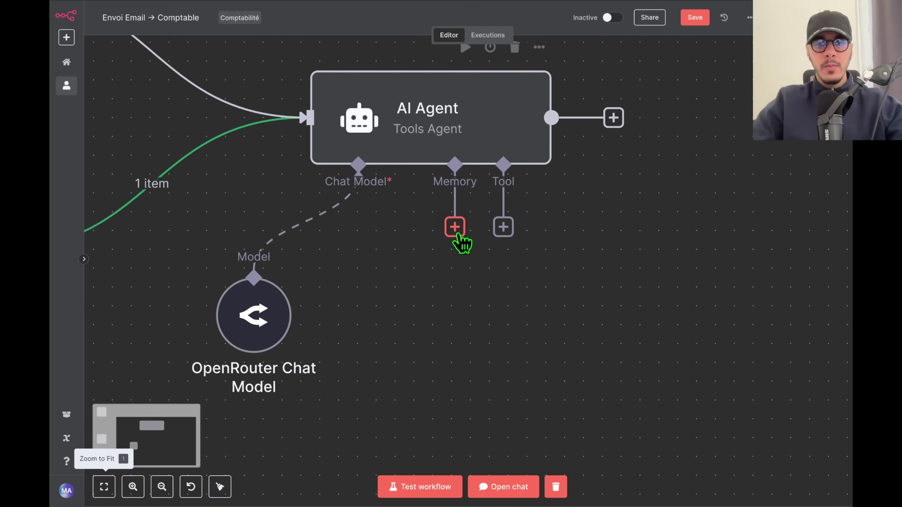
pyautogui.click(456, 229)
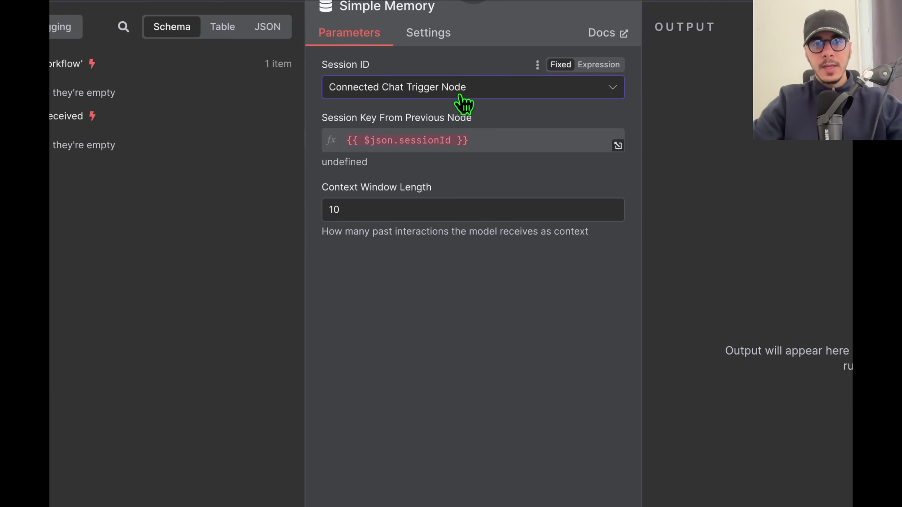
pyautogui.press('Escape')
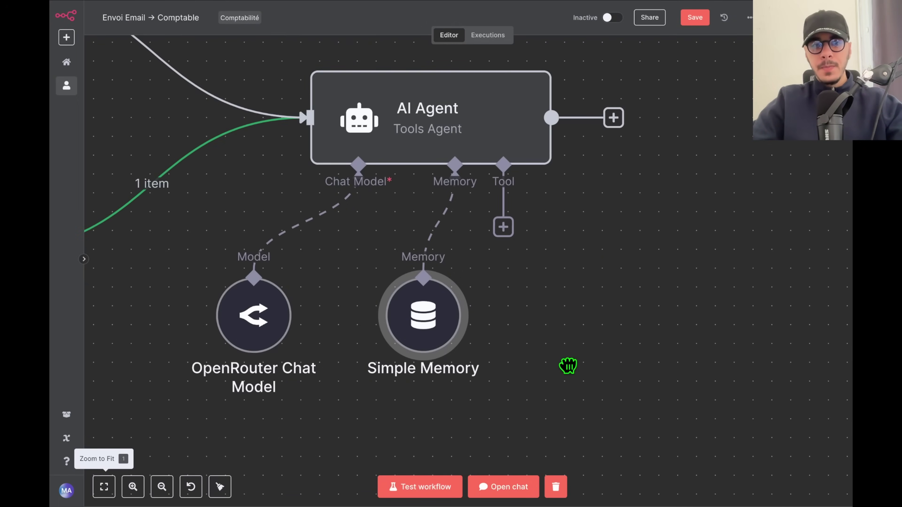
pyautogui.scroll(-3, 564, 363)
pyautogui.scroll(4, 284, 276)
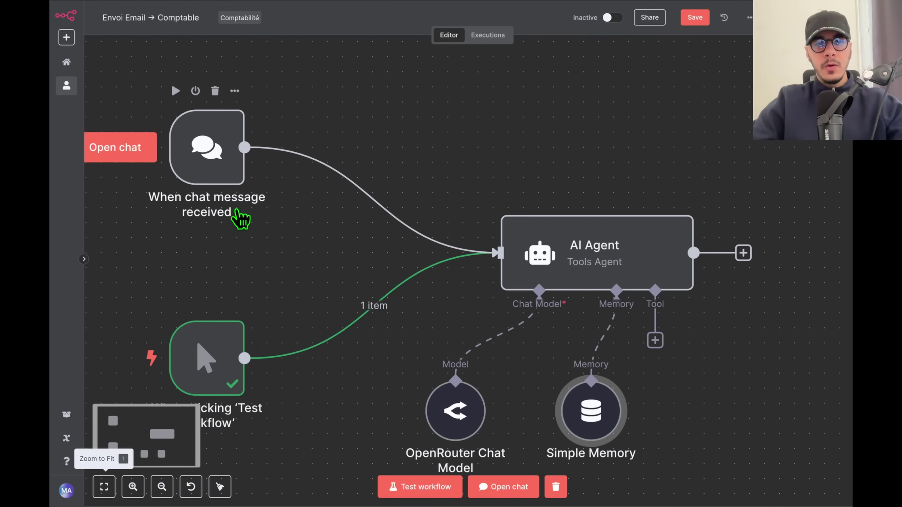
# Disconnect the chat trigger from the agent and send a 'Bonjour' test message.
pyautogui.scroll(-2, 249, 235)
pyautogui.scroll(-2, 284, 236)
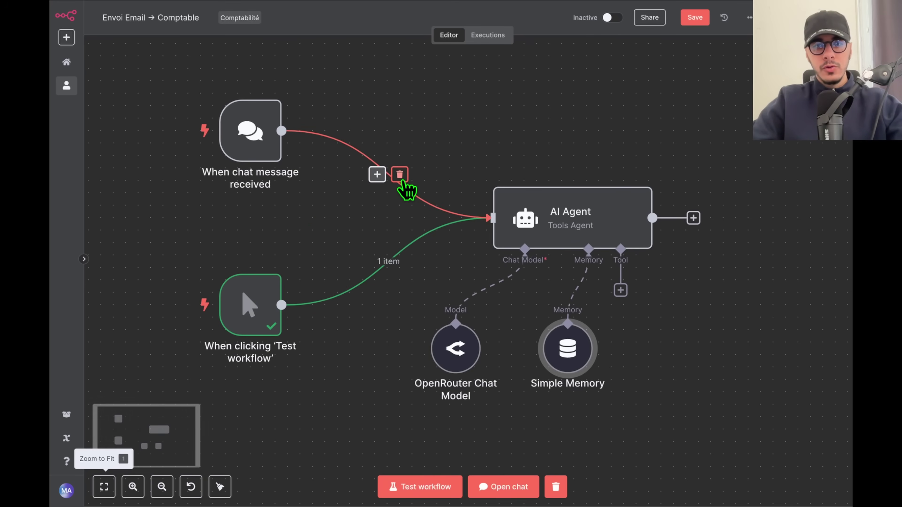
pyautogui.click(400, 174)
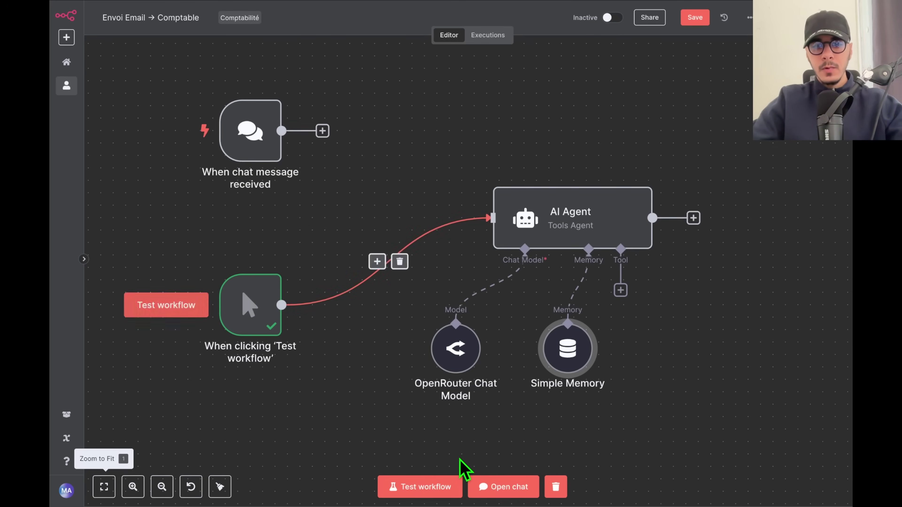
pyautogui.click(506, 489)
pyautogui.write('Bonjour')
pyautogui.press('Return')
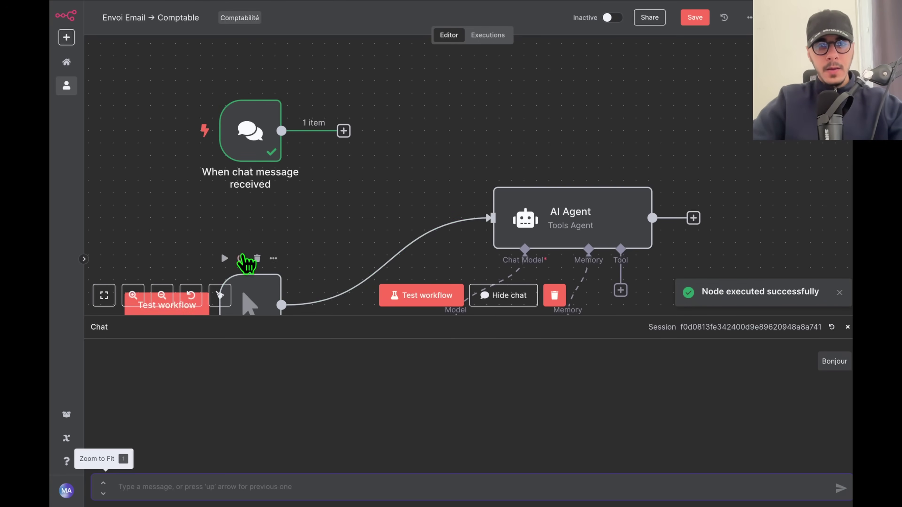
# Reconnect the chat trigger to the AI Agent and close the chat panel.
pyautogui.moveTo(344, 132); pyautogui.dragTo(473, 188)
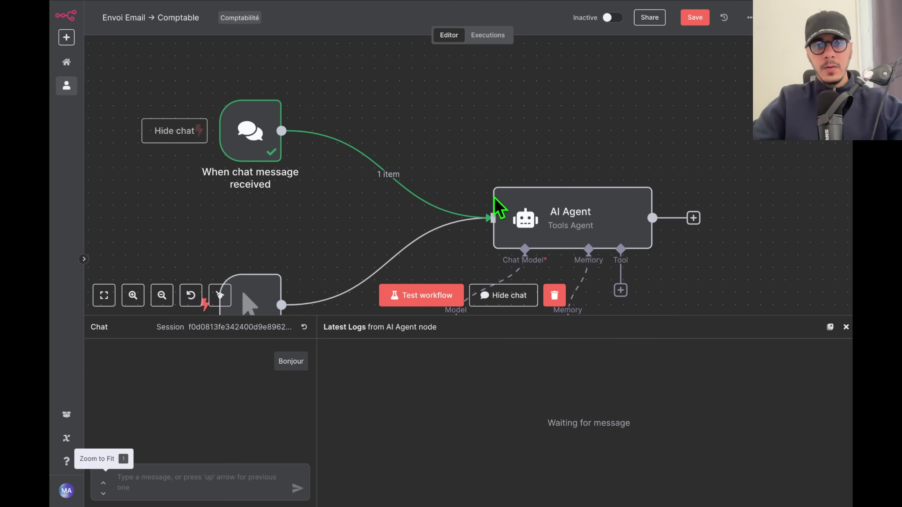
pyautogui.moveTo(722, 269); pyautogui.dragTo(650, 202)
pyautogui.click(845, 325)
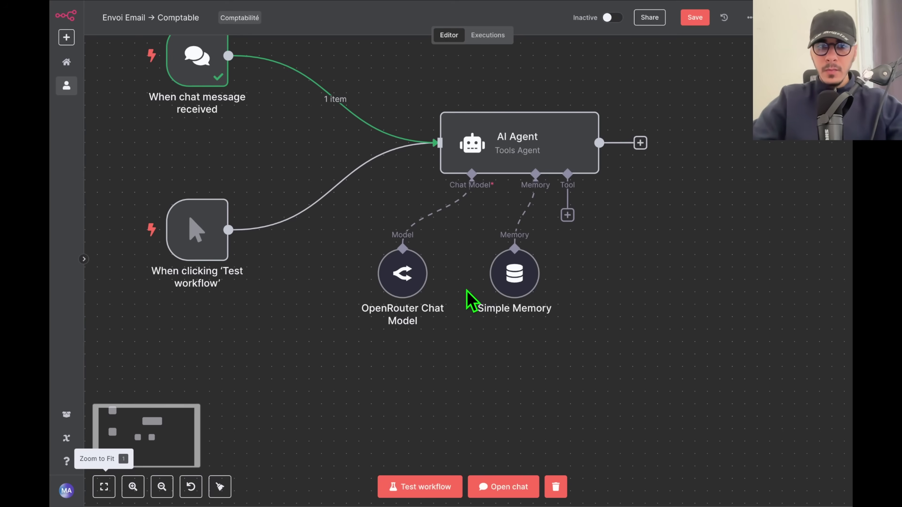
pyautogui.moveTo(405, 281); pyautogui.dragTo(392, 281)
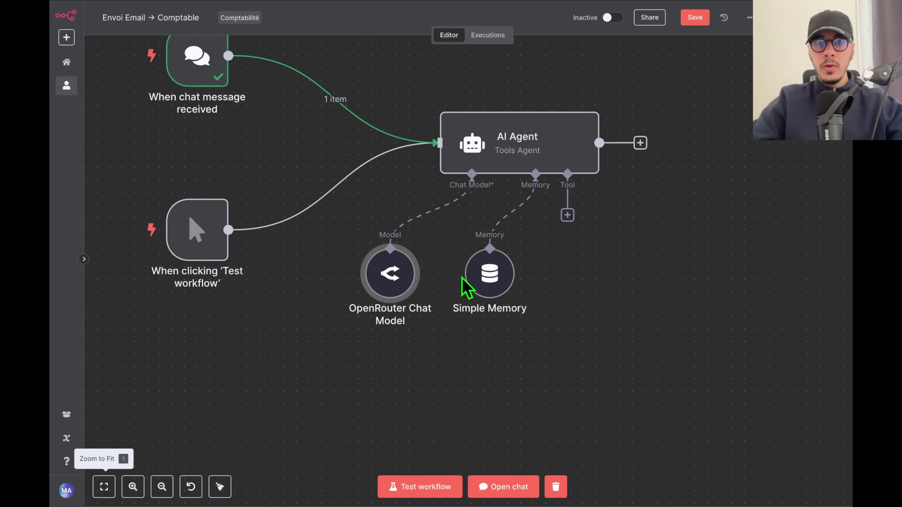
# Add a Google Calendar create-event tool beside Simple Memory, using the user's own calendar.
pyautogui.click(568, 215)
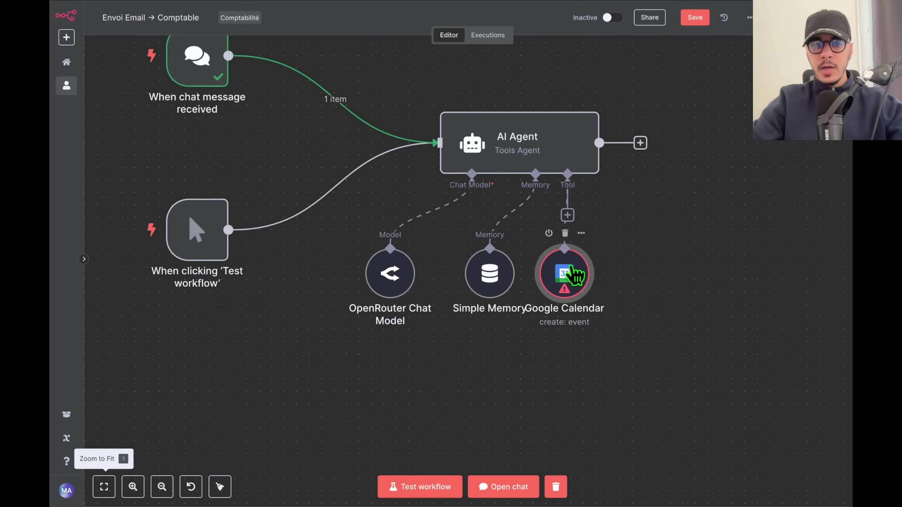
pyautogui.moveTo(576, 271); pyautogui.dragTo(614, 269)
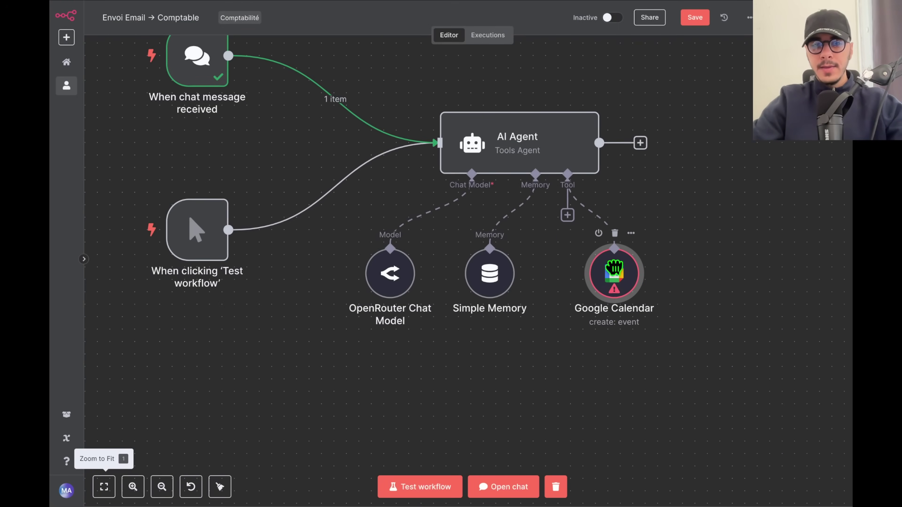
pyautogui.doubleClick(617, 275)
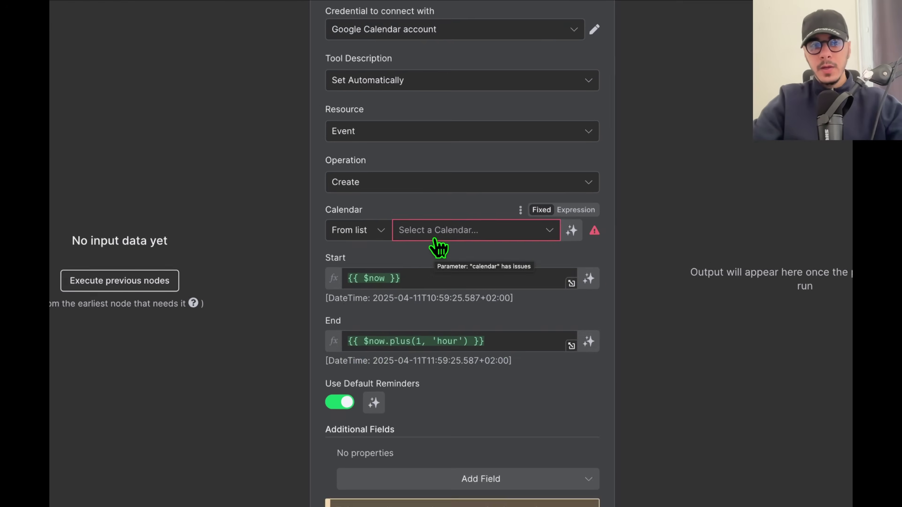
pyautogui.click(435, 236)
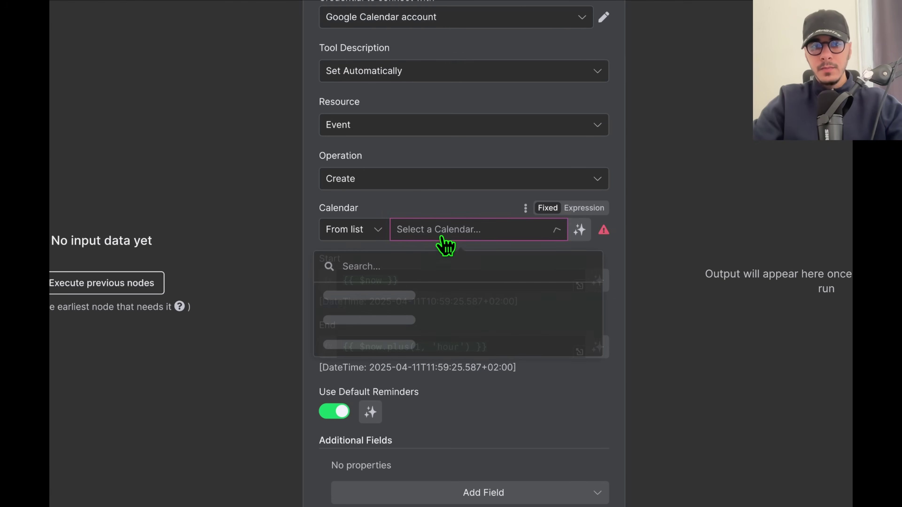
pyautogui.click(394, 322)
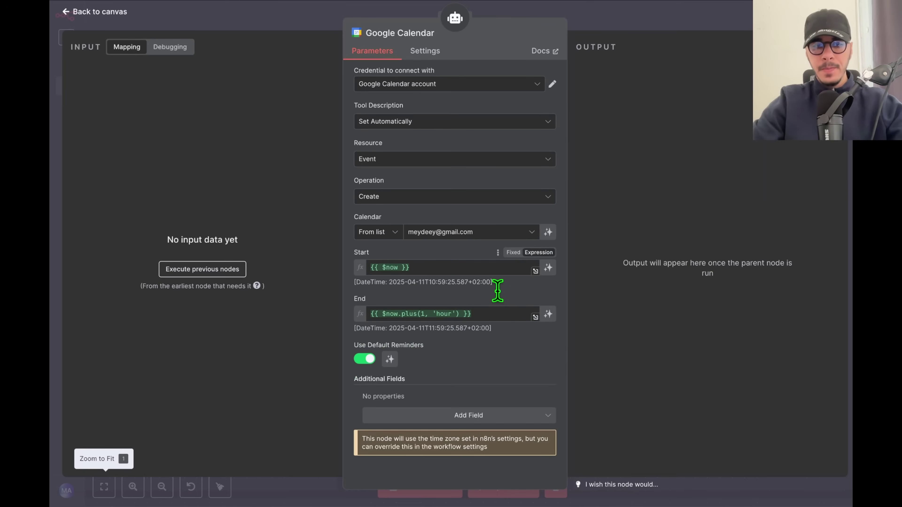
pyautogui.click(695, 22)
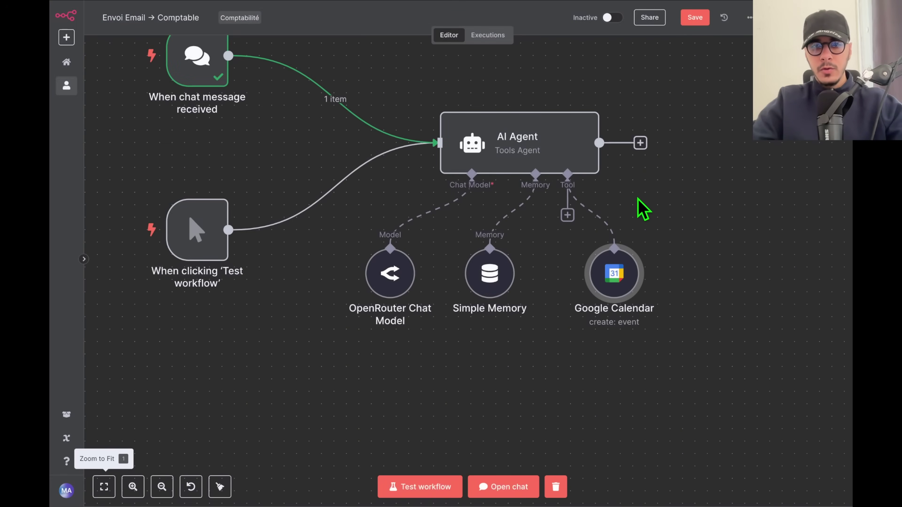
pyautogui.scroll(-2, 399, 200)
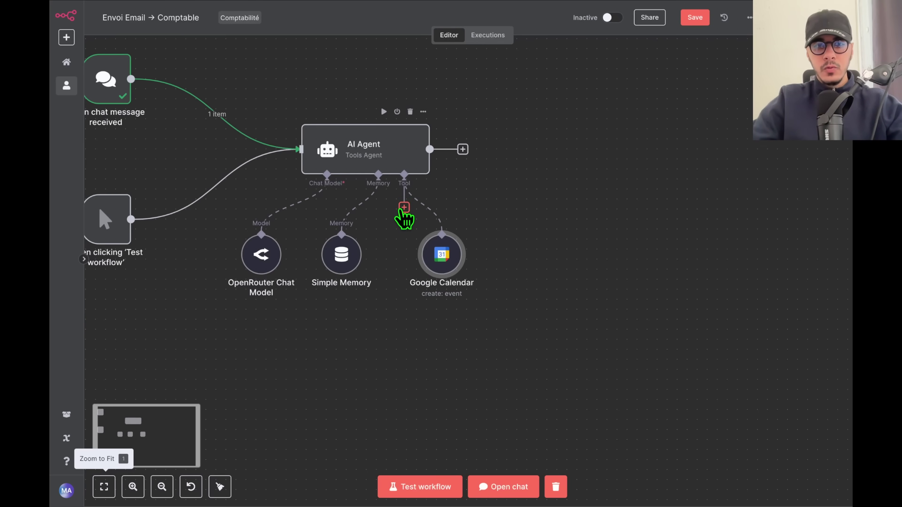
# Add a Google Sheets tool and select the Google Sheets account credential.
pyautogui.click(404, 207)
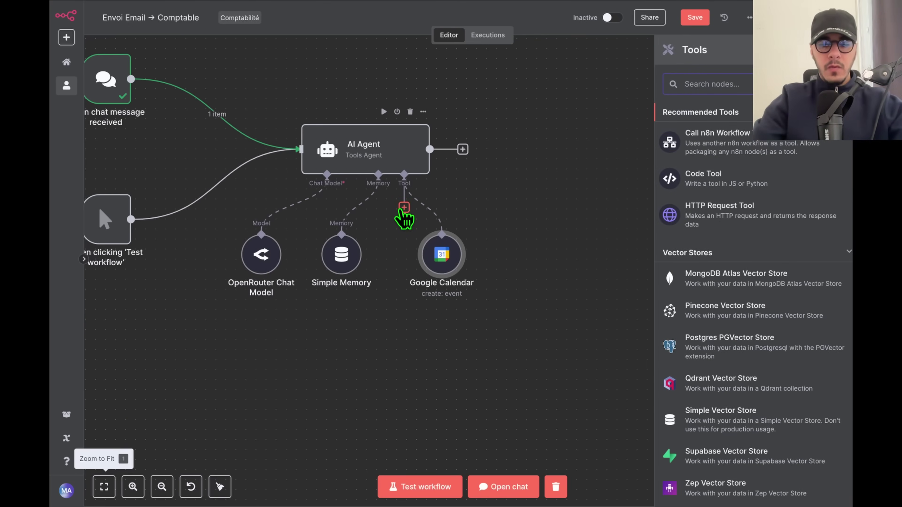
pyautogui.write('sheet')
pyautogui.click(717, 126)
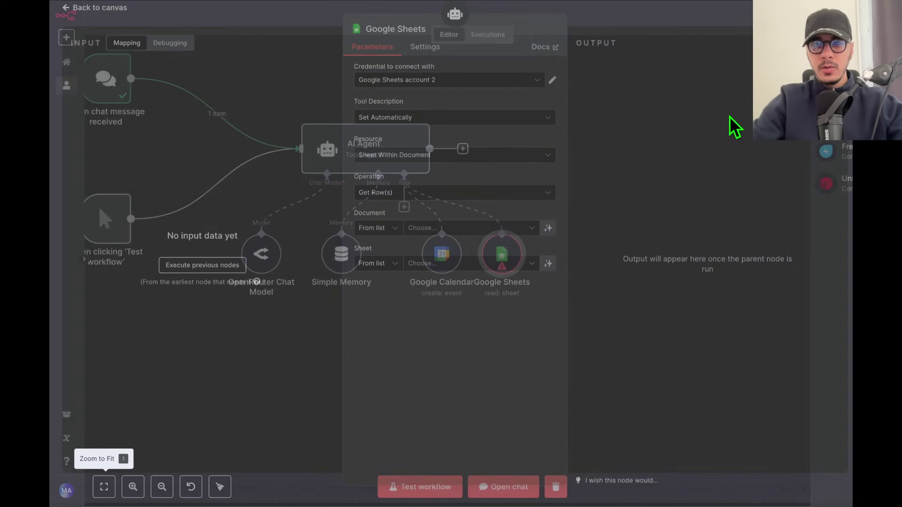
pyautogui.click(448, 86)
pyautogui.click(423, 112)
pyautogui.click(419, 86)
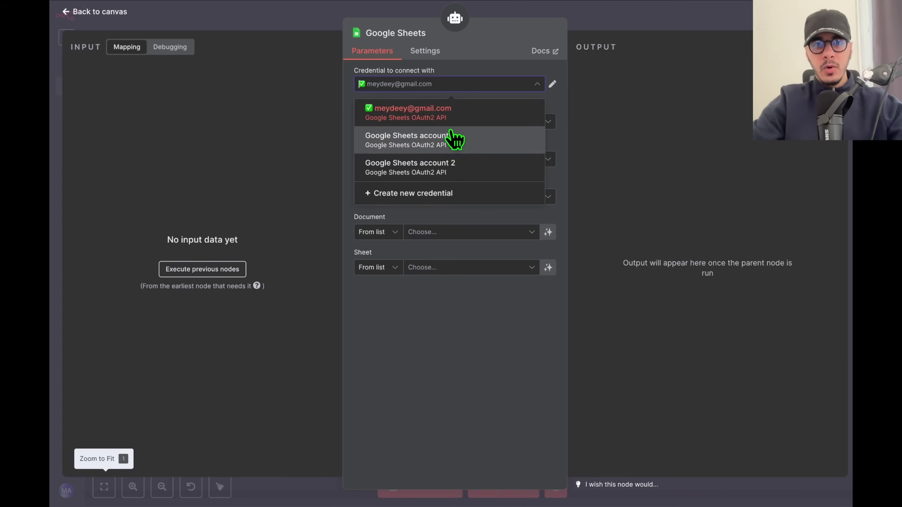
pyautogui.click(498, 205)
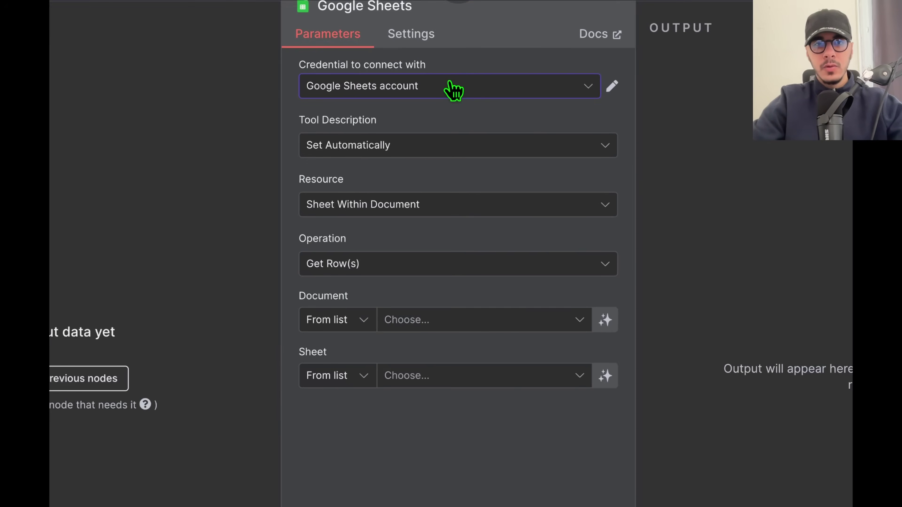
pyautogui.click(612, 131)
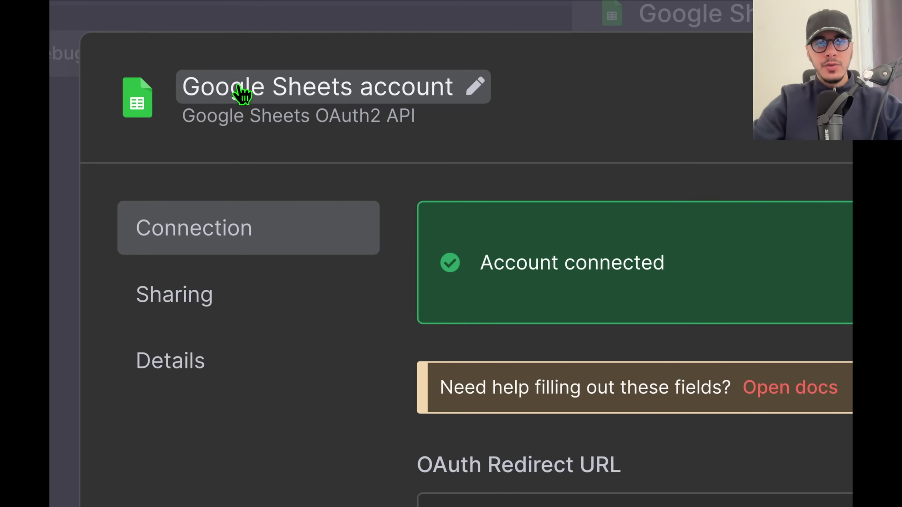
pyautogui.click(253, 86)
pyautogui.write('sdkjhfskdjchk')
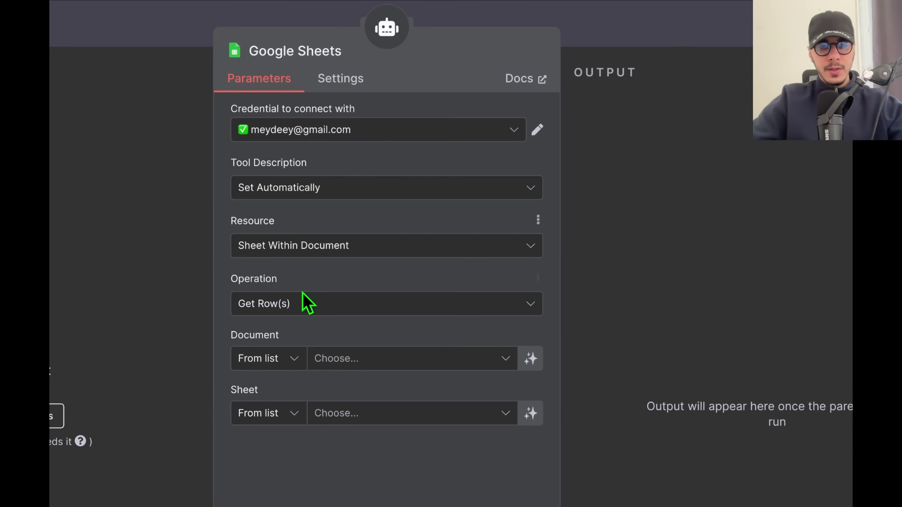
# Set Append Row on Feuille 1, letting the model fill Prénom, Nom, Email and Téléphone.
pyautogui.click(286, 309)
pyautogui.scroll(-2, 302, 199)
pyautogui.scroll(2, 309, 167)
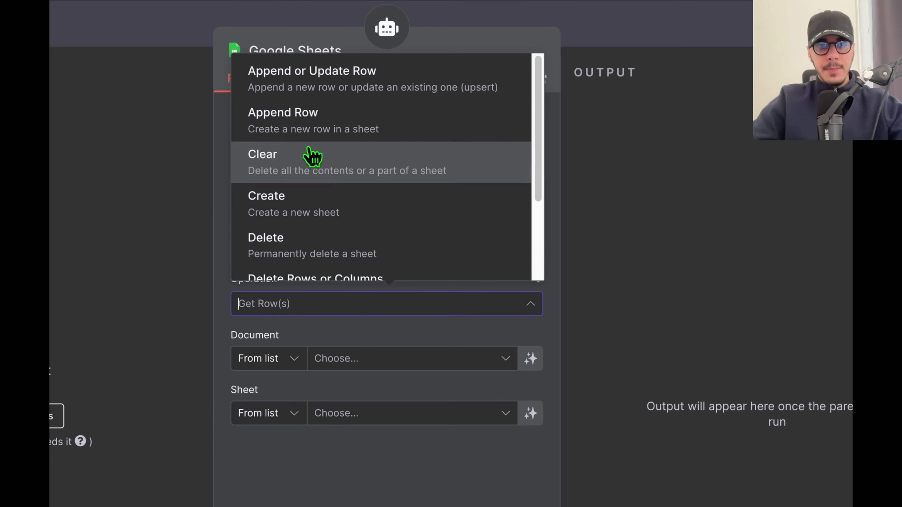
pyautogui.click(328, 124)
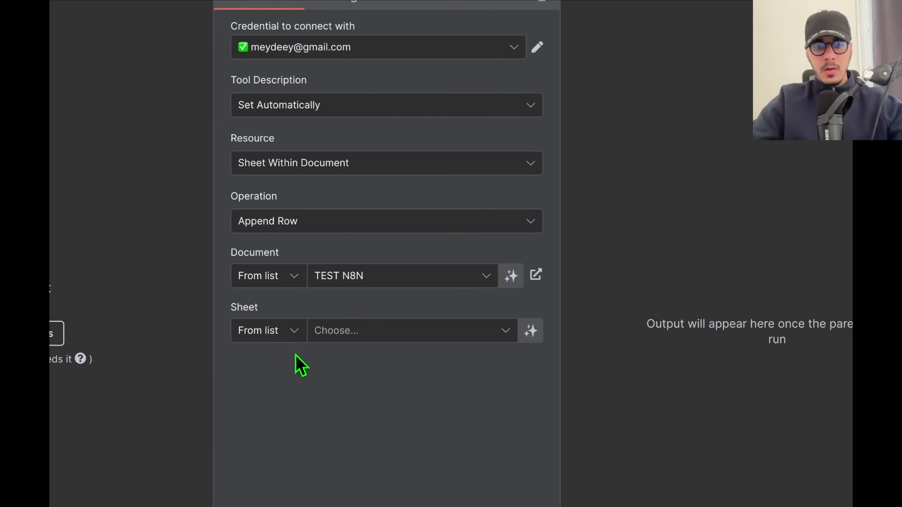
pyautogui.click(368, 343)
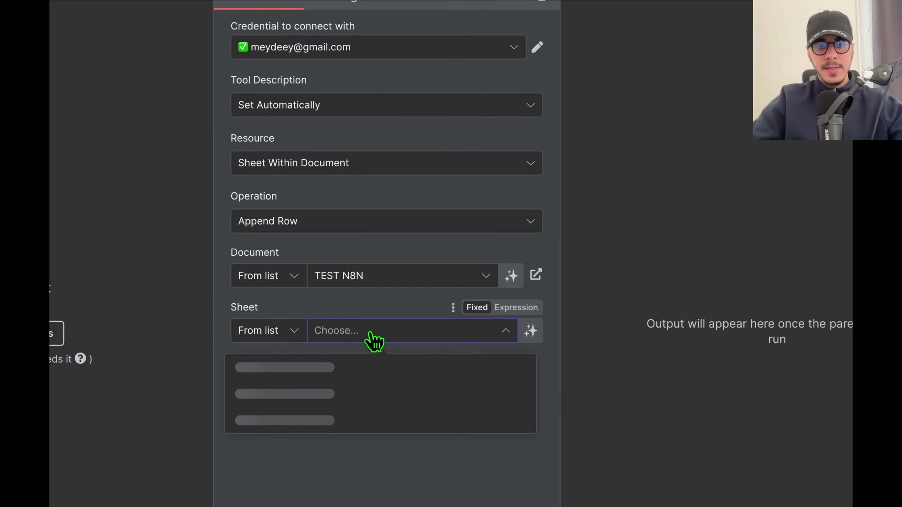
pyautogui.click(308, 370)
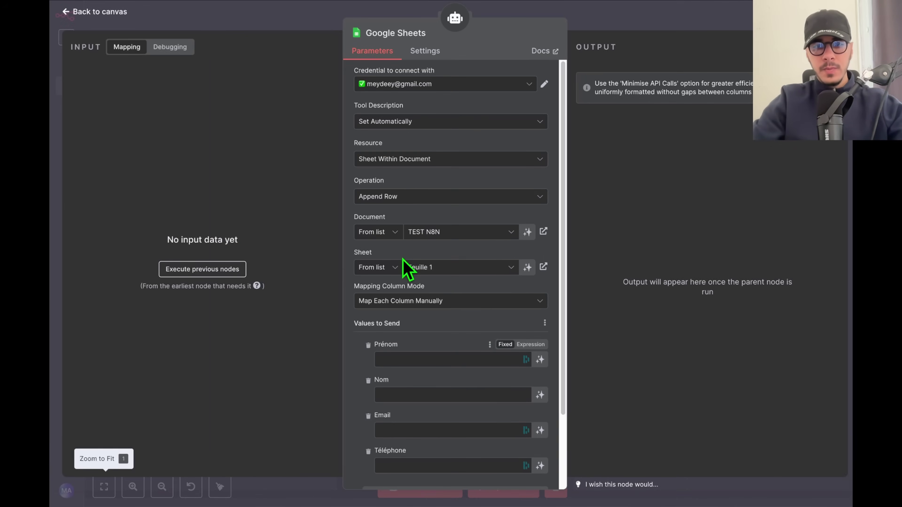
pyautogui.scroll(-4, 417, 338)
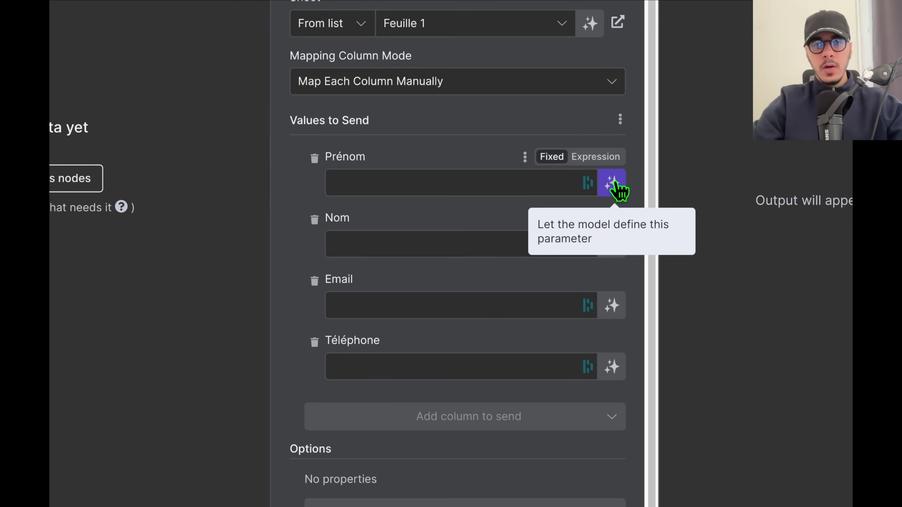
pyautogui.click(612, 184)
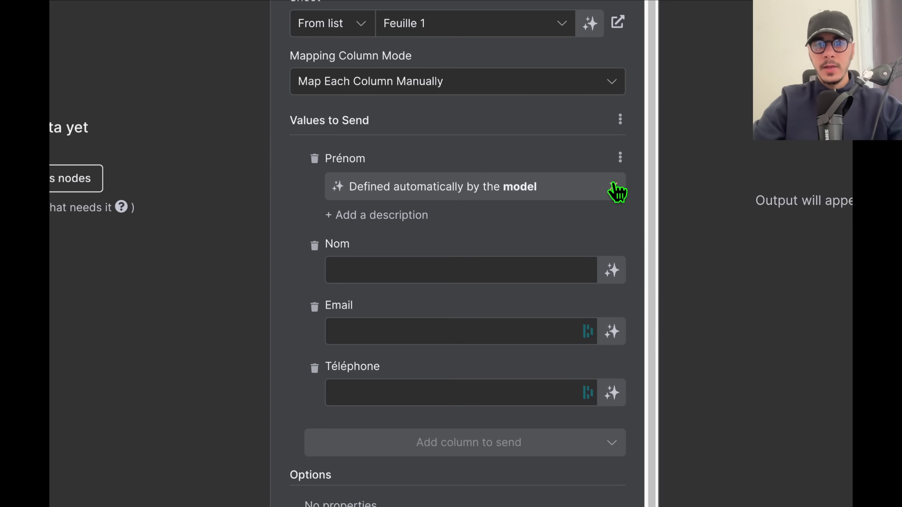
pyautogui.click(612, 270)
pyautogui.click(612, 359)
pyautogui.click(611, 435)
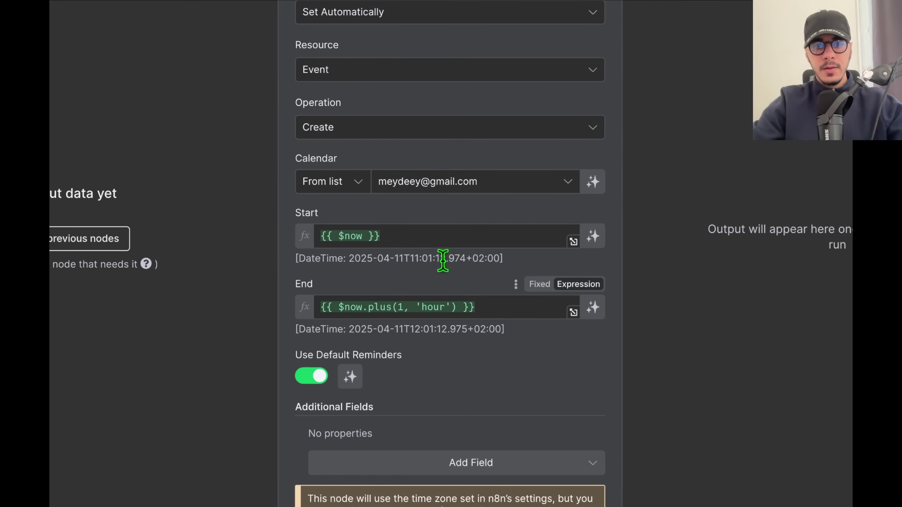
# Clear the calendar event's Start and End expressions and let the model define both.
pyautogui.click(444, 268)
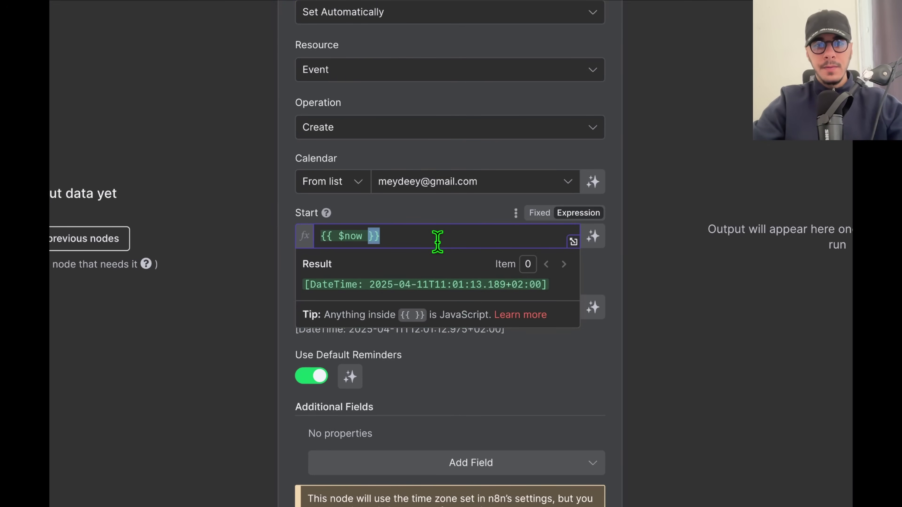
pyautogui.hotkey('ctrl', 'a')
pyautogui.press('BackSpace')
pyautogui.click(593, 236)
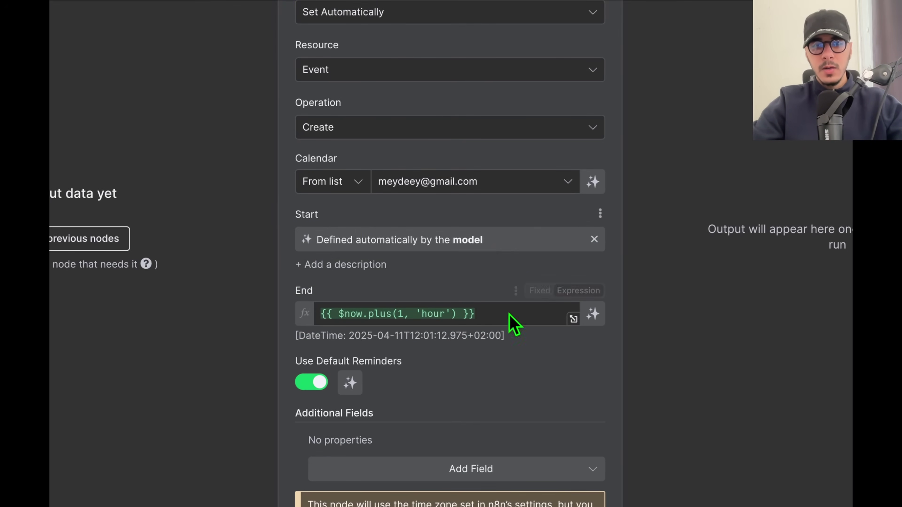
pyautogui.click(478, 312)
pyautogui.hotkey('ctrl', 'a')
pyautogui.press('BackSpace')
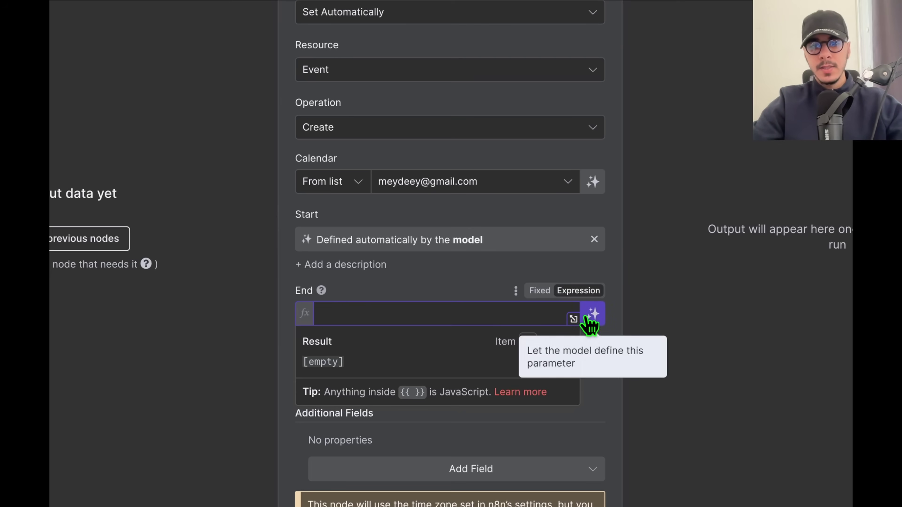
pyautogui.click(593, 314)
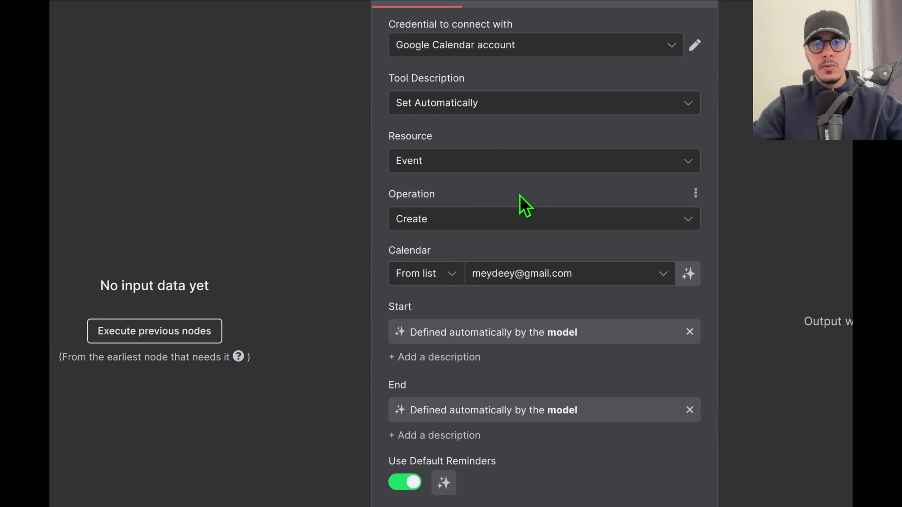
# Switch the calendar tool to Get Many events with a limit of 10.
pyautogui.click(439, 230)
pyautogui.scroll(-1, 490, 333)
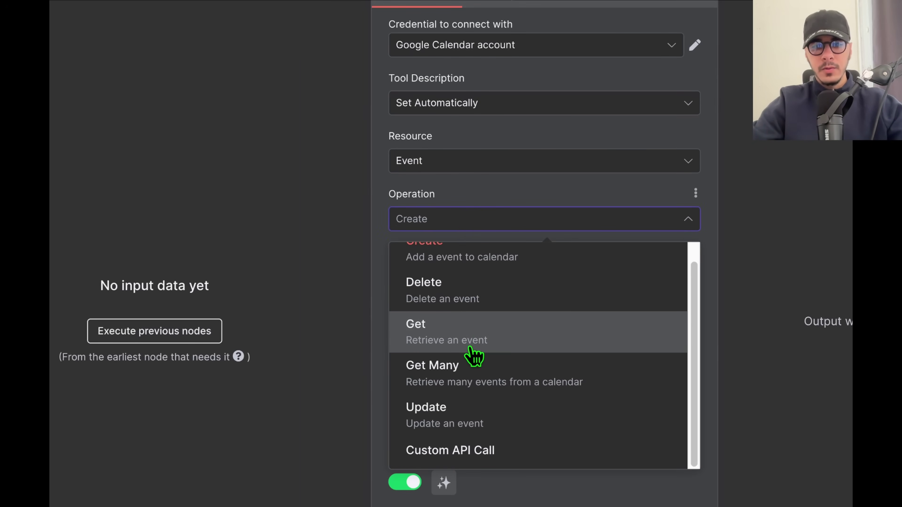
pyautogui.click(477, 384)
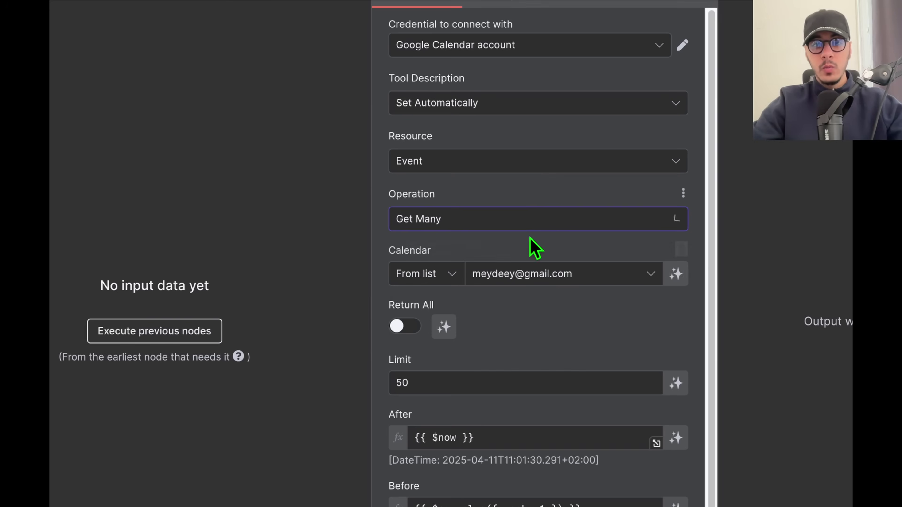
pyautogui.scroll(-1, 533, 363)
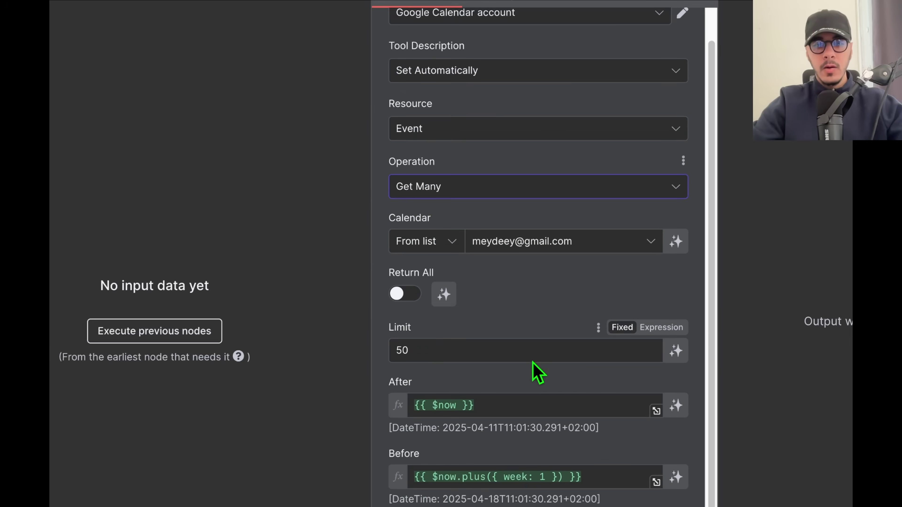
pyautogui.click(431, 348)
pyautogui.write('10')
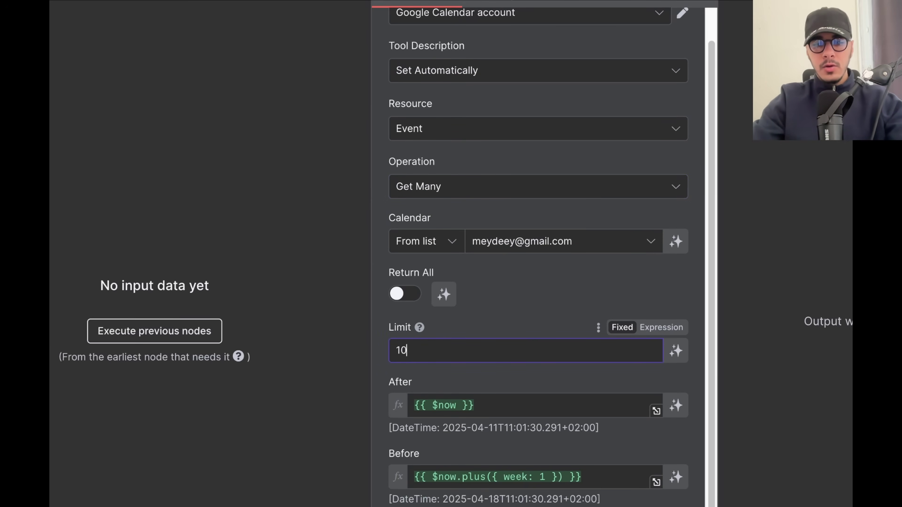
pyautogui.scroll(-2, 524, 322)
# Clear the After and Before date expressions and let the model define both.
pyautogui.click(497, 339)
pyautogui.hotkey('ctrl', 'a')
pyautogui.press('BackSpace')
pyautogui.click(673, 338)
pyautogui.click(677, 422)
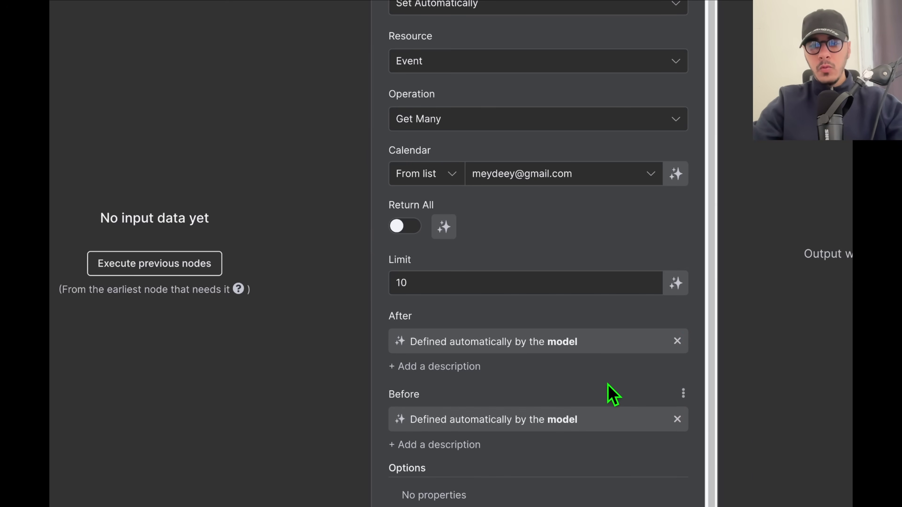
pyautogui.click(480, 420)
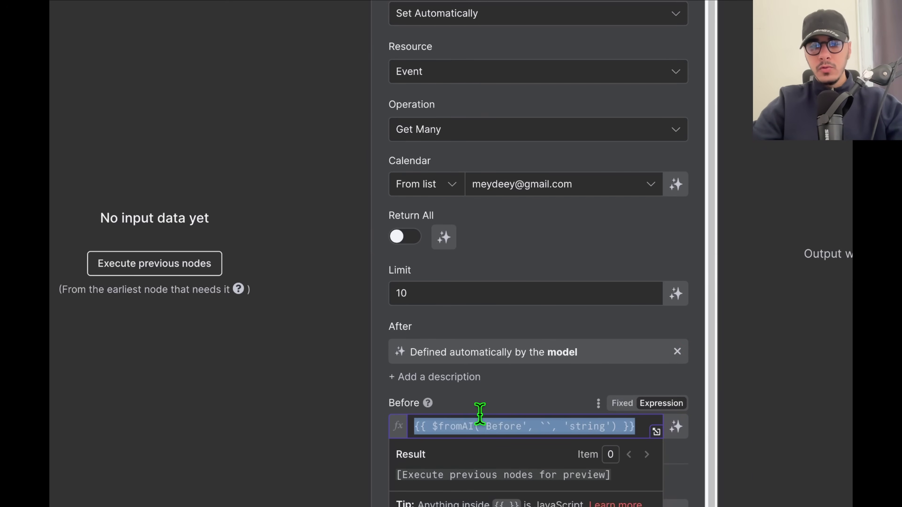
pyautogui.click(527, 423)
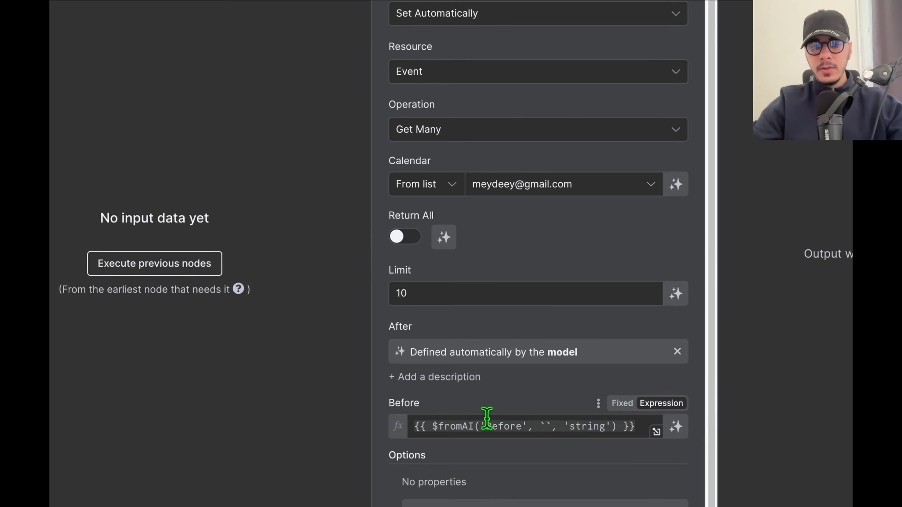
pyautogui.click(489, 424)
pyautogui.tripleClick(463, 423)
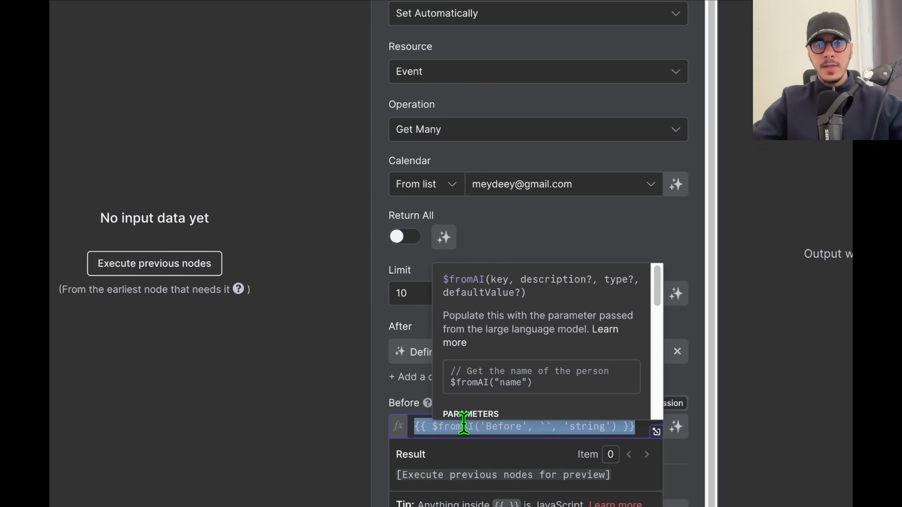
pyautogui.press('BackSpace')
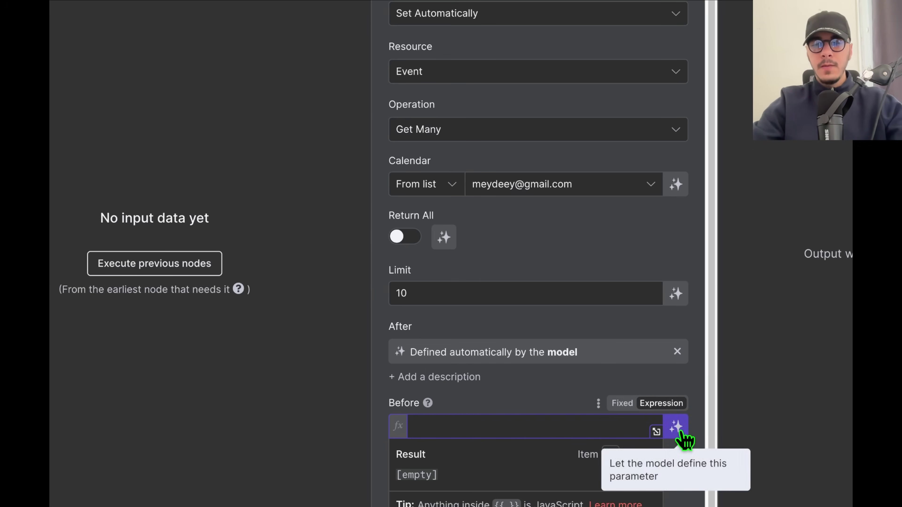
pyautogui.click(676, 426)
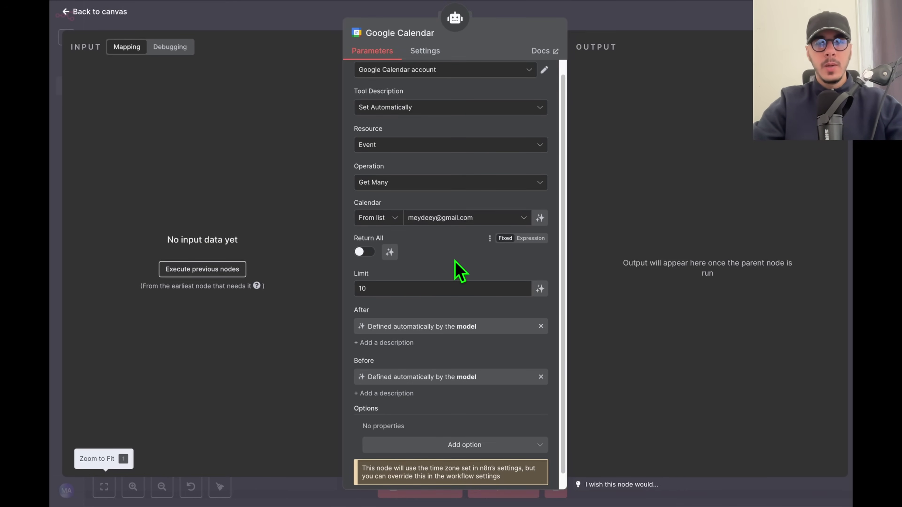
pyautogui.scroll(1, 460, 272)
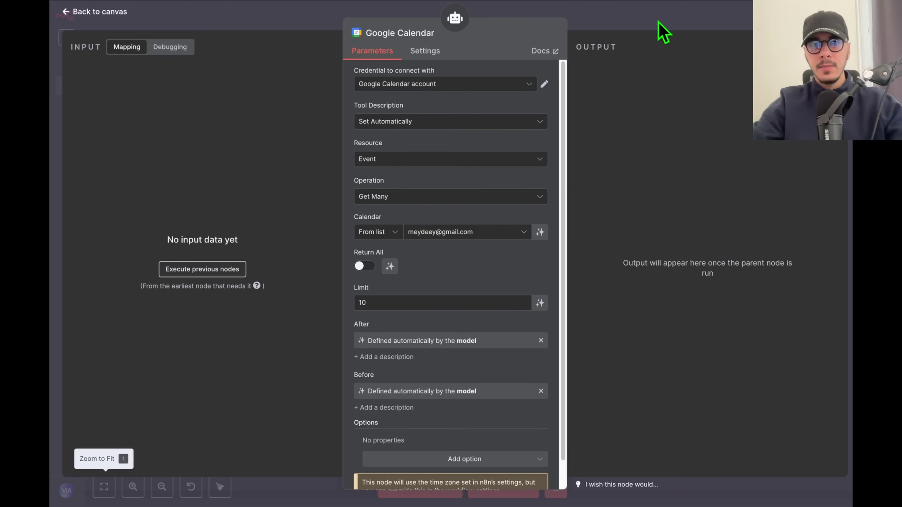
# Close the Google Calendar settings, then start and cancel a Send Email node after the agent.
pyautogui.click(660, 28)
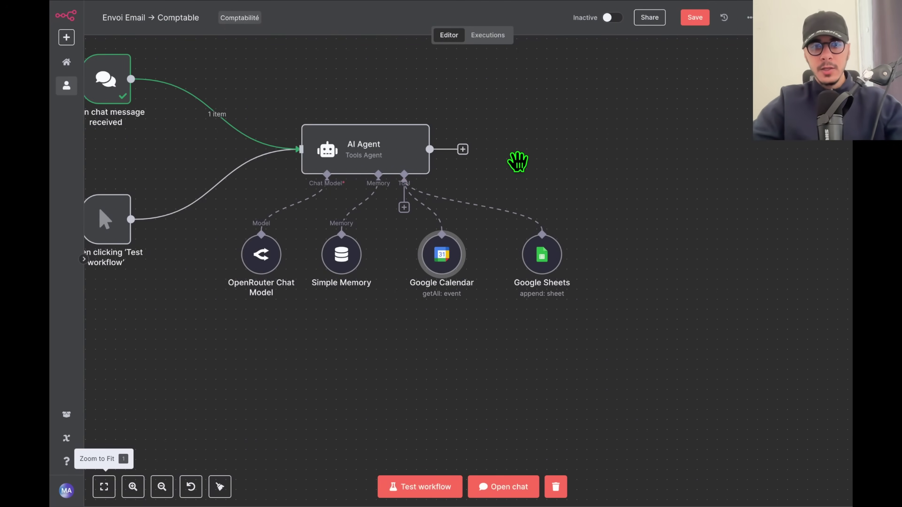
pyautogui.moveTo(517, 162); pyautogui.dragTo(548, 180)
pyautogui.scroll(-5, 453, 308)
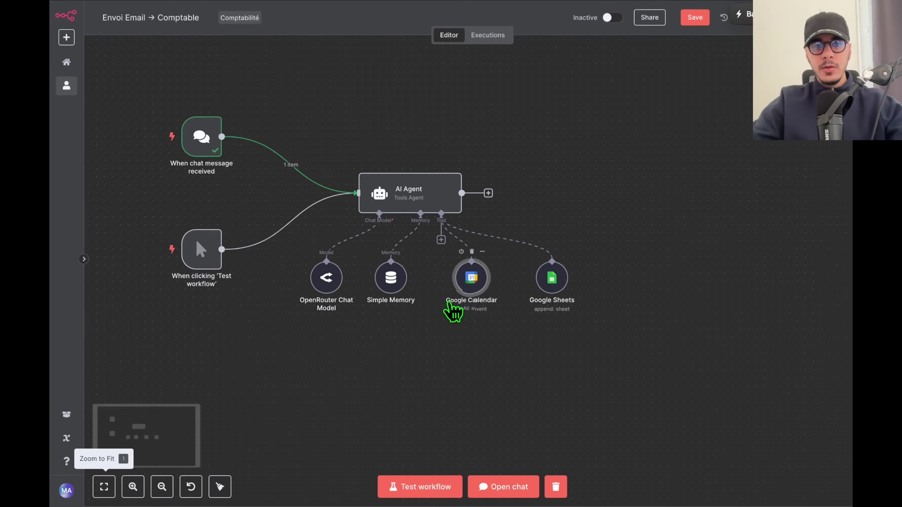
pyautogui.scroll(2, 451, 302)
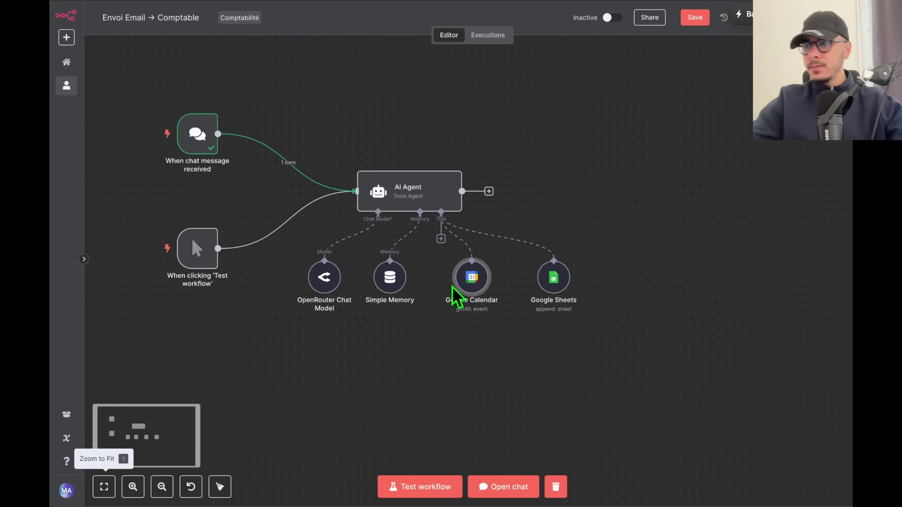
pyautogui.scroll(3, 492, 209)
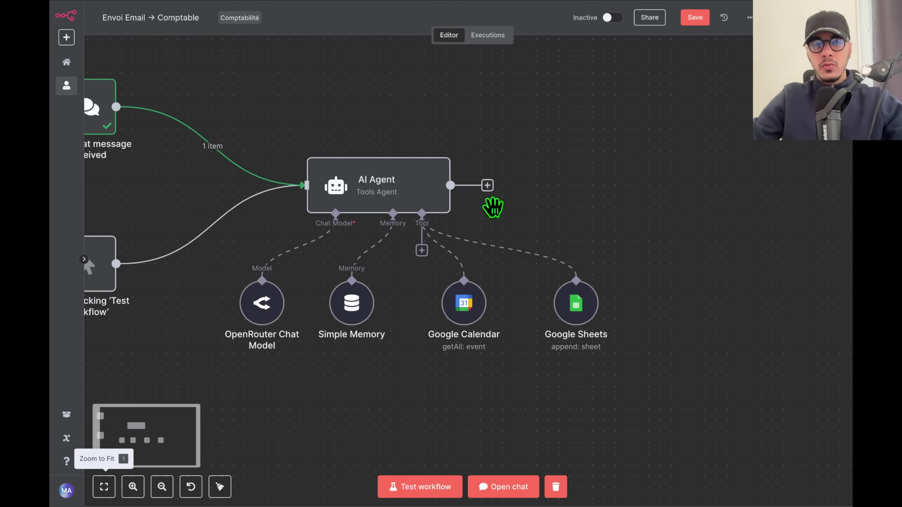
pyautogui.click(488, 186)
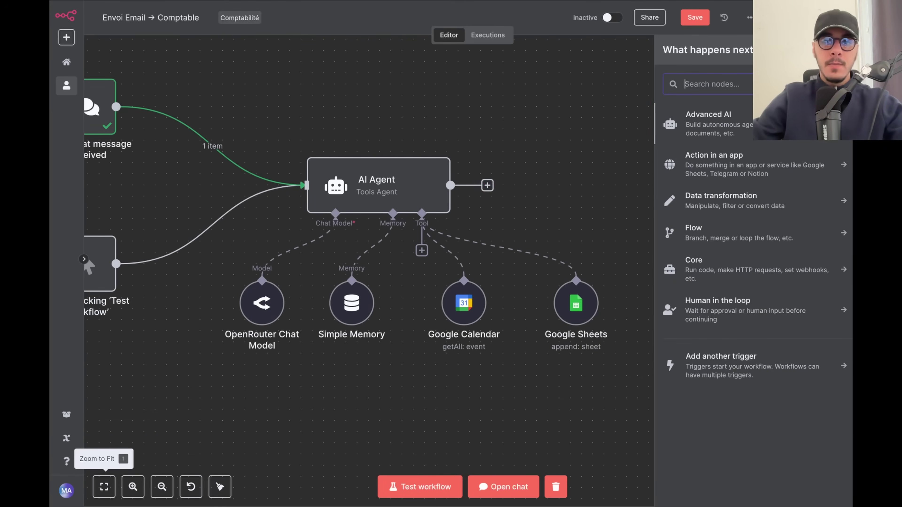
pyautogui.write('mail')
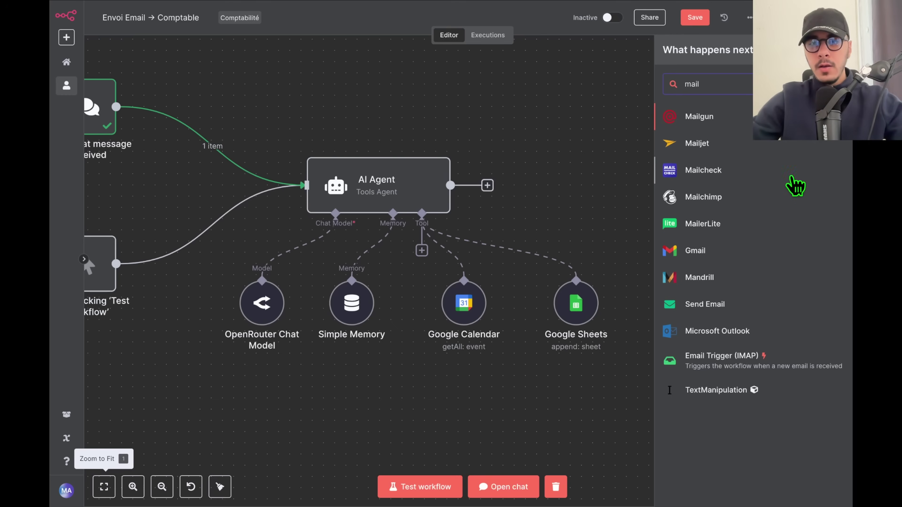
pyautogui.click(712, 306)
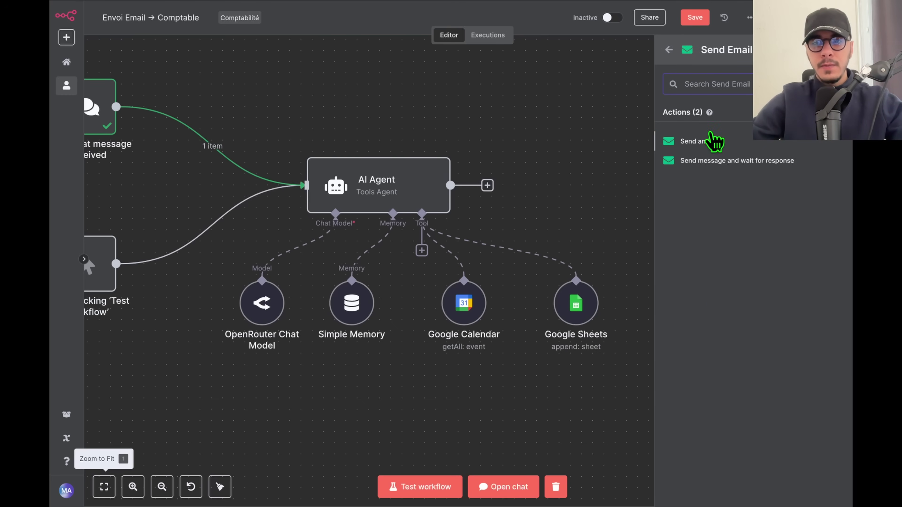
pyautogui.click(675, 141)
pyautogui.press('Escape')
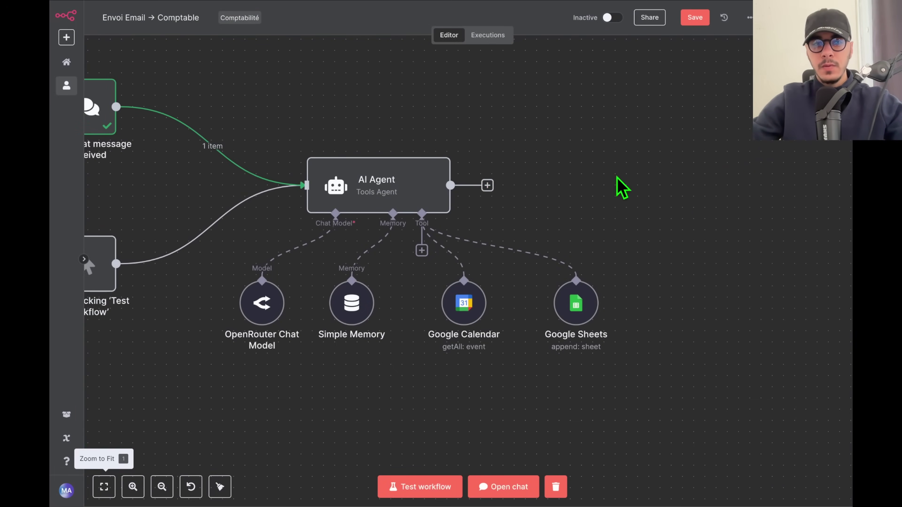
# Tidy up the layout, spread the model and tool nodes apart, and save the workflow.
pyautogui.hscroll(-4, 622, 188)
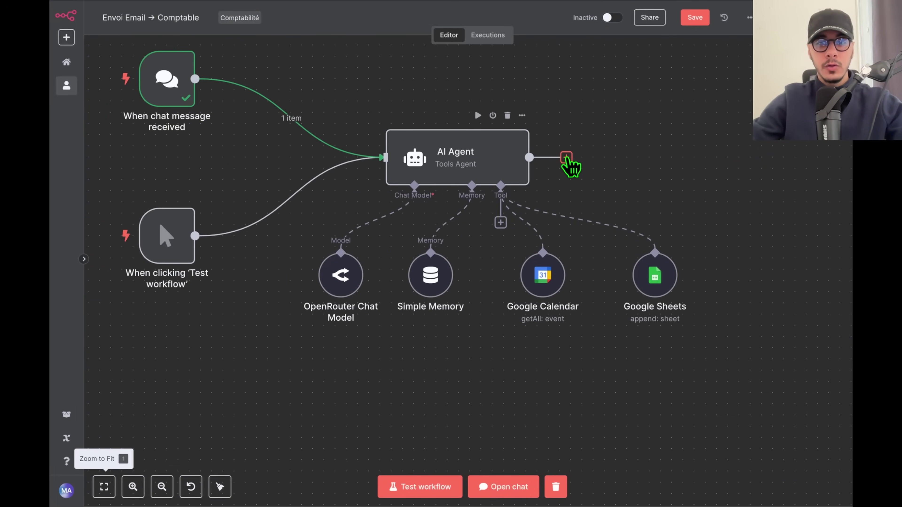
pyautogui.click(220, 487)
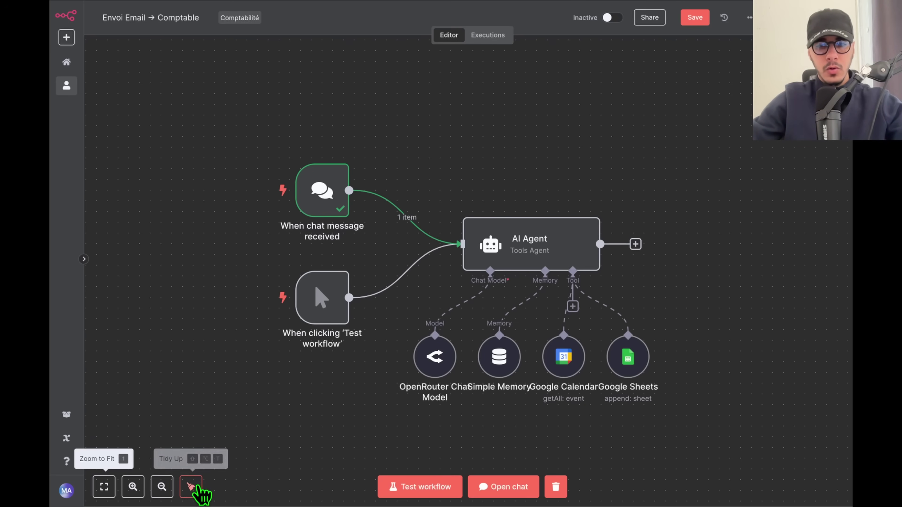
pyautogui.moveTo(334, 425); pyautogui.dragTo(328, 342)
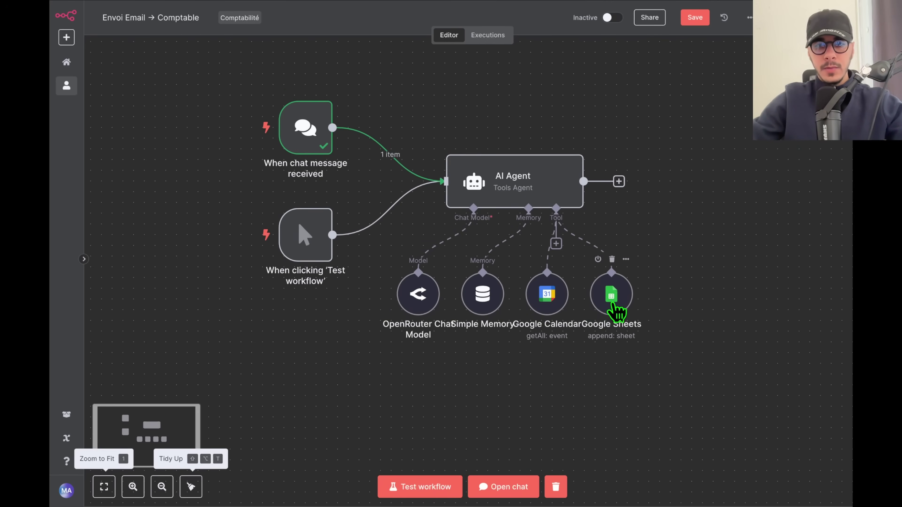
pyautogui.moveTo(615, 301); pyautogui.dragTo(659, 302)
pyautogui.moveTo(543, 299); pyautogui.dragTo(564, 298)
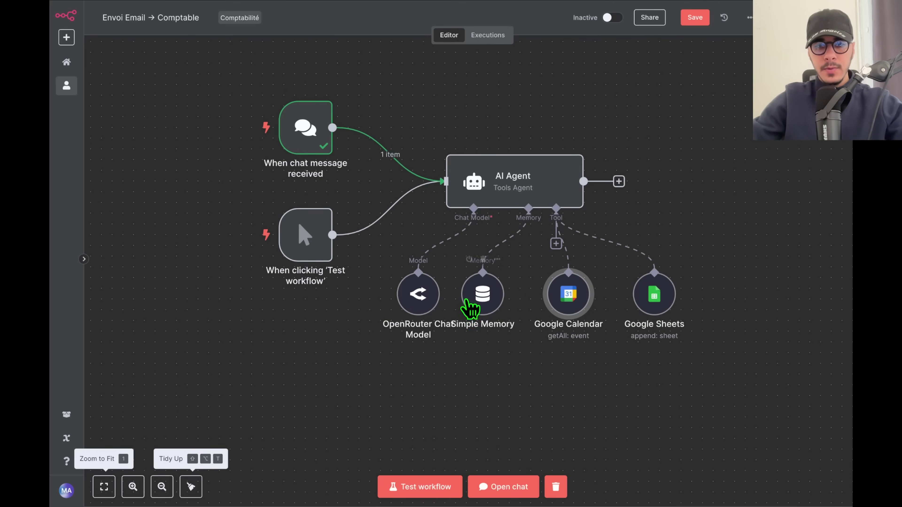
pyautogui.moveTo(429, 306); pyautogui.dragTo(408, 307)
pyautogui.moveTo(479, 379); pyautogui.dragTo(459, 423)
pyautogui.moveTo(504, 404); pyautogui.dragTo(524, 406)
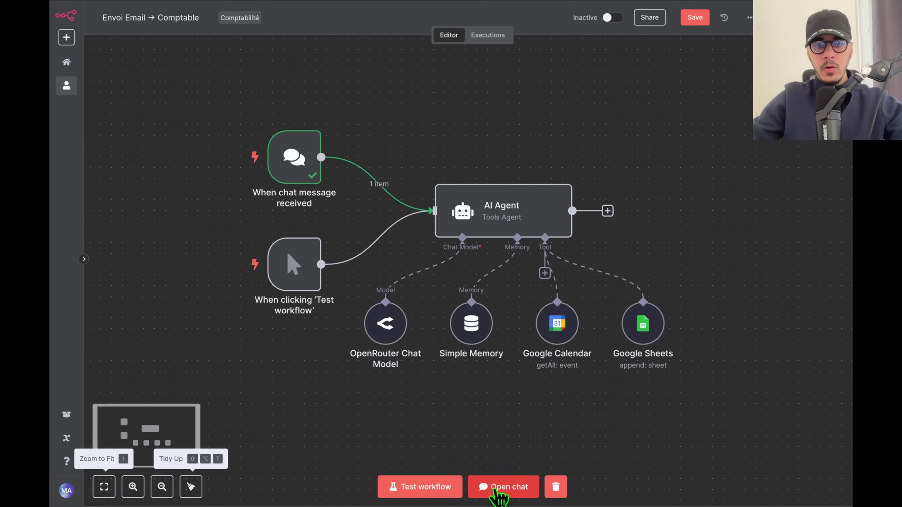
pyautogui.click(693, 24)
# Open the chat panel and reset the session to clear the previous message.
pyautogui.click(499, 489)
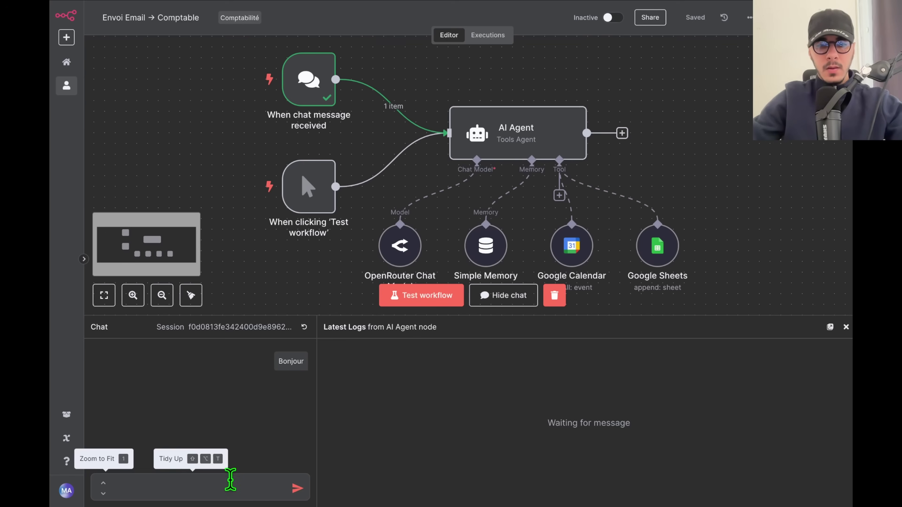
pyautogui.click(226, 481)
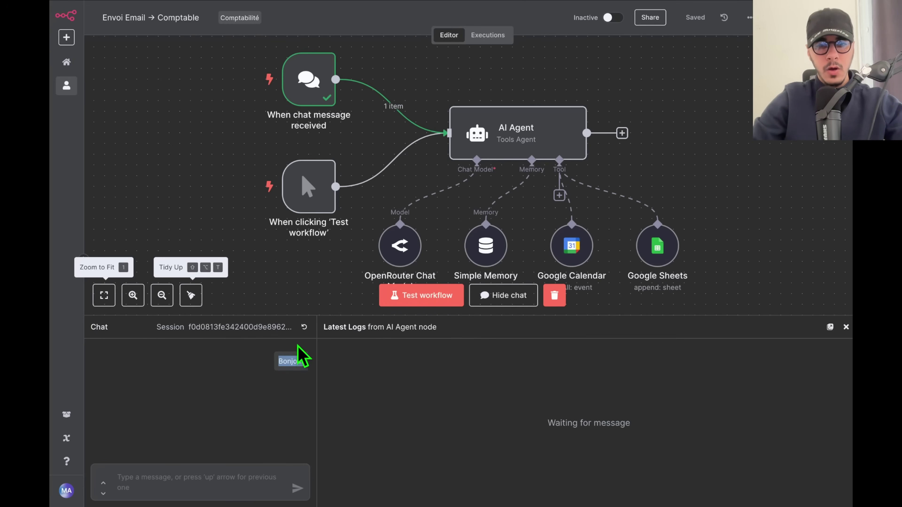
pyautogui.click(304, 327)
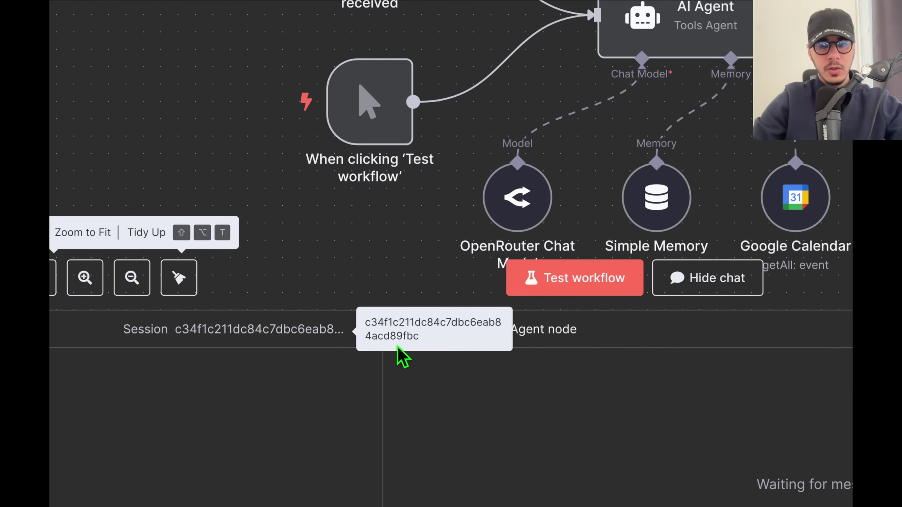
# Check the Simple Memory node's settings, then focus the chat message box.
pyautogui.moveTo(654, 199)
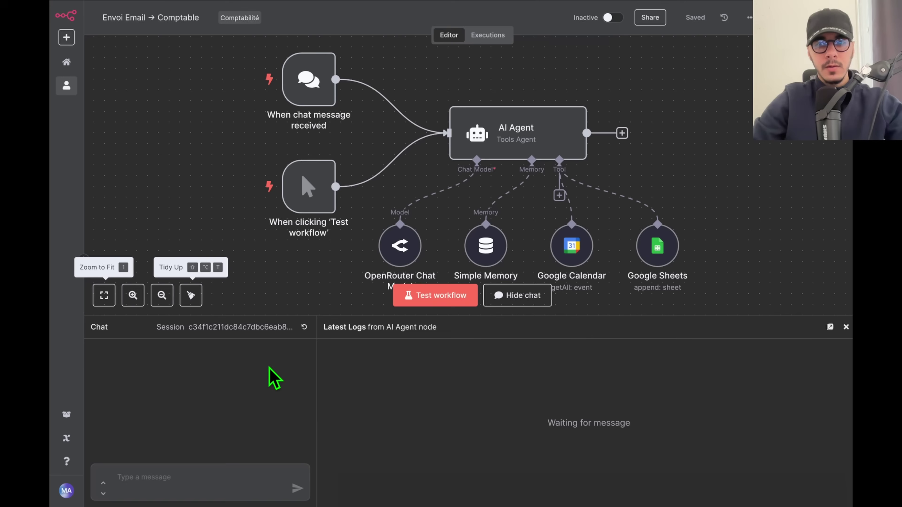
pyautogui.click(489, 246)
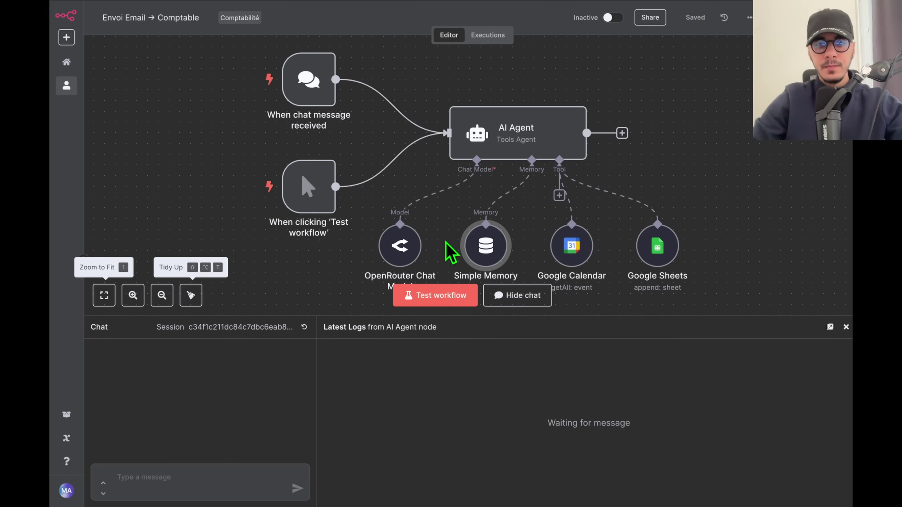
pyautogui.doubleClick(483, 253)
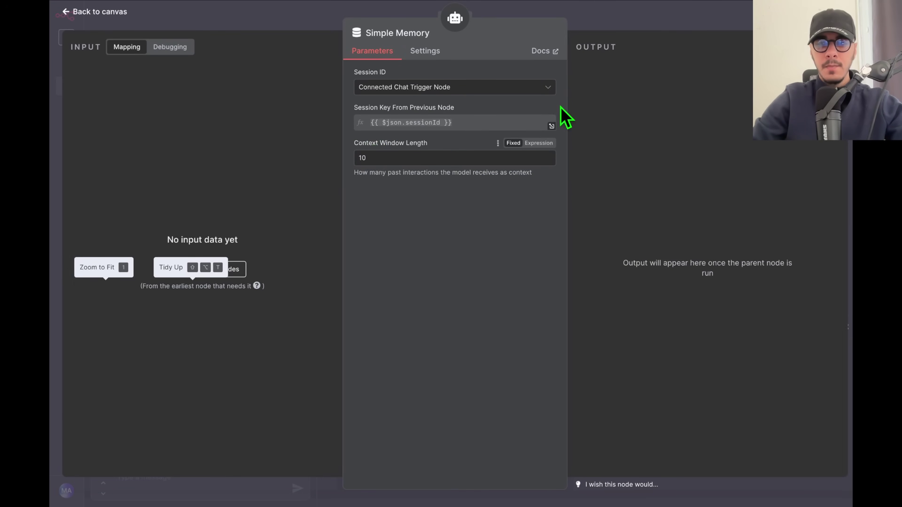
pyautogui.click(646, 27)
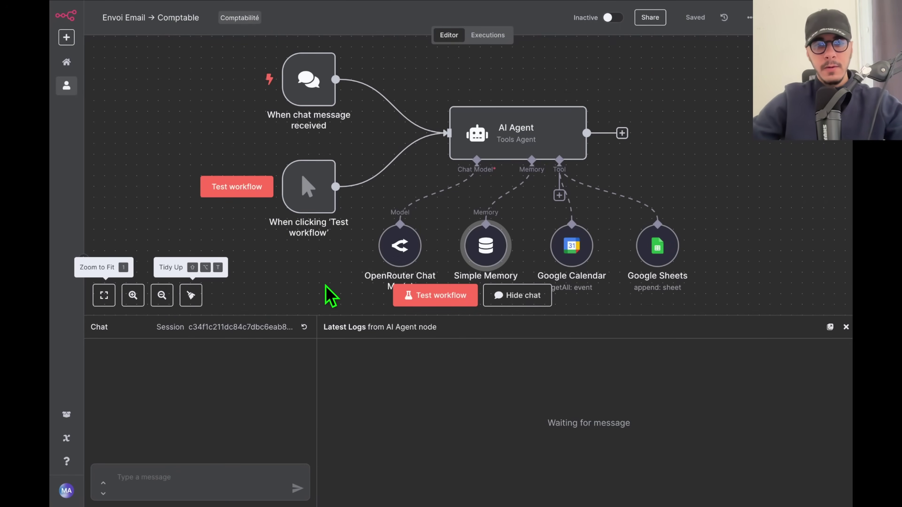
pyautogui.click(193, 482)
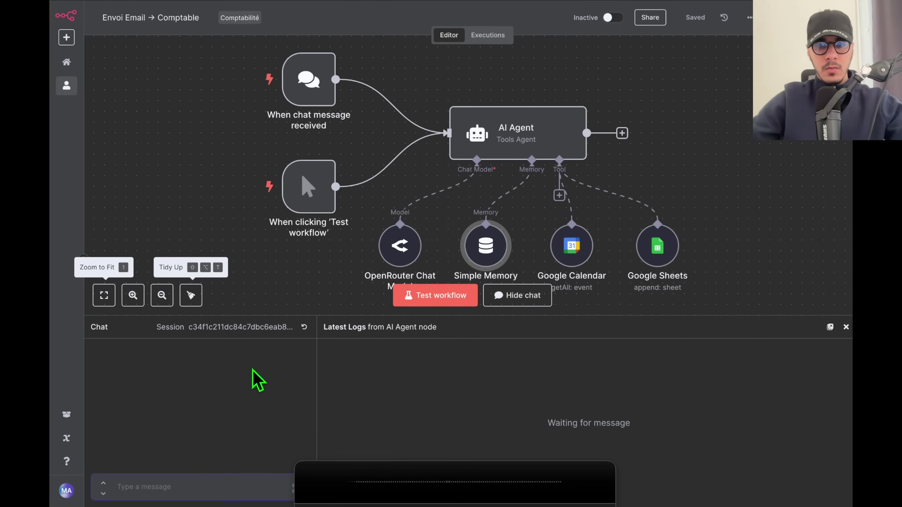
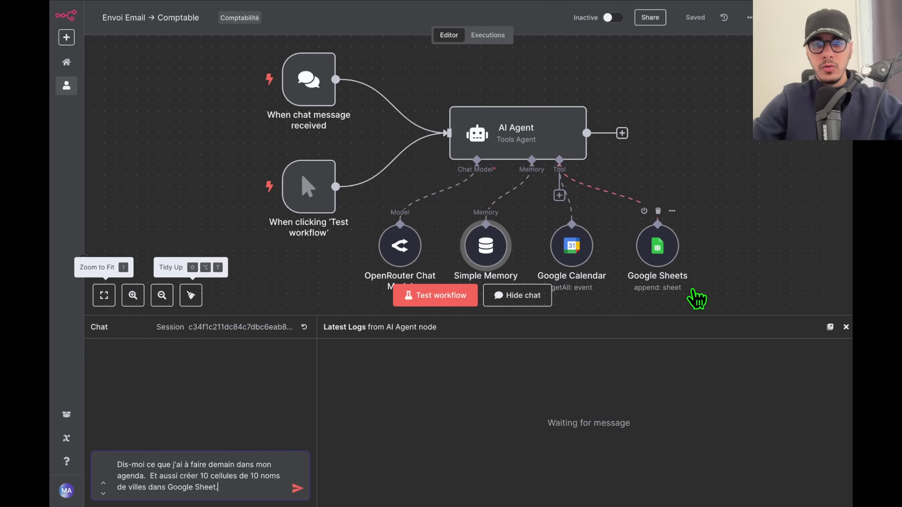
# Send the 2021 calendar request and read the reply that no events exist that year.
pyautogui.press('Return')
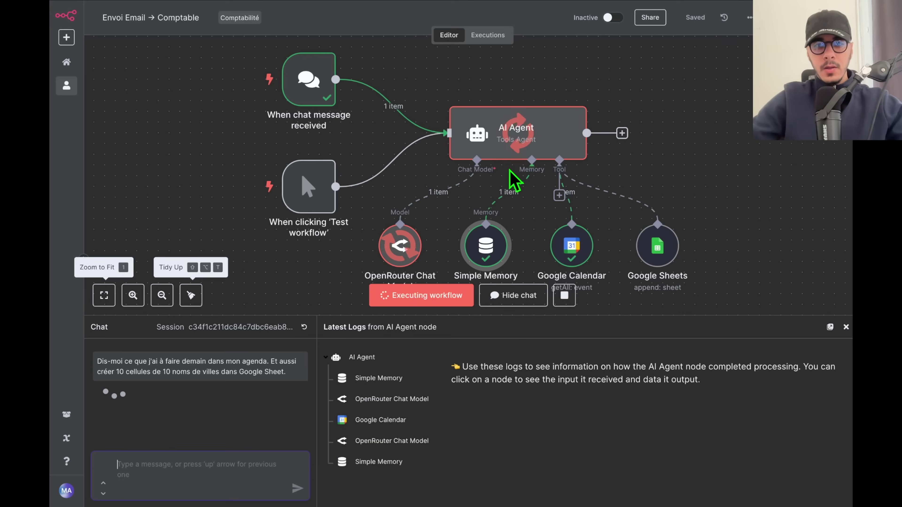
pyautogui.scroll(-3, 715, 167)
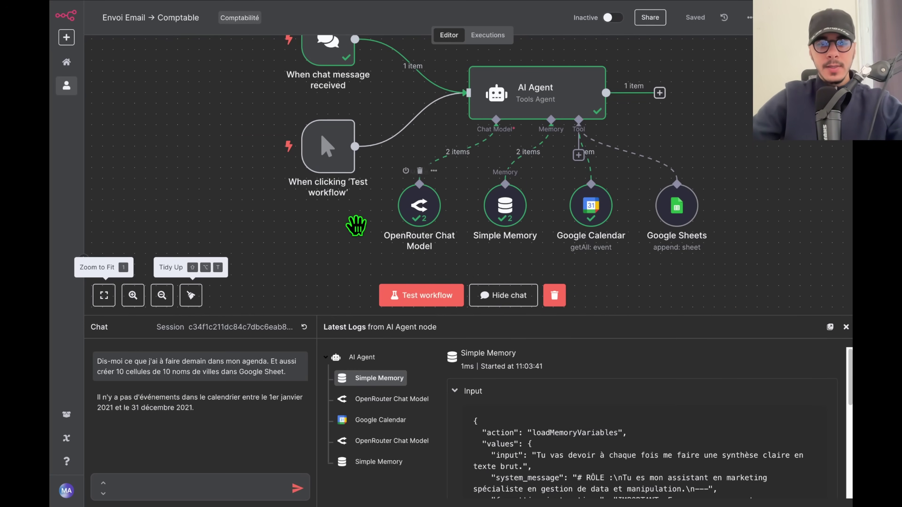
pyautogui.scroll(1, 375, 242)
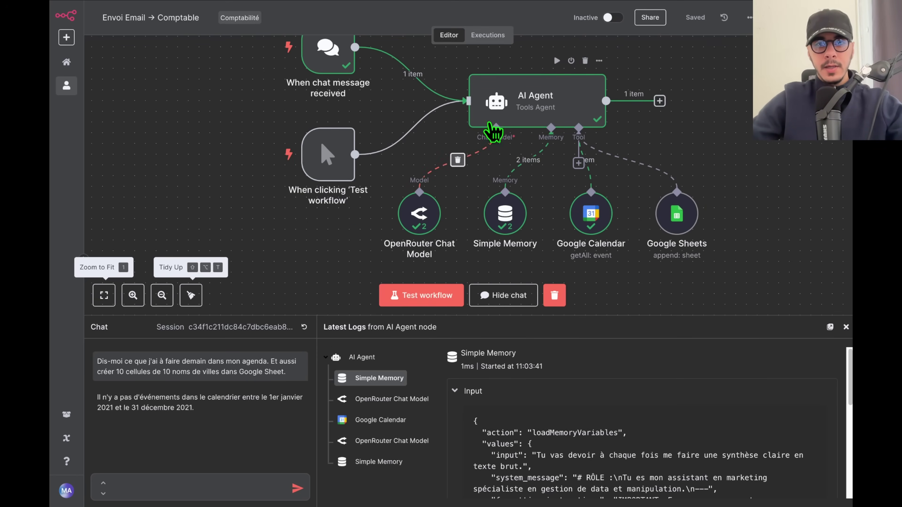
pyautogui.moveTo(97, 397); pyautogui.dragTo(202, 401)
pyautogui.click(191, 405)
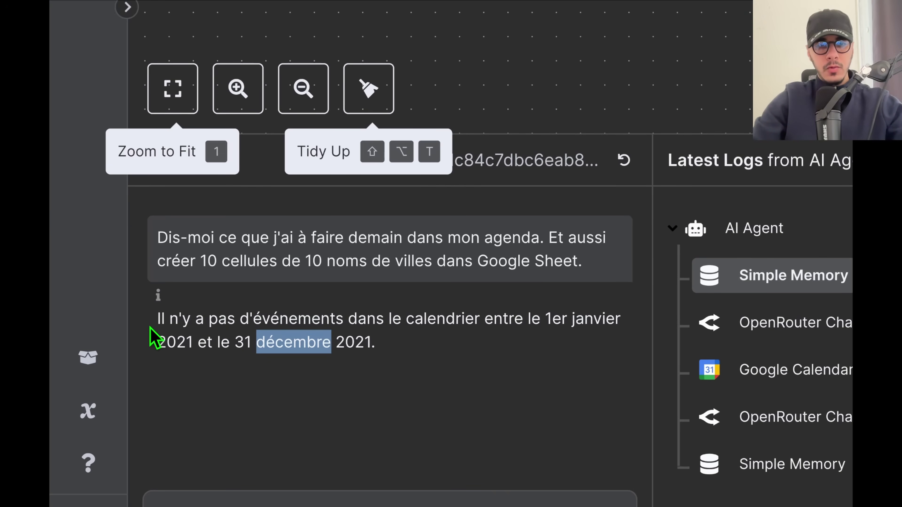
pyautogui.moveTo(151, 329); pyautogui.dragTo(429, 369)
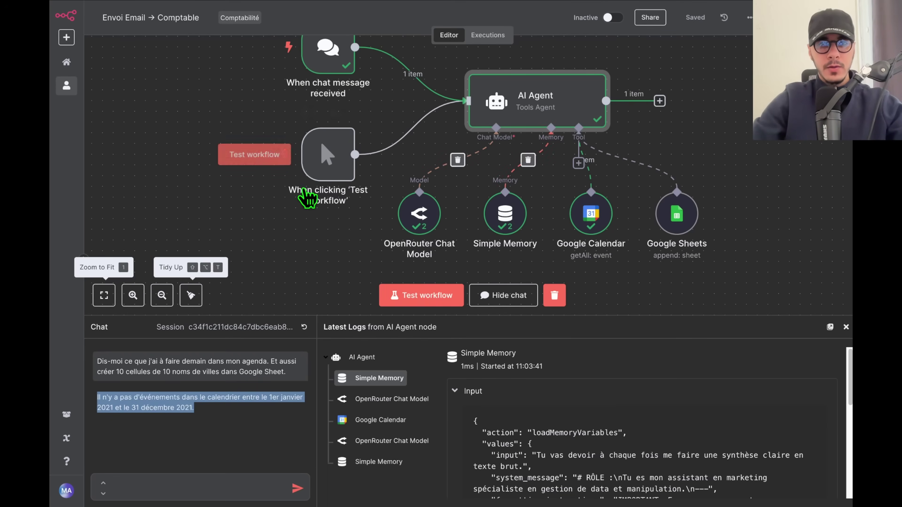
pyautogui.hscroll(1, 302, 178)
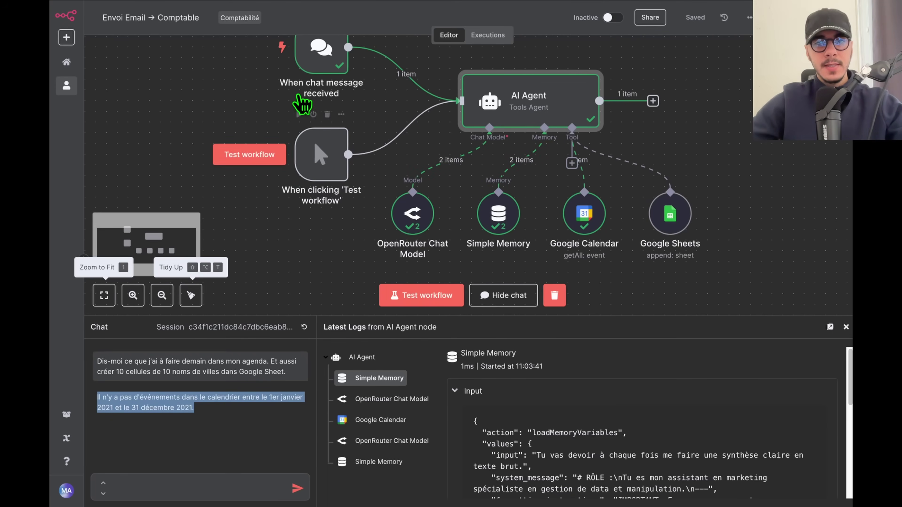
# Append the {{ $json.chatInput }} expression on a new line in the AI Agent prompt.
pyautogui.doubleClick(497, 98)
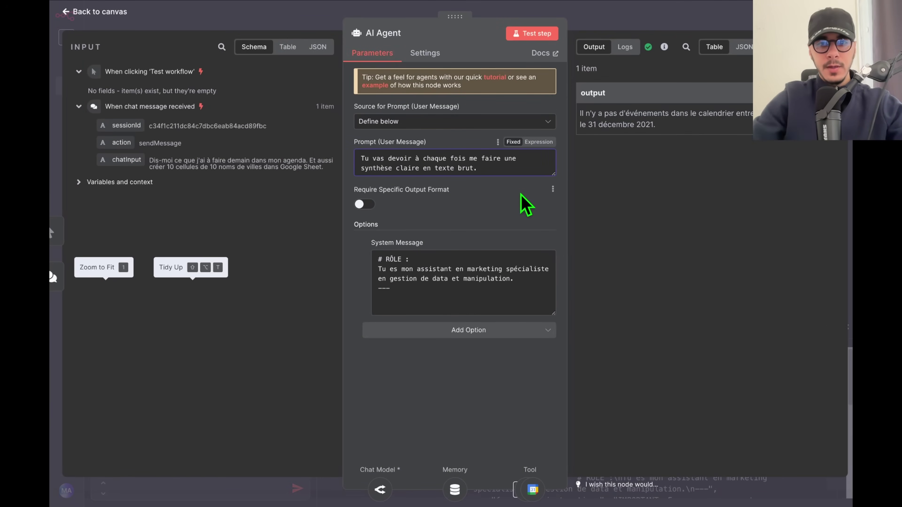
pyautogui.press('Return')
pyautogui.press('Return')
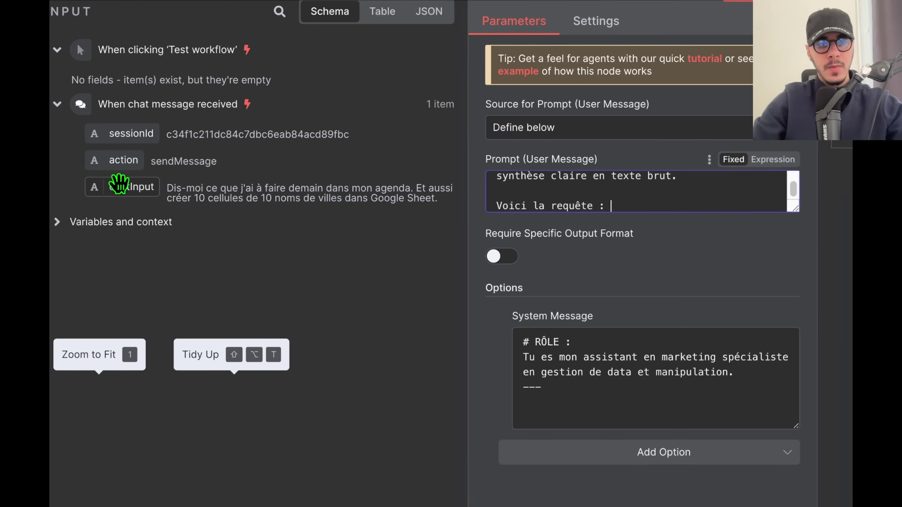
pyautogui.moveTo(122, 188); pyautogui.dragTo(653, 208)
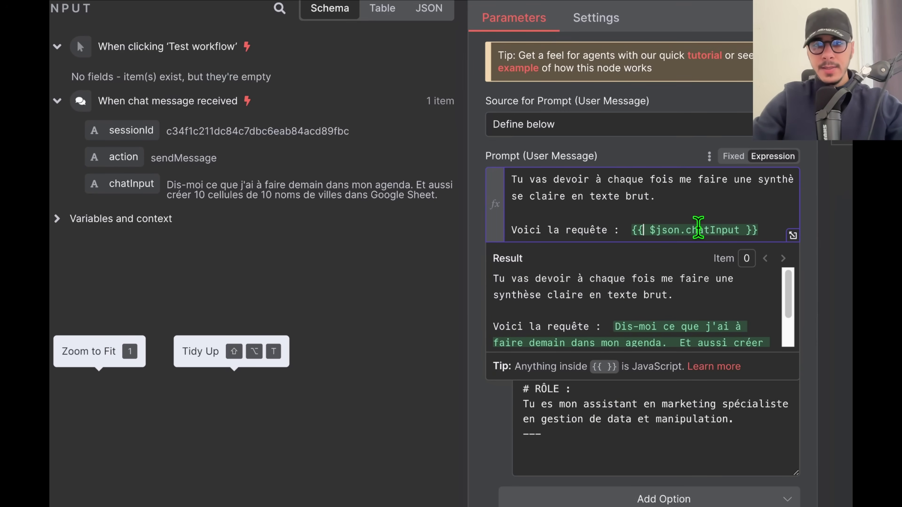
pyautogui.click(484, 433)
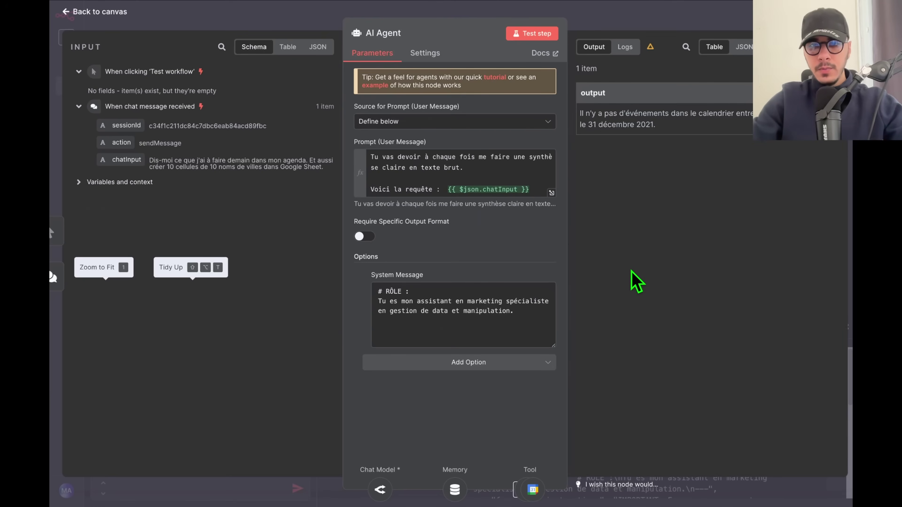
pyautogui.press('Escape')
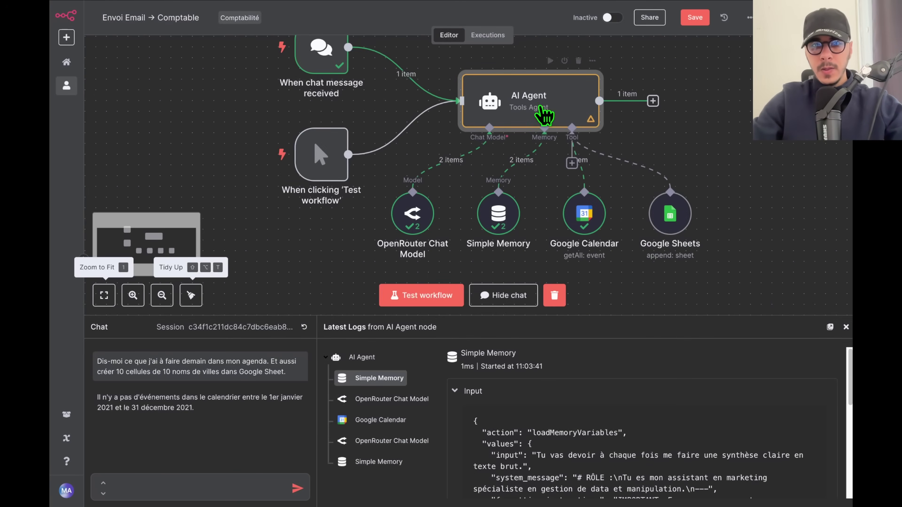
# Copy the earlier chat request text and reset the chat session.
pyautogui.doubleClick(545, 123)
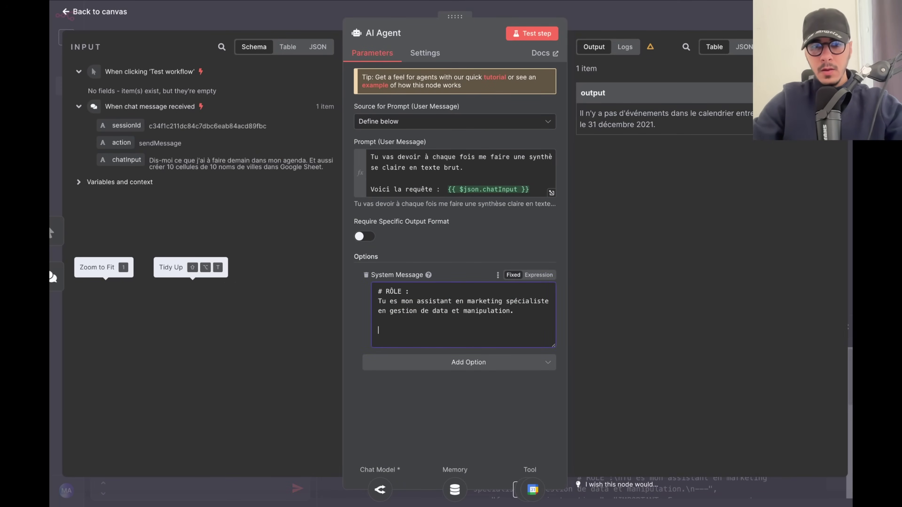
pyautogui.hotkey('alt', 'space')
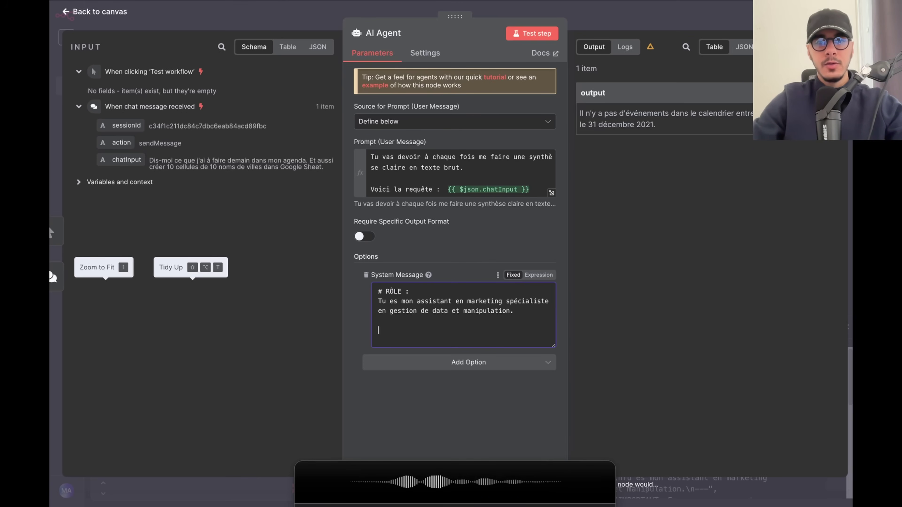
pyautogui.tripleClick(186, 360)
pyautogui.hotkey('ctrl', 'c')
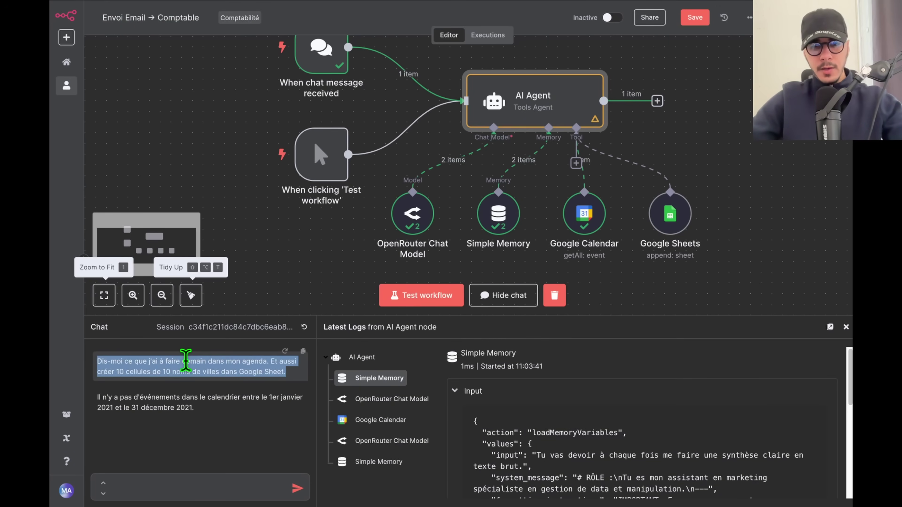
pyautogui.click(305, 328)
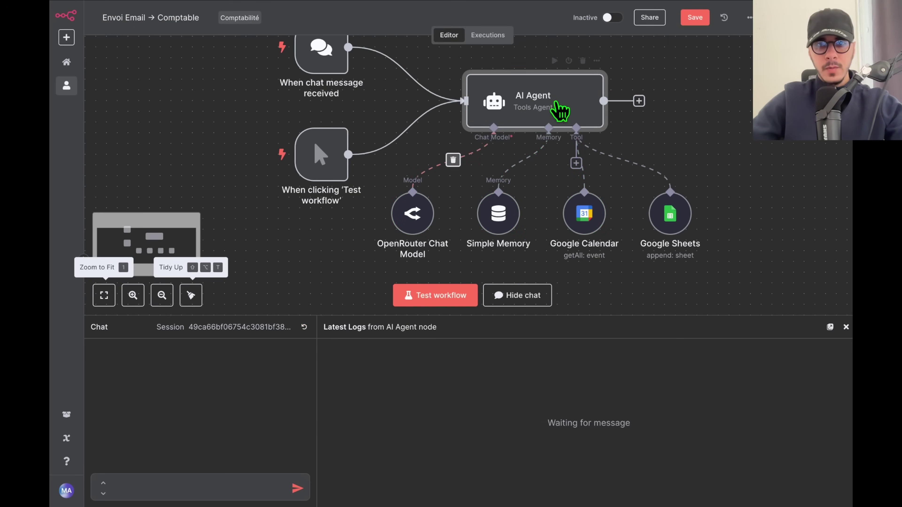
# Save the workflow and resend the pasted request in the chat.
pyautogui.click(695, 20)
pyautogui.hotkey('ctrl', 'v')
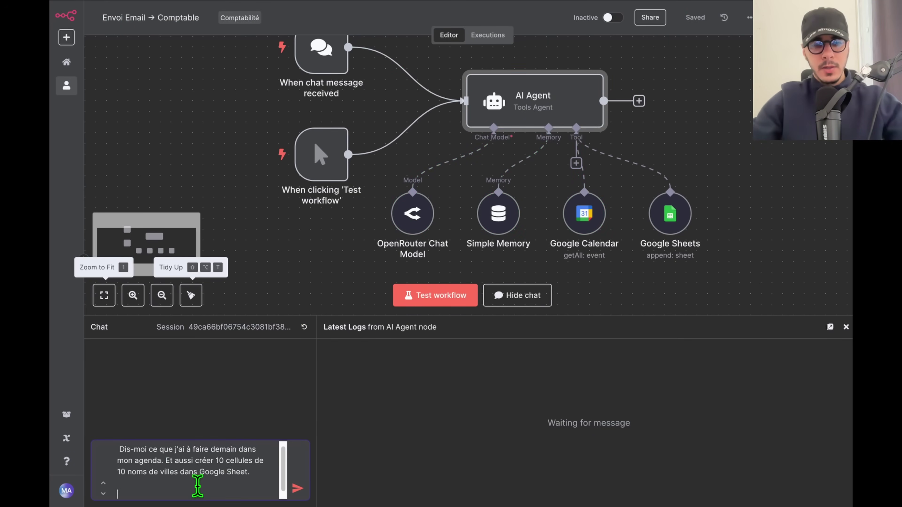
pyautogui.press('Return')
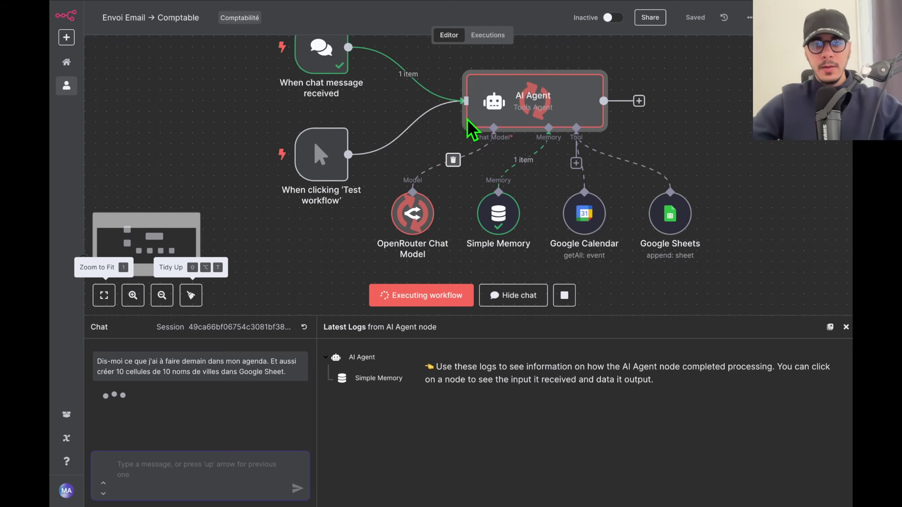
# Disconnect the manual test trigger from the AI Agent and rearrange both triggers.
pyautogui.scroll(2, 705, 181)
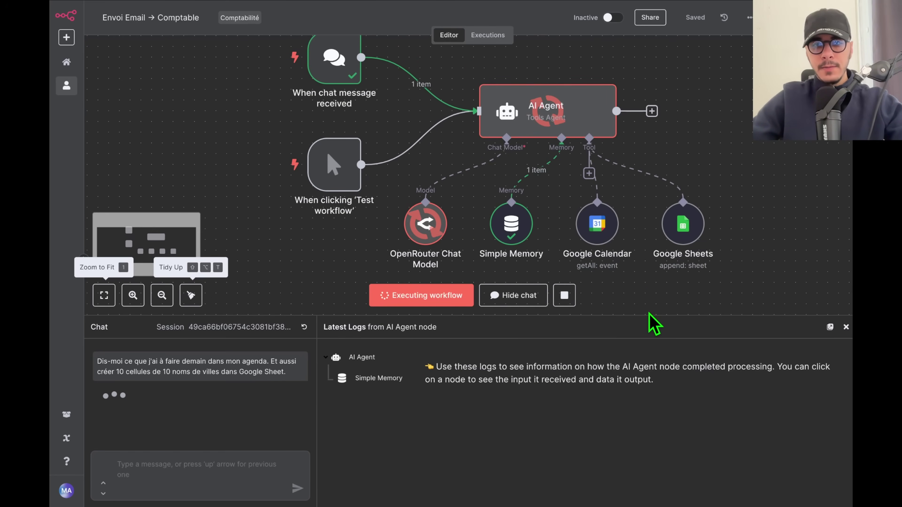
pyautogui.moveTo(651, 316); pyautogui.dragTo(651, 336)
pyautogui.moveTo(300, 189); pyautogui.dragTo(225, 202)
pyautogui.click(379, 163)
pyautogui.moveTo(241, 223)
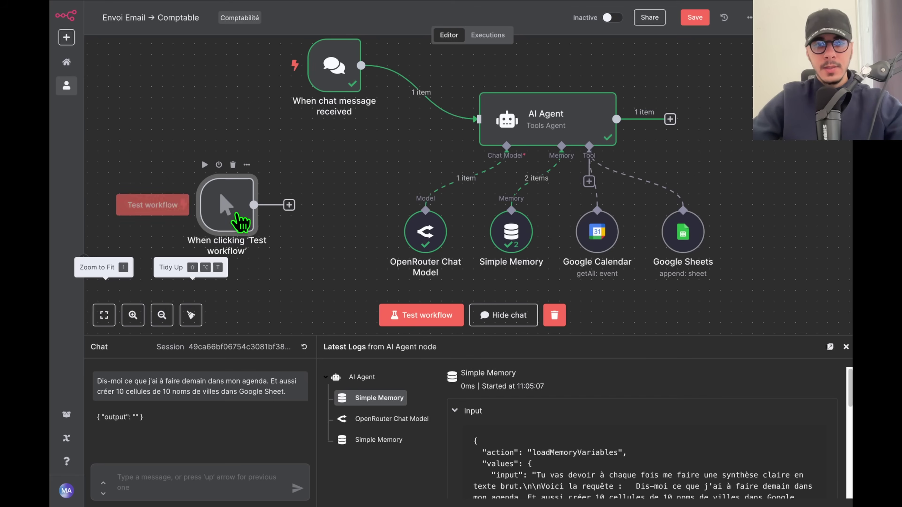
pyautogui.moveTo(239, 189); pyautogui.dragTo(175, 167)
pyautogui.moveTo(314, 80); pyautogui.dragTo(347, 135)
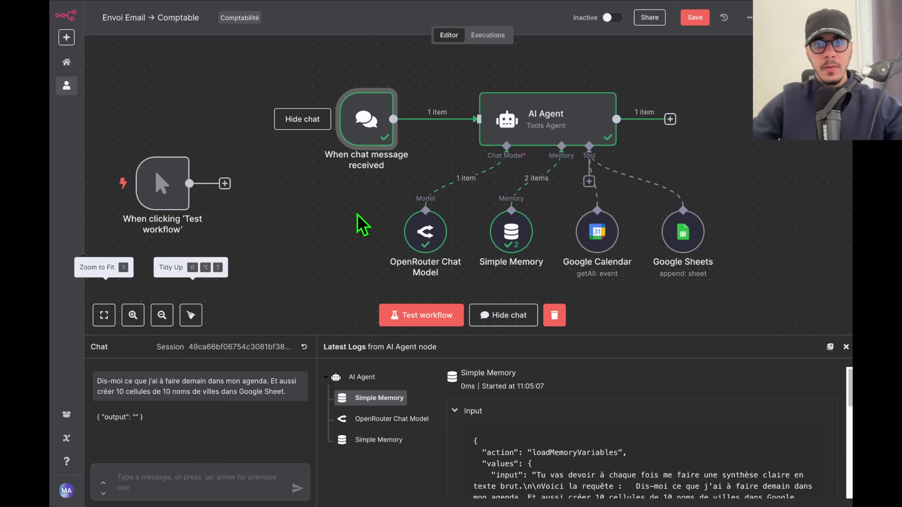
# Reset the chat and ask "Dis-moi ce que j'ai à faire demain dans mon agenda.".
pyautogui.click(304, 347)
pyautogui.click(200, 475)
pyautogui.write("Dis-moi ce que j'ai à faire demain dans mon agenda.")
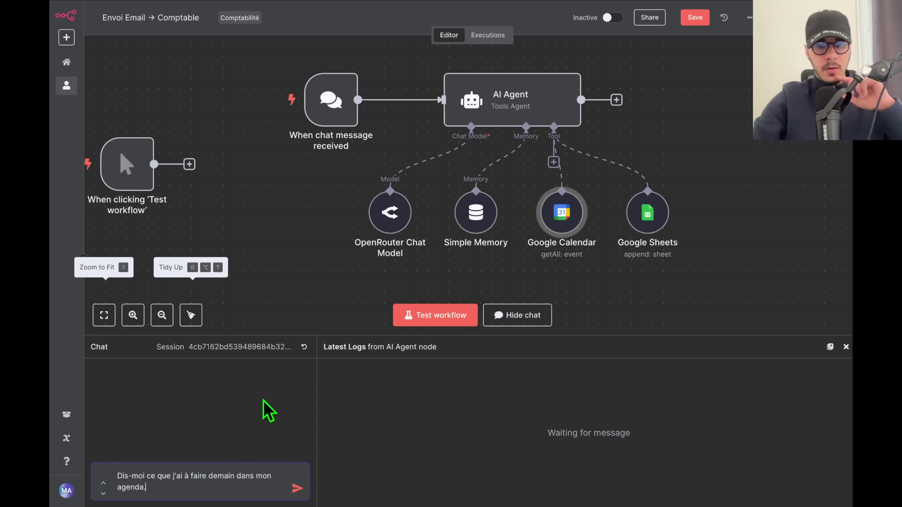
pyautogui.press('Return')
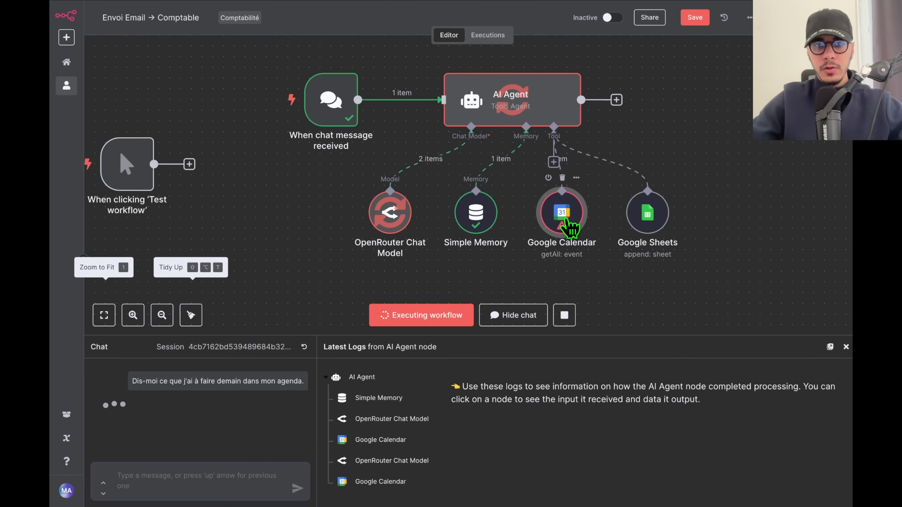
# Inspect the Google Calendar node's output for the returned events.
pyautogui.doubleClick(569, 226)
pyautogui.moveTo(631, 156); pyautogui.dragTo(717, 157)
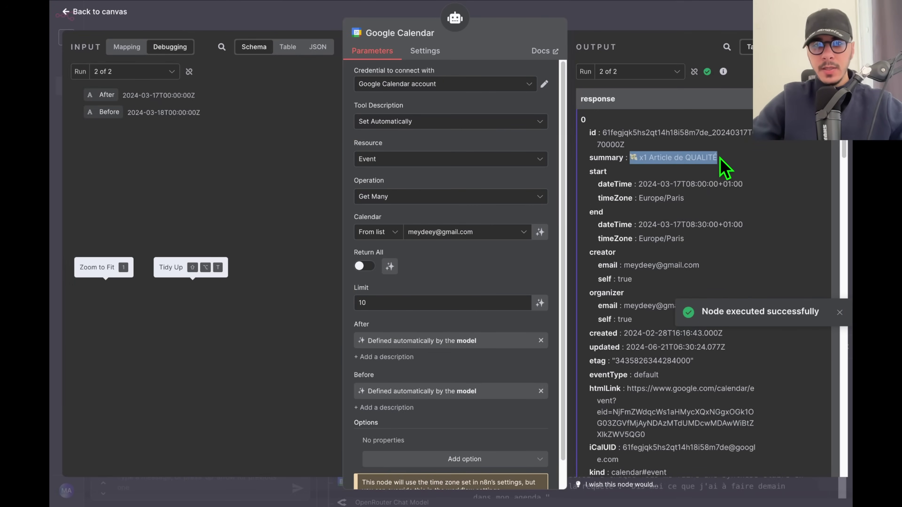
pyautogui.click(701, 29)
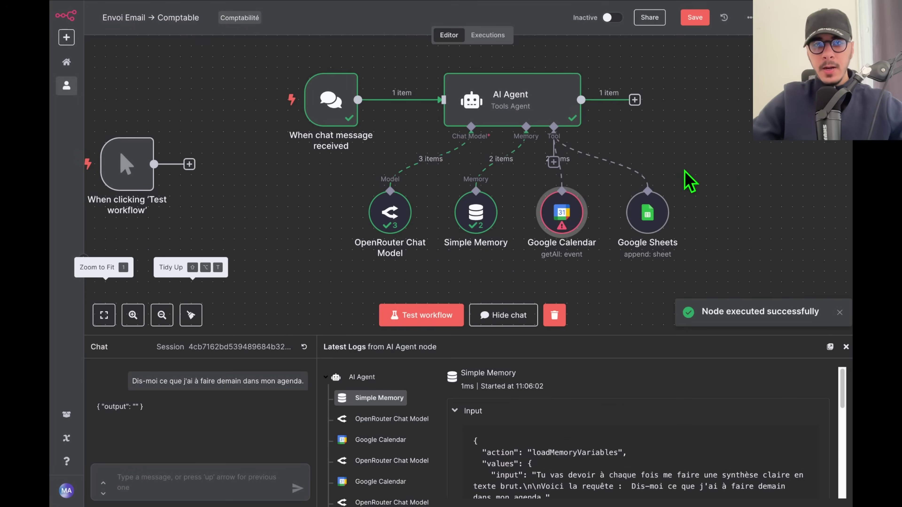
pyautogui.doubleClick(570, 218)
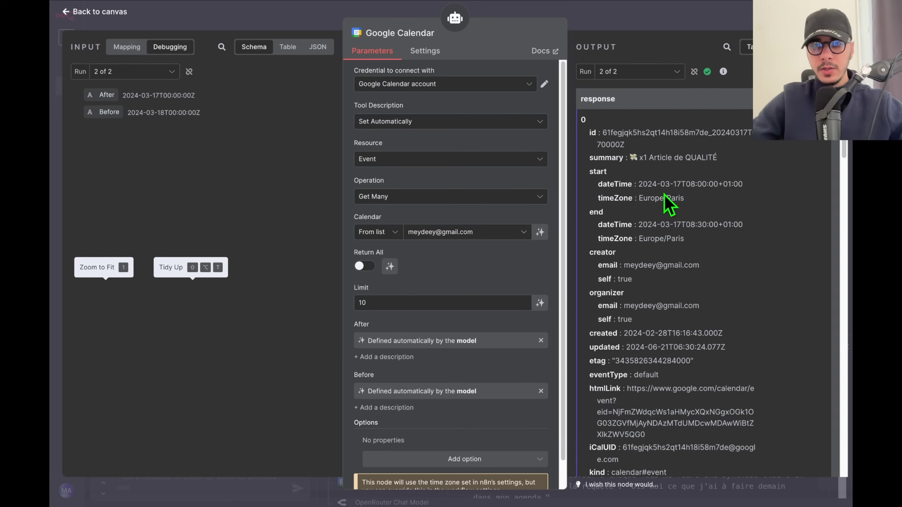
pyautogui.moveTo(631, 157); pyautogui.dragTo(719, 158)
pyautogui.scroll(-5, 698, 214)
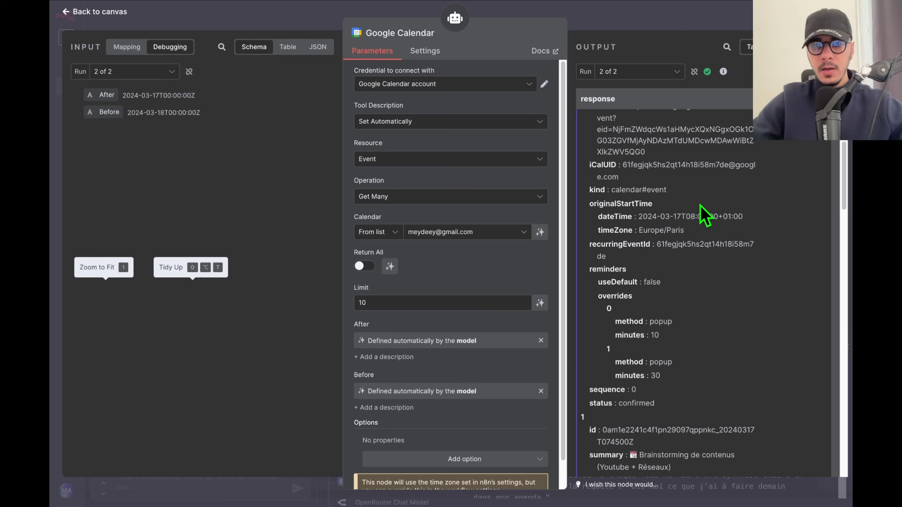
pyautogui.scroll(5, 698, 213)
pyautogui.press('Escape')
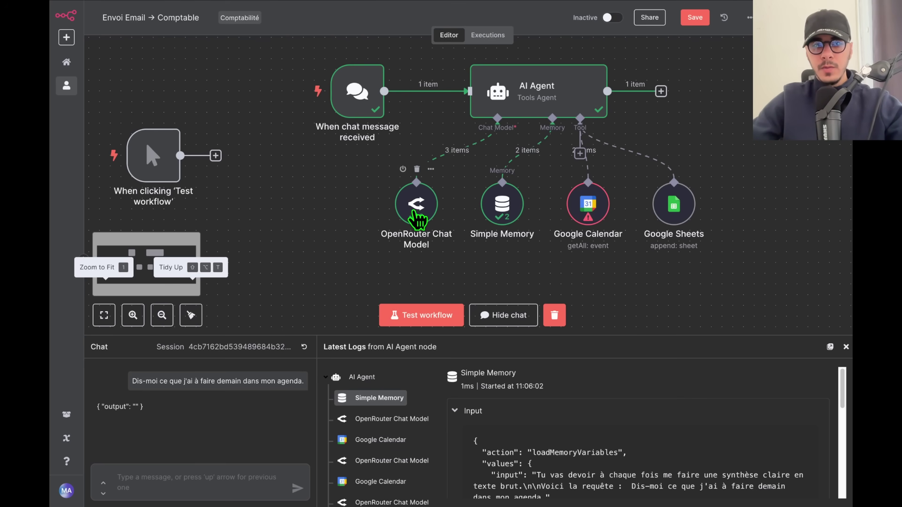
# Replace the OpenRouter Chat Model with an OpenAI Chat Model set to gpt-4o.
pyautogui.moveTo(416, 210); pyautogui.dragTo(346, 226)
pyautogui.press('Delete')
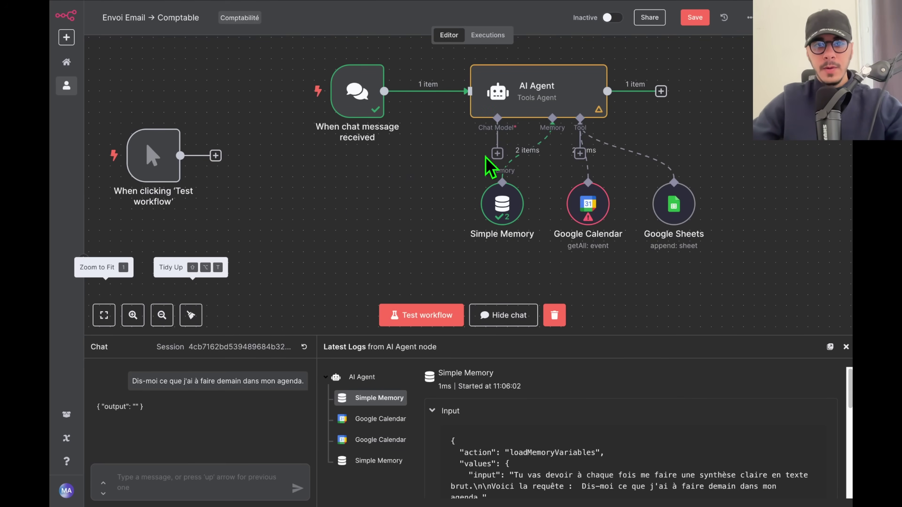
pyautogui.click(497, 153)
pyautogui.write('open')
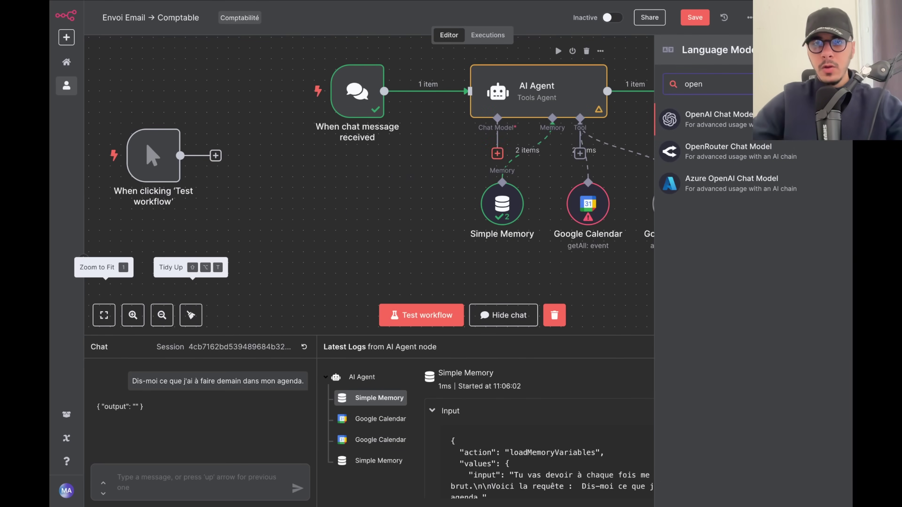
pyautogui.click(688, 130)
pyautogui.click(461, 123)
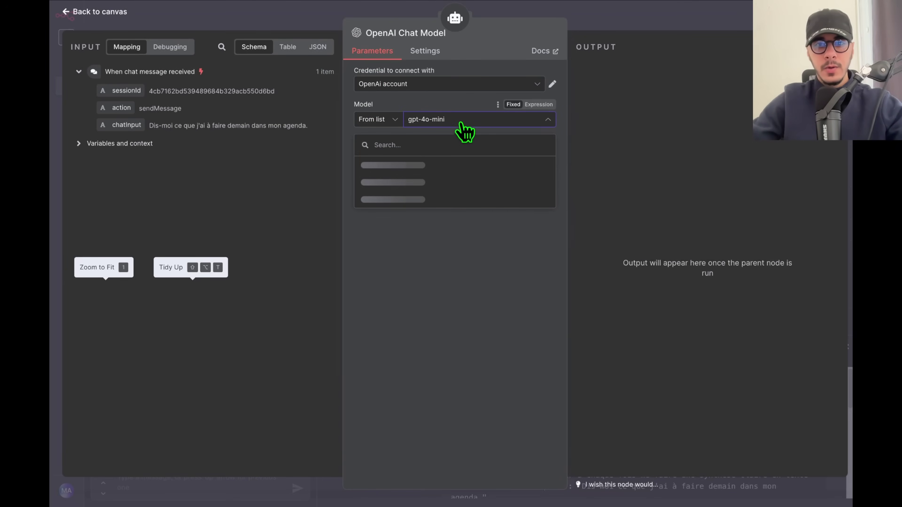
pyautogui.scroll(-5, 437, 192)
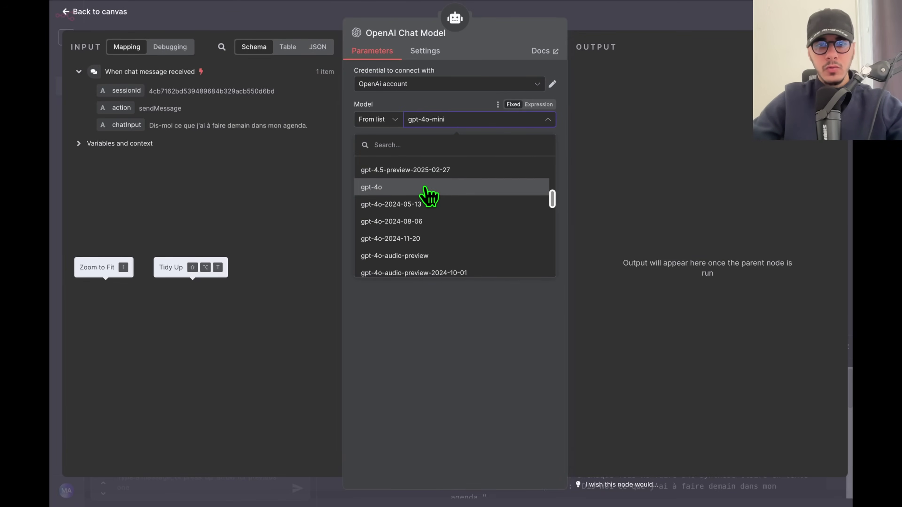
pyautogui.click(430, 188)
pyautogui.click(648, 28)
# Tidy up the nodes, reset the chat, save, and resend the agenda question.
pyautogui.hotkey('shift', 'alt', 't')
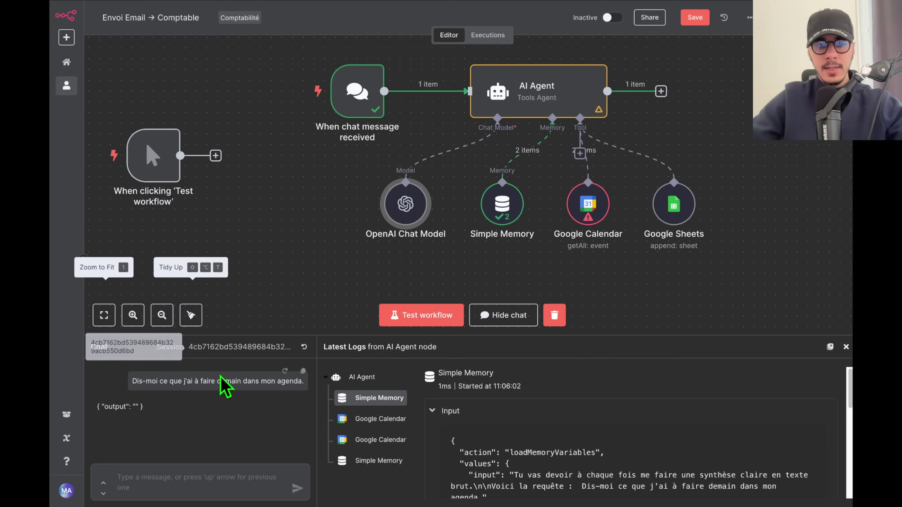
pyautogui.tripleClick(208, 381)
pyautogui.hotkey('ctrl', 'c')
pyautogui.click(304, 347)
pyautogui.hotkey('ctrl', 's')
pyautogui.click(192, 480)
pyautogui.hotkey('ctrl', 'v')
pyautogui.press('Return')
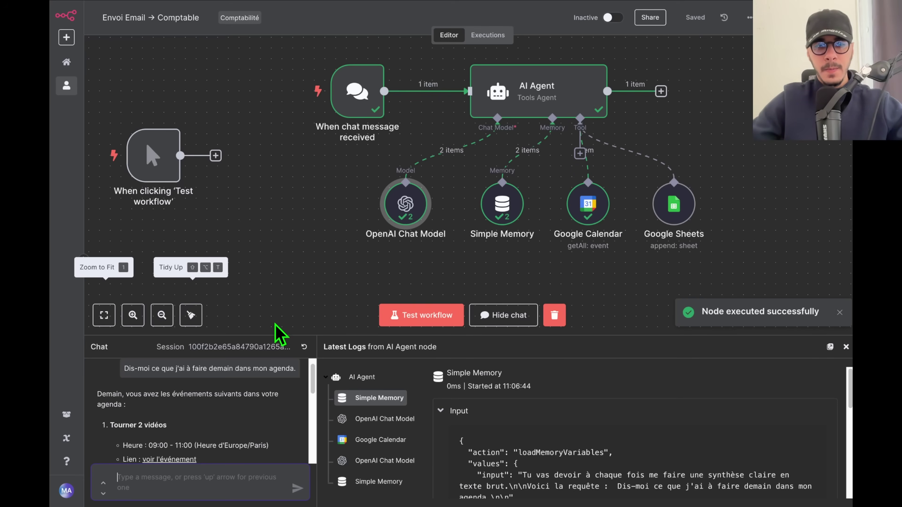
# Read the listed events such as "Tourner 2 vidéos", then close the chat panel.
pyautogui.moveTo(282, 337); pyautogui.dragTo(288, 258)
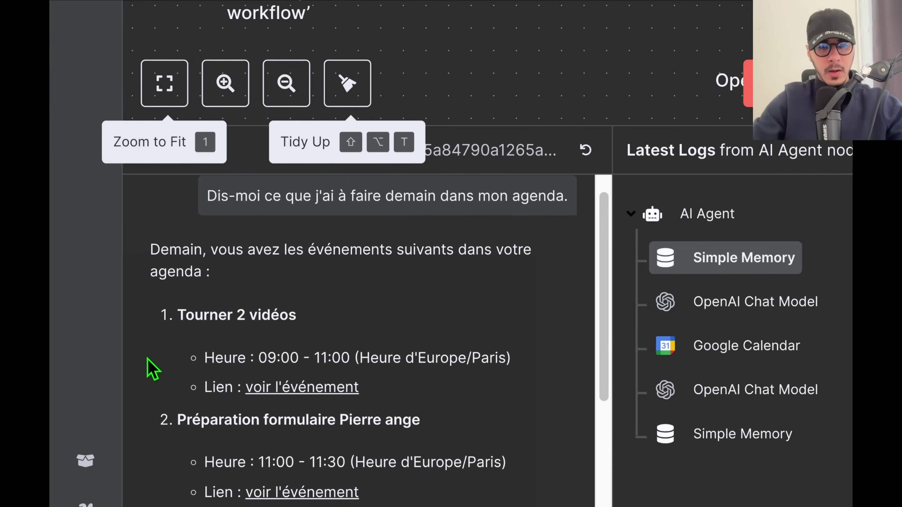
pyautogui.moveTo(179, 316); pyautogui.dragTo(348, 327)
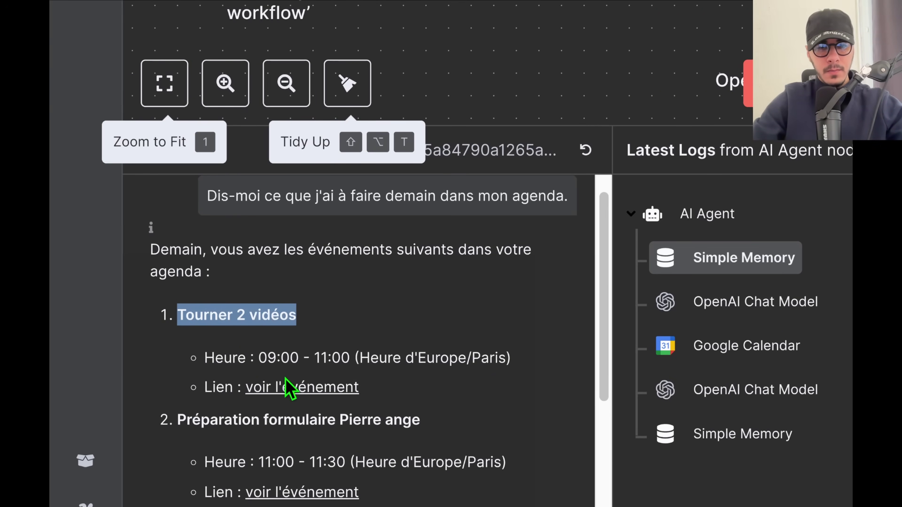
pyautogui.moveTo(177, 418); pyautogui.dragTo(411, 423)
pyautogui.click(396, 423)
pyautogui.tripleClick(397, 422)
pyautogui.click(398, 423)
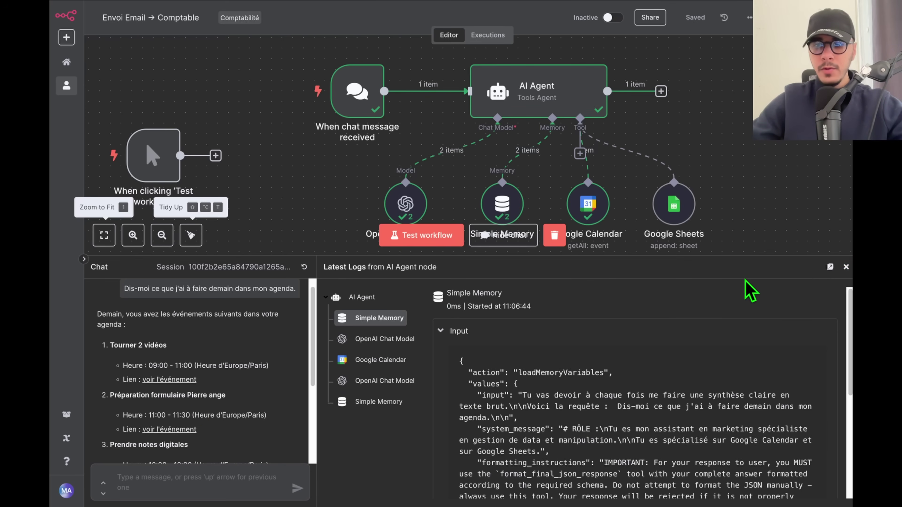
pyautogui.click(846, 268)
pyautogui.scroll(3, 489, 161)
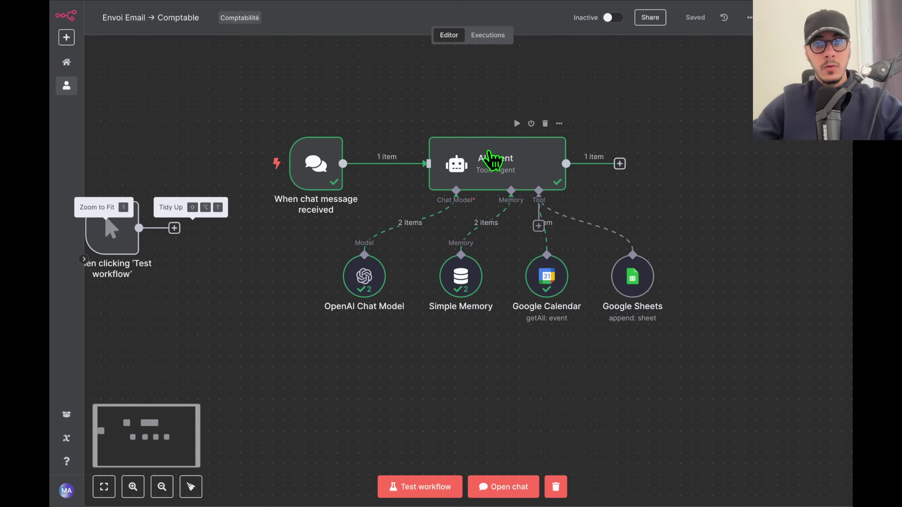
# Add the line 'Aujourd'hui, nous sommes le : {{ $today }}' to the AI Agent prompt and save.
pyautogui.doubleClick(489, 158)
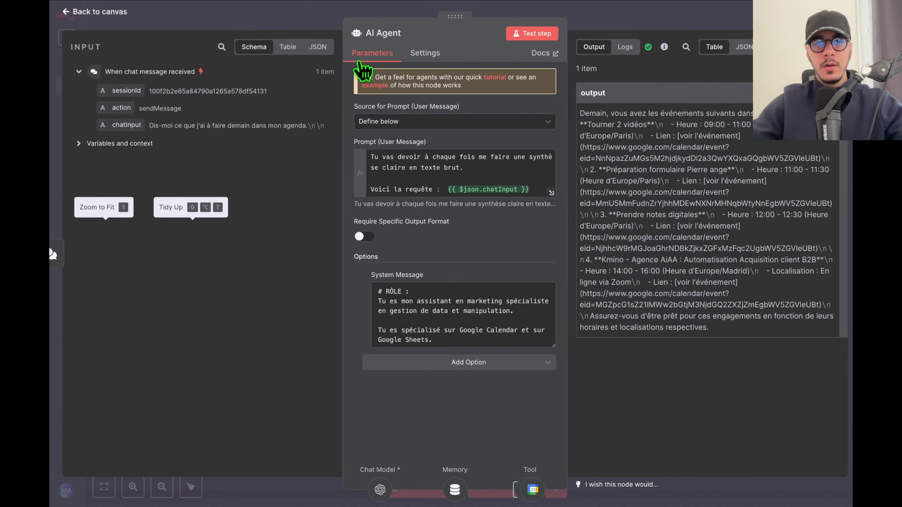
pyautogui.click(535, 191)
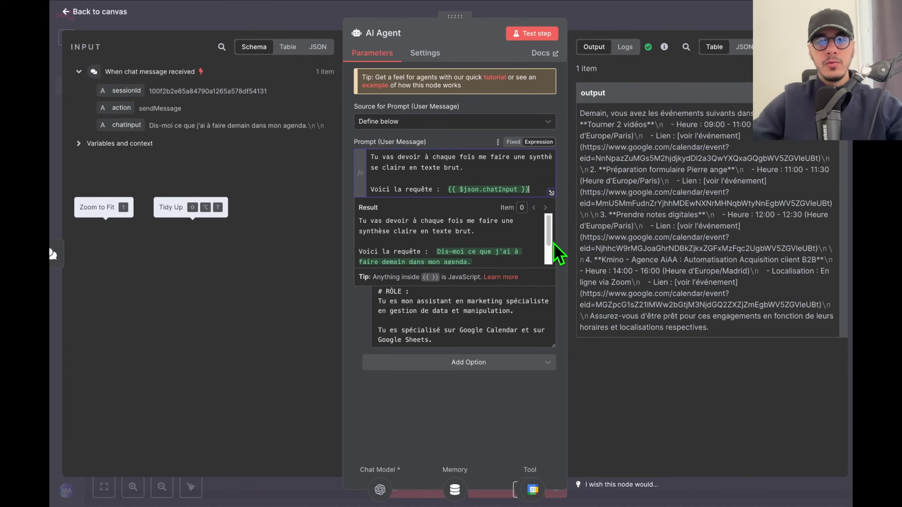
pyautogui.press('Return')
pyautogui.write("Aujourd'j")
pyautogui.press('BackSpace')
pyautogui.write('hui,')
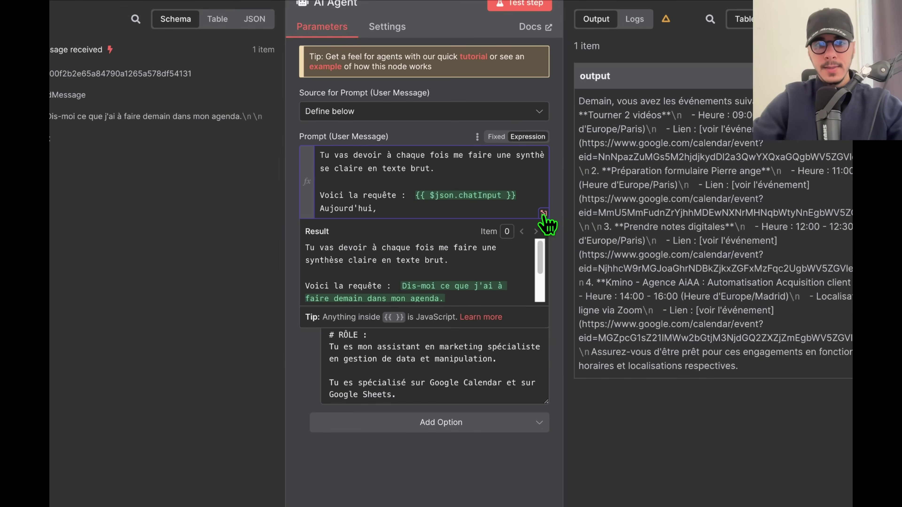
pyautogui.click(543, 214)
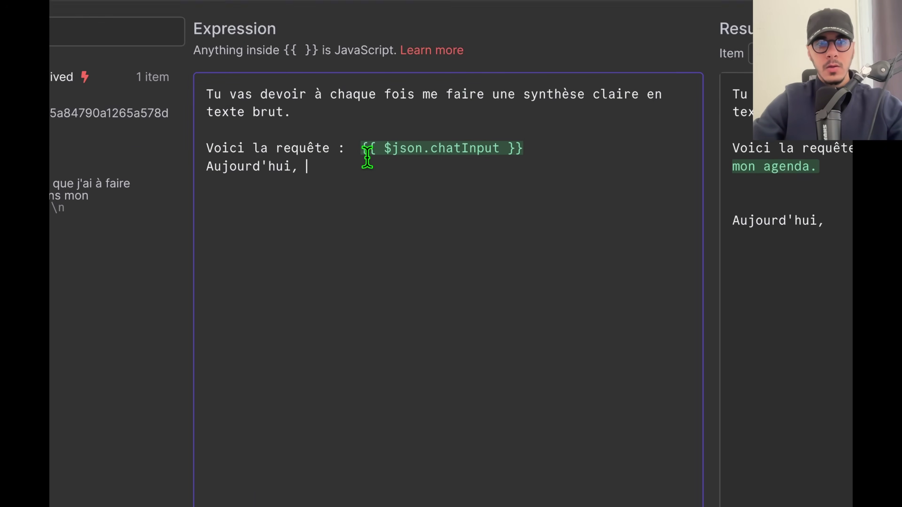
pyautogui.write('nous sommes le')
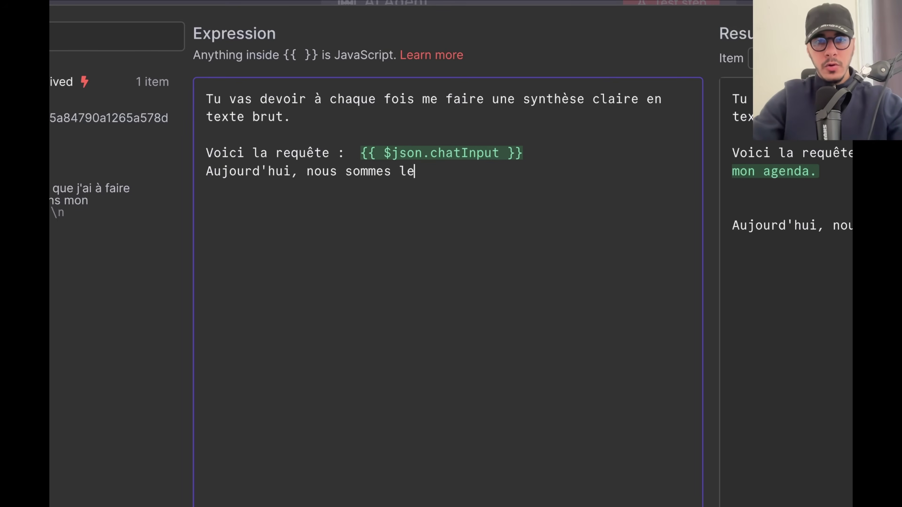
pyautogui.write(' : {{')
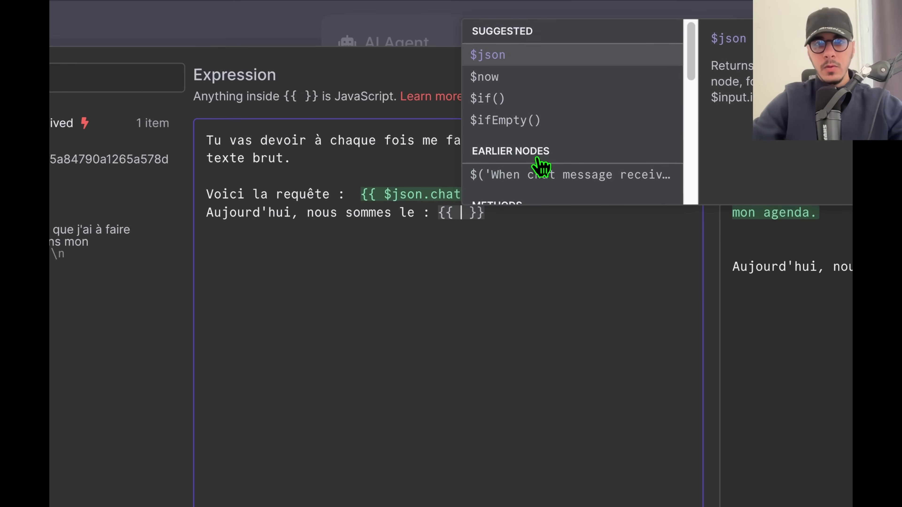
pyautogui.moveTo(695, 75); pyautogui.dragTo(686, 187)
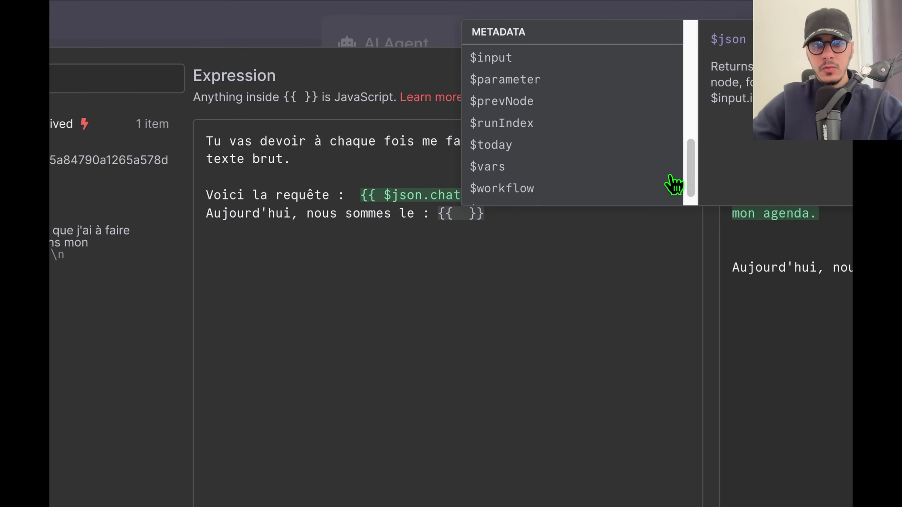
pyautogui.click(520, 147)
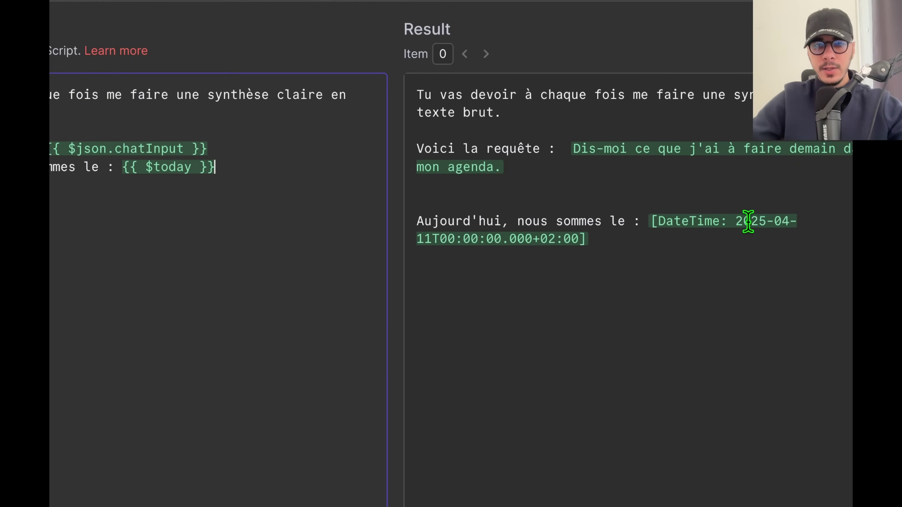
pyautogui.press('Escape')
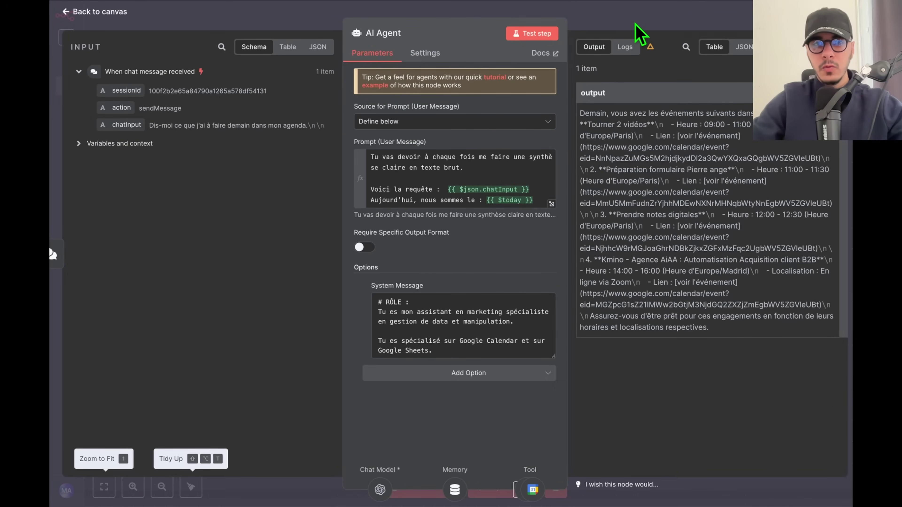
pyautogui.press('Escape')
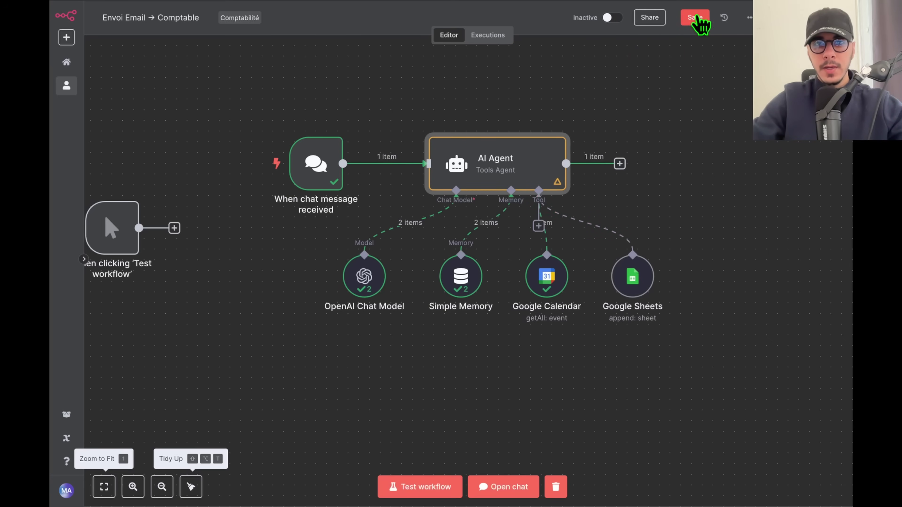
pyautogui.click(697, 18)
# Start a fresh chat session and send a dictated question about today's agenda.
pyautogui.click(494, 488)
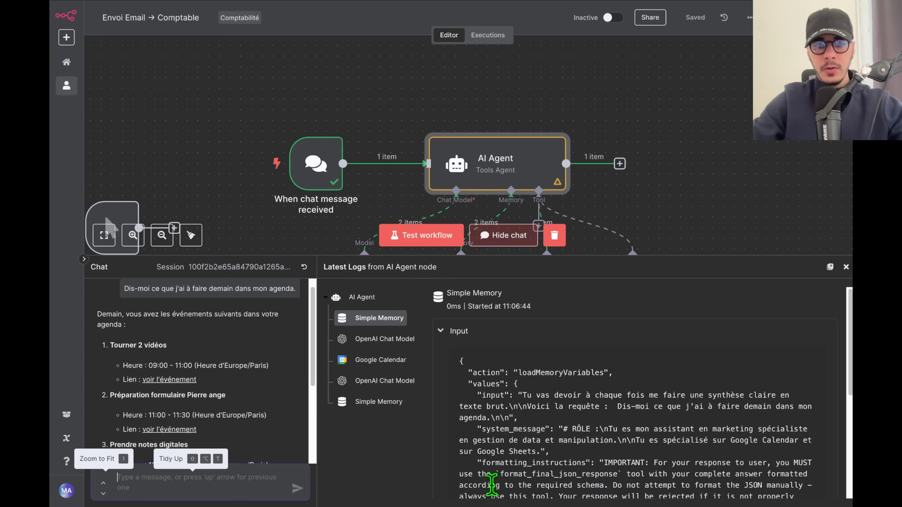
pyautogui.click(304, 267)
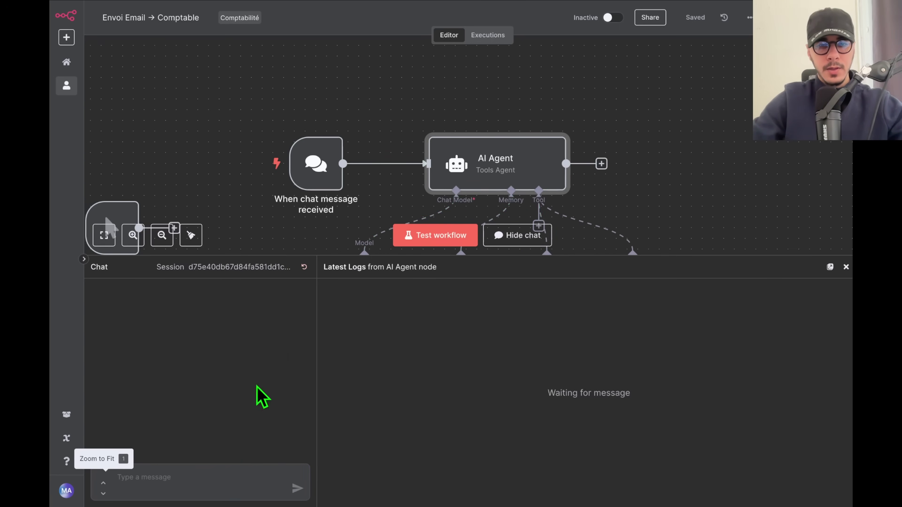
pyautogui.click(215, 494)
pyautogui.hotkey('alt', 'space')
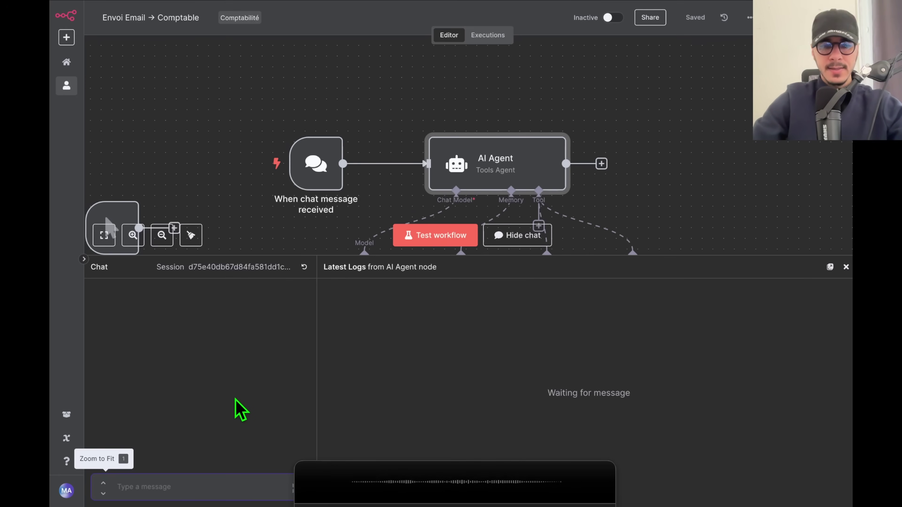
pyautogui.hotkey('alt', 'space')
pyautogui.press('Return')
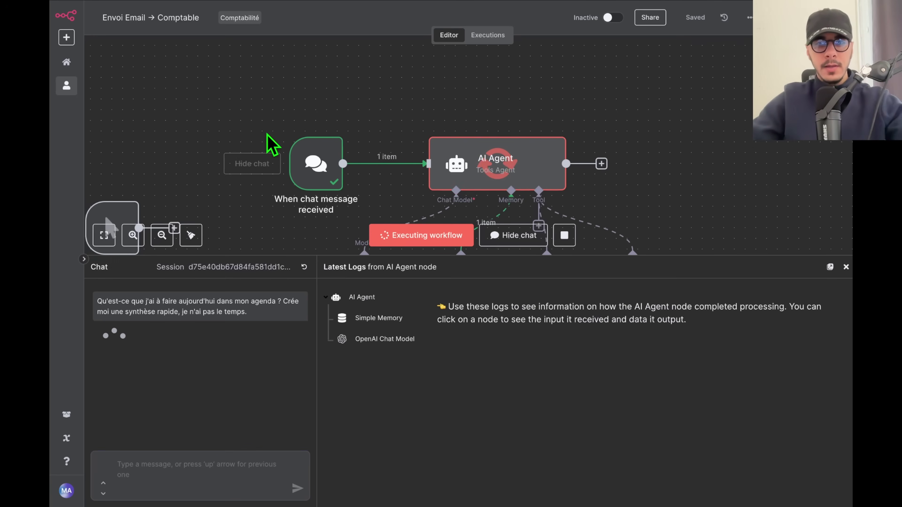
# Read the reply's summary, including NEWS DU JOUR and Réponses aux Posts Skool items.
pyautogui.scroll(-5, 665, 196)
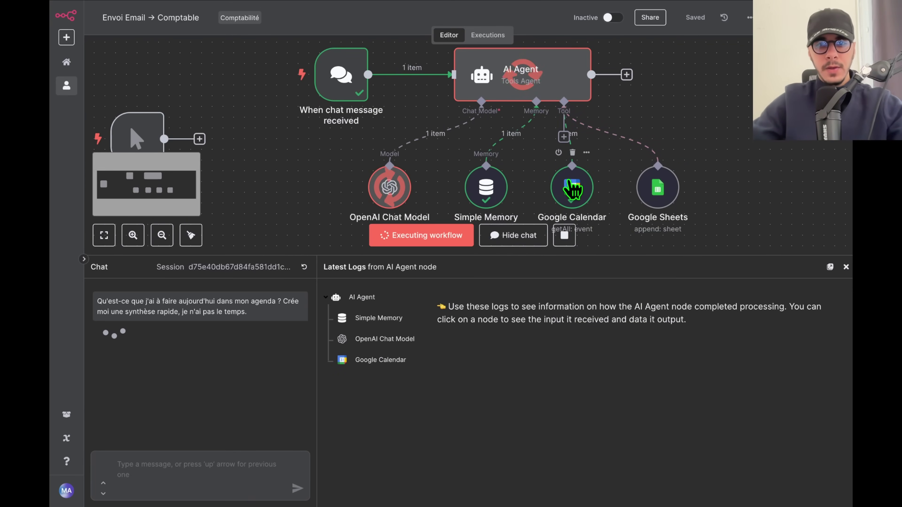
pyautogui.hscroll(-2, 735, 196)
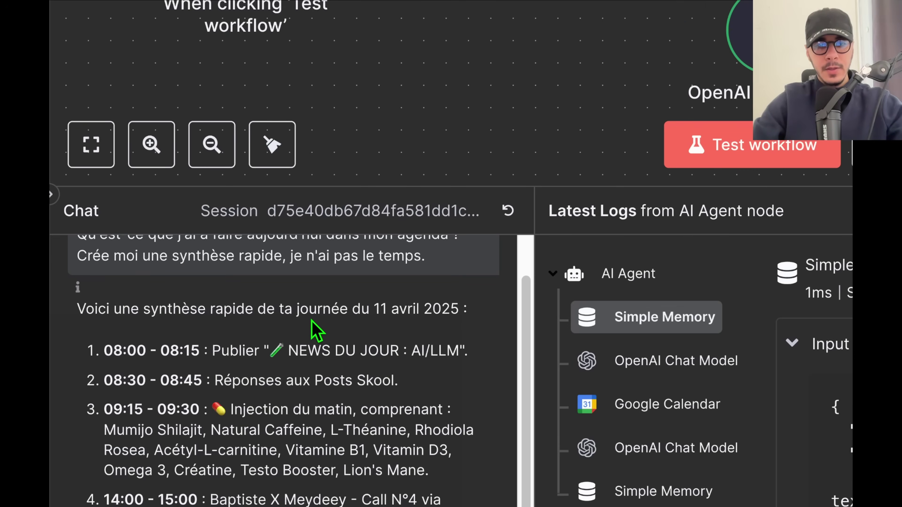
pyautogui.tripleClick(312, 321)
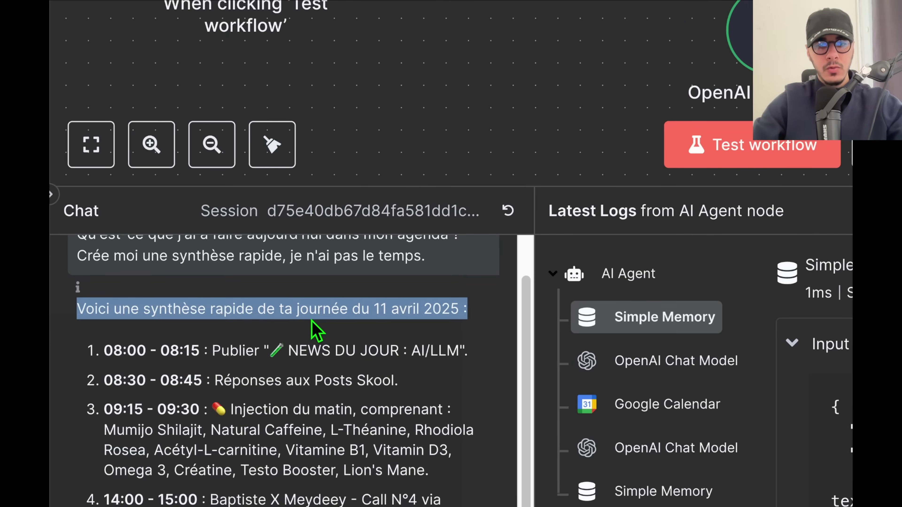
pyautogui.doubleClick(219, 309)
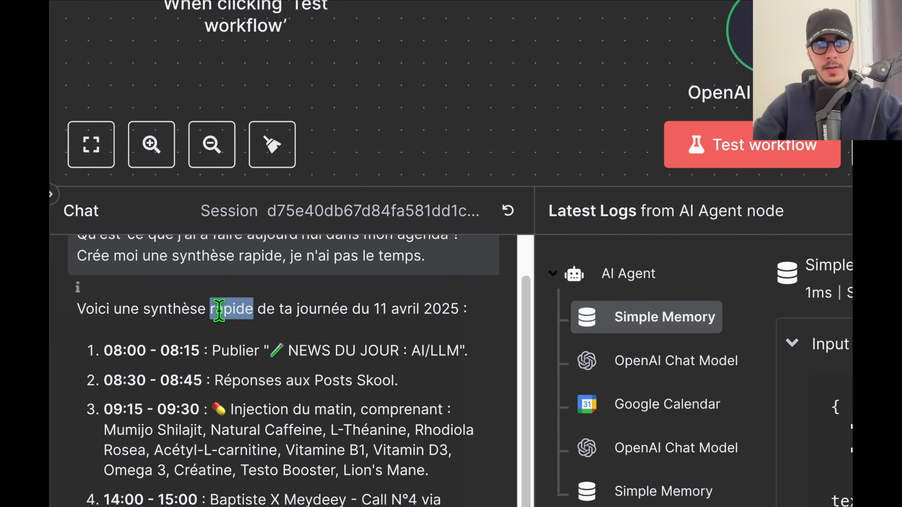
pyautogui.tripleClick(246, 309)
pyautogui.tripleClick(352, 313)
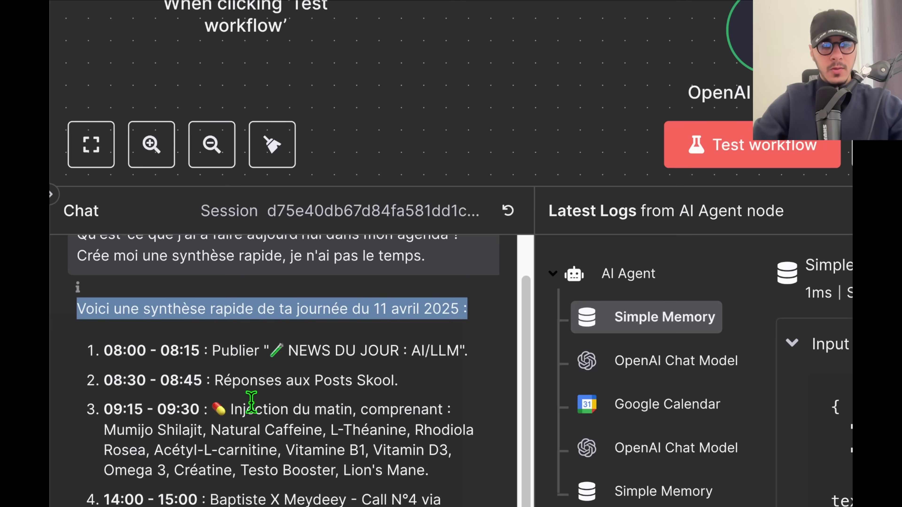
pyautogui.moveTo(214, 407); pyautogui.dragTo(419, 468)
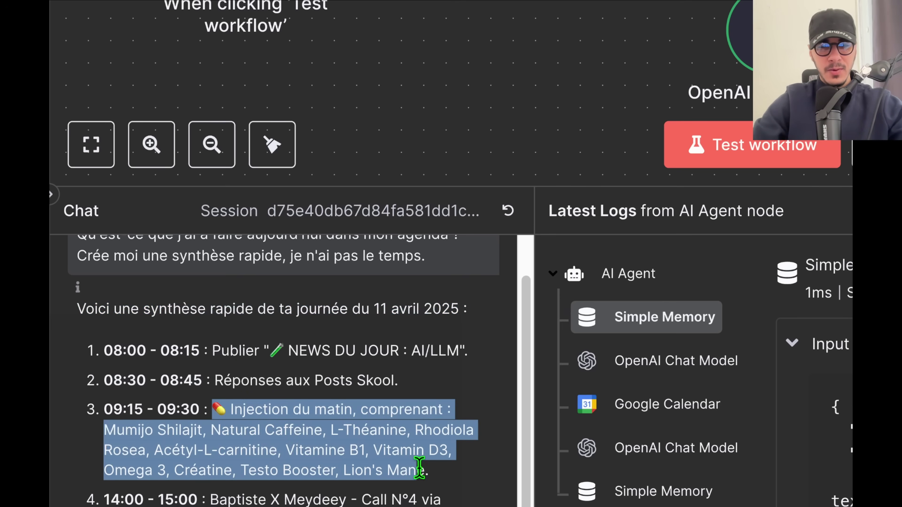
pyautogui.moveTo(270, 350); pyautogui.dragTo(411, 353)
pyautogui.moveTo(215, 380); pyautogui.dragTo(397, 382)
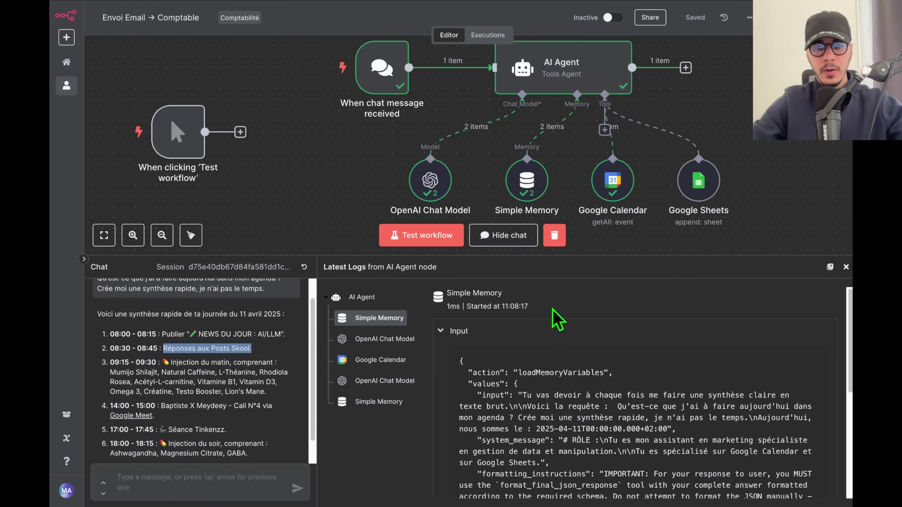
pyautogui.scroll(-5, 545, 408)
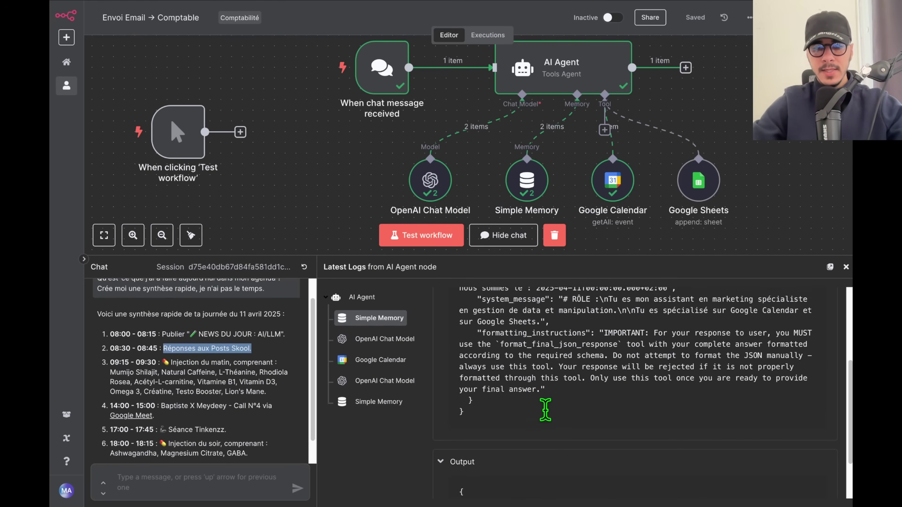
pyautogui.scroll(5, 546, 408)
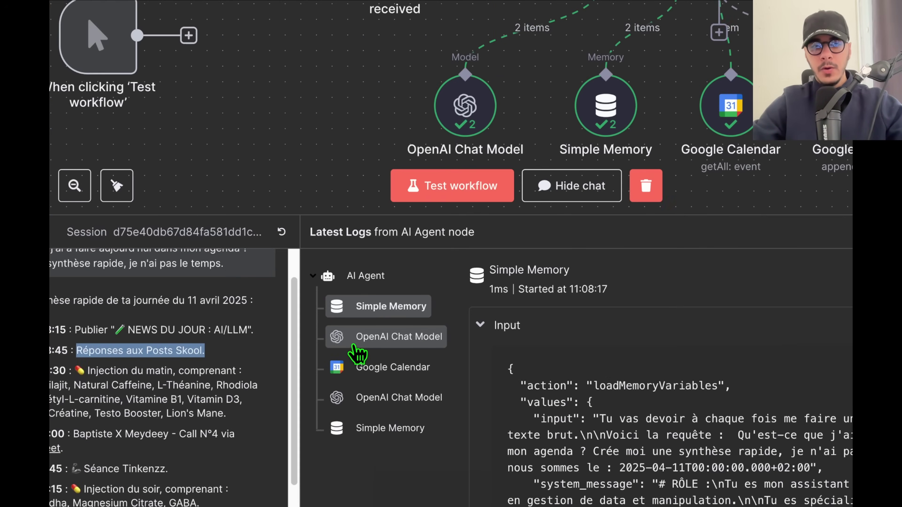
pyautogui.click(390, 339)
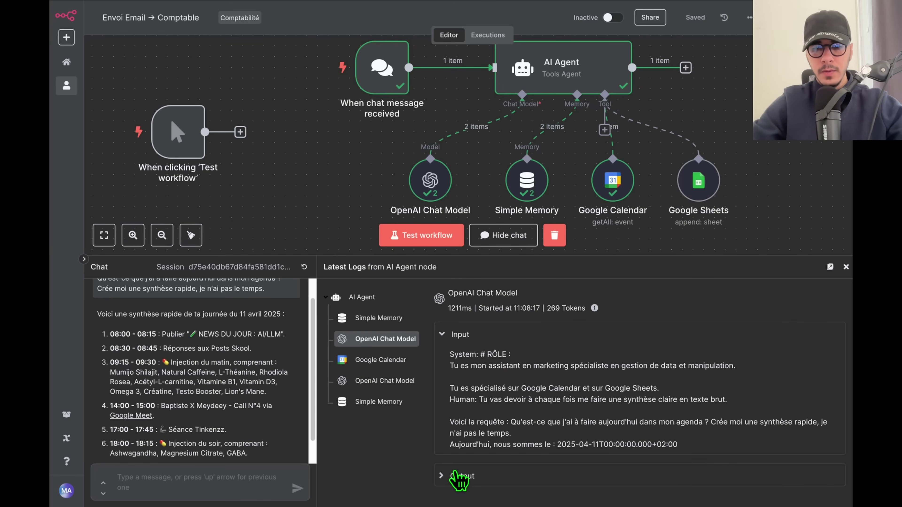
pyautogui.click(469, 476)
pyautogui.click(397, 360)
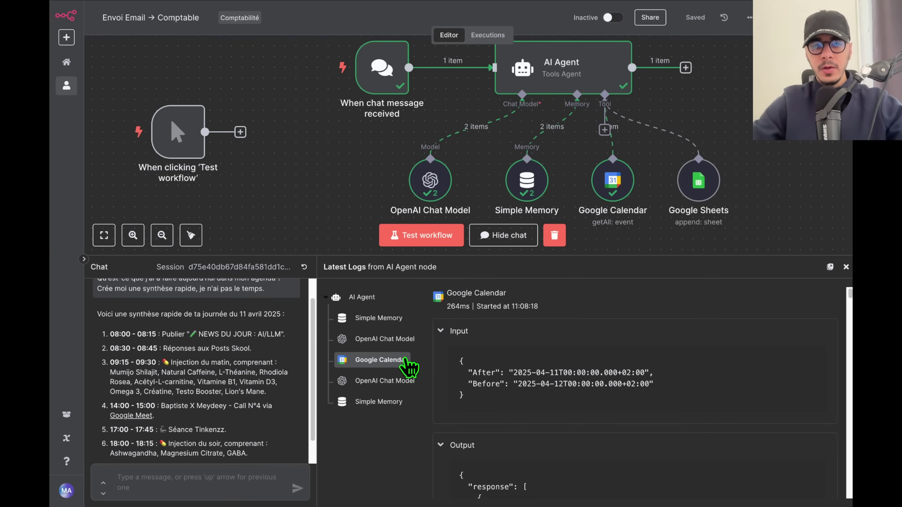
pyautogui.scroll(-5, 524, 368)
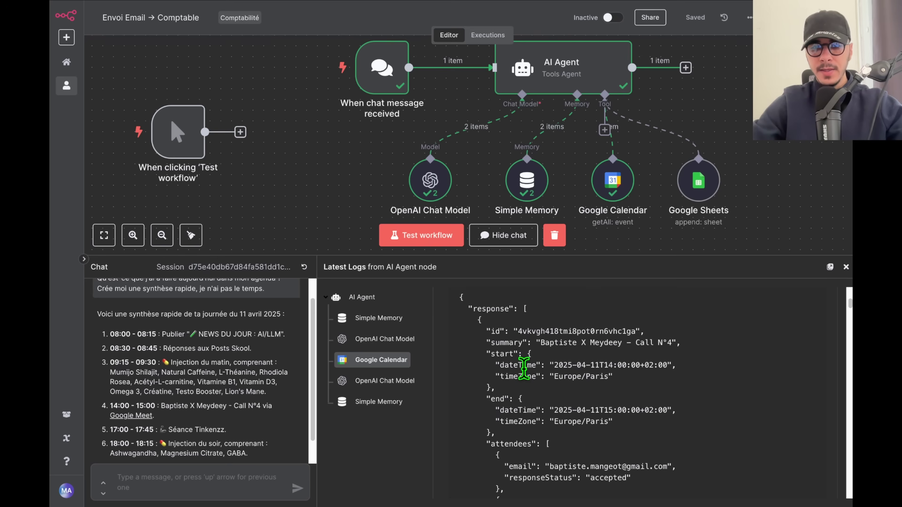
pyautogui.scroll(3, 524, 368)
pyautogui.scroll(-1, 526, 375)
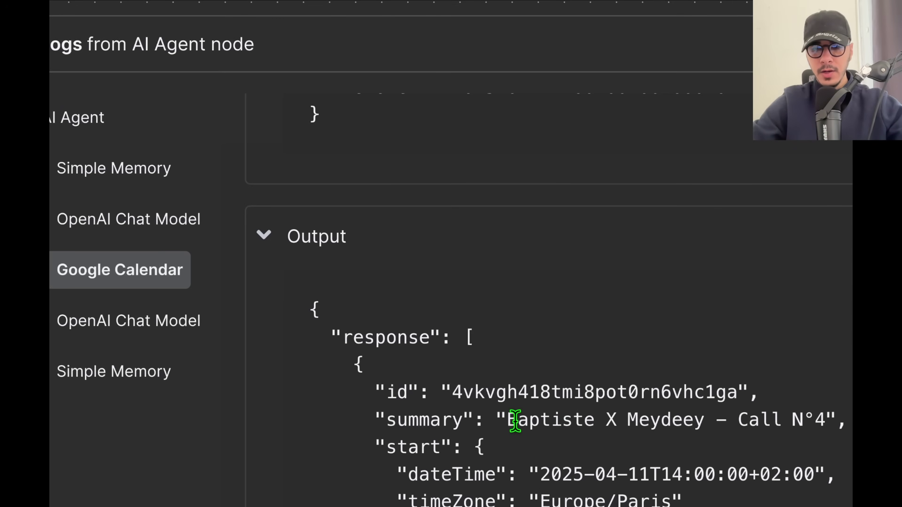
pyautogui.moveTo(526, 420); pyautogui.dragTo(823, 422)
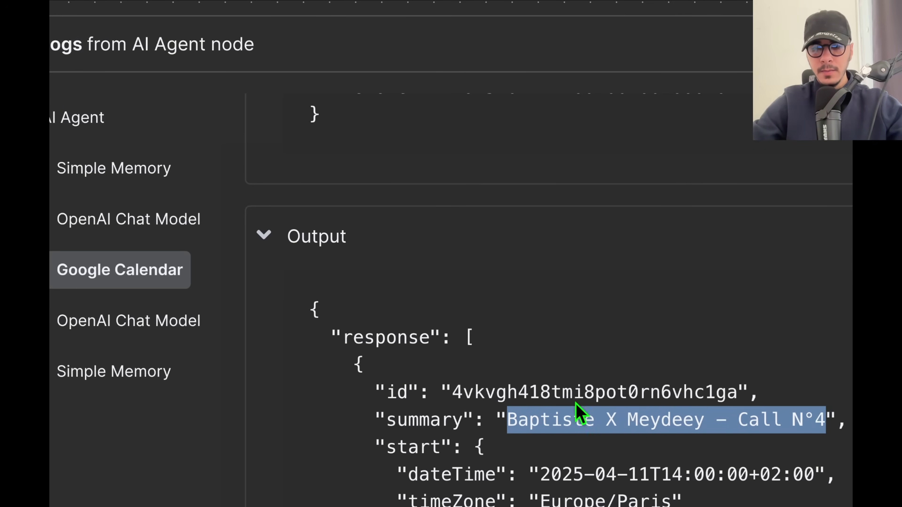
pyautogui.click(377, 380)
pyautogui.click(375, 402)
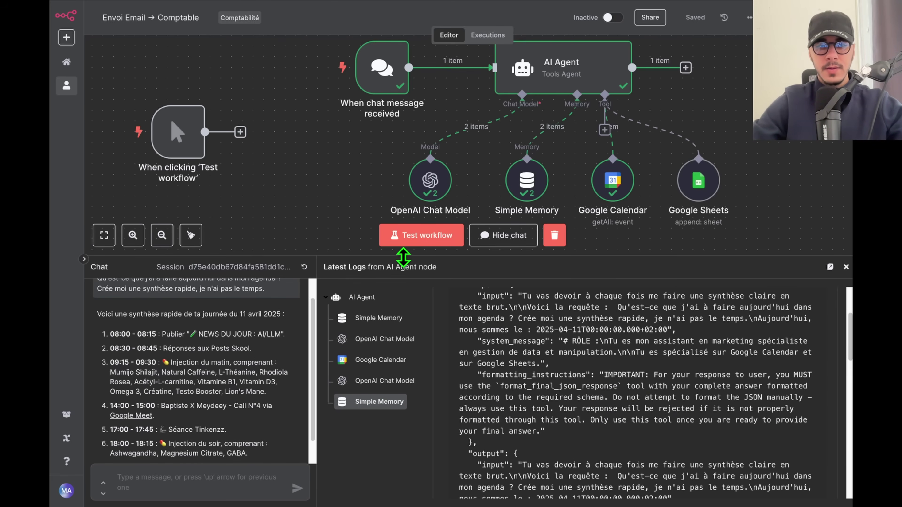
# Collapse the chat panel, open the Google Sheets node, and switch to the TEST N8N spreadsheet.
pyautogui.moveTo(377, 257); pyautogui.dragTo(574, 313)
pyautogui.moveTo(588, 278); pyautogui.dragTo(515, 311)
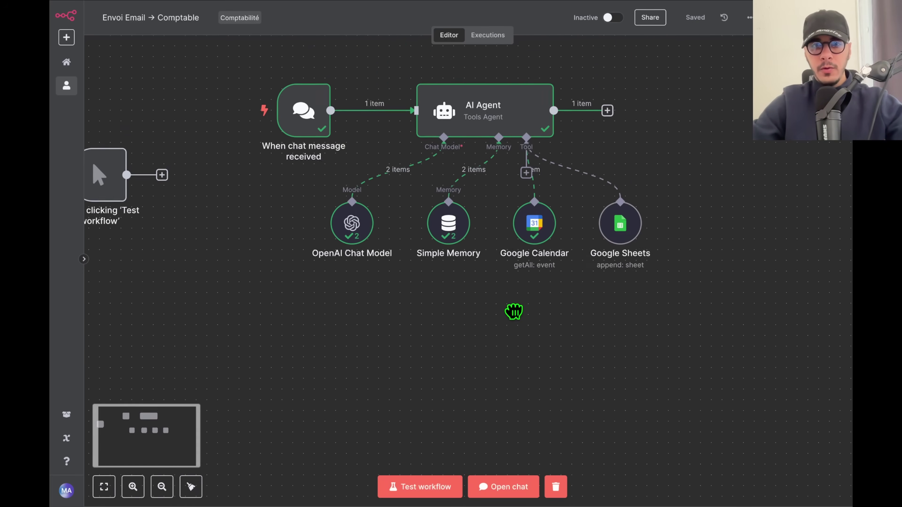
pyautogui.doubleClick(615, 241)
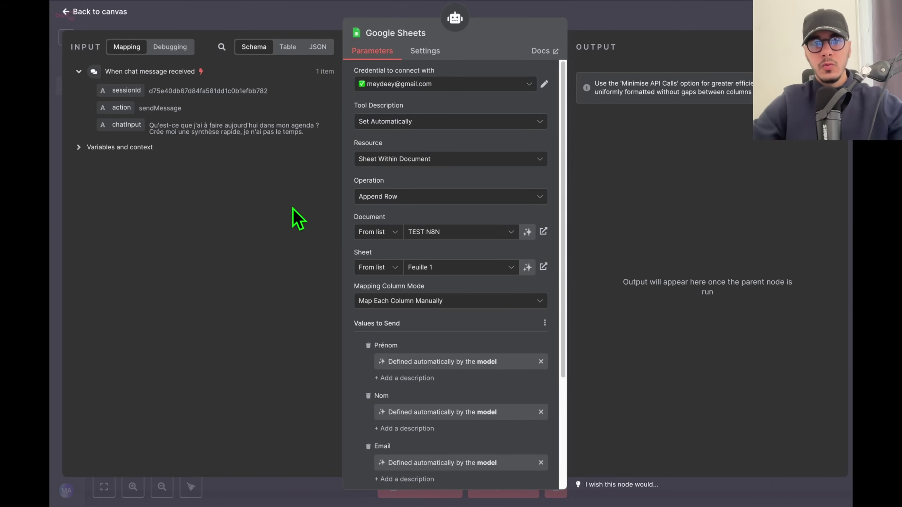
pyautogui.hotkey('ctrl', 'Tab')
pyautogui.click(226, 254)
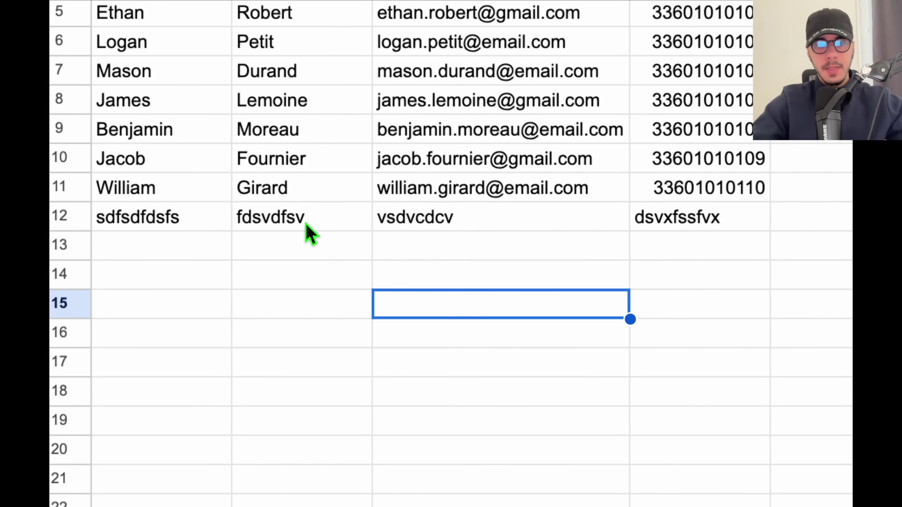
# Delete contact rows A2:D12 in Feuille 1, then return to the n8n tab.
pyautogui.scroll(2, 177, 121)
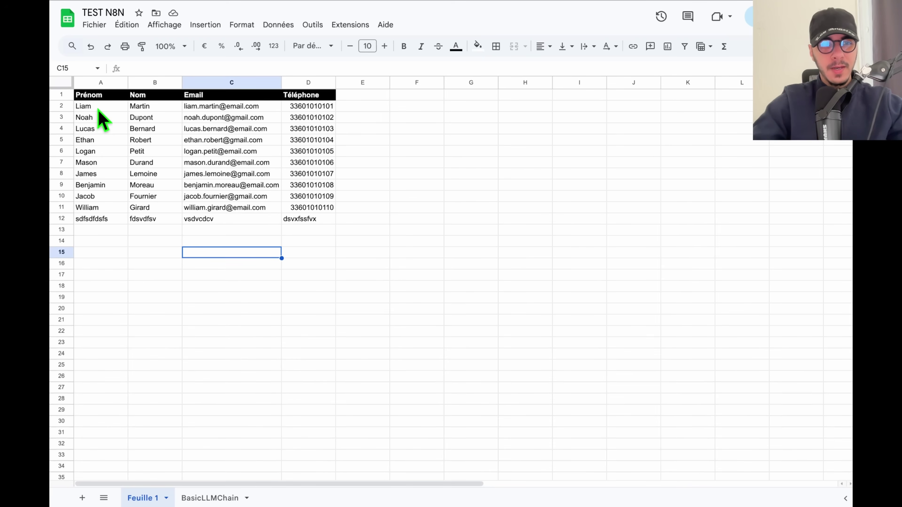
pyautogui.moveTo(99, 108); pyautogui.dragTo(320, 220)
pyautogui.press('Delete')
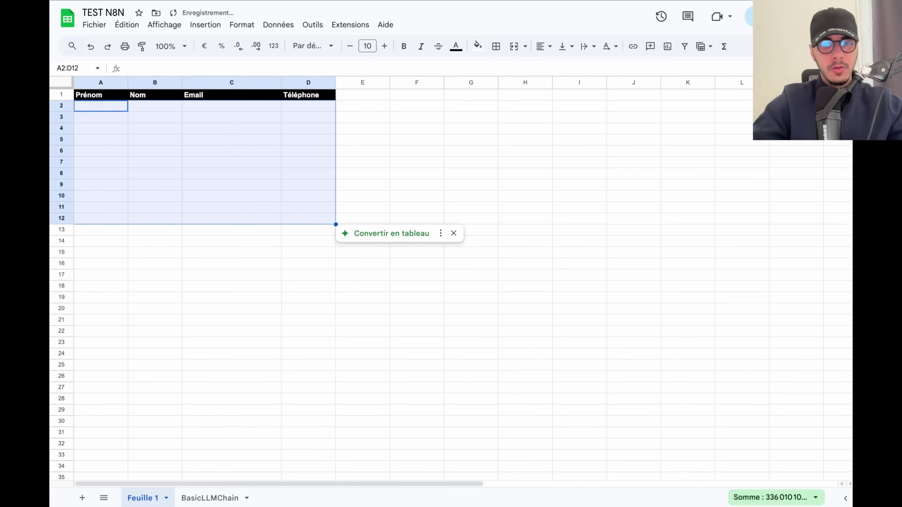
pyautogui.click(248, 255)
pyautogui.moveTo(55, 302)
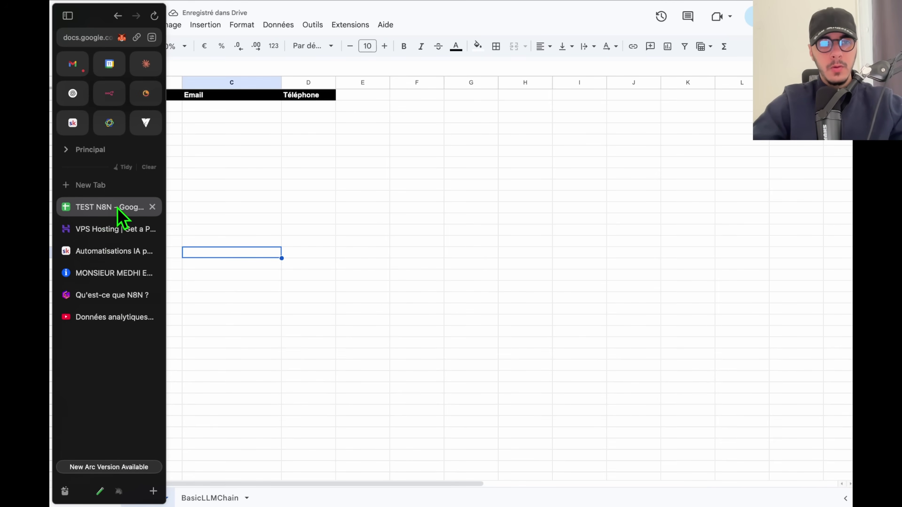
pyautogui.click(109, 93)
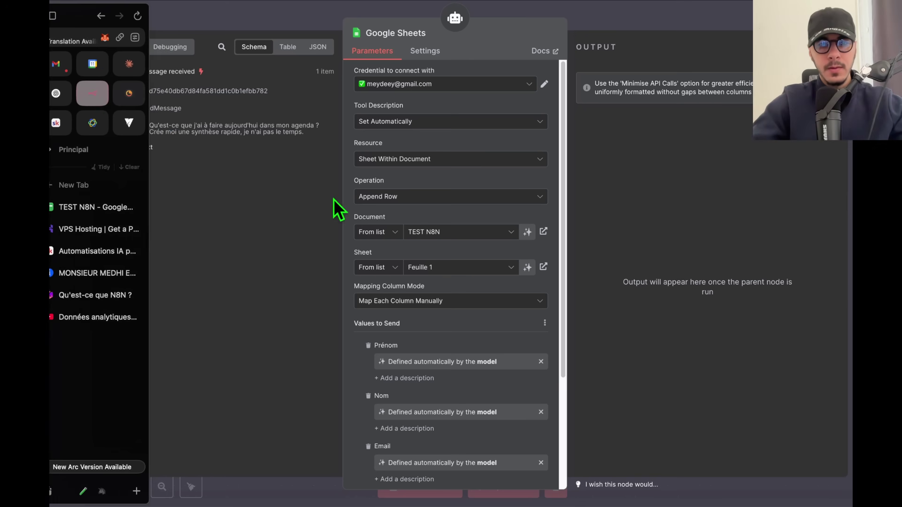
# Replace the AI Agent prompt with an instruction to fill Google Sheets cells when asked.
pyautogui.click(667, 19)
pyautogui.click(497, 486)
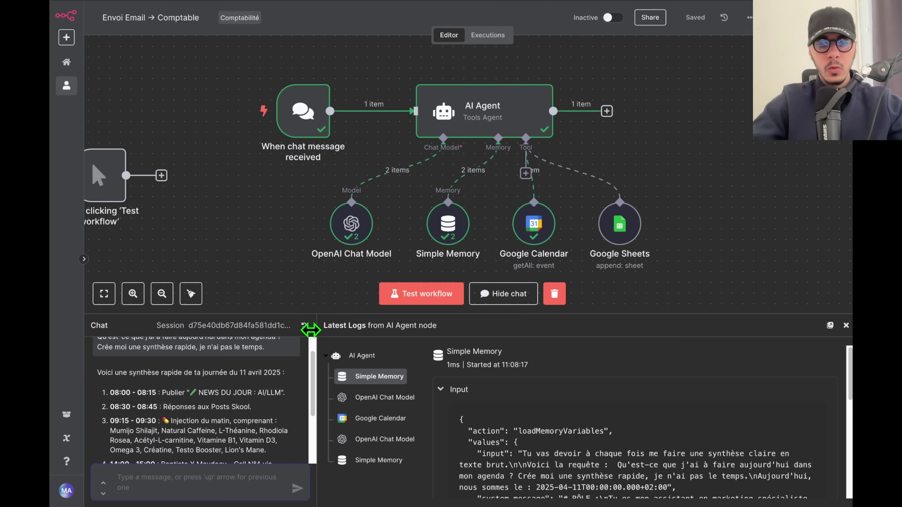
pyautogui.doubleClick(484, 111)
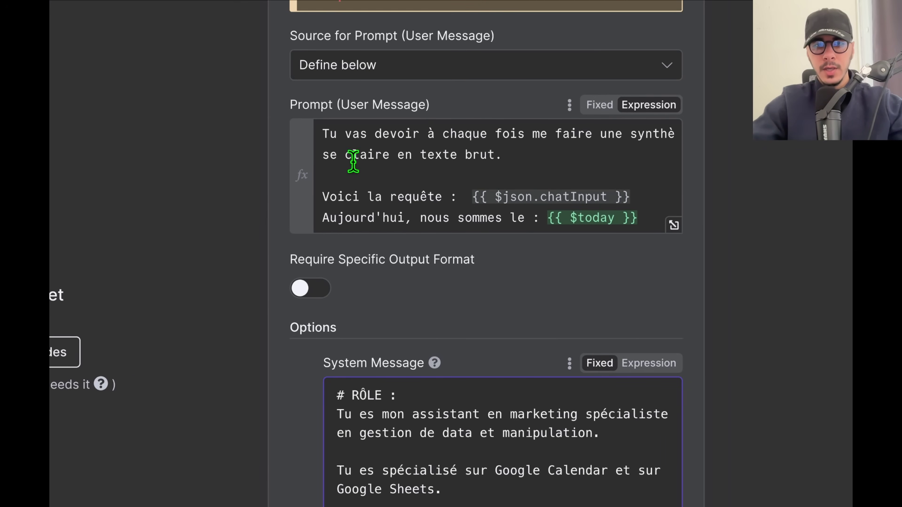
pyautogui.click(425, 147)
pyautogui.hotkey('ctrl', 'a')
pyautogui.press('BackSpace')
pyautogui.hotkey('ctrl', 'z')
pyautogui.press('BackSpace')
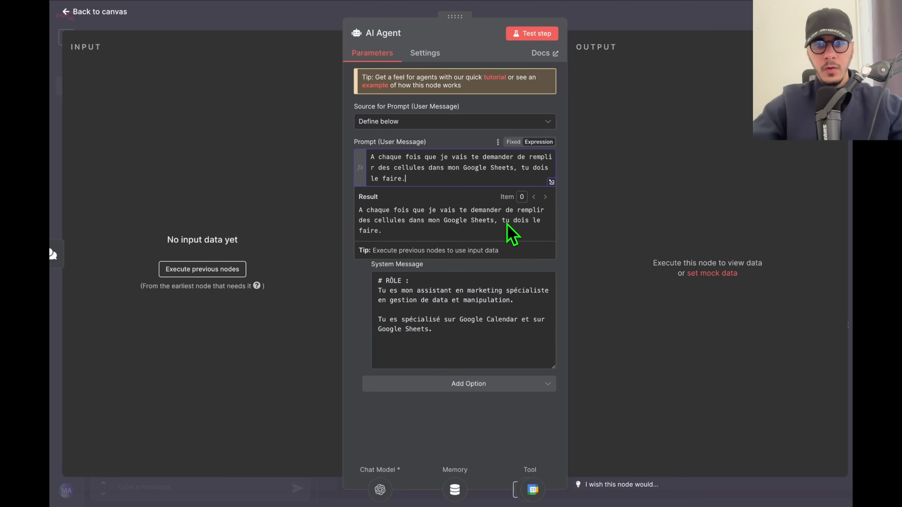
pyautogui.click(729, 40)
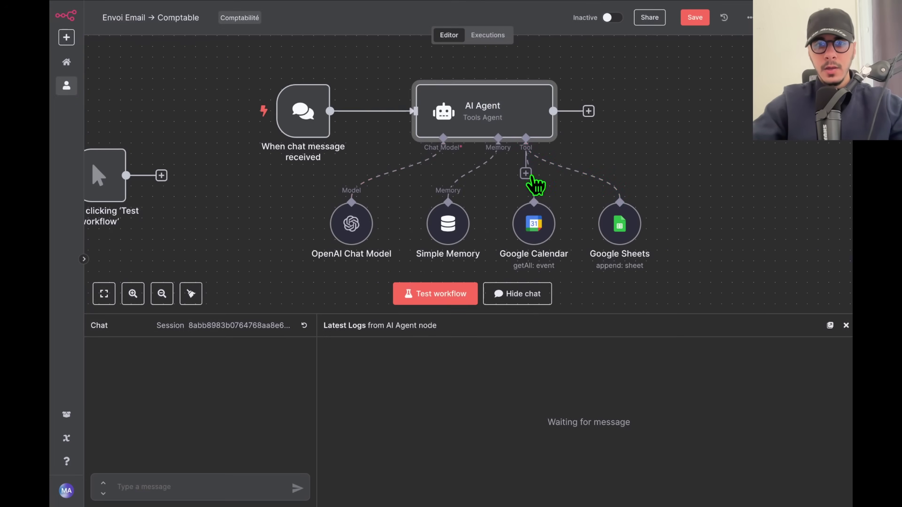
# Disconnect the chat trigger from the AI Agent and send 'Bonjour' in the chat.
pyautogui.click(384, 111)
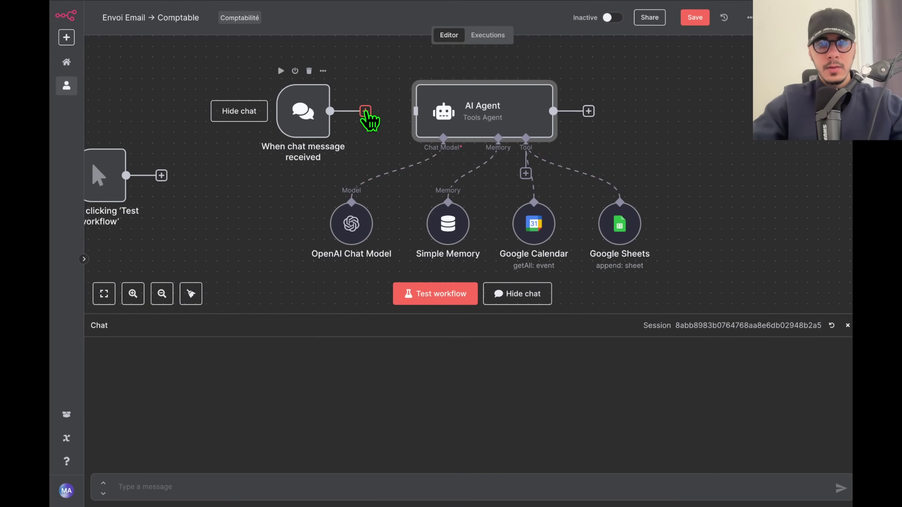
pyautogui.click(365, 111)
pyautogui.click(396, 132)
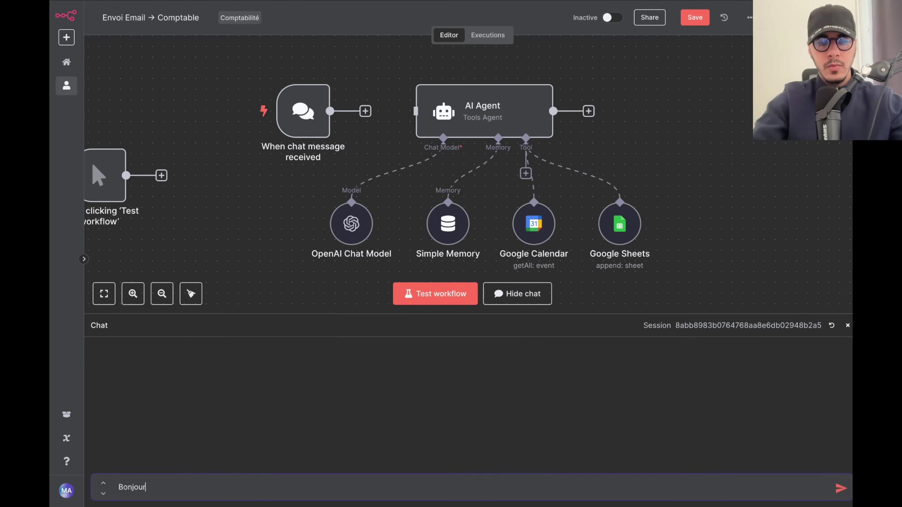
pyautogui.press('Return')
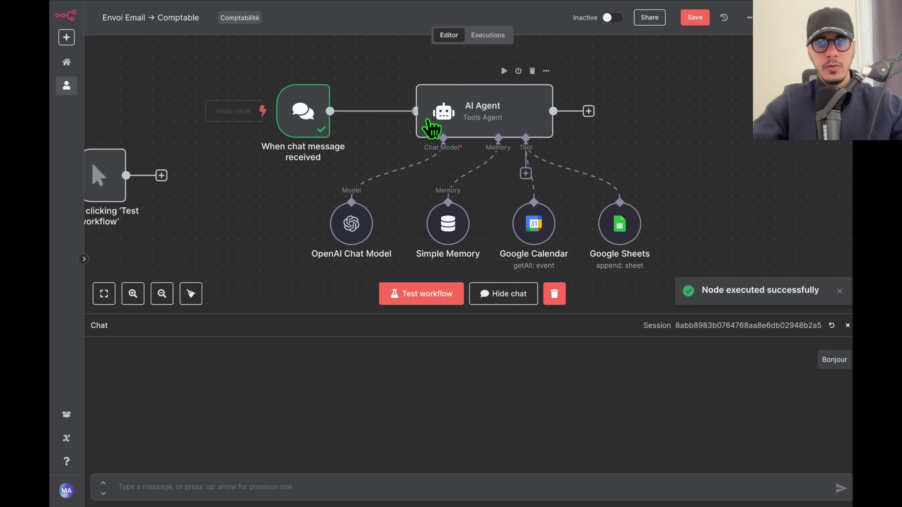
# Insert {{ $json.chatInput }} after 'Voici ma requête :' in the AI Agent prompt.
pyautogui.doubleClick(480, 115)
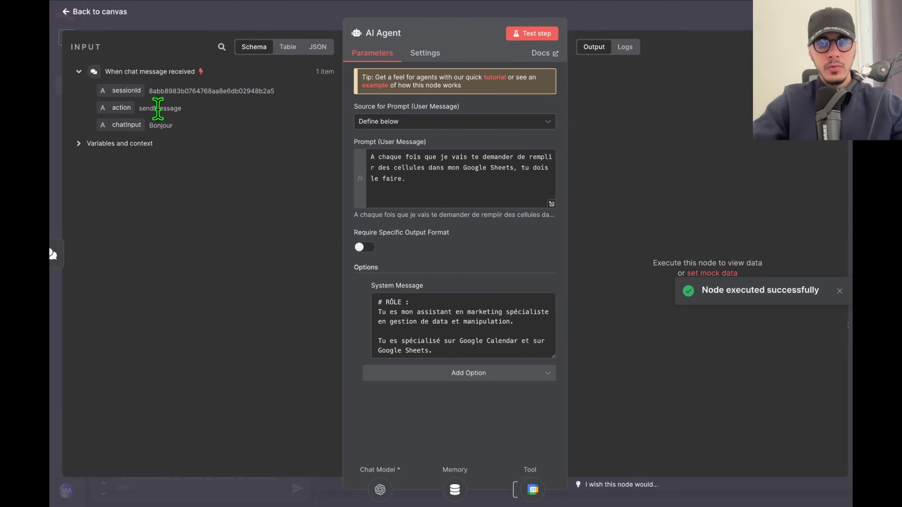
pyautogui.click(387, 201)
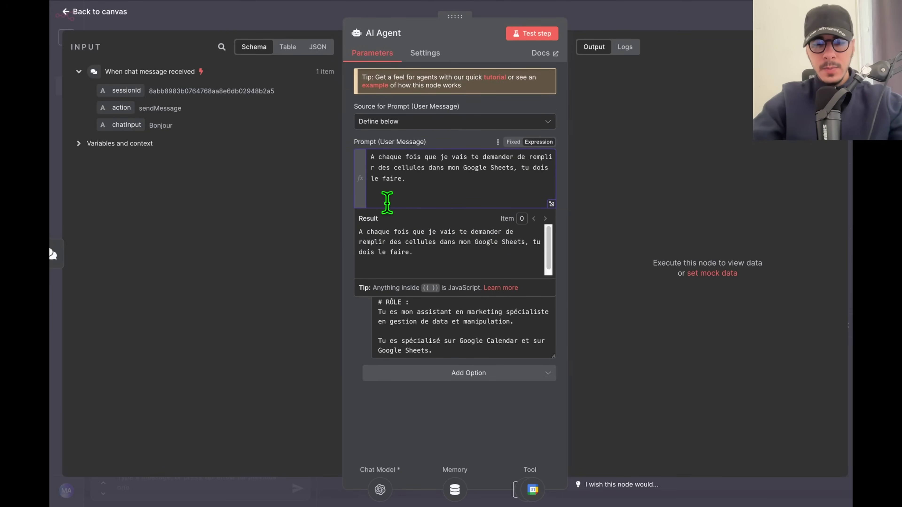
pyautogui.moveTo(126, 124); pyautogui.dragTo(457, 201)
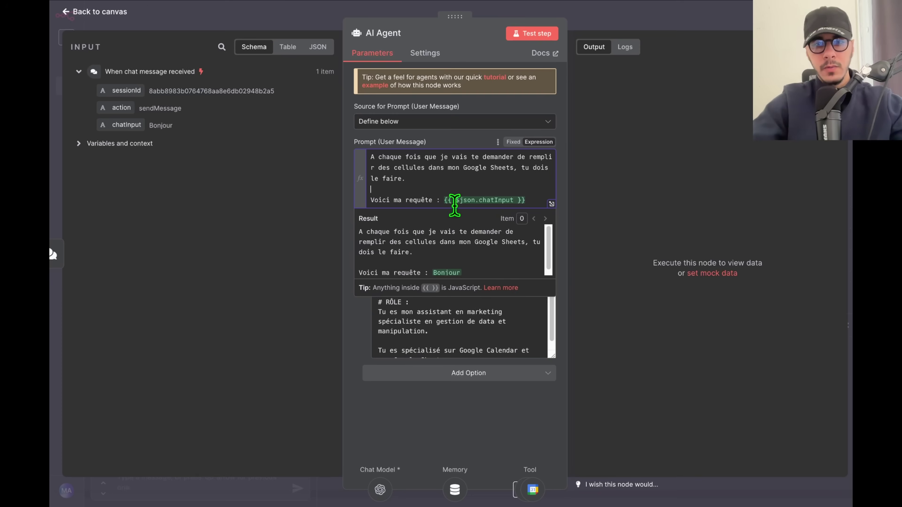
pyautogui.click(387, 408)
# Clear the System Message text, remove that option, and return to the canvas.
pyautogui.click(474, 351)
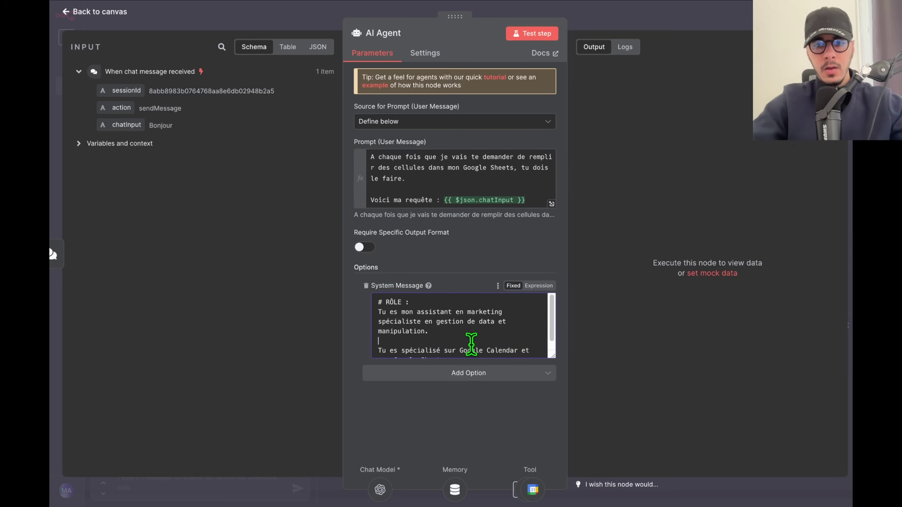
pyautogui.hotkey('ctrl', 'a')
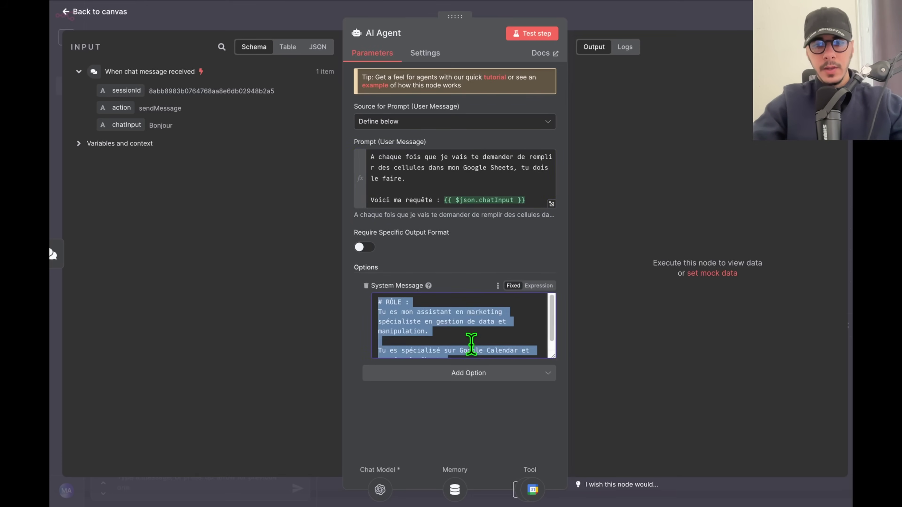
pyautogui.press('BackSpace')
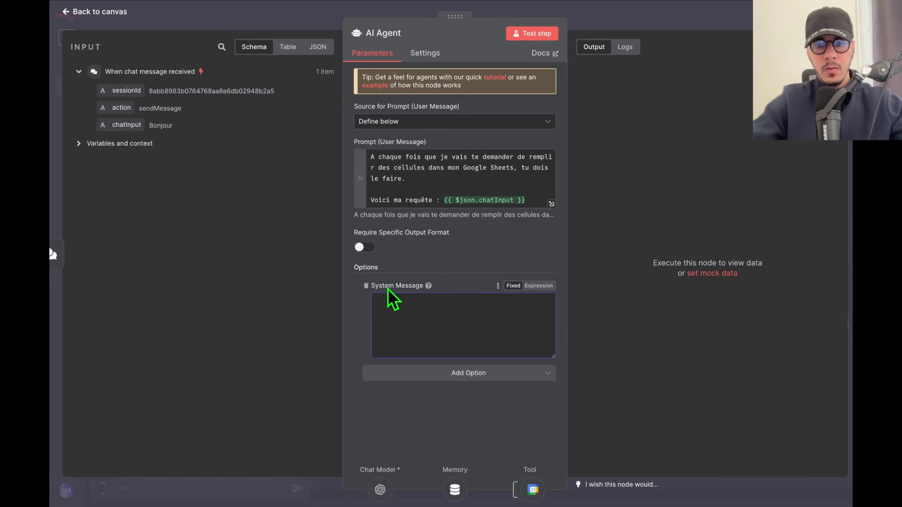
pyautogui.click(366, 286)
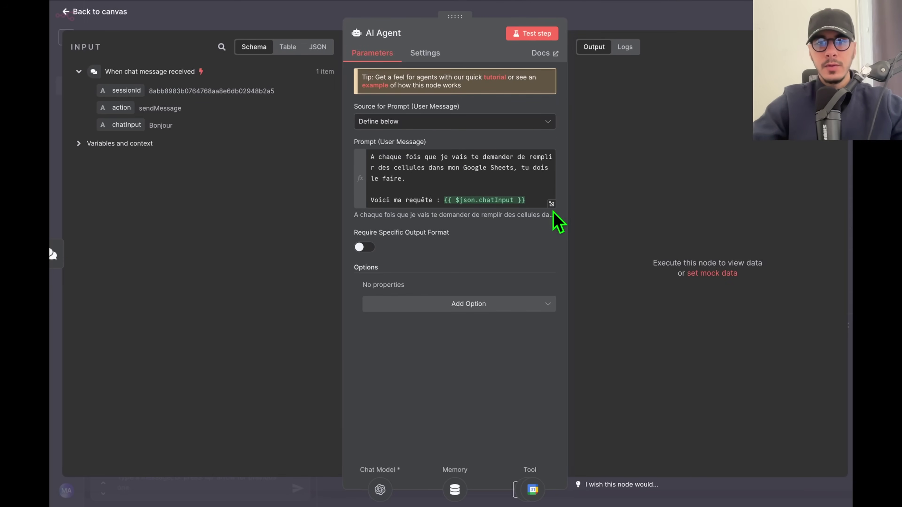
pyautogui.click(694, 23)
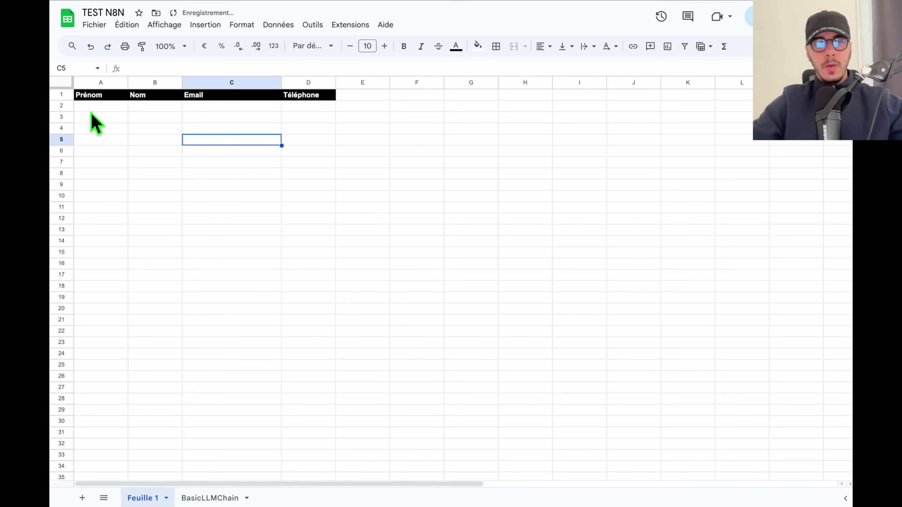
pyautogui.click(90, 109)
pyautogui.moveTo(90, 110); pyautogui.dragTo(306, 130)
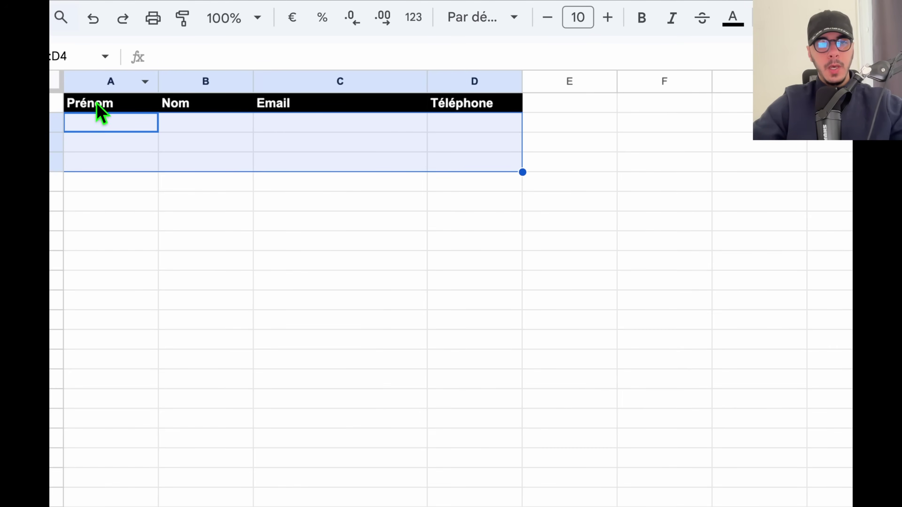
pyautogui.scroll(-2, 360, 108)
pyautogui.scroll(2, 292, 160)
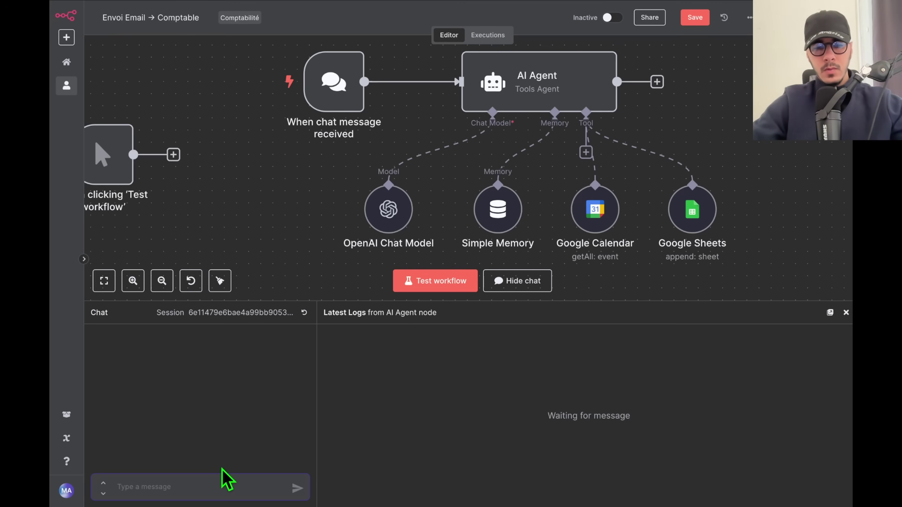
pyautogui.hotkey('alt', 'space')
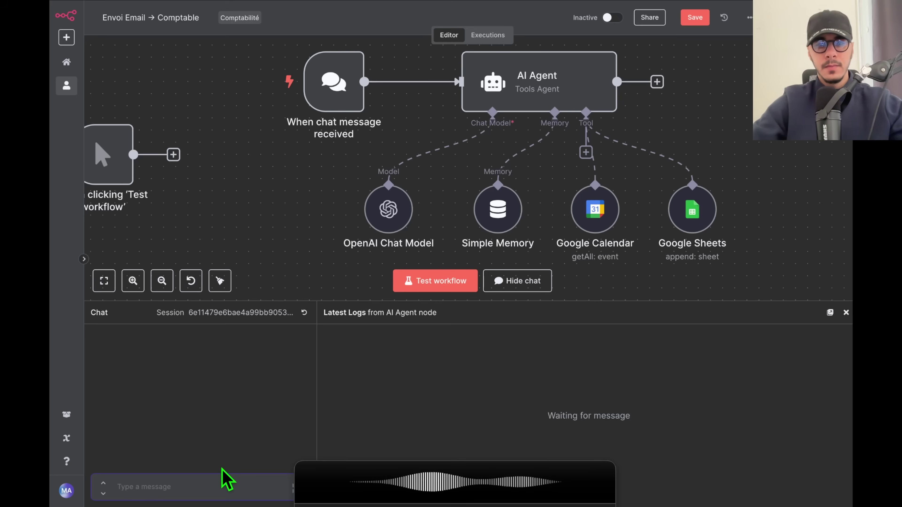
# Send the dictated request to the agent and shift the OpenAI Chat Model node left.
pyautogui.press('Return')
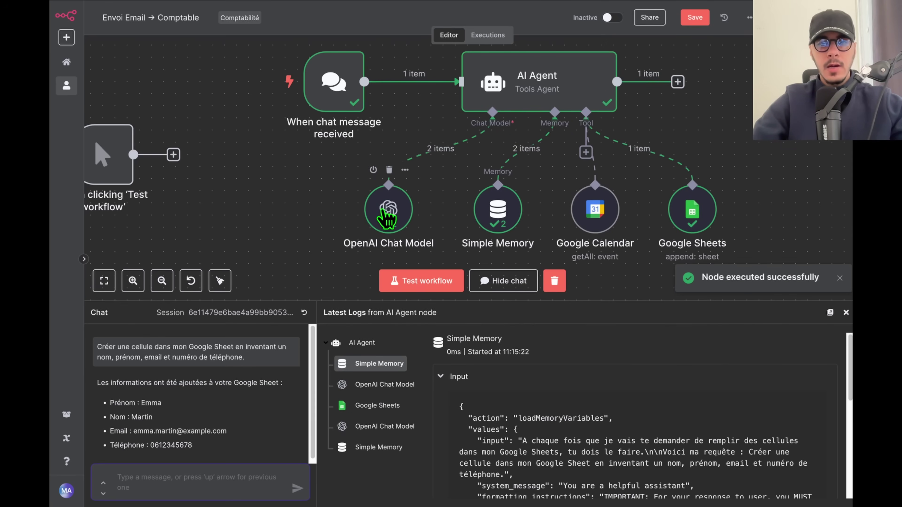
pyautogui.moveTo(392, 219); pyautogui.dragTo(346, 213)
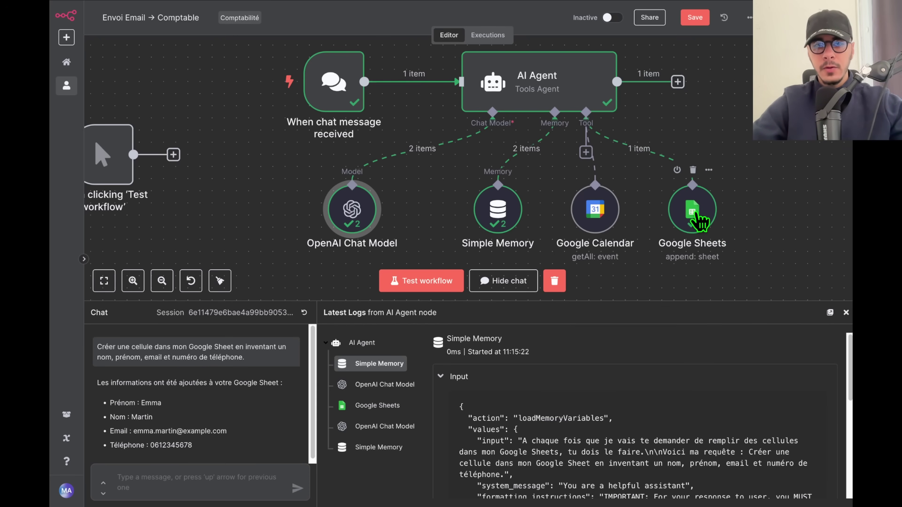
# In the TEST N8N sheet, clear the test contact's cells A2:D2, keeping only the headers.
pyautogui.moveTo(56, 238)
pyautogui.click(106, 94)
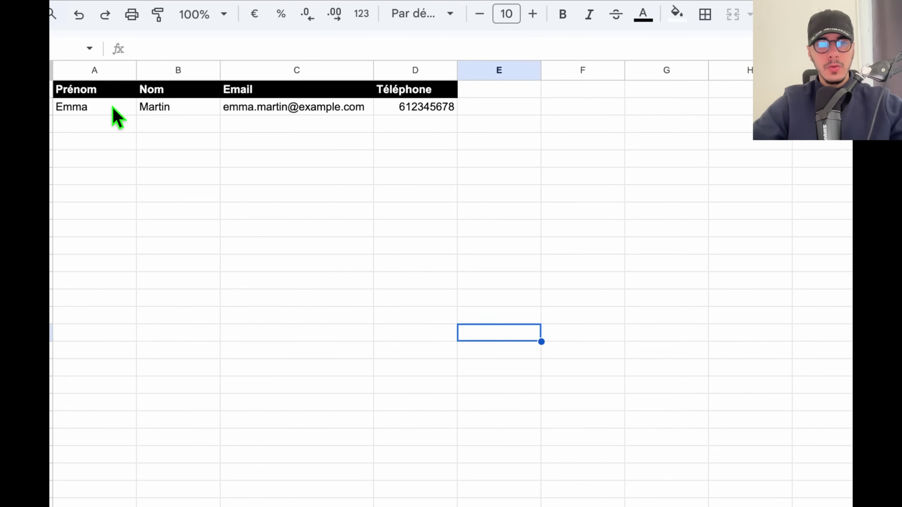
pyautogui.moveTo(129, 108); pyautogui.dragTo(157, 117)
pyautogui.click(467, 142)
pyautogui.press('Delete')
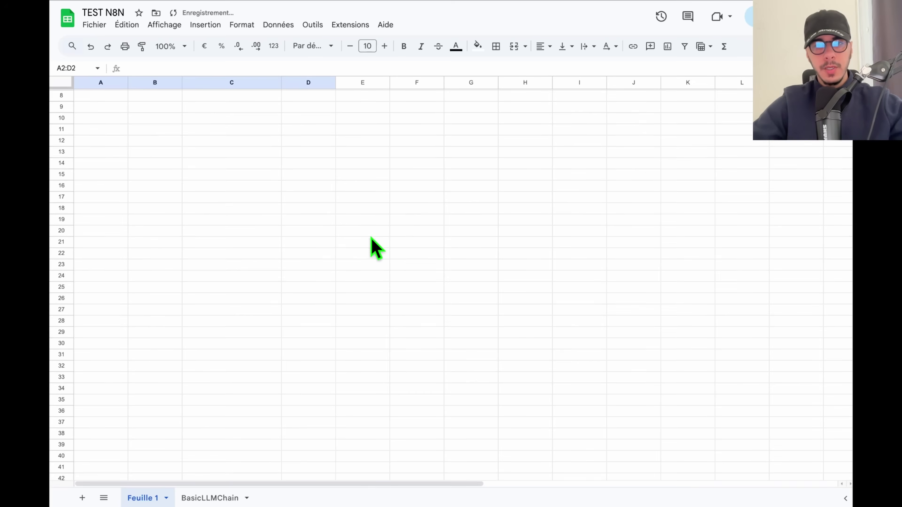
pyautogui.click(476, 121)
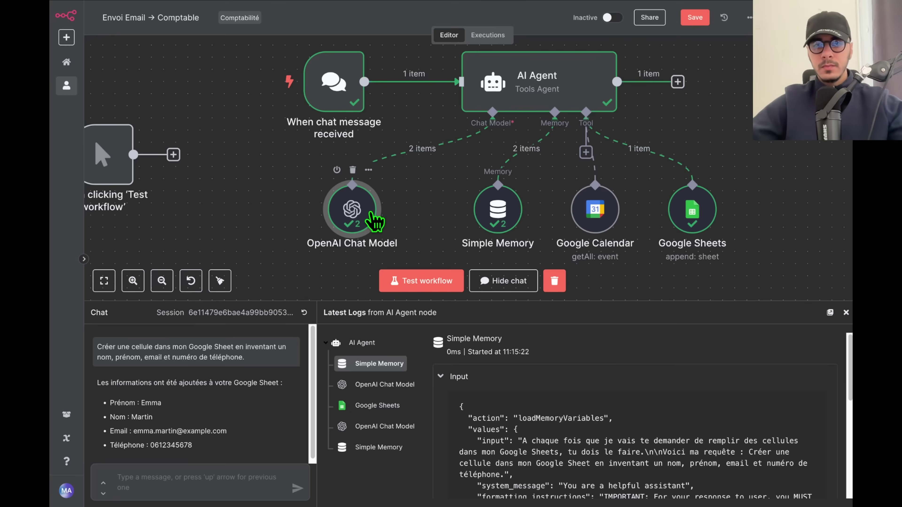
# Nudge Google Calendar right, then redraft the earlier contact request plus a Calendar recap in a new session.
pyautogui.moveTo(613, 214); pyautogui.dragTo(656, 221)
pyautogui.tripleClick(231, 357)
pyautogui.press('super+c')
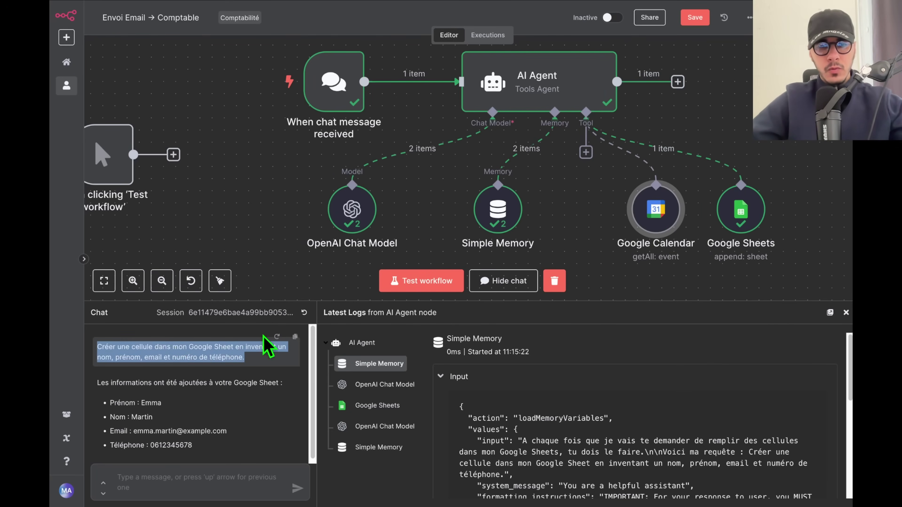
pyautogui.click(305, 313)
pyautogui.click(190, 487)
pyautogui.press('super+v')
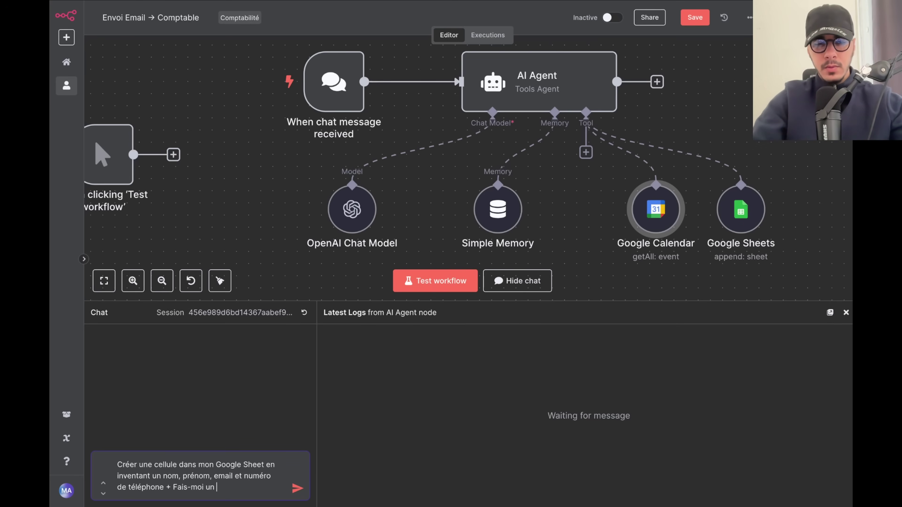
pyautogui.write('de ce que')
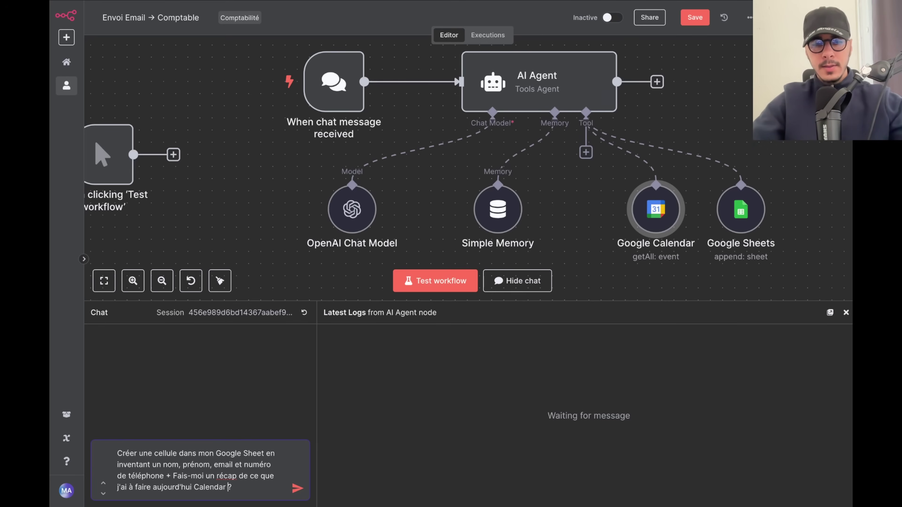
pyautogui.hotkey('ctrl', 'a')
pyautogui.click(223, 394)
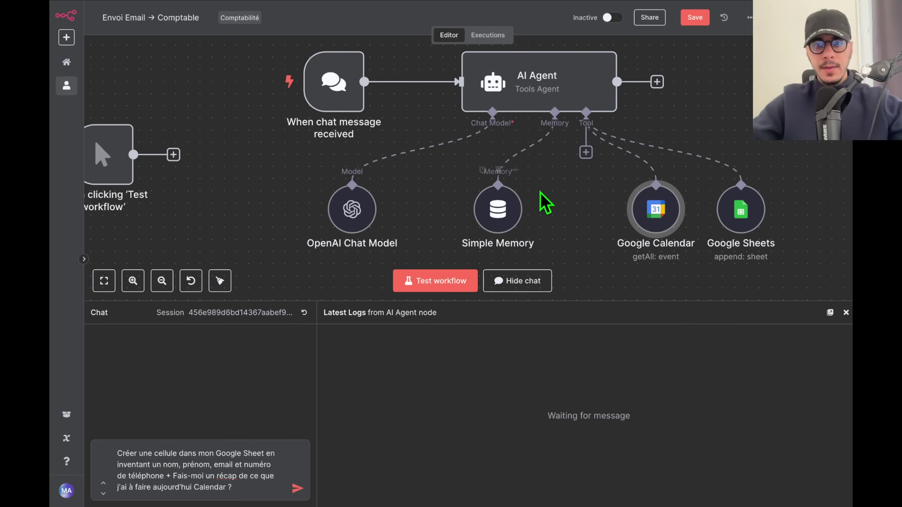
# Add a bullet and a '- Date du jour : {{ $today }}' line to the AI Agent prompt, then save.
pyautogui.doubleClick(499, 87)
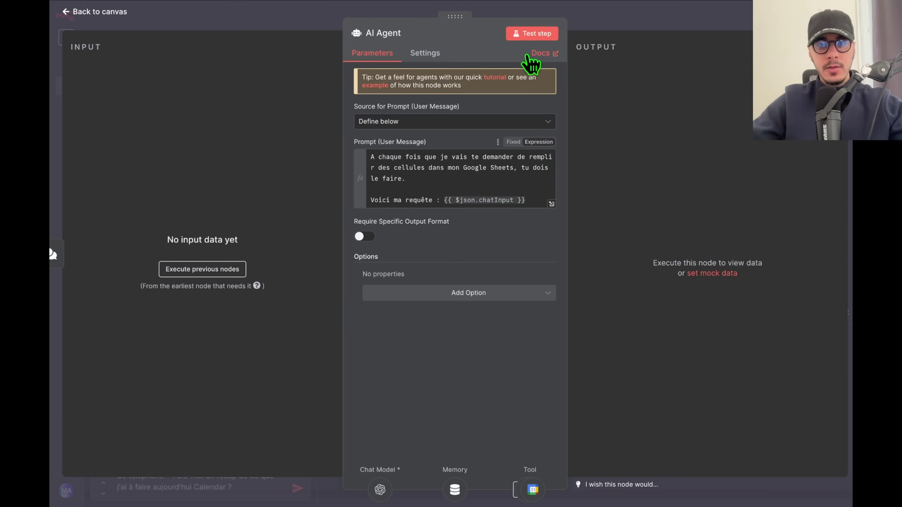
pyautogui.click(551, 204)
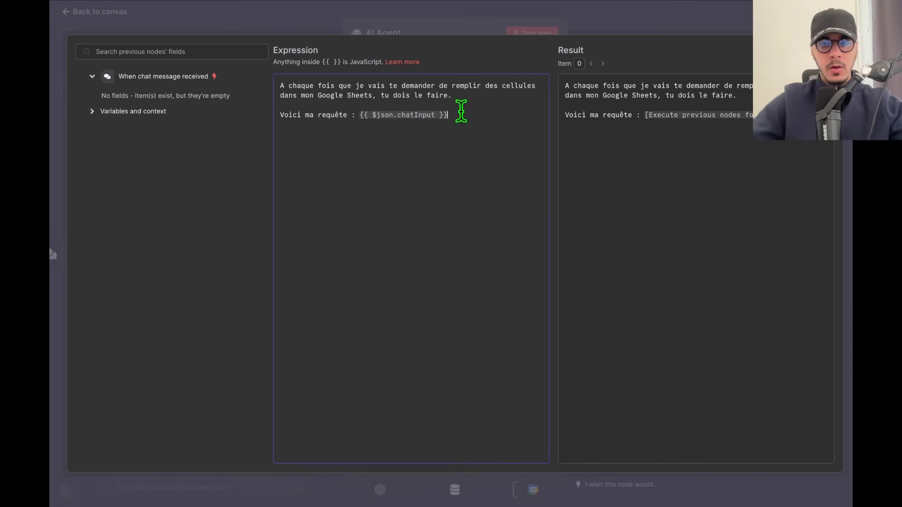
pyautogui.write('-')
pyautogui.click(280, 124)
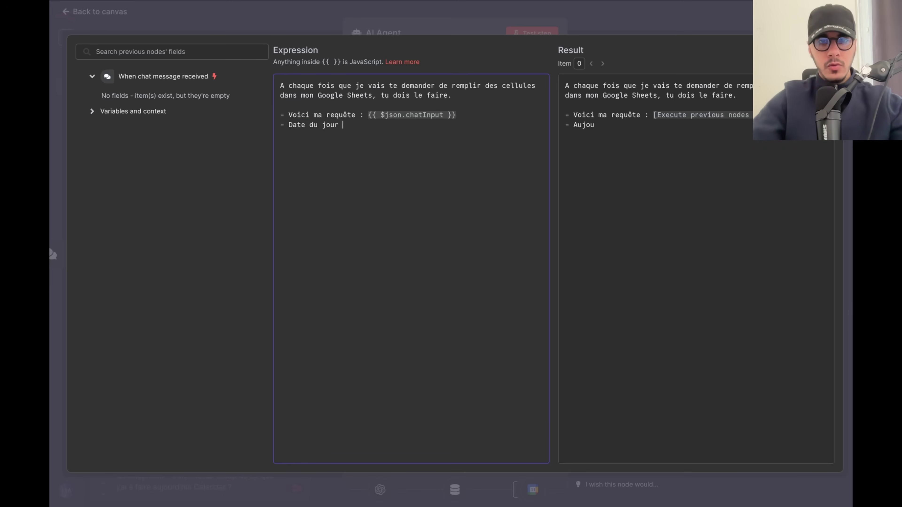
pyautogui.write('- Date du jour : {{')
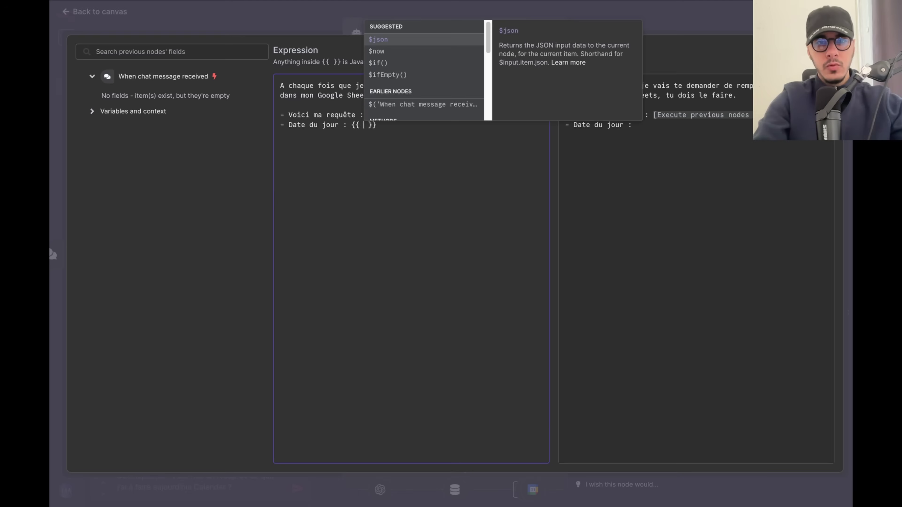
pyautogui.write('today')
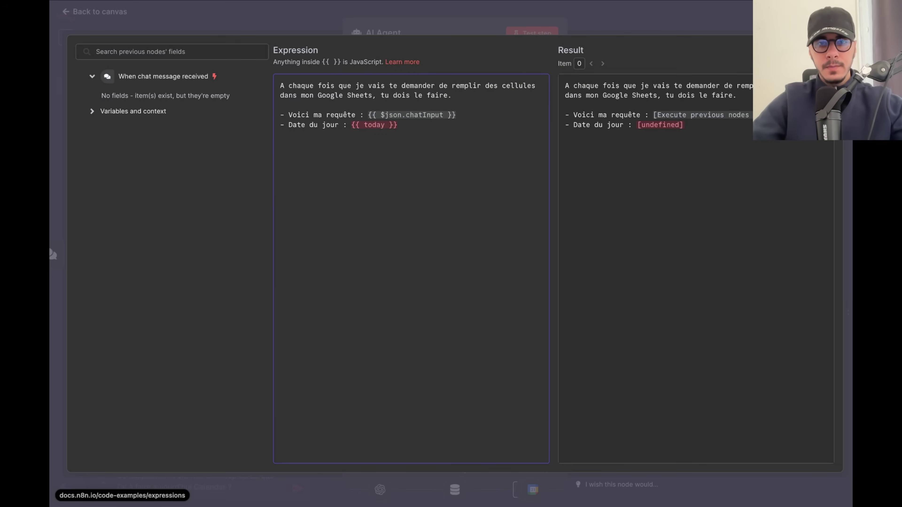
pyautogui.write('$')
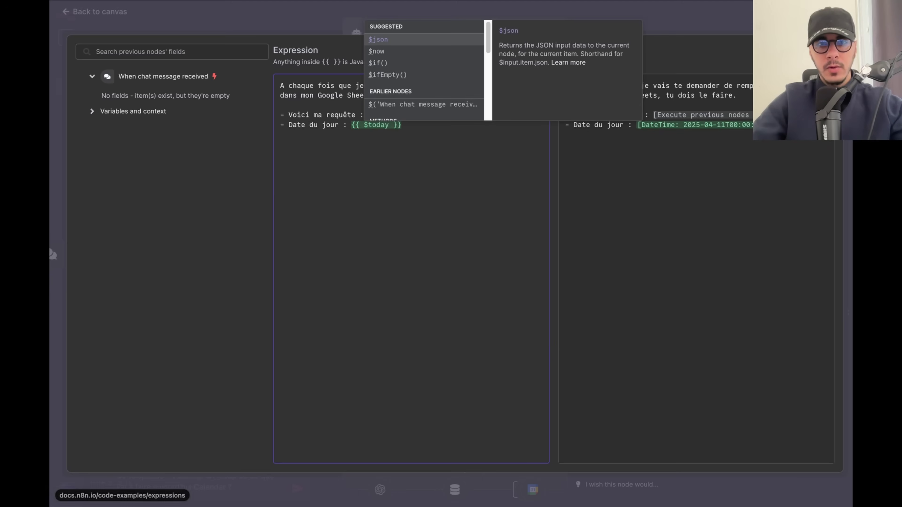
pyautogui.click(425, 144)
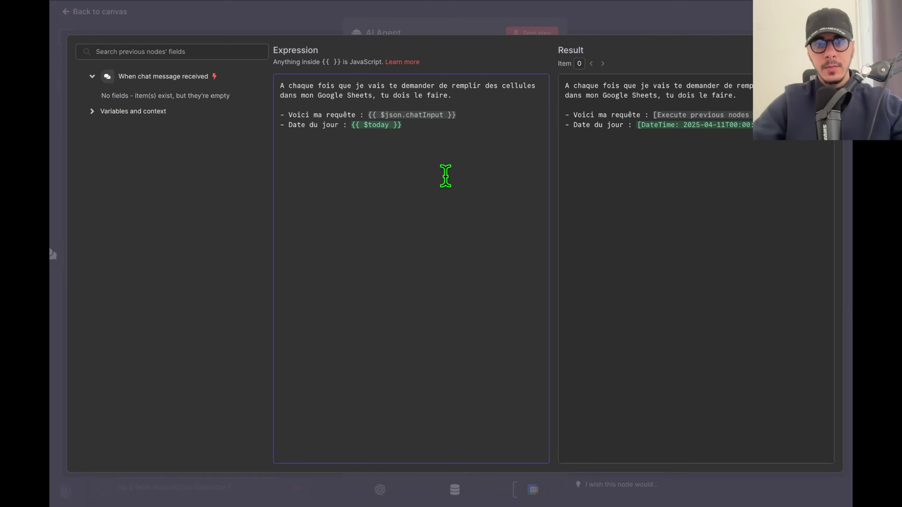
pyautogui.click(705, 34)
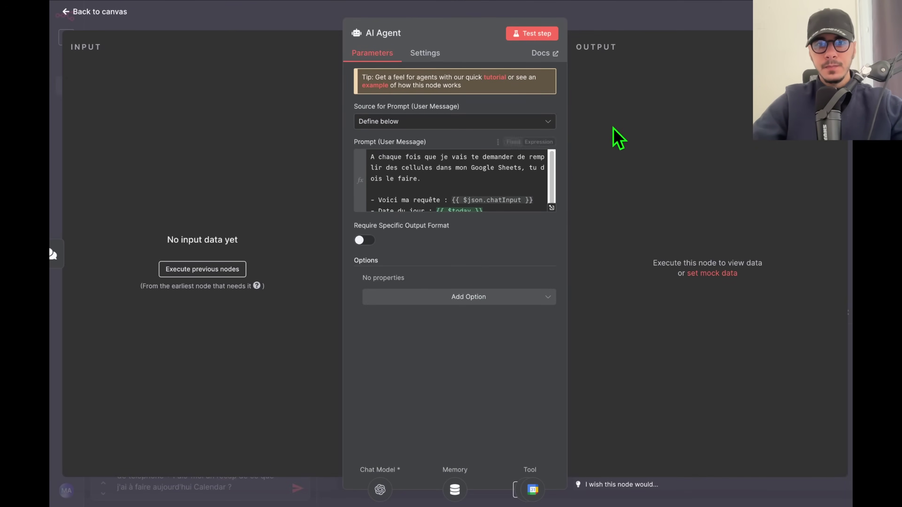
pyautogui.click(731, 26)
pyautogui.click(695, 19)
# Send the combined request to the agent and nudge the Google Calendar and Google Sheets nodes right.
pyautogui.press('Return')
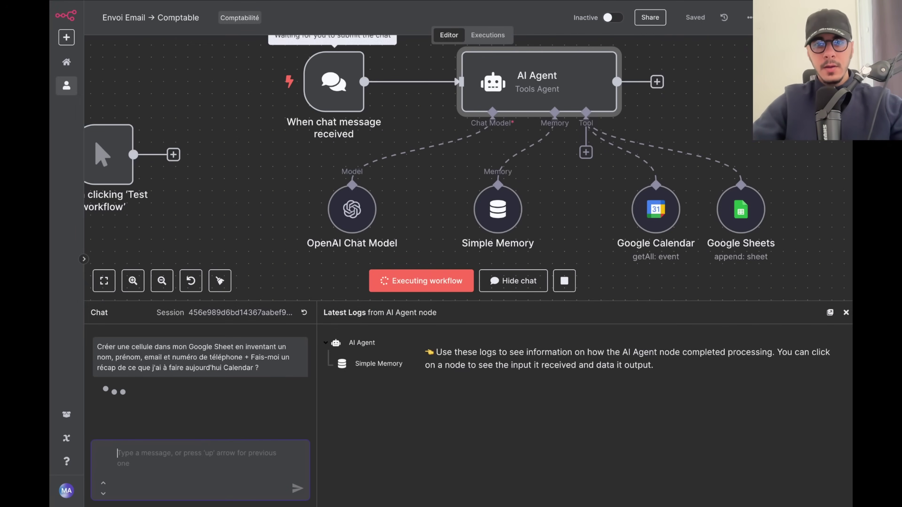
pyautogui.scroll(-2, 584, 200)
pyautogui.scroll(-3, 557, 204)
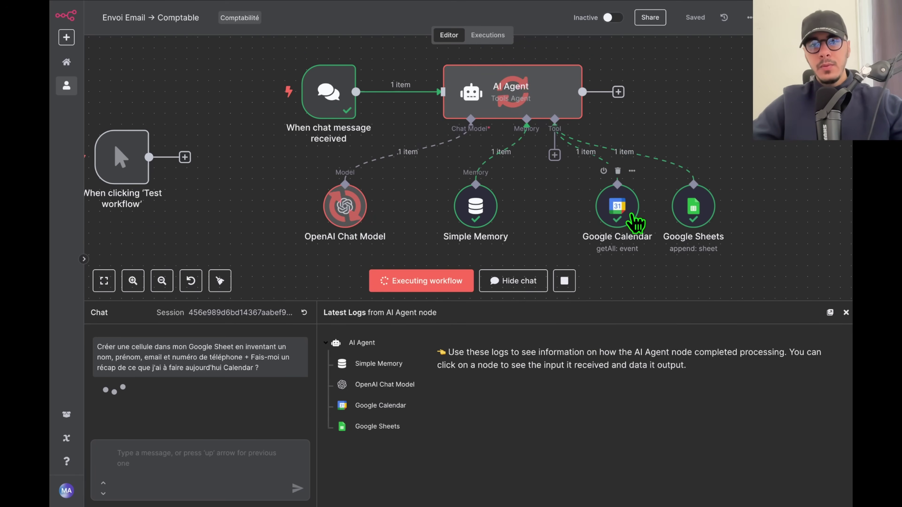
pyautogui.hscroll(2, 532, 219)
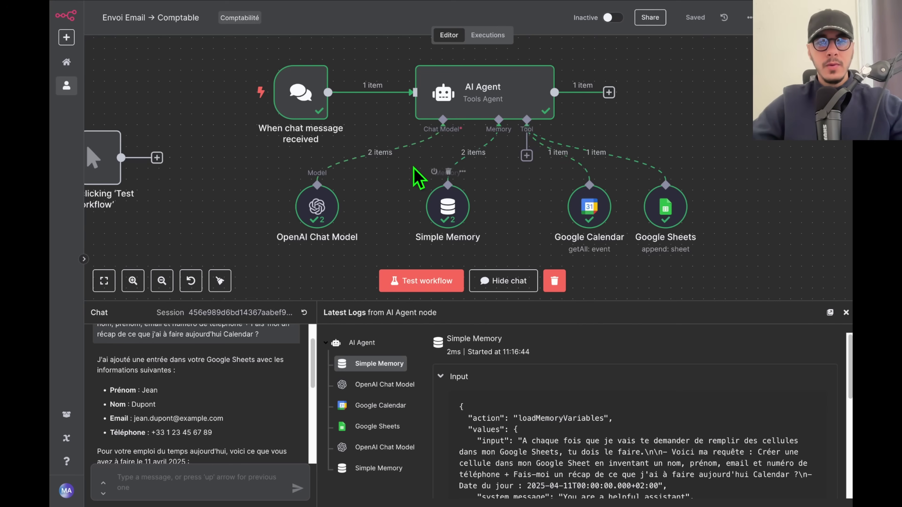
pyautogui.moveTo(610, 208); pyautogui.dragTo(622, 208)
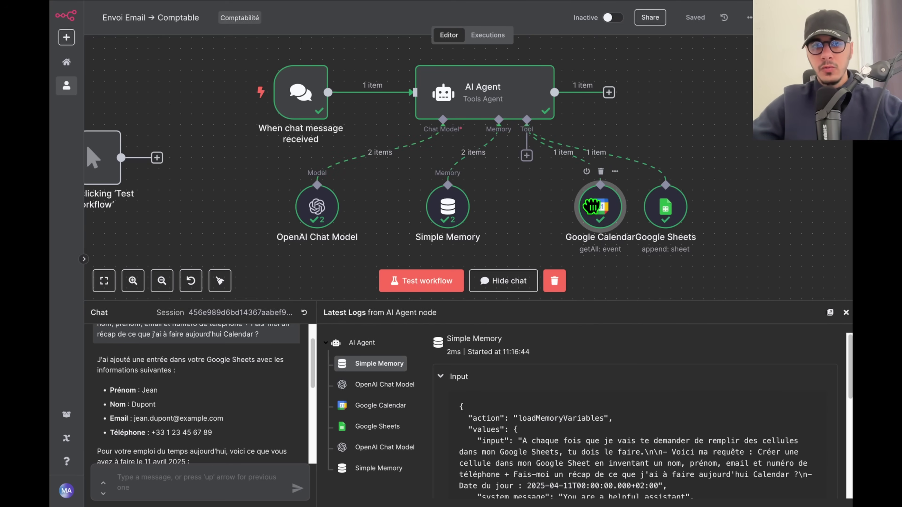
pyautogui.scroll(-2, 726, 226)
pyautogui.hscroll(5, 726, 225)
pyautogui.moveTo(510, 156); pyautogui.dragTo(524, 158)
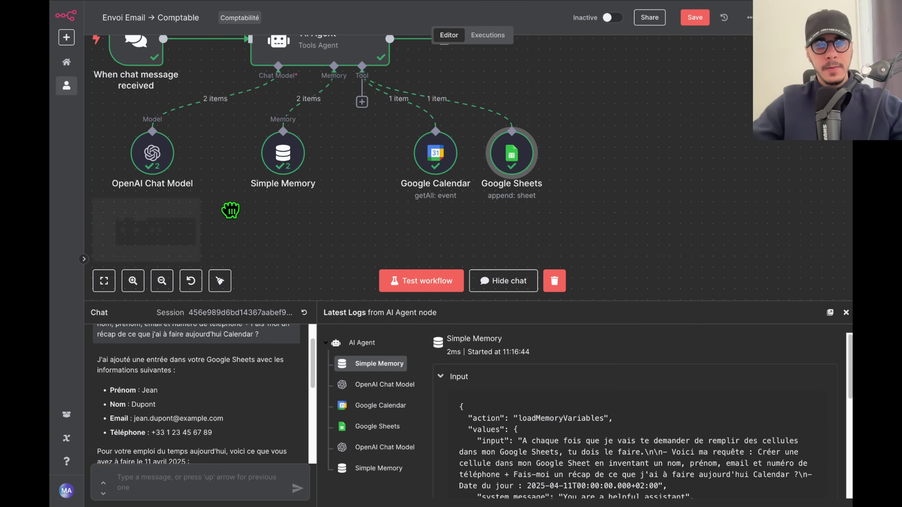
pyautogui.moveTo(231, 209); pyautogui.dragTo(251, 250)
# Enlarge the chat panel to review the added-contact confirmation and 11 avril 2025 events, then shift Simple Memory right.
pyautogui.moveTo(199, 300); pyautogui.dragTo(197, 169)
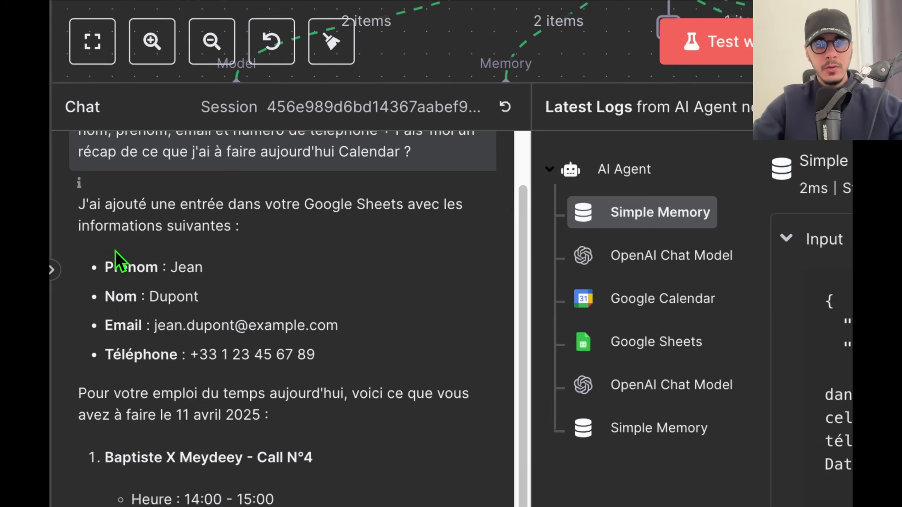
pyautogui.doubleClick(113, 235)
pyautogui.click(110, 219)
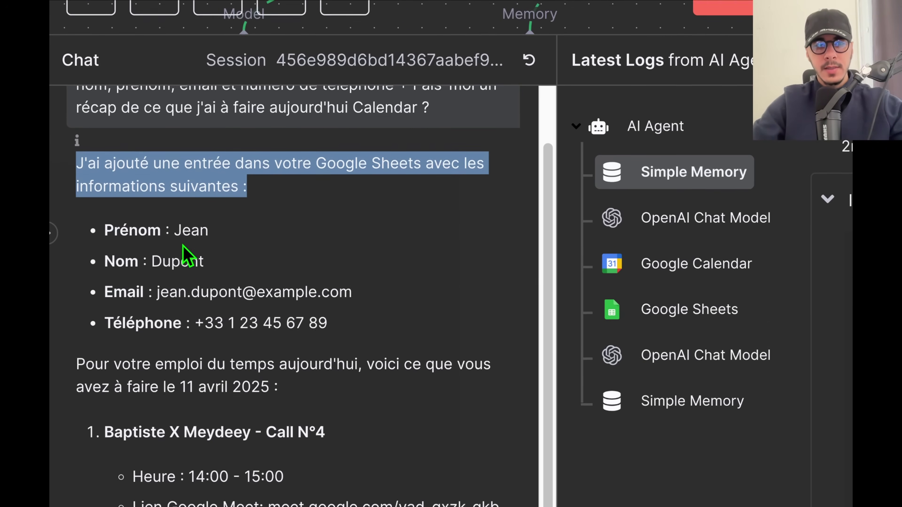
pyautogui.doubleClick(191, 268)
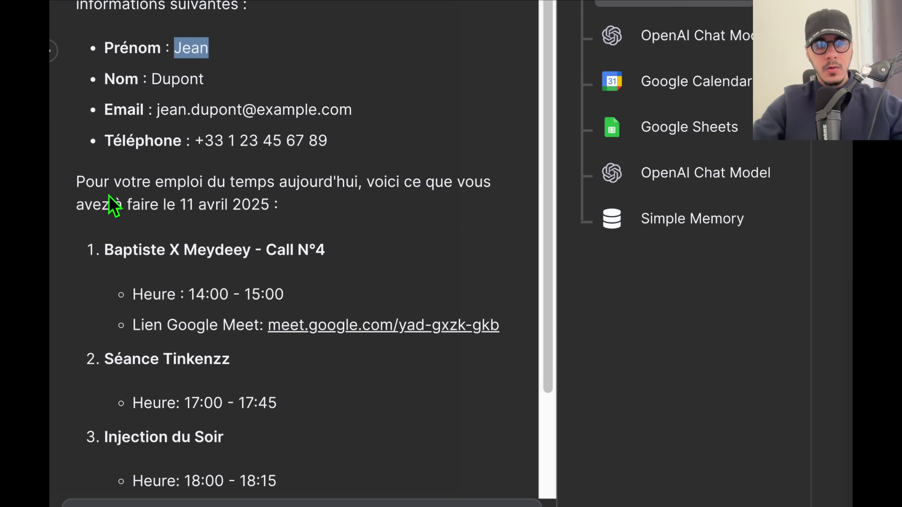
pyautogui.moveTo(78, 180); pyautogui.dragTo(290, 210)
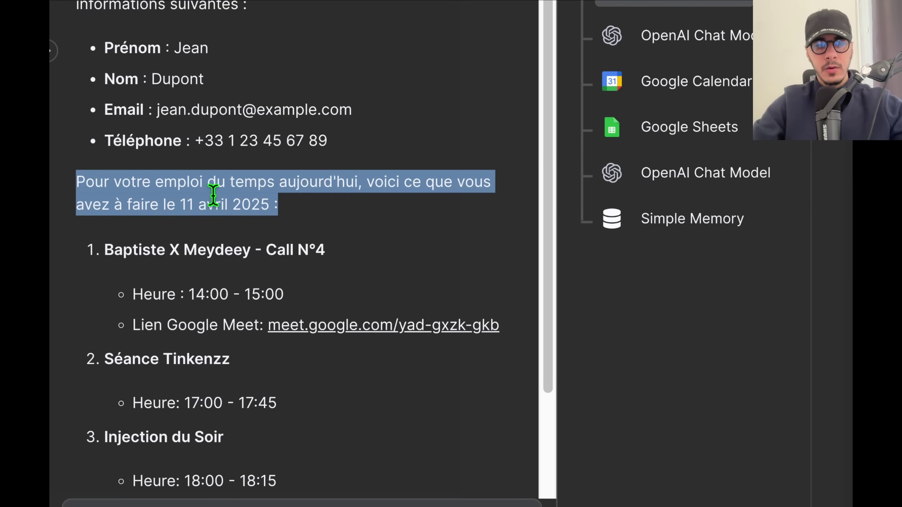
pyautogui.tripleClick(158, 250)
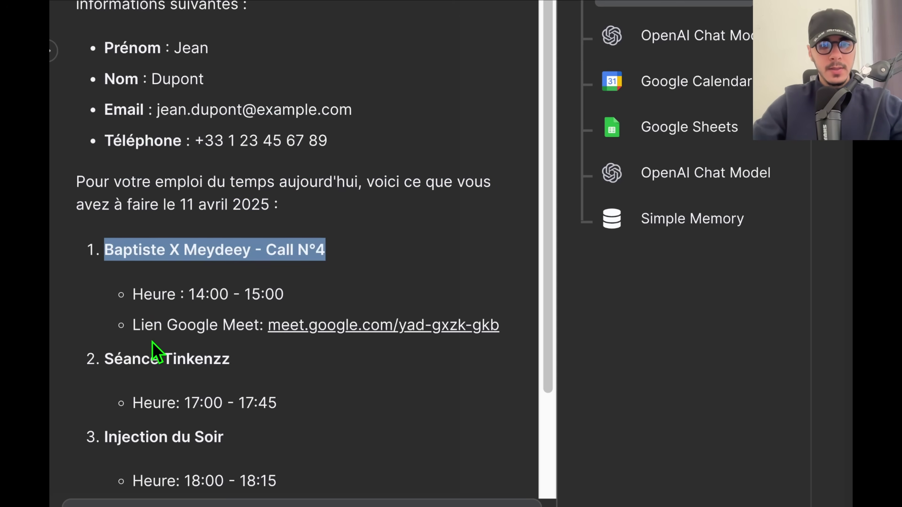
pyautogui.doubleClick(144, 354)
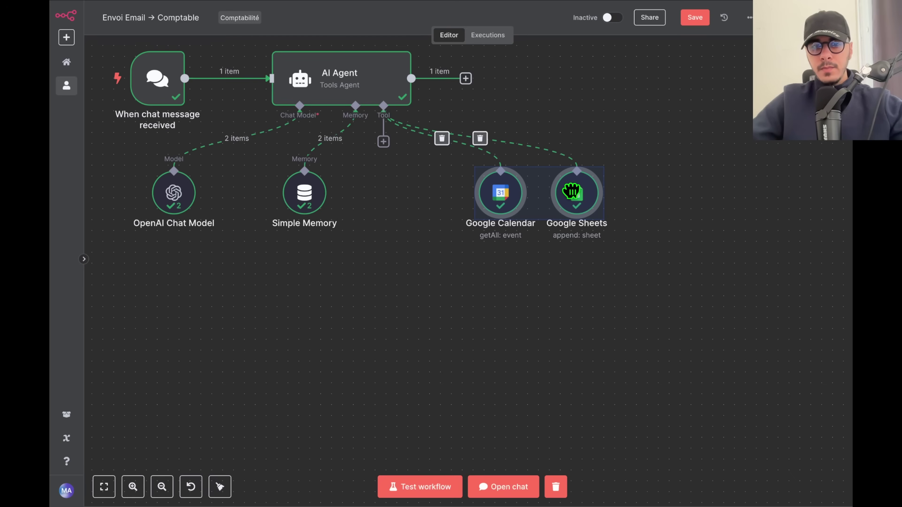
pyautogui.moveTo(312, 201); pyautogui.dragTo(346, 195)
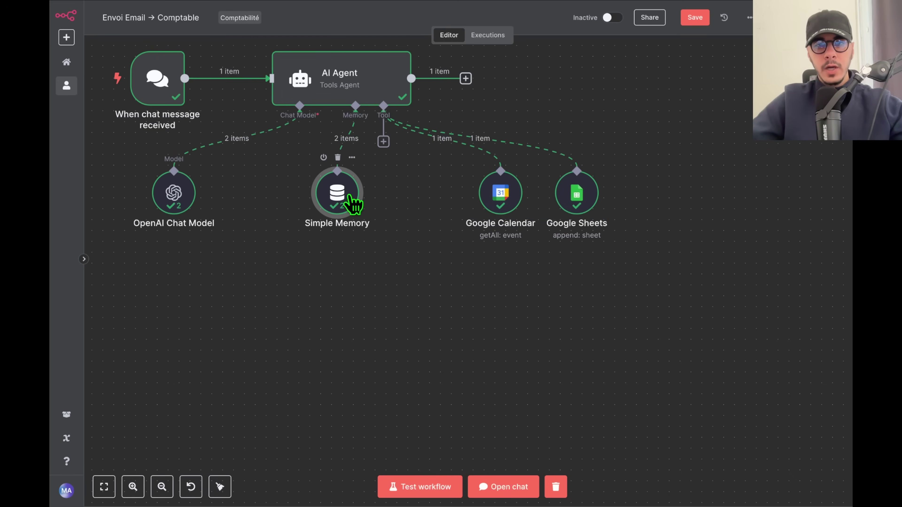
pyautogui.moveTo(306, 268); pyautogui.dragTo(383, 269)
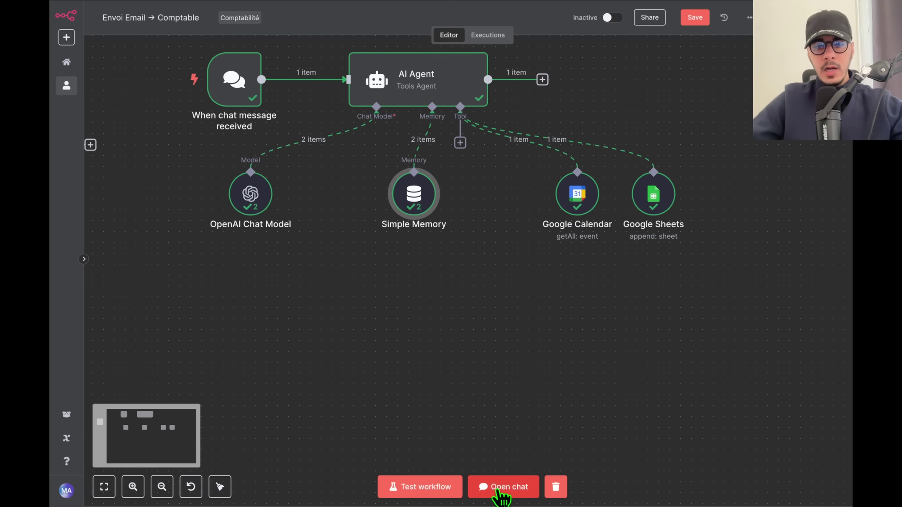
# Dictate and send the question 'Quelle est la dernière requête…' to the agent.
pyautogui.click(498, 489)
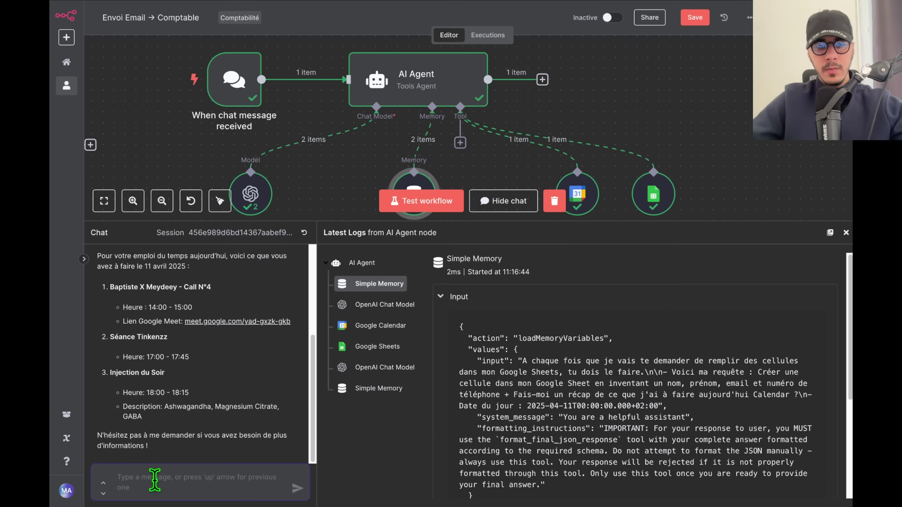
pyautogui.hotkey('alt', 'space')
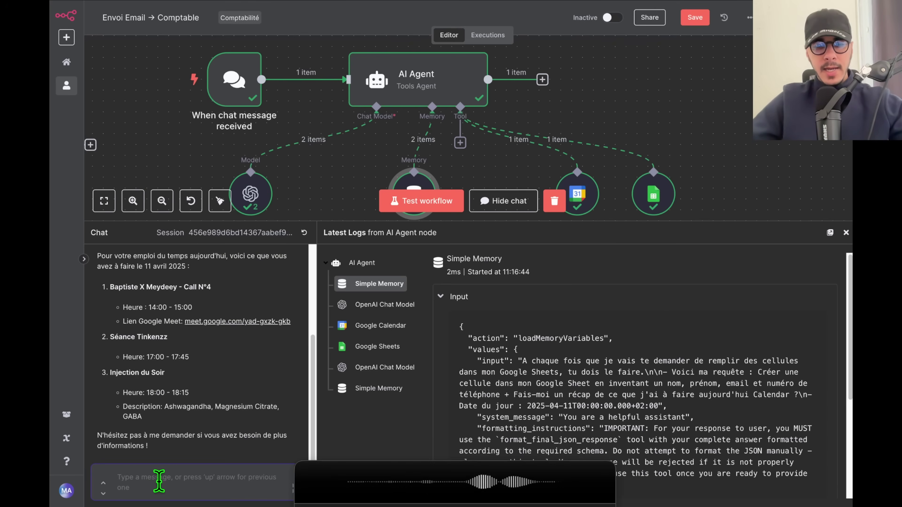
pyautogui.hotkey('alt', 'space')
pyautogui.press('Return')
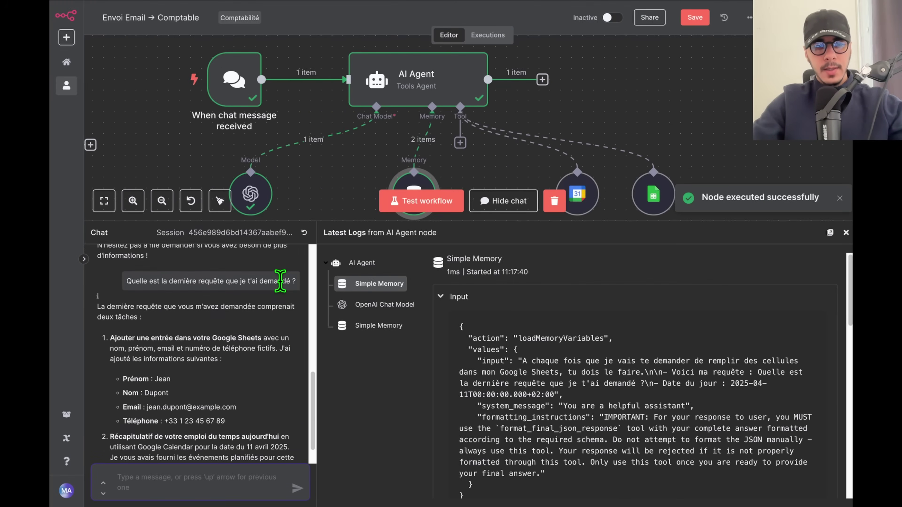
pyautogui.scroll(2, 385, 355)
pyautogui.scroll(2, 201, 397)
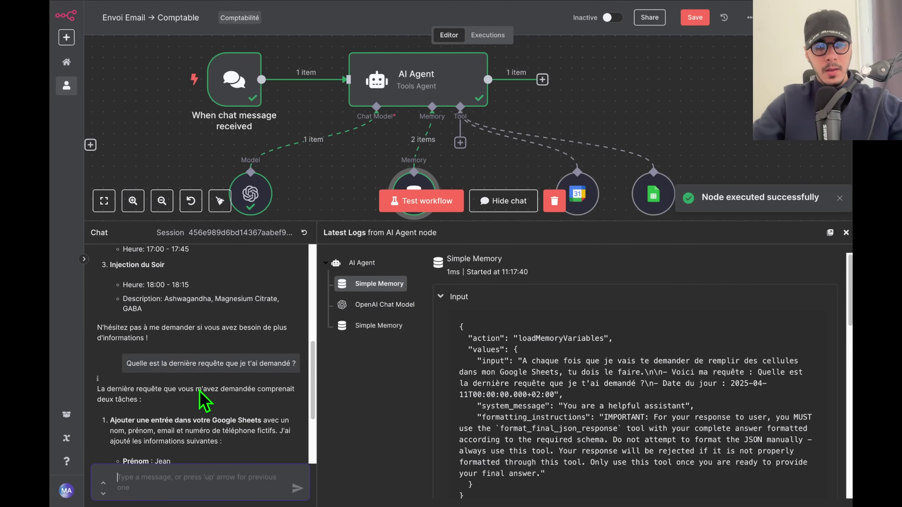
pyautogui.scroll(-3, 258, 302)
pyautogui.moveTo(497, 166); pyautogui.dragTo(502, 106)
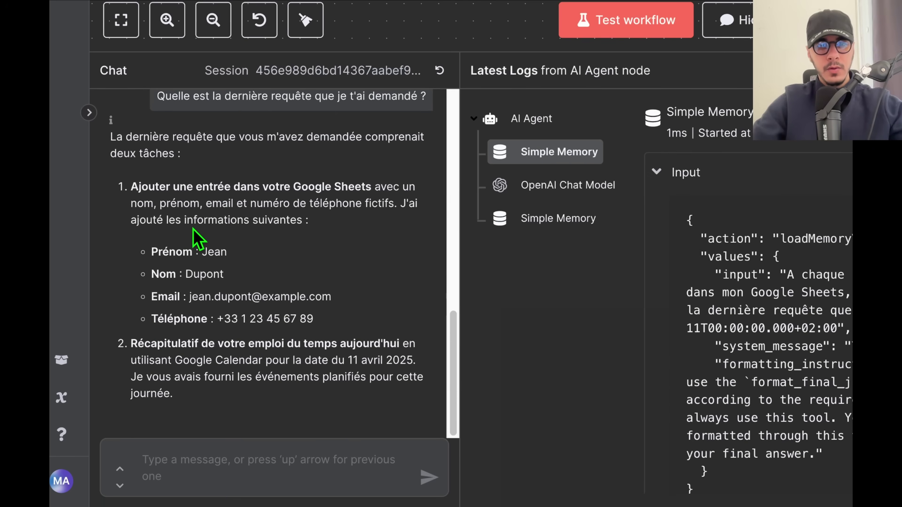
# Review the reply recalling the invented contact entry and the calendar recap.
pyautogui.tripleClick(217, 198)
pyautogui.moveTo(151, 249); pyautogui.dragTo(312, 344)
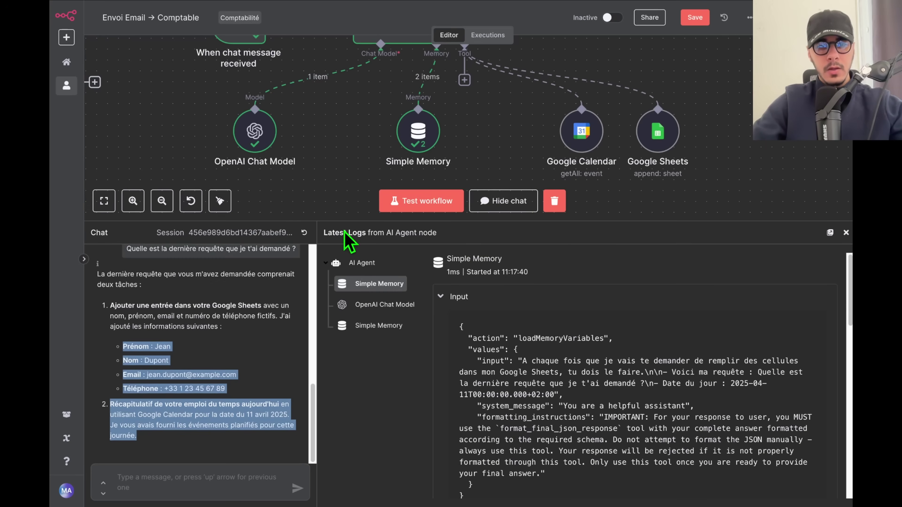
pyautogui.moveTo(420, 116)
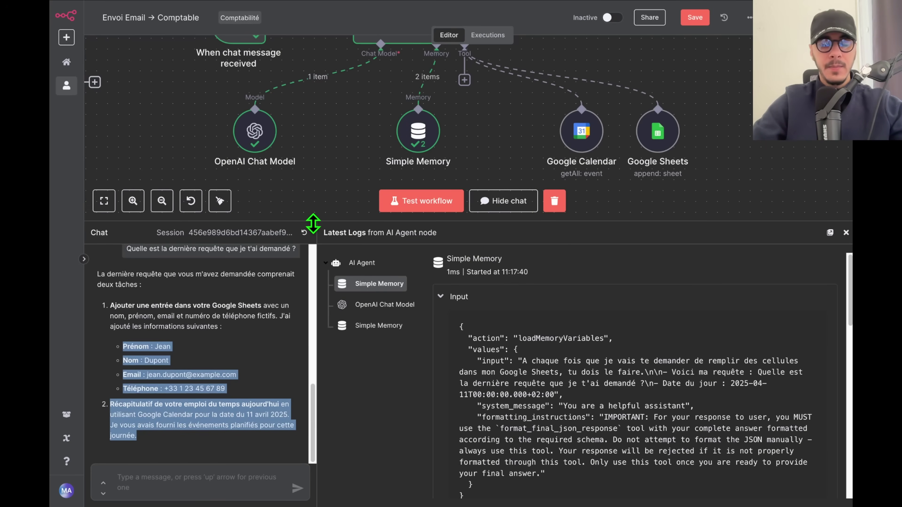
pyautogui.scroll(10, 210, 373)
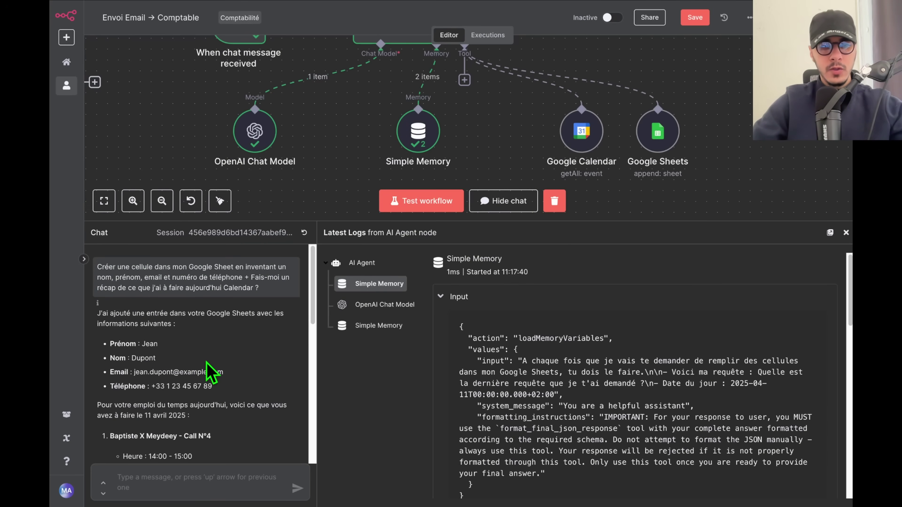
pyautogui.scroll(-4, 479, 84)
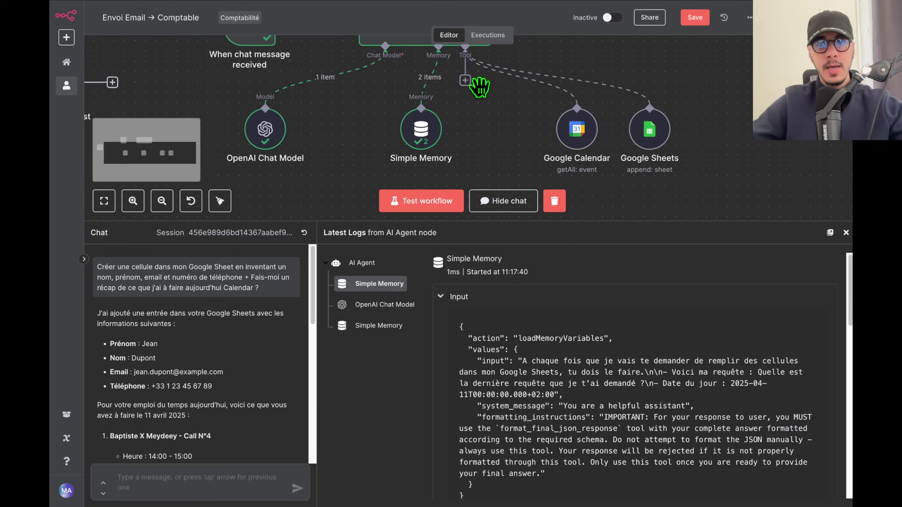
# Move the Calendar and Sheets nodes left, the OpenAI Chat Model right, and hide the chat panel.
pyautogui.moveTo(506, 133); pyautogui.dragTo(782, 96)
pyautogui.moveTo(724, 140); pyautogui.dragTo(686, 146)
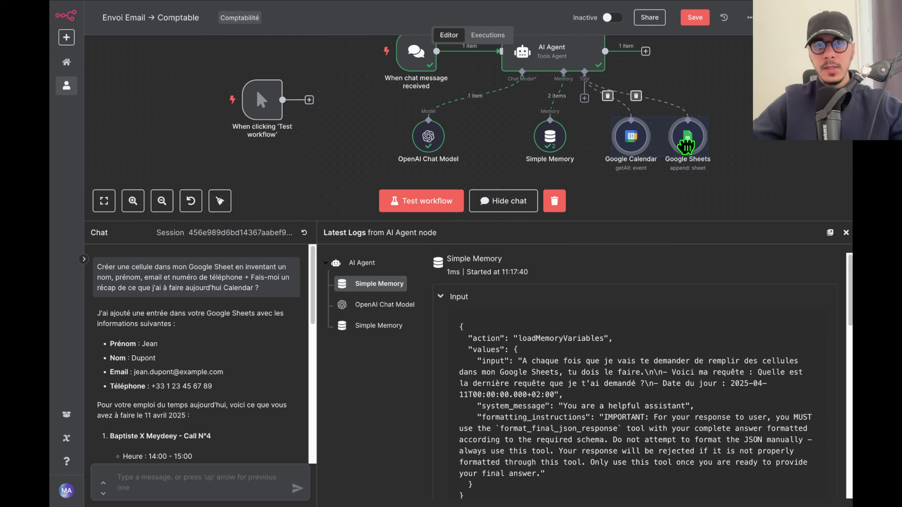
pyautogui.moveTo(428, 136); pyautogui.dragTo(477, 136)
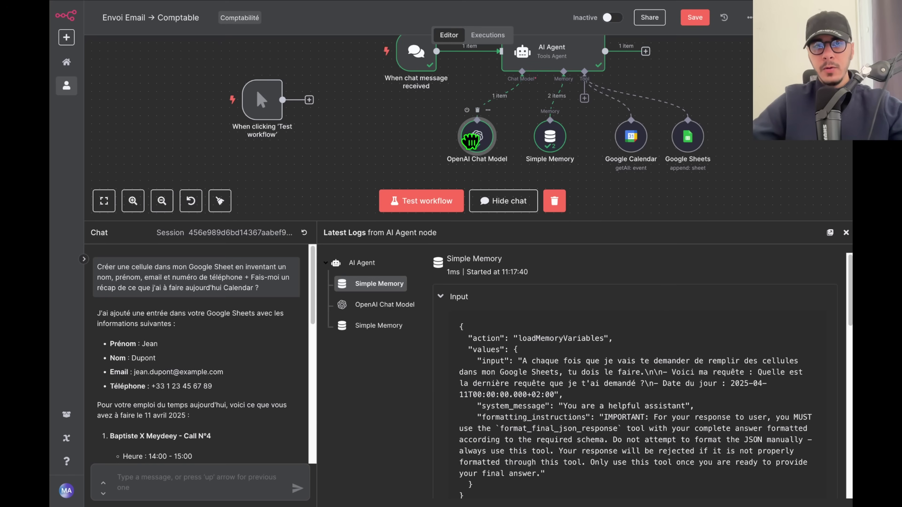
pyautogui.click(708, 93)
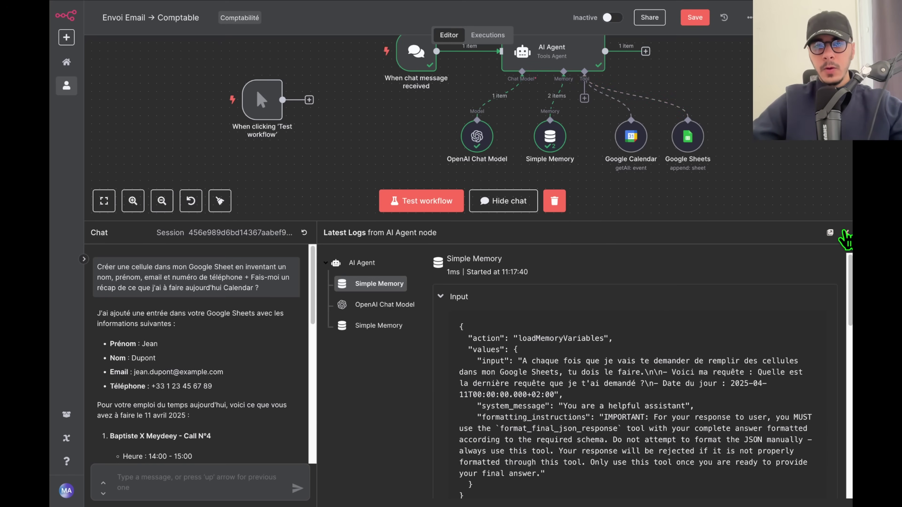
pyautogui.click(846, 234)
# Add a System Message option to the AI Agent node.
pyautogui.doubleClick(520, 123)
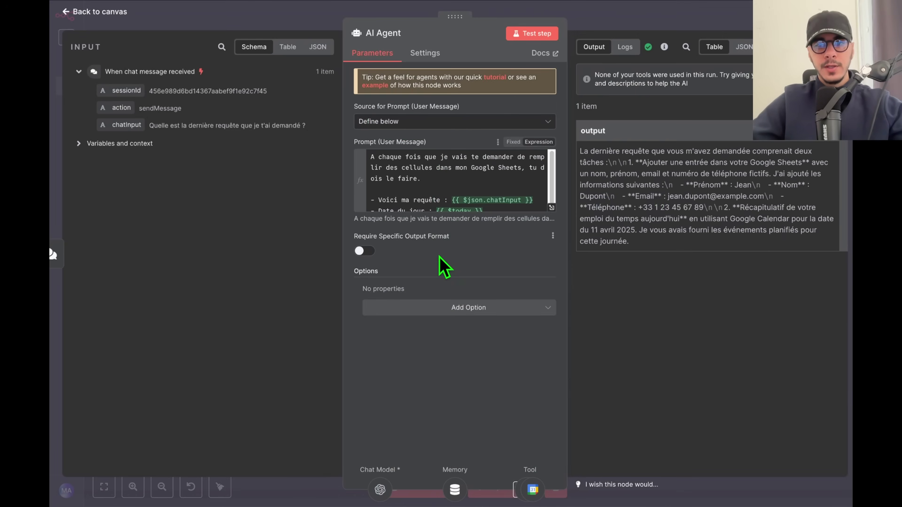
pyautogui.click(447, 307)
pyautogui.click(447, 334)
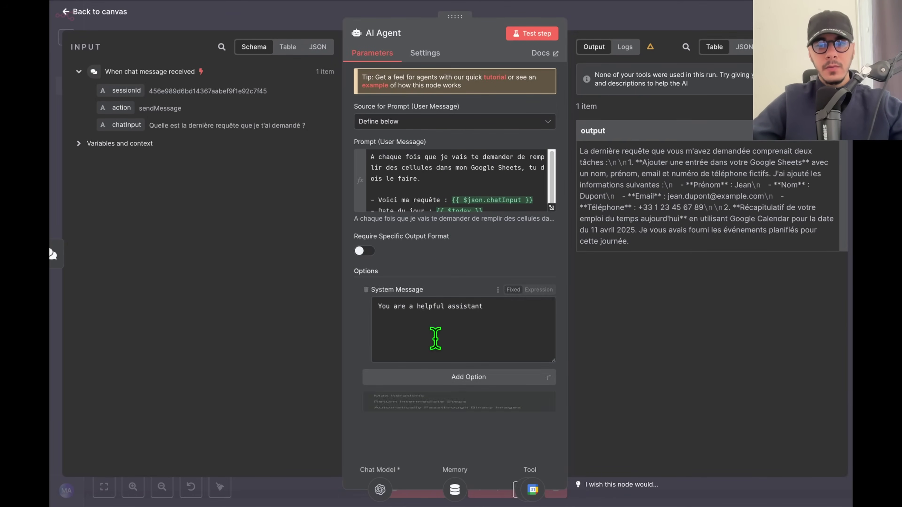
pyautogui.click(723, 33)
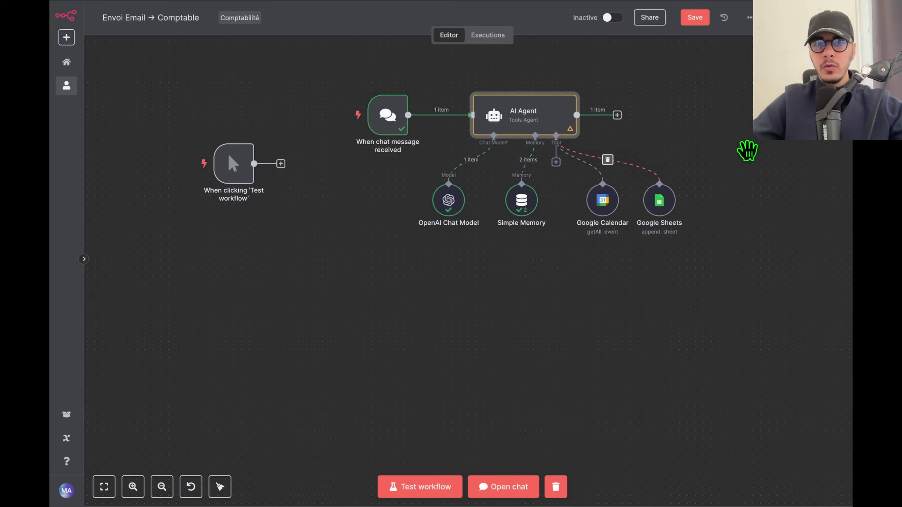
# Copy the AI Agent node and place the pasted AI Agent1 above the original.
pyautogui.moveTo(679, 139); pyautogui.dragTo(475, 224)
pyautogui.moveTo(416, 127); pyautogui.dragTo(233, 235)
pyautogui.hotkey('ctrl', 'c')
pyautogui.hotkey('ctrl', 'v')
pyautogui.moveTo(524, 303); pyautogui.dragTo(296, 96)
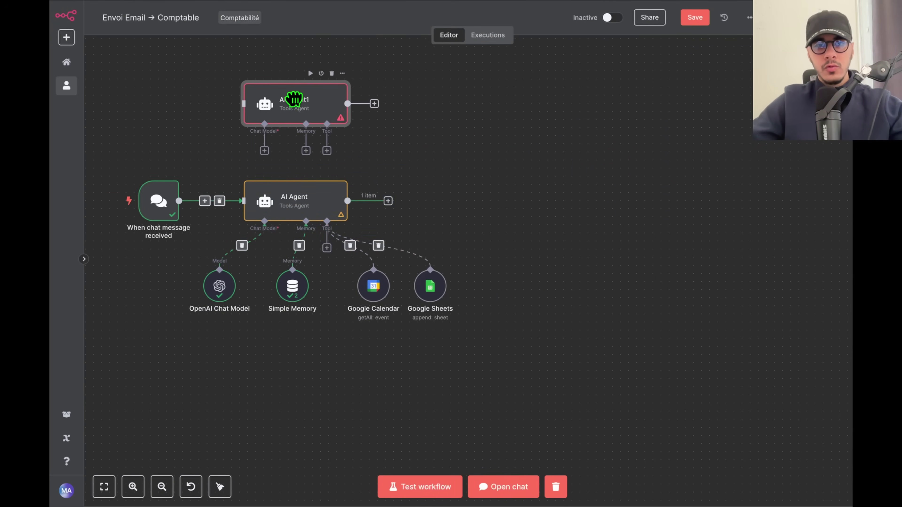
# Connect the chat trigger to both AI Agent1 and AI Agent, moving the trigger further left.
pyautogui.hscroll(-5, 482, 243)
pyautogui.moveTo(301, 250); pyautogui.dragTo(236, 234)
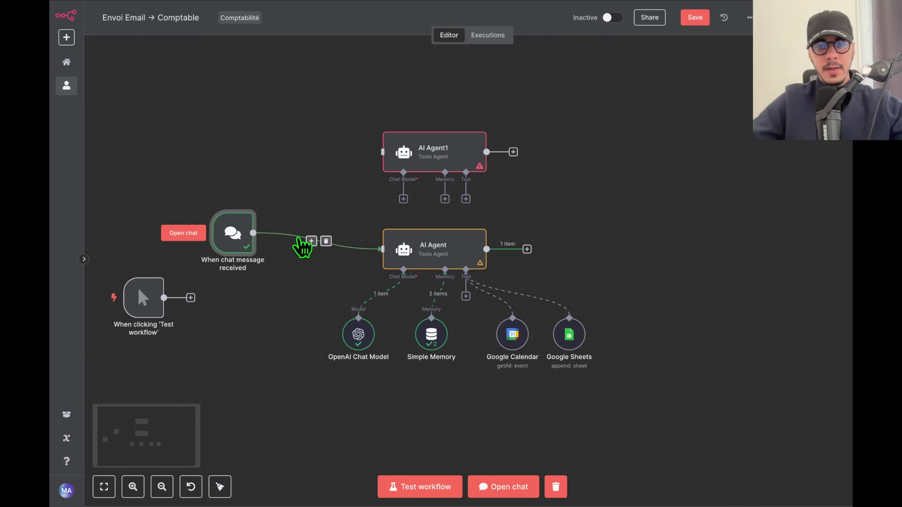
pyautogui.click(324, 240)
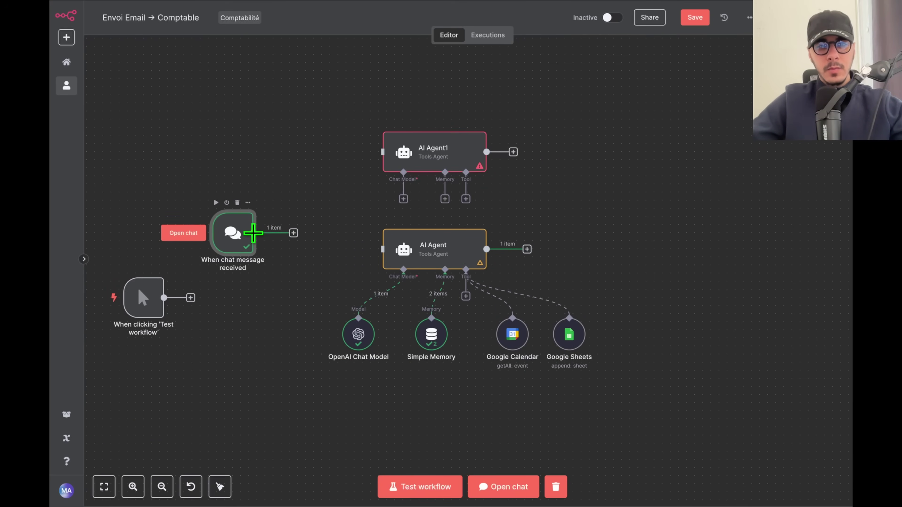
pyautogui.moveTo(252, 232); pyautogui.dragTo(383, 152)
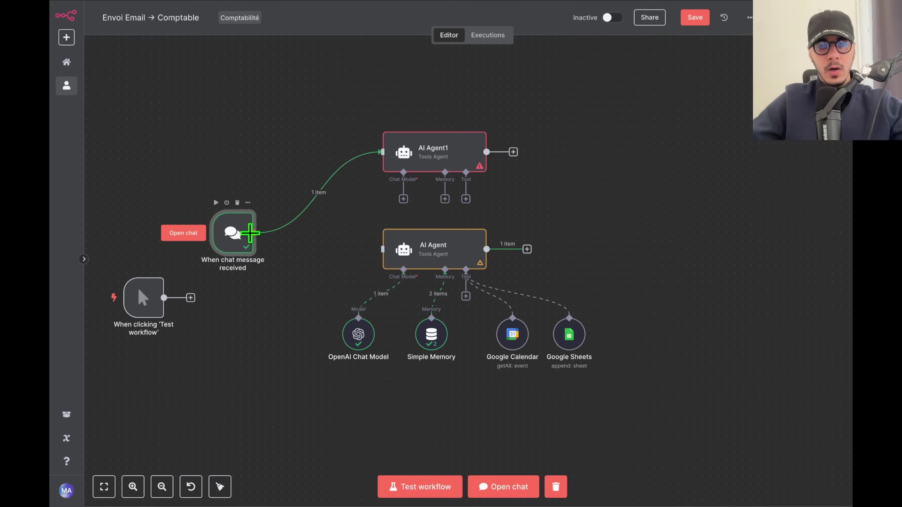
pyautogui.moveTo(382, 249); pyautogui.dragTo(221, 203)
pyautogui.moveTo(261, 265); pyautogui.dragTo(335, 266)
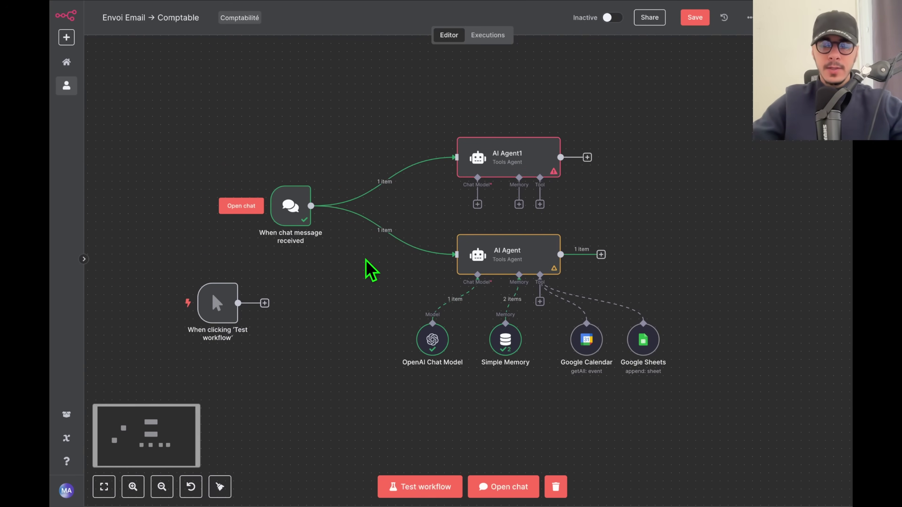
pyautogui.scroll(3, 371, 239)
pyautogui.moveTo(276, 228); pyautogui.dragTo(239, 228)
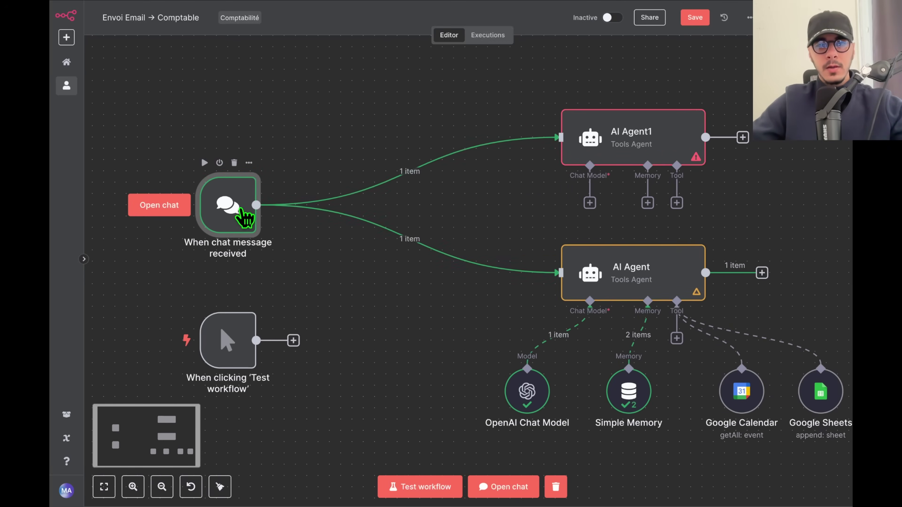
# Replace the trigger's links to both agents with a new Advanced AI Sentiment Analysis node.
pyautogui.click(420, 172)
pyautogui.click(419, 238)
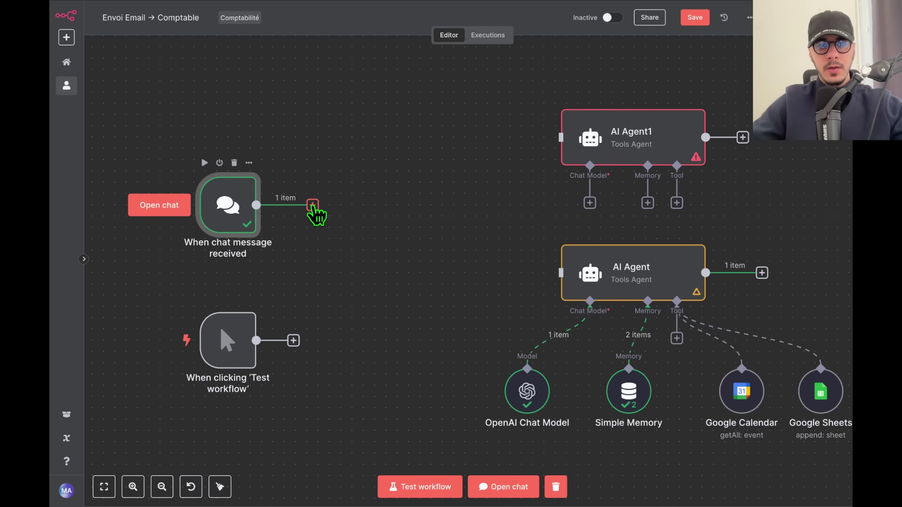
pyautogui.click(312, 204)
pyautogui.click(746, 133)
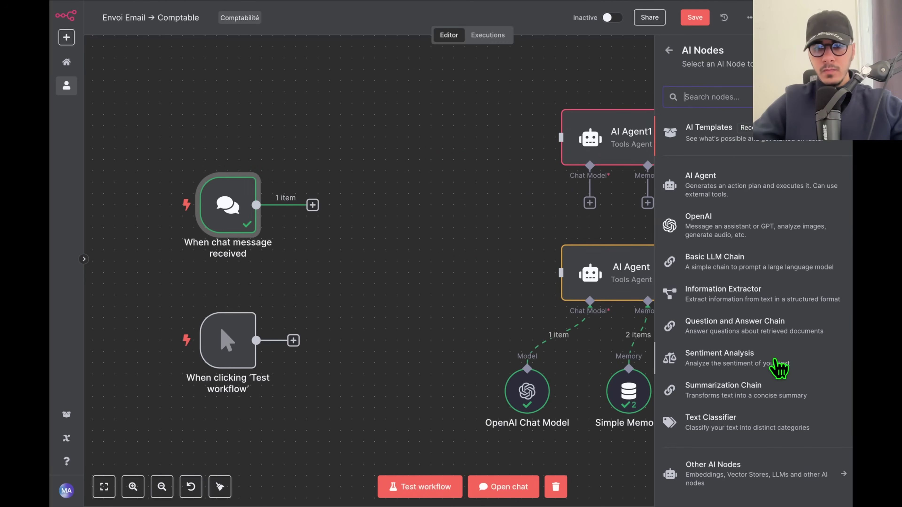
pyautogui.click(776, 361)
pyautogui.press('Escape')
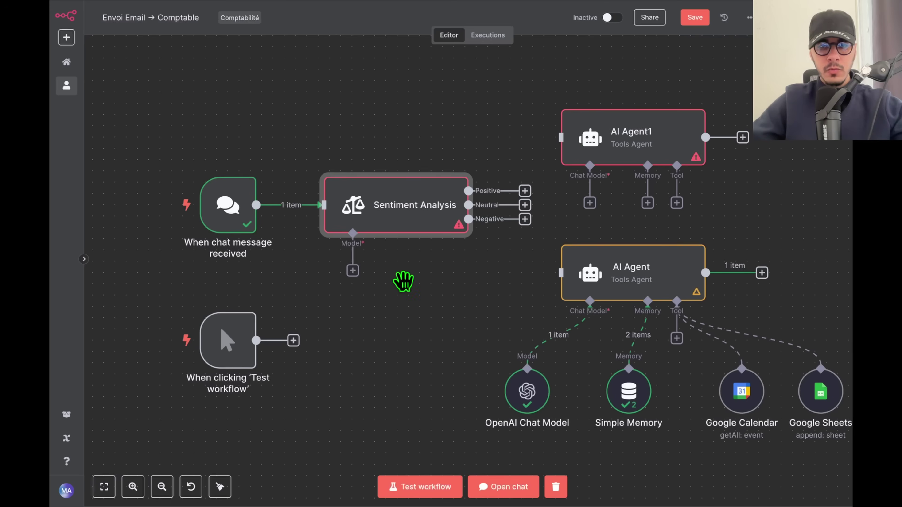
pyautogui.hscroll(-3, 390, 249)
pyautogui.moveTo(217, 113); pyautogui.dragTo(562, 240)
# Shift the trigger and Sentiment Analysis left, and delete the manual test trigger and AI Agent1.
pyautogui.moveTo(494, 188); pyautogui.dragTo(359, 182)
pyautogui.press('Delete')
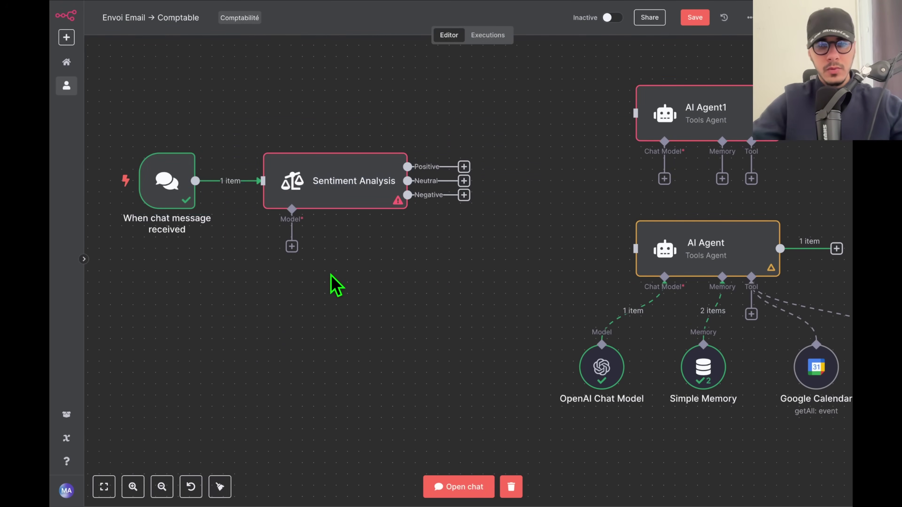
pyautogui.scroll(-5, 444, 224)
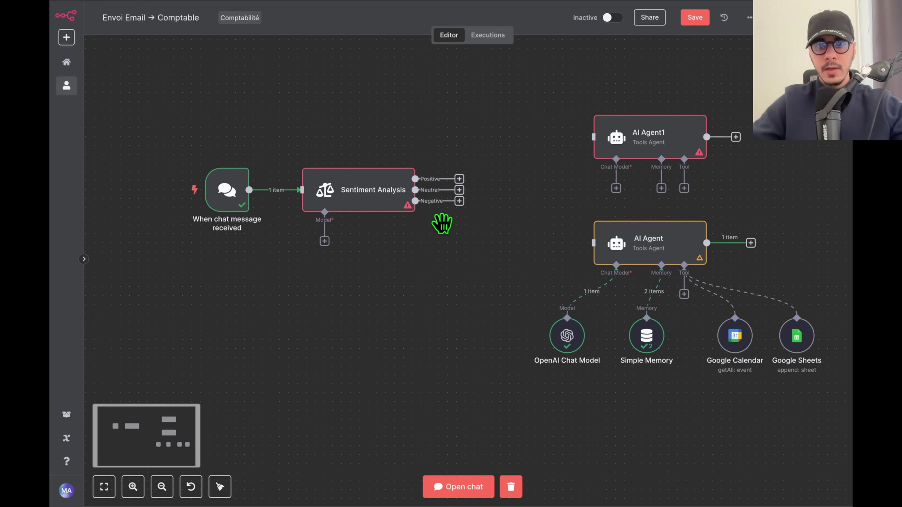
pyautogui.hscroll(5, 522, 238)
pyautogui.scroll(3, 522, 238)
pyautogui.moveTo(605, 205); pyautogui.dragTo(653, 259)
pyautogui.press('Delete')
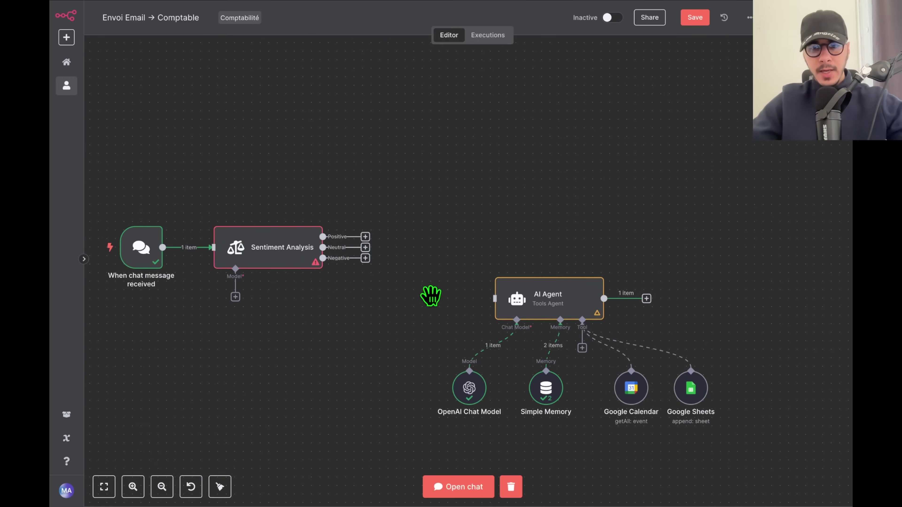
# Duplicate the AI Agent group with its model, memory and tools twice, placing copies above and below.
pyautogui.scroll(-3, 431, 292)
pyautogui.moveTo(442, 199); pyautogui.dragTo(797, 400)
pyautogui.hotkey('ctrl', 'd')
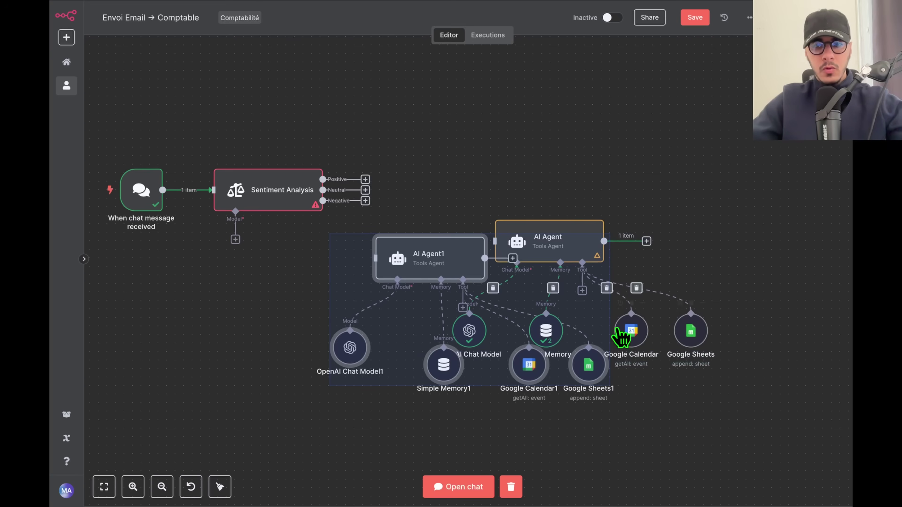
pyautogui.moveTo(440, 257); pyautogui.dragTo(563, 75)
pyautogui.scroll(-5, 583, 202)
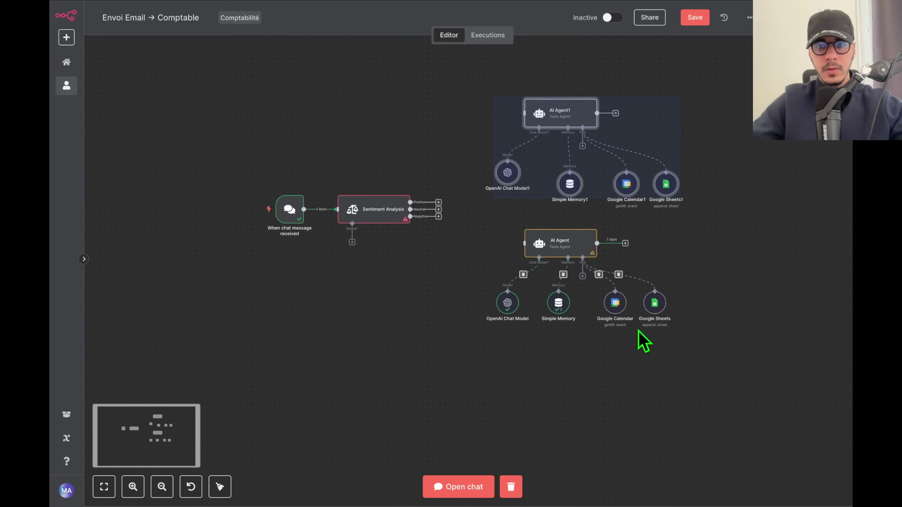
pyautogui.moveTo(693, 362); pyautogui.dragTo(465, 223)
pyautogui.hotkey('ctrl', 'c')
pyautogui.hotkey('ctrl', 'v')
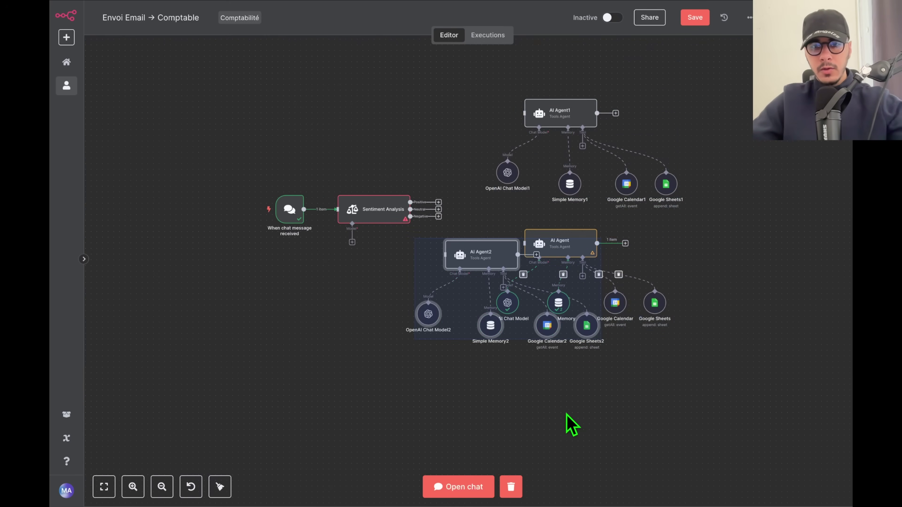
pyautogui.scroll(-4, 464, 190)
pyautogui.moveTo(464, 190); pyautogui.dragTo(539, 296)
# Attach an OpenAI Chat Model, found by searching 'open', to the Sentiment Analysis node.
pyautogui.click(352, 262)
pyautogui.scroll(2, 353, 262)
pyautogui.scroll(4, 316, 256)
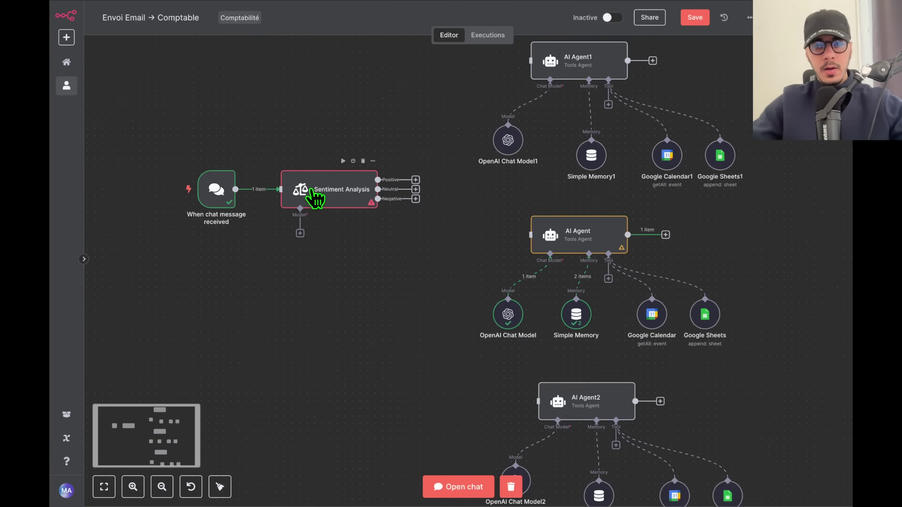
pyautogui.click(298, 242)
pyautogui.write('open')
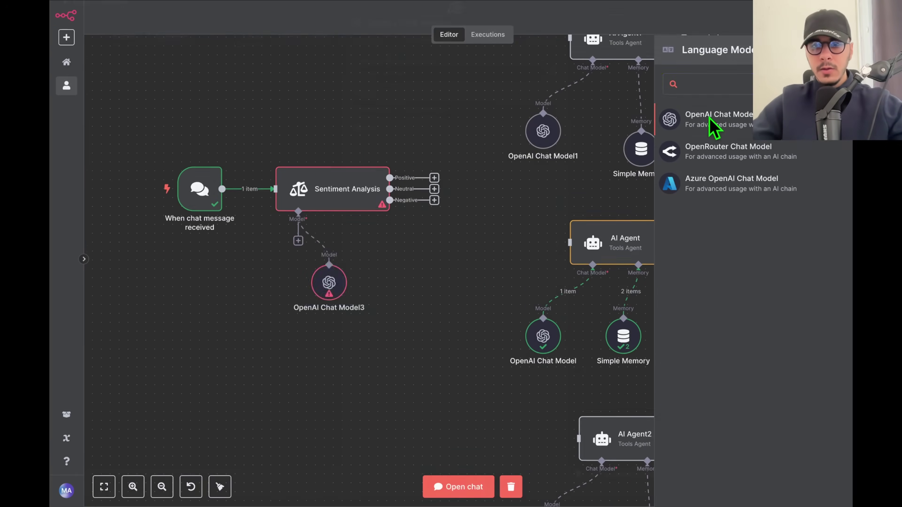
pyautogui.click(712, 123)
# Set OpenAI Chat Model3 to gpt-4.5-preview and move it further left on the canvas.
pyautogui.click(459, 121)
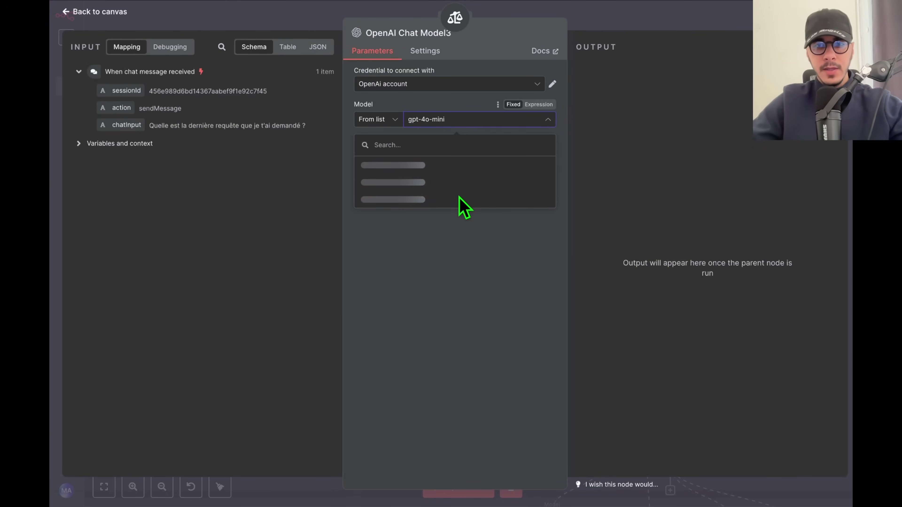
pyautogui.scroll(-5, 416, 199)
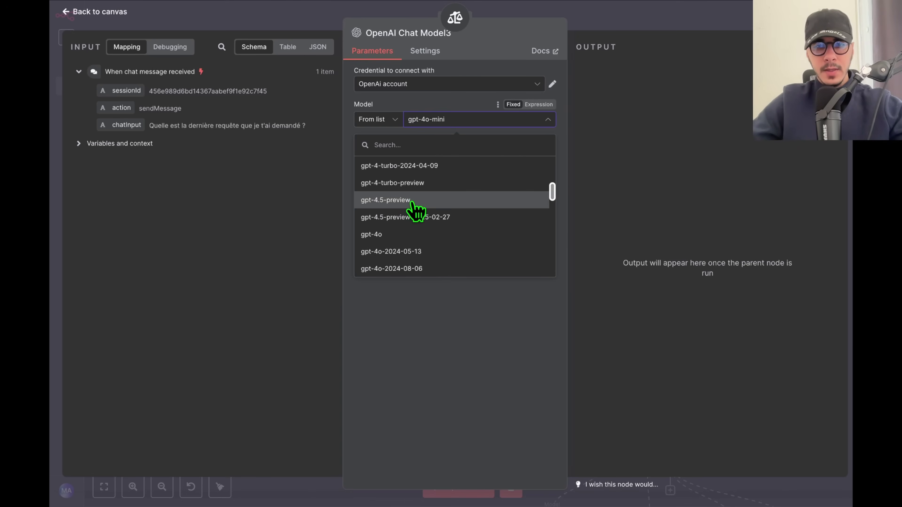
pyautogui.click(414, 200)
pyautogui.click(661, 19)
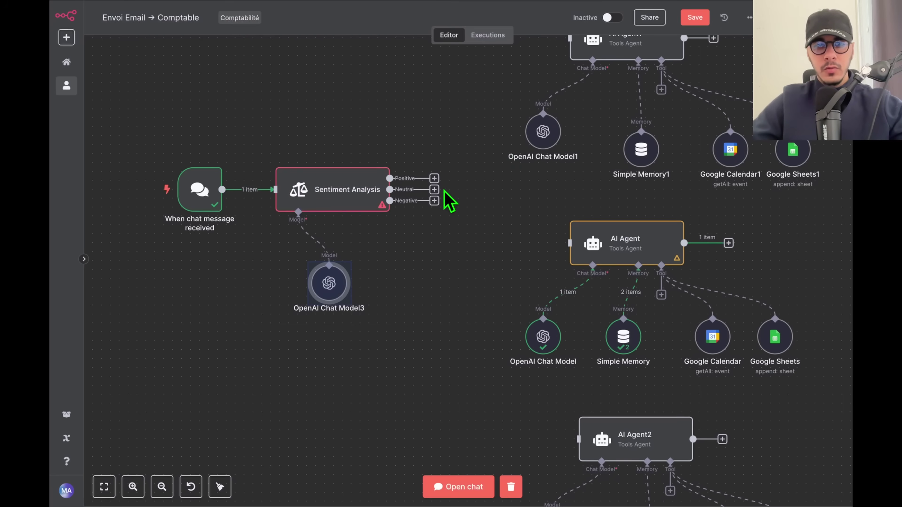
pyautogui.moveTo(324, 279); pyautogui.dragTo(252, 279)
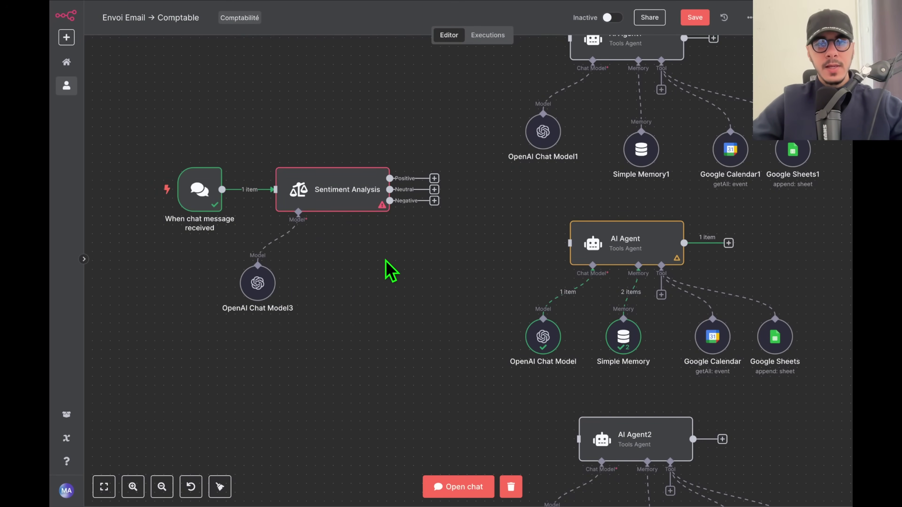
pyautogui.moveTo(446, 269); pyautogui.dragTo(425, 354)
pyautogui.scroll(2, 360, 284)
# Add Sentiment Categories to Sentiment Analysis, renaming them Calendrier, Sheets and Organisation.
pyautogui.doubleClick(316, 278)
pyautogui.click(413, 158)
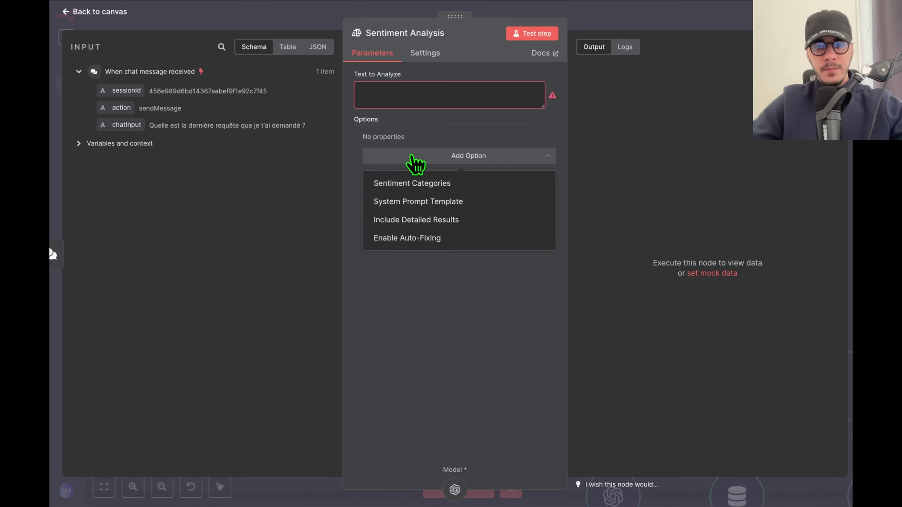
pyautogui.click(416, 189)
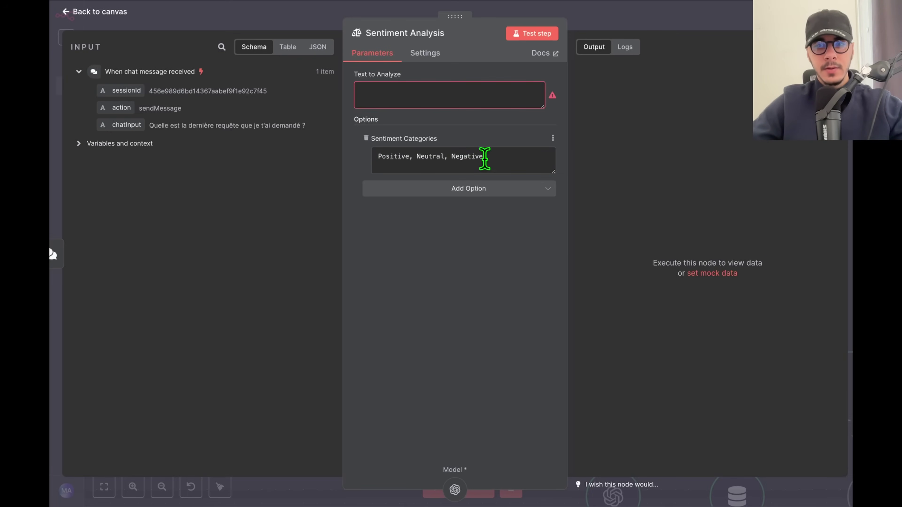
pyautogui.doubleClick(393, 155)
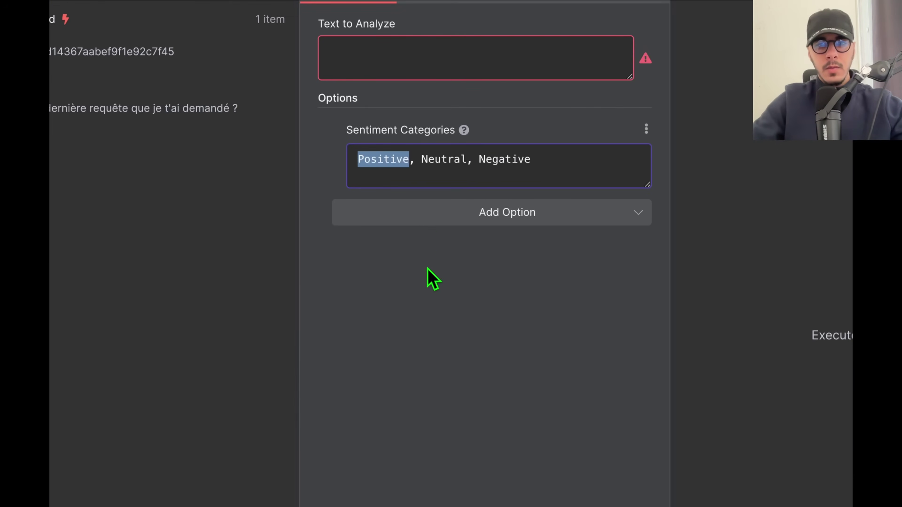
pyautogui.press('BackSpace')
pyautogui.write('endrier')
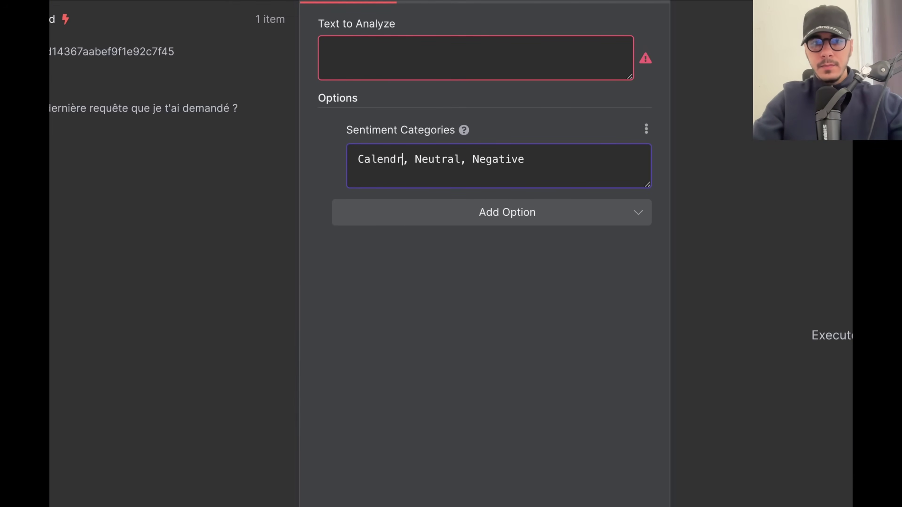
pyautogui.doubleClick(446, 161)
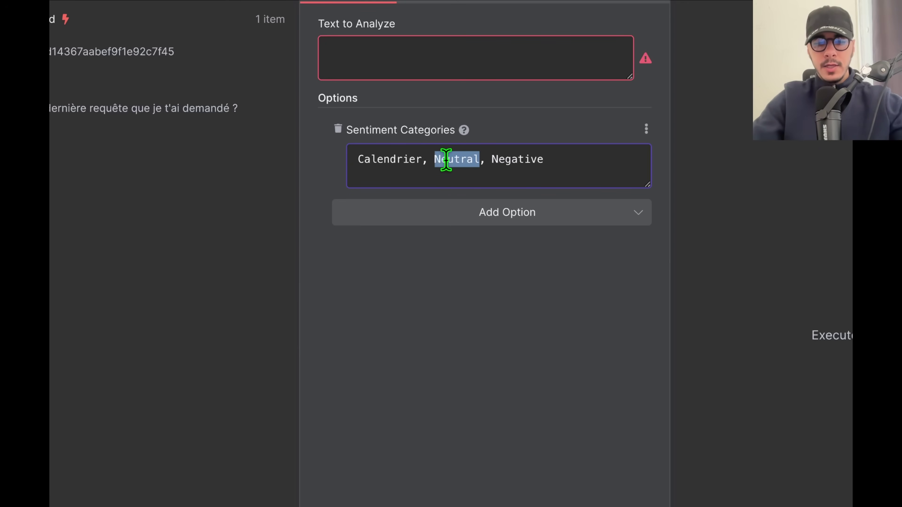
pyautogui.write('S')
pyautogui.write('heets')
pyautogui.doubleClick(511, 160)
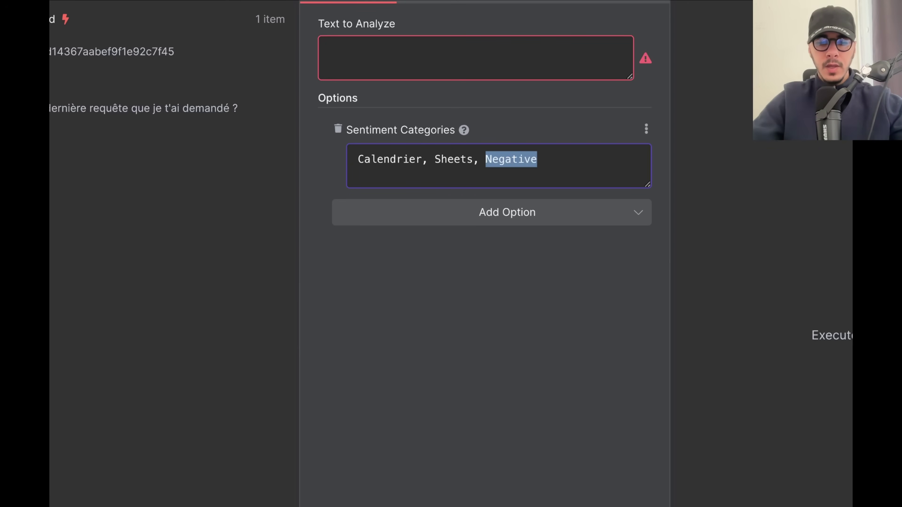
pyautogui.write('Organis')
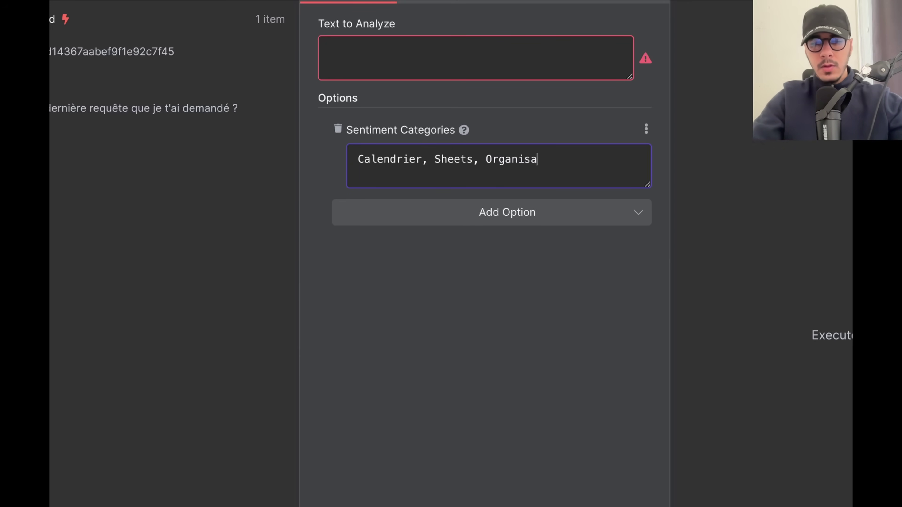
# Map chatInput into the Text to Analyze field and return to the canvas.
pyautogui.click(481, 67)
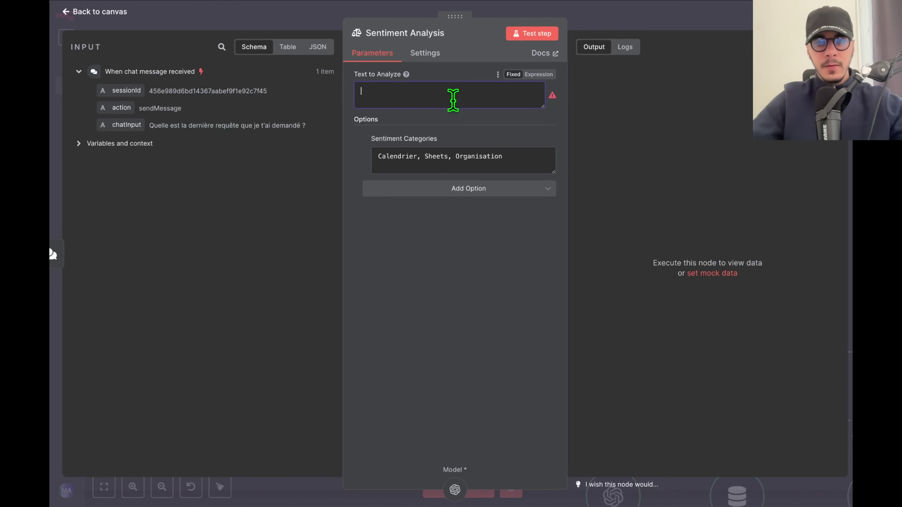
pyautogui.moveTo(135, 125); pyautogui.dragTo(404, 92)
pyautogui.click(435, 237)
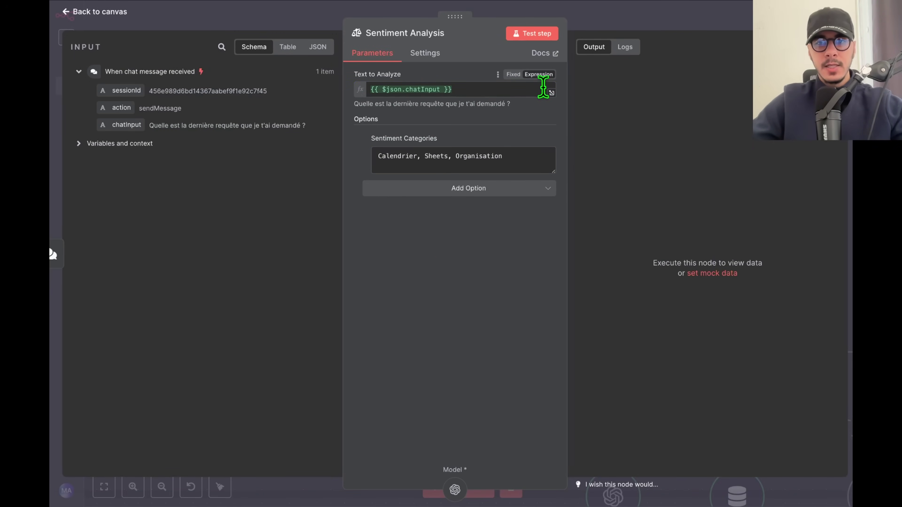
pyautogui.click(705, 21)
pyautogui.scroll(-3, 484, 342)
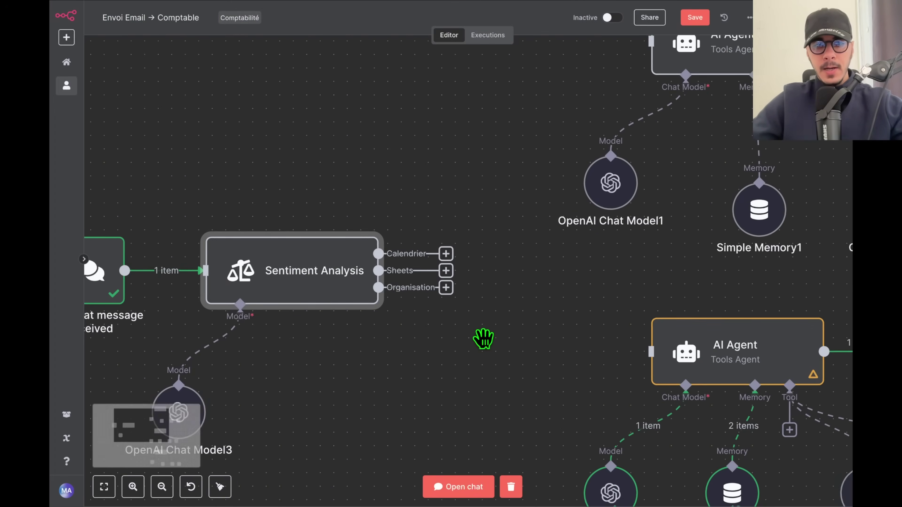
# Wire the Calendrier output to AI Agent1, Sheets to AI Agent, and Organisation to AI Agent2.
pyautogui.moveTo(530, 330); pyautogui.dragTo(373, 313)
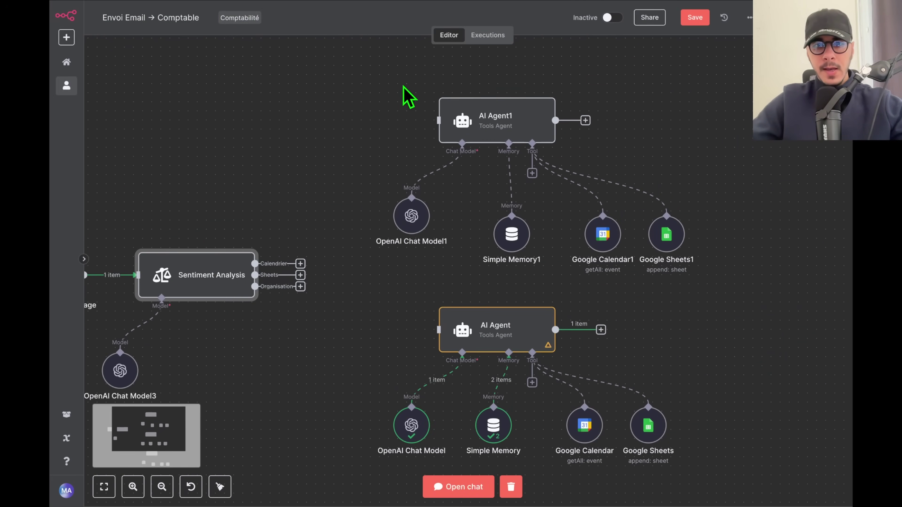
pyautogui.moveTo(403, 87); pyautogui.dragTo(599, 165)
pyautogui.scroll(3, 293, 274)
pyautogui.scroll(-2, 295, 269)
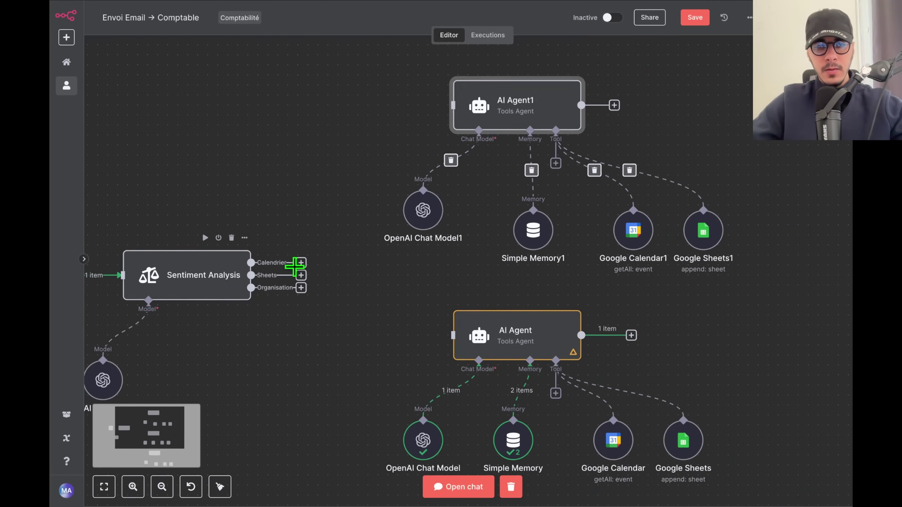
pyautogui.scroll(2, 294, 267)
pyautogui.moveTo(302, 263); pyautogui.dragTo(496, 79)
pyautogui.moveTo(369, 358); pyautogui.dragTo(491, 243)
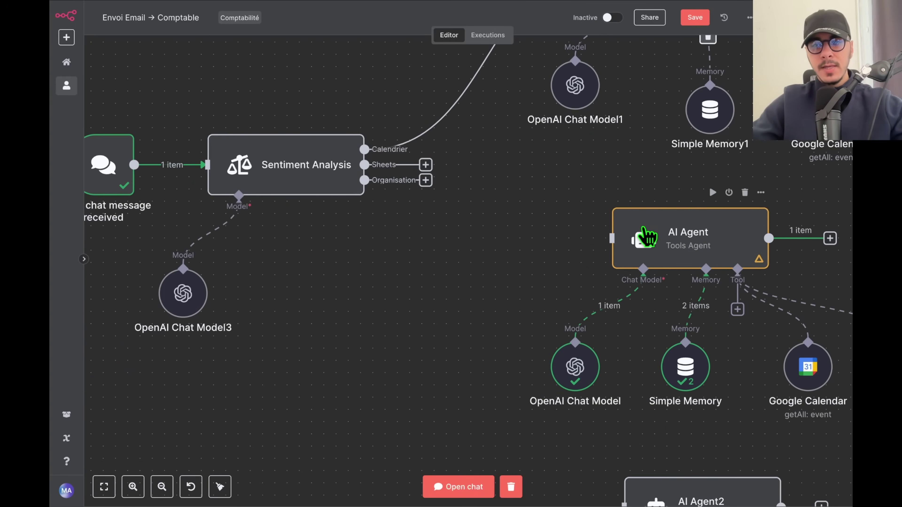
pyautogui.moveTo(426, 165); pyautogui.dragTo(630, 250)
pyautogui.moveTo(460, 286); pyautogui.dragTo(480, 198)
pyautogui.moveTo(445, 93); pyautogui.dragTo(640, 419)
pyautogui.scroll(-5, 431, 296)
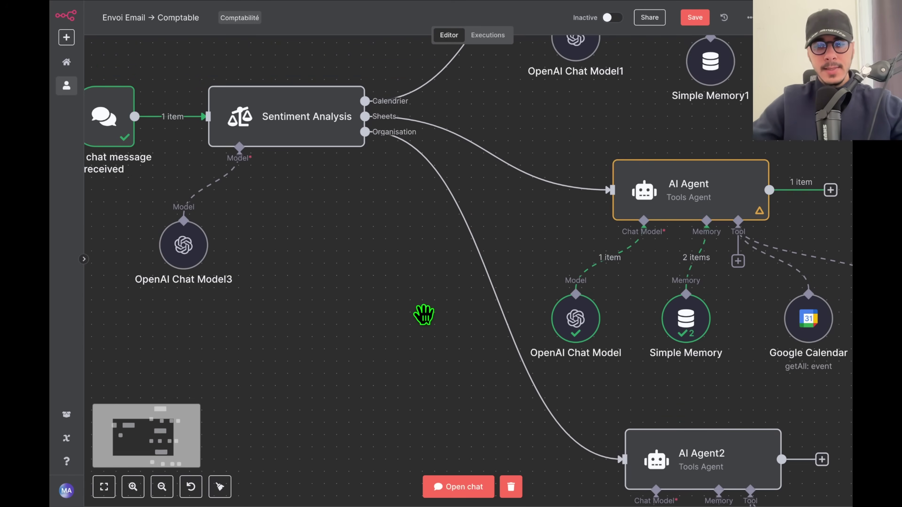
pyautogui.scroll(3, 530, 217)
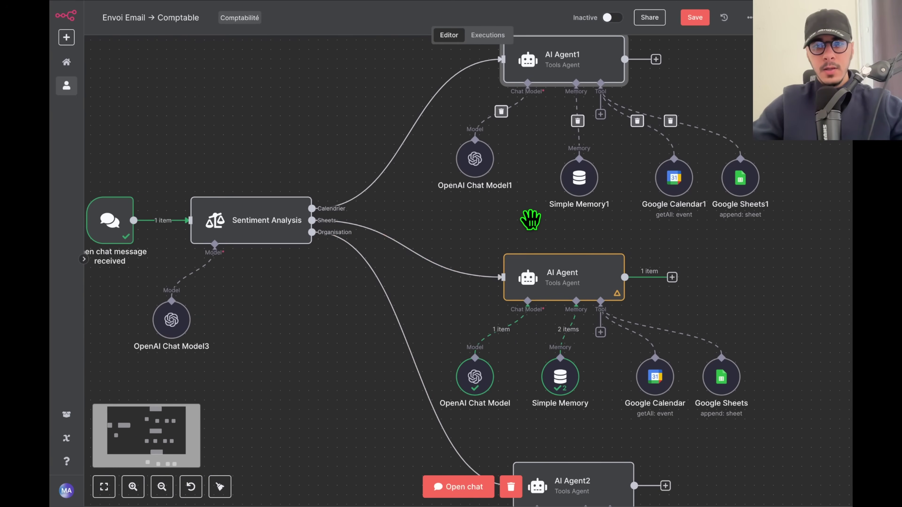
pyautogui.moveTo(424, 210); pyautogui.dragTo(430, 234)
# Remove Google Sheets1 from AI Agent1 and the Google Calendar tool from AI Agent.
pyautogui.click(743, 199)
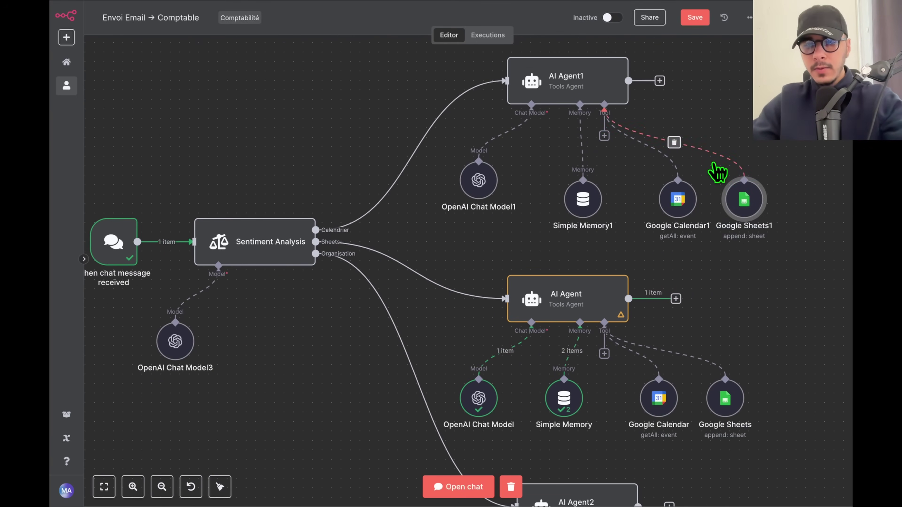
pyautogui.press('Delete')
pyautogui.moveTo(724, 328); pyautogui.dragTo(765, 225)
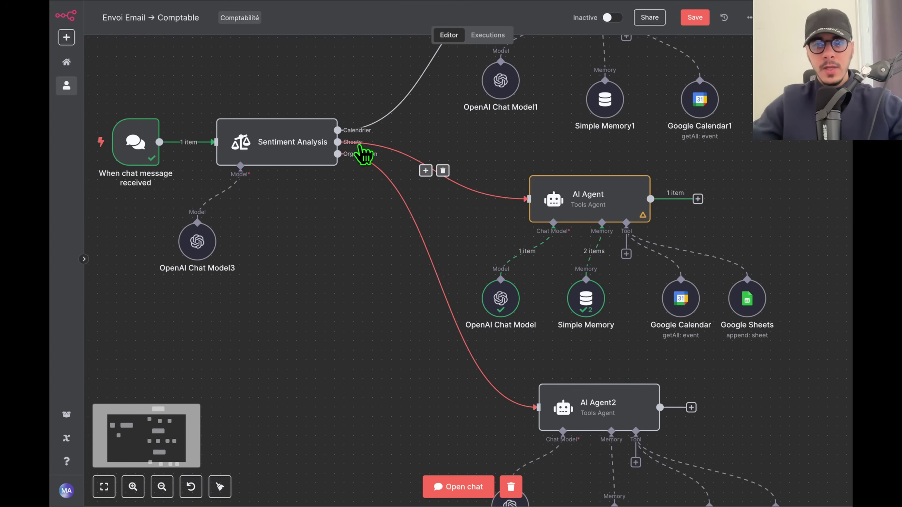
pyautogui.moveTo(697, 358); pyautogui.dragTo(651, 273)
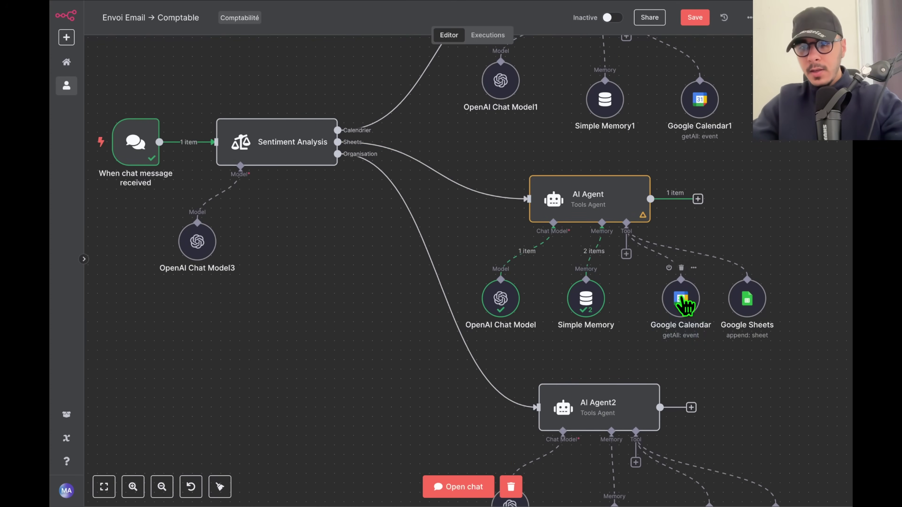
pyautogui.press('Delete')
# Add a Notion Tool to AI Agent2.
pyautogui.moveTo(681, 344); pyautogui.dragTo(705, 268)
pyautogui.scroll(-3, 675, 294)
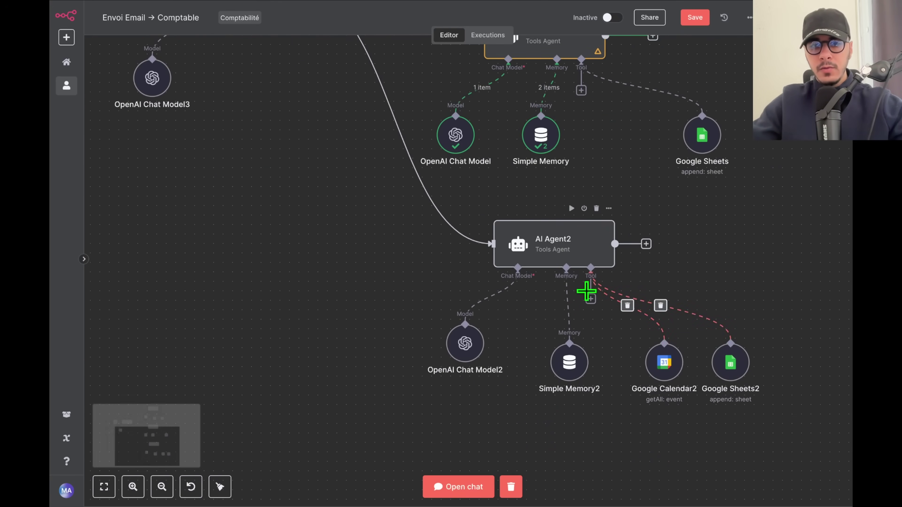
pyautogui.click(591, 298)
pyautogui.write('notio')
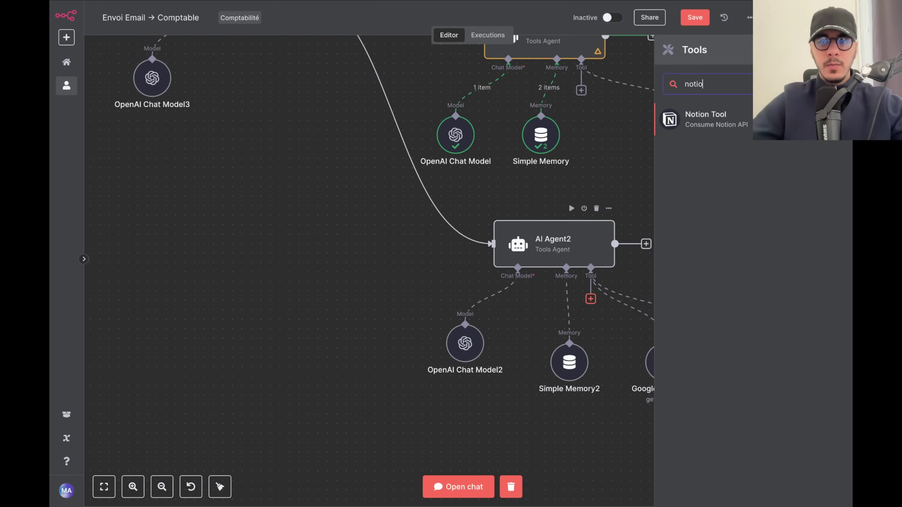
pyautogui.press('Return')
pyautogui.press('Escape')
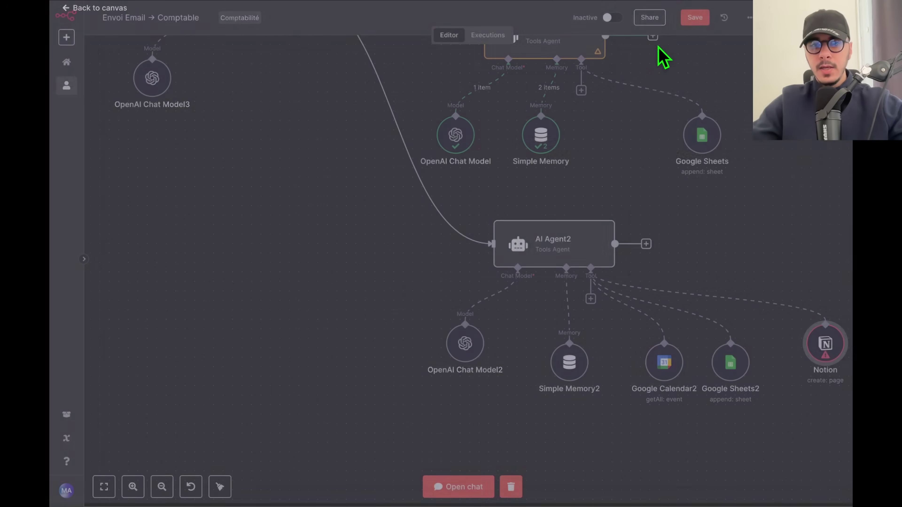
# Delete Google Calendar2 and Google Sheets2, moving the Notion tool into their place.
pyautogui.moveTo(768, 432); pyautogui.dragTo(630, 332)
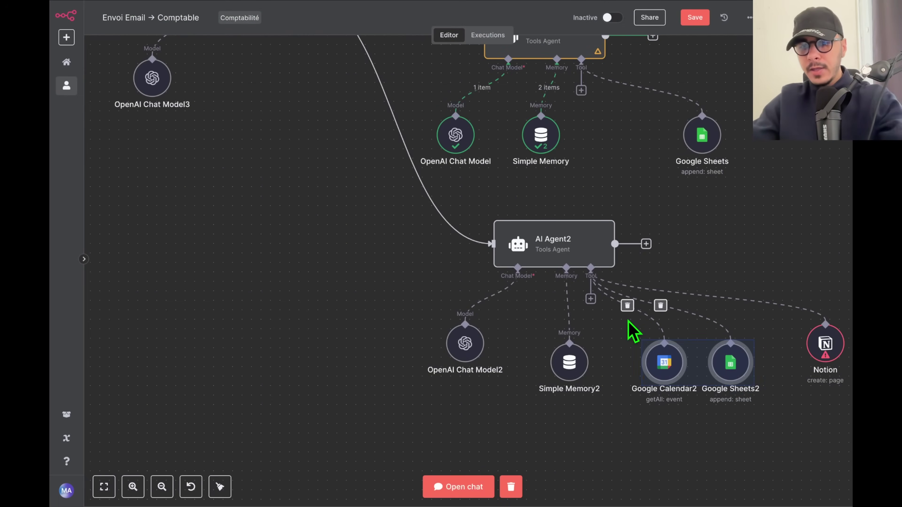
pyautogui.press('Delete')
pyautogui.moveTo(816, 343); pyautogui.dragTo(656, 361)
pyautogui.moveTo(745, 276); pyautogui.dragTo(741, 338)
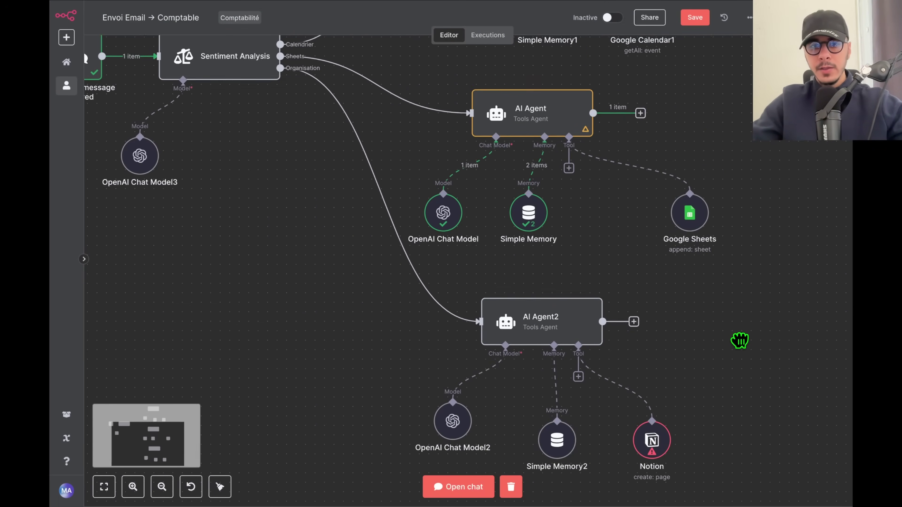
pyautogui.moveTo(604, 256); pyautogui.dragTo(651, 359)
pyautogui.moveTo(726, 267); pyautogui.dragTo(731, 346)
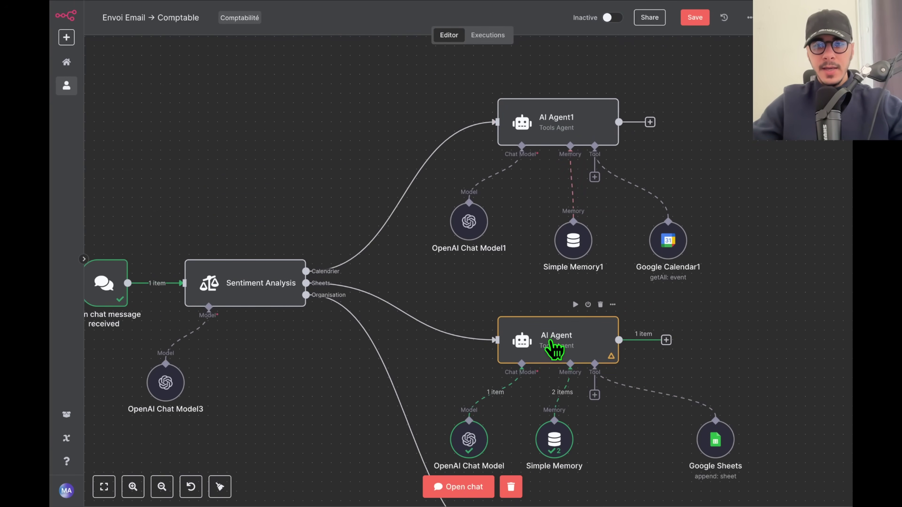
# Rename AI Agent1 to 'AGENT IA : CALENDRIER'.
pyautogui.rightClick(555, 129)
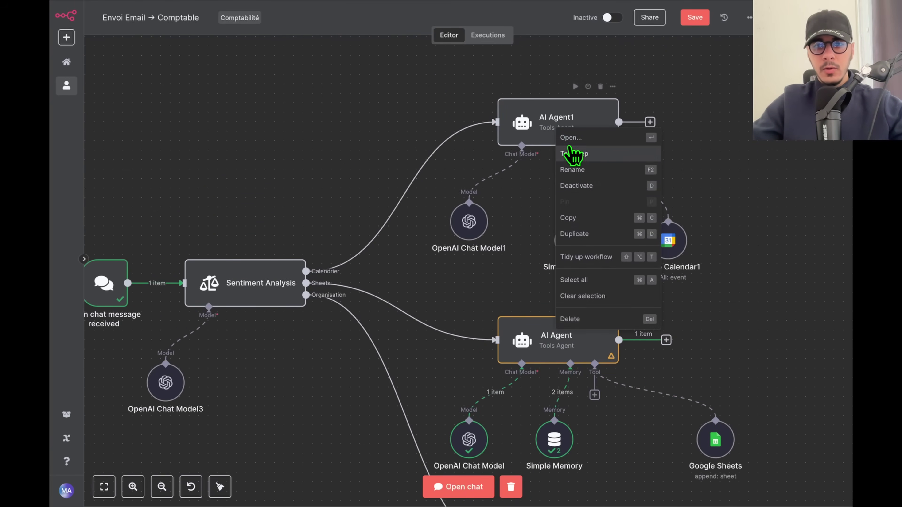
pyautogui.click(593, 174)
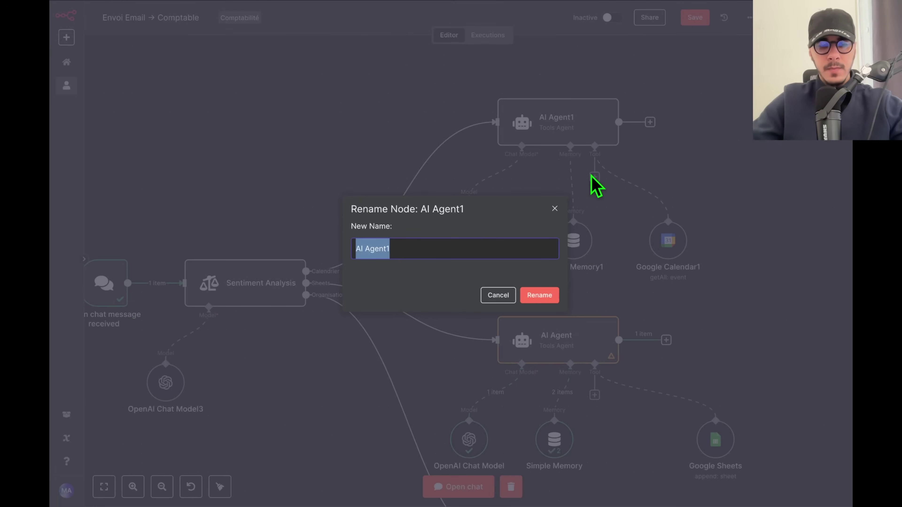
pyautogui.write('AGEN')
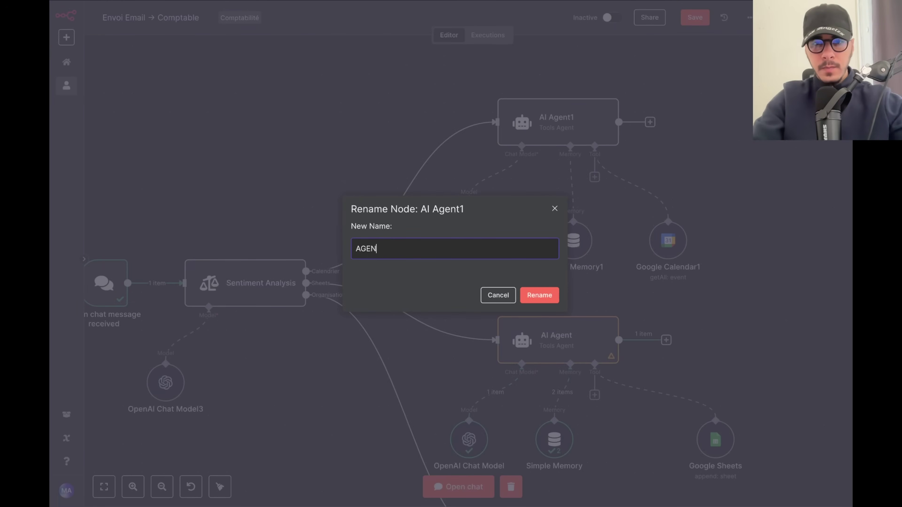
pyautogui.write('T IA : CALENDRIER')
pyautogui.hotkey('ctrl', 'a')
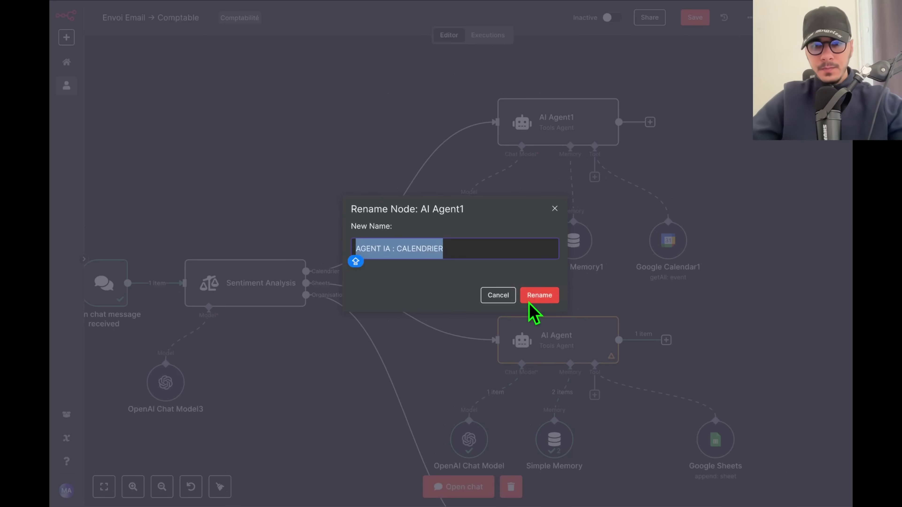
pyautogui.click(533, 298)
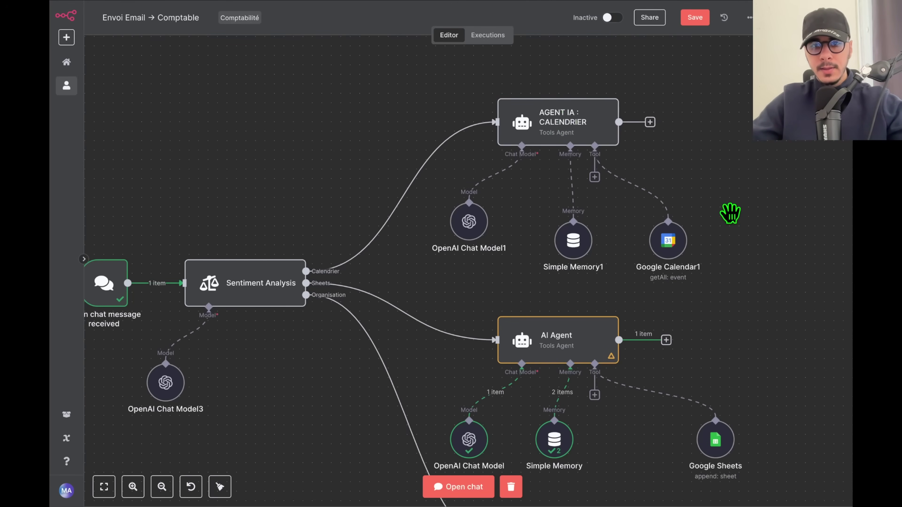
# Pan and zoom around the canvas to review the calendar agent and its tools.
pyautogui.scroll(-5, 734, 210)
pyautogui.rightClick(536, 263)
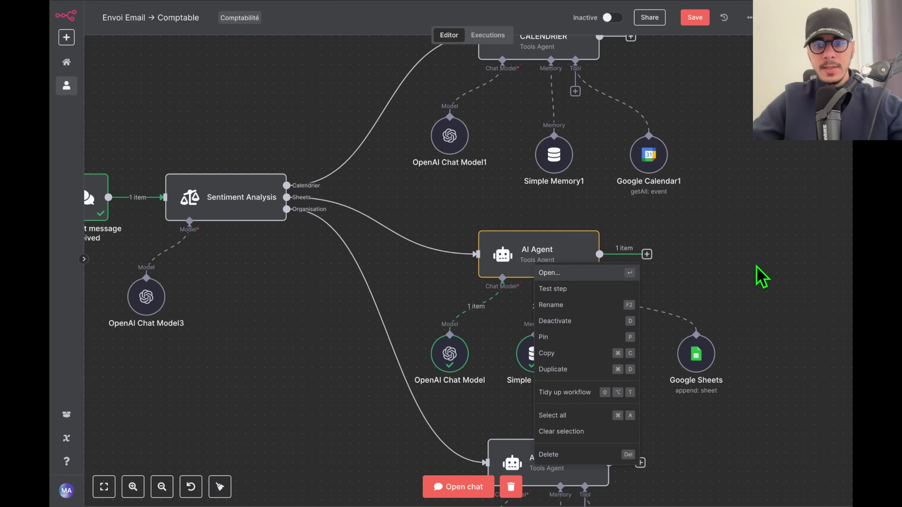
pyautogui.click(358, 322)
pyautogui.scroll(-6, 354, 309)
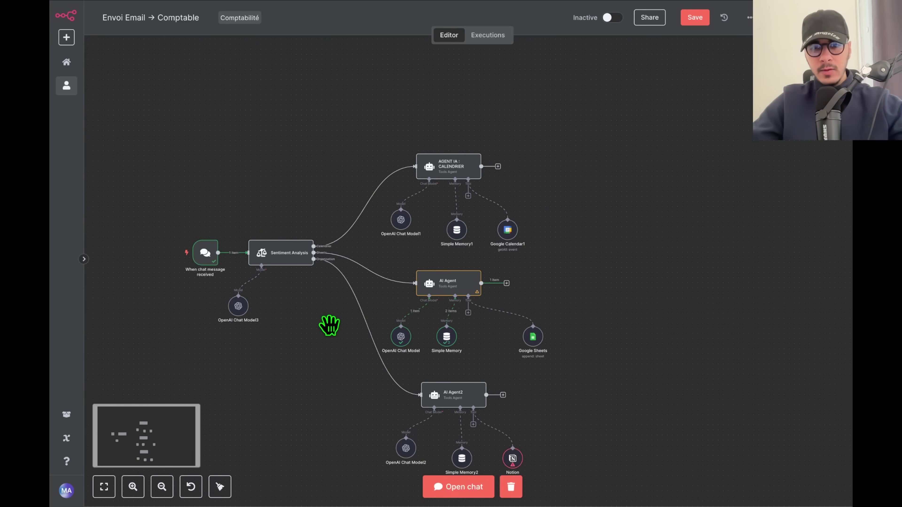
pyautogui.moveTo(614, 403); pyautogui.dragTo(638, 346)
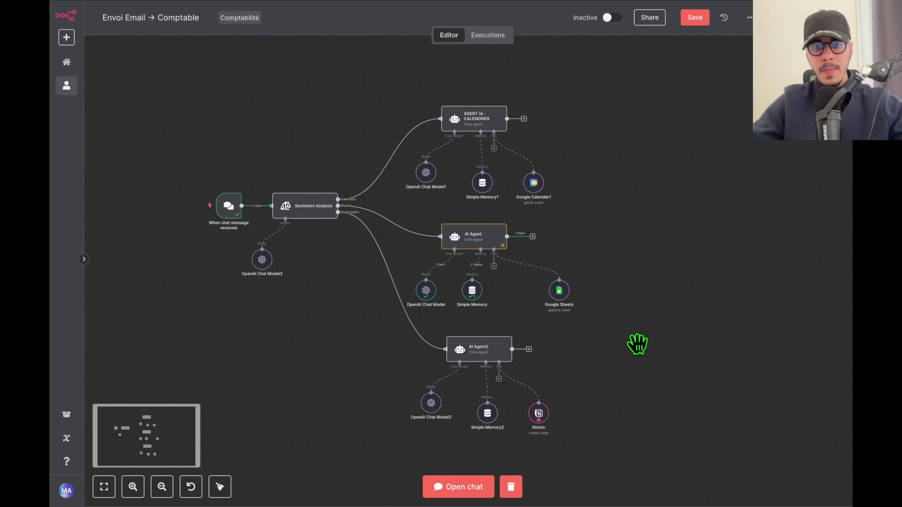
pyautogui.scroll(5, 650, 133)
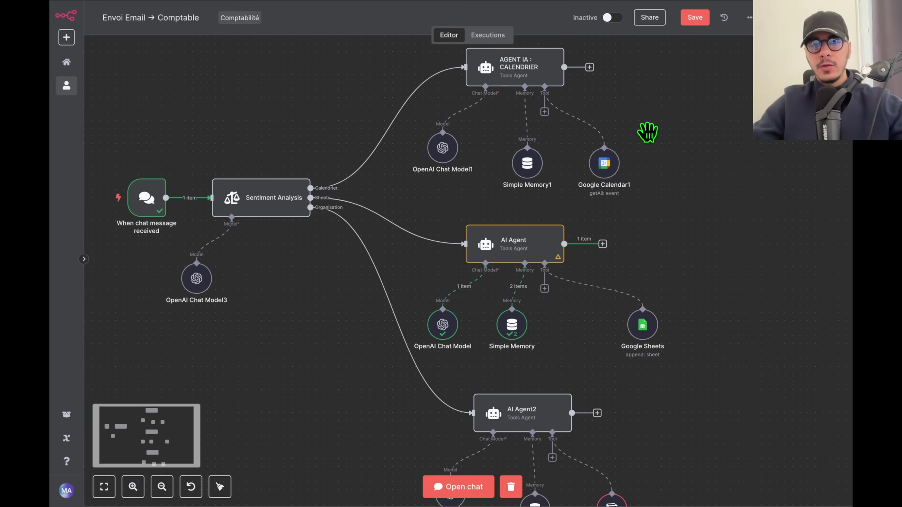
pyautogui.scroll(5, 648, 117)
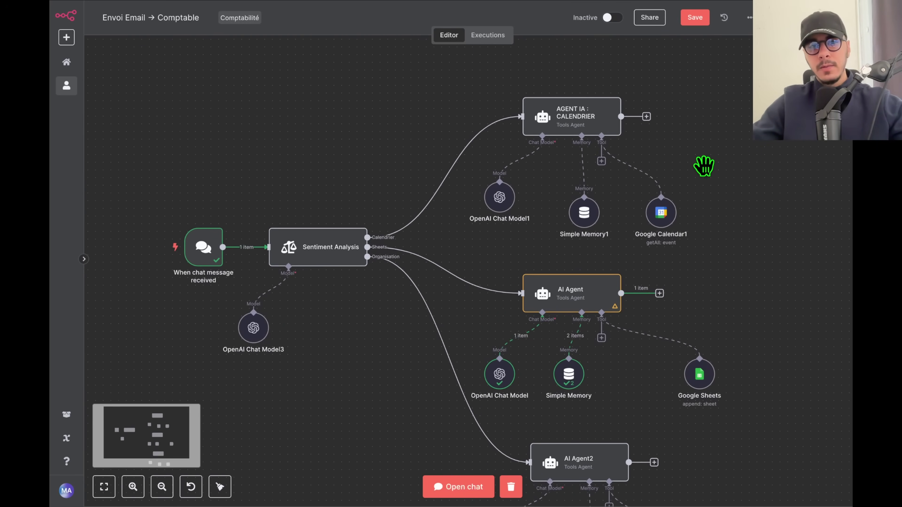
pyautogui.scroll(1, 632, 108)
pyautogui.scroll(3, 731, 190)
pyautogui.hscroll(-3, 732, 190)
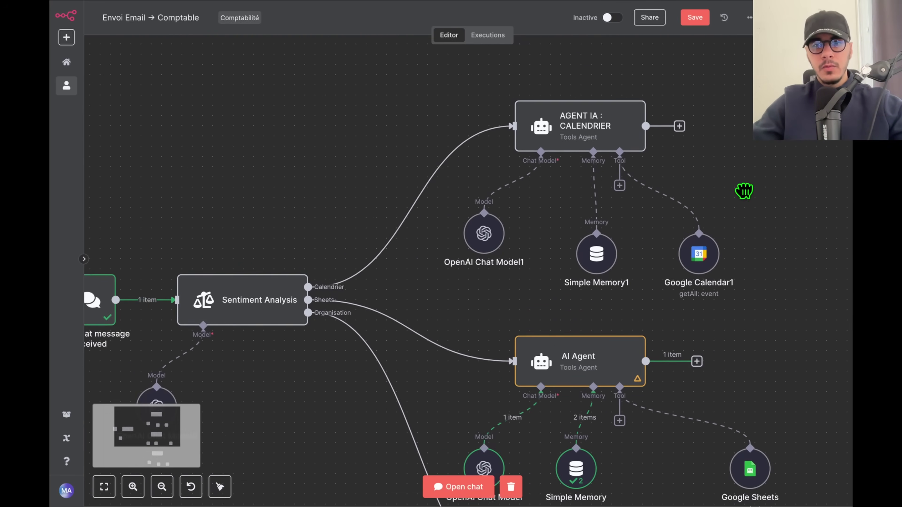
pyautogui.scroll(-3, 663, 226)
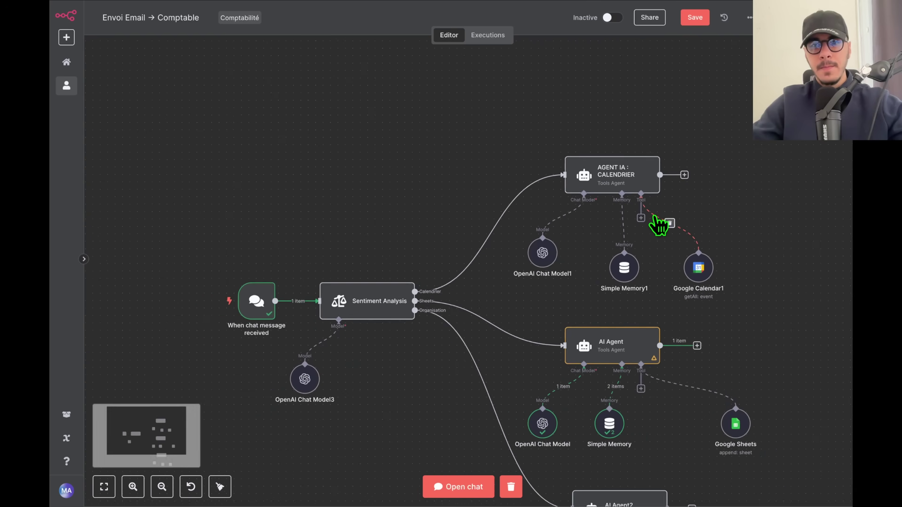
pyautogui.scroll(3, 664, 226)
pyautogui.moveTo(725, 225); pyautogui.dragTo(738, 208)
pyautogui.scroll(-3, 739, 208)
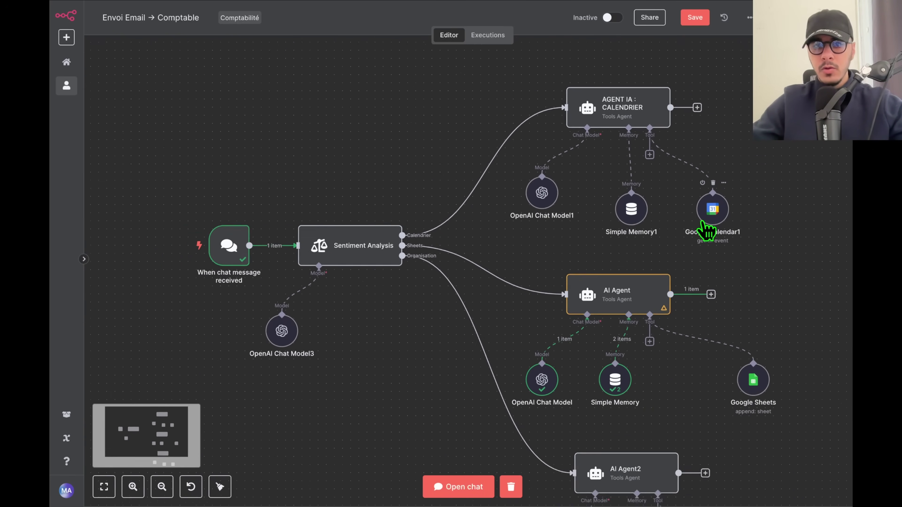
# Add a Google Sheets 'Append row in sheet' step using the Google credential, document TEST N8N, sheet Feuille 1.
pyautogui.moveTo(748, 290); pyautogui.dragTo(683, 261)
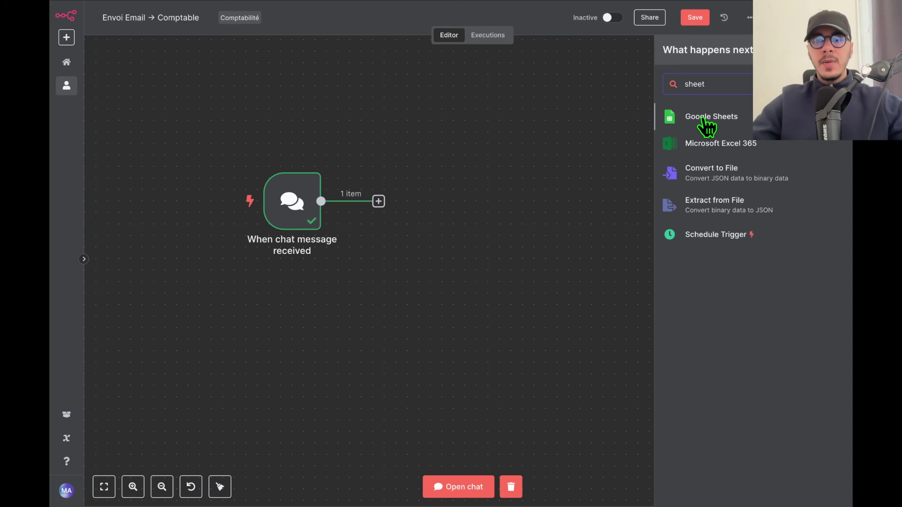
pyautogui.click(711, 121)
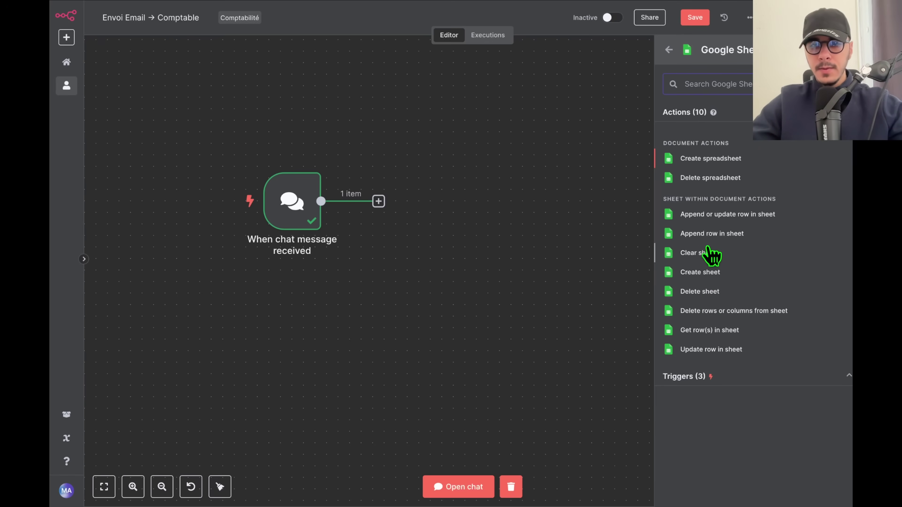
pyautogui.click(710, 234)
pyautogui.click(426, 86)
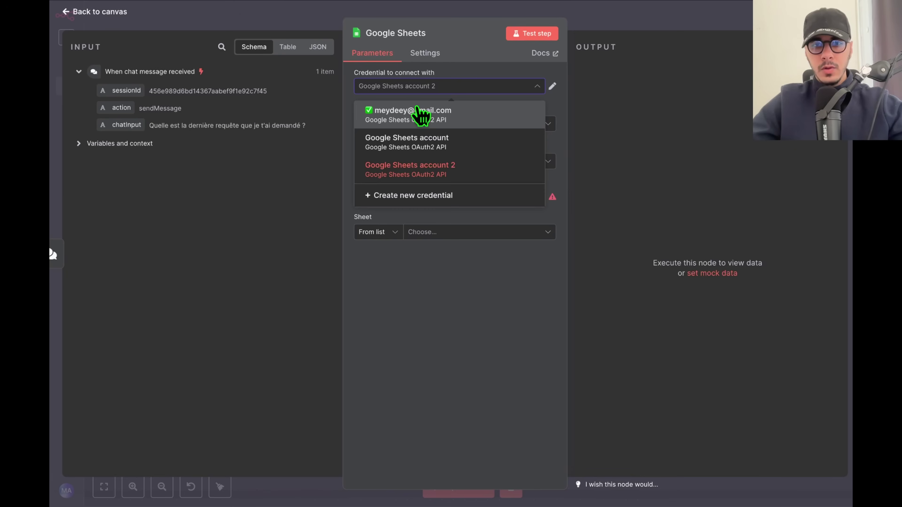
pyautogui.click(425, 122)
pyautogui.click(422, 196)
pyautogui.click(424, 228)
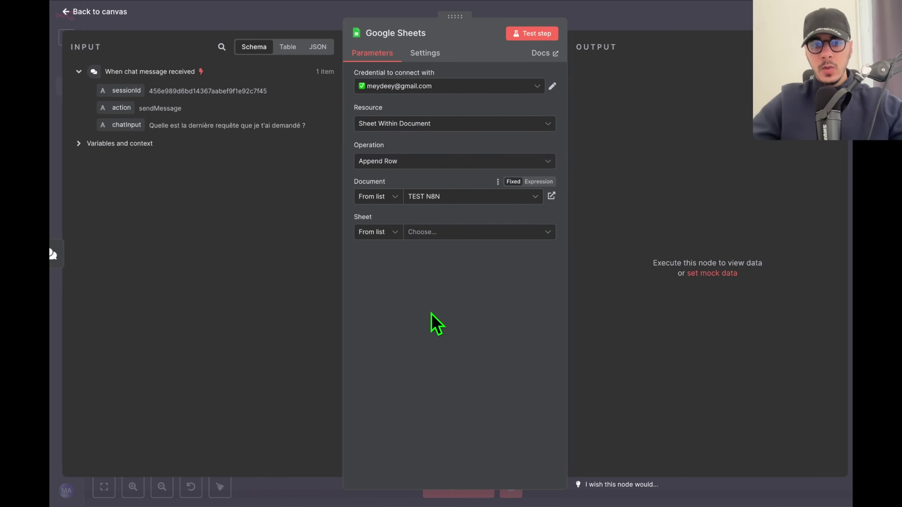
pyautogui.click(422, 232)
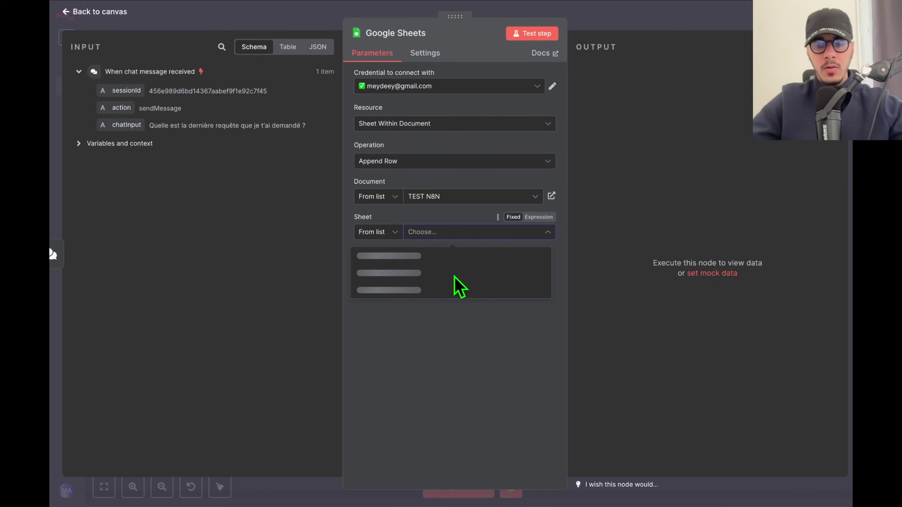
pyautogui.click(412, 258)
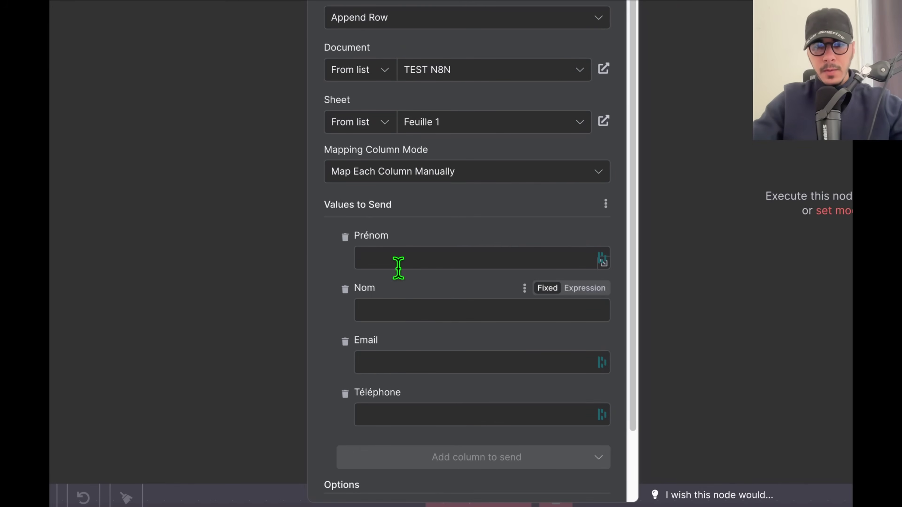
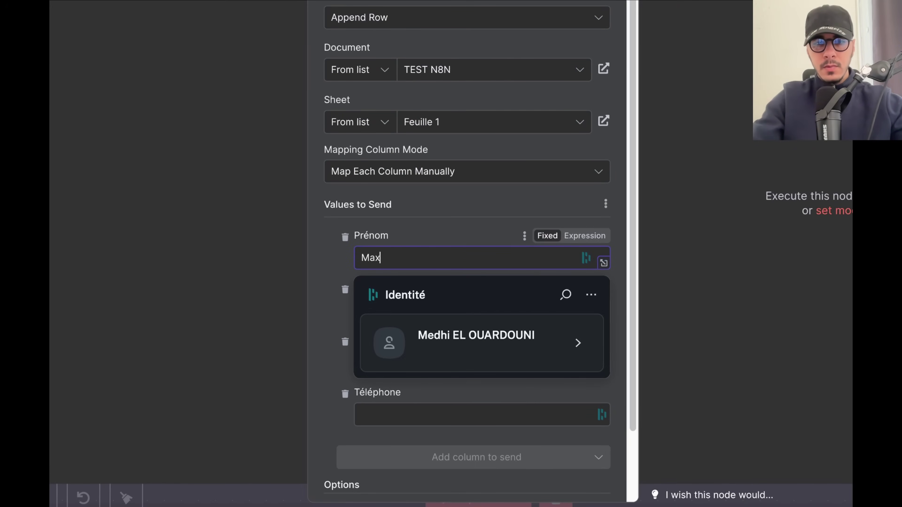
# Fill in the contact's first name, e-mail, last name and phone number columns.
pyautogui.click(453, 363)
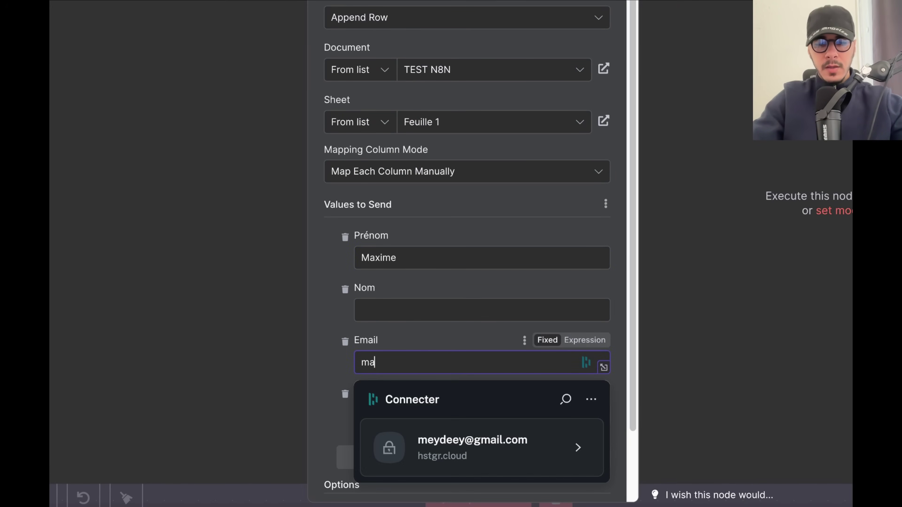
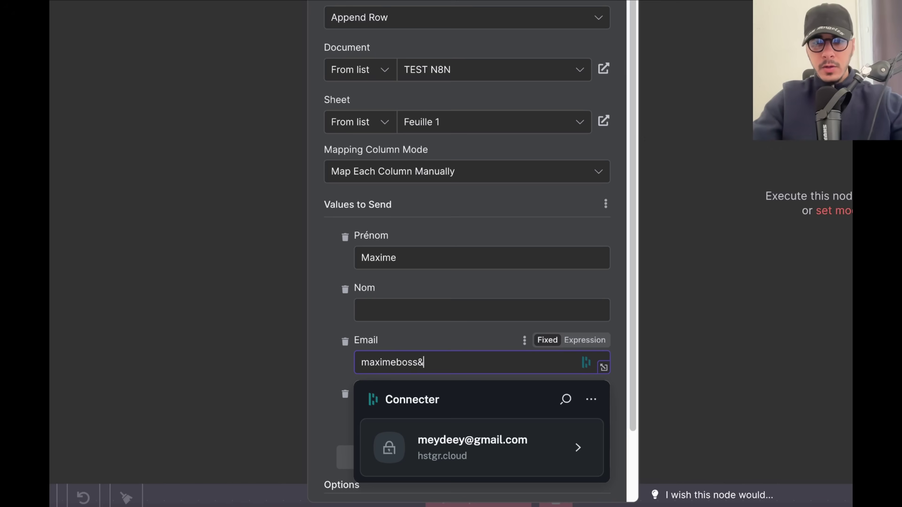
pyautogui.click(428, 313)
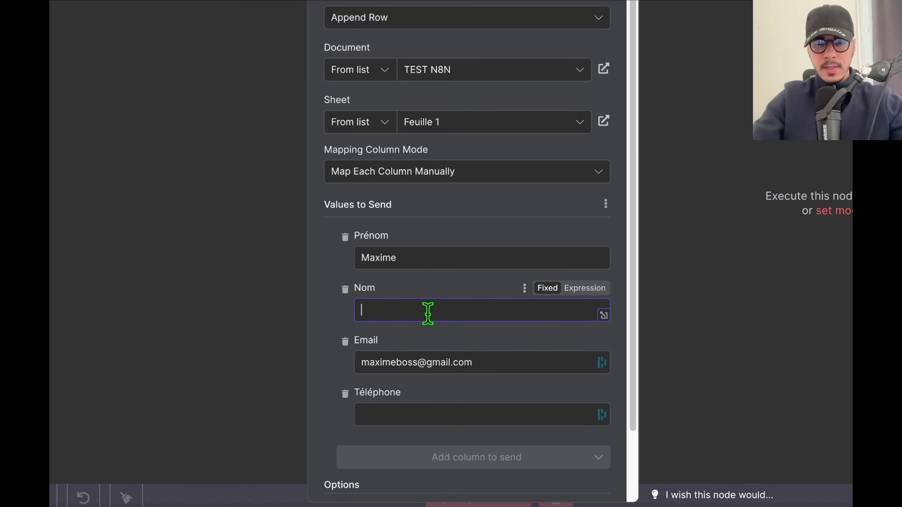
pyautogui.scroll(-1, 427, 312)
pyautogui.click(379, 395)
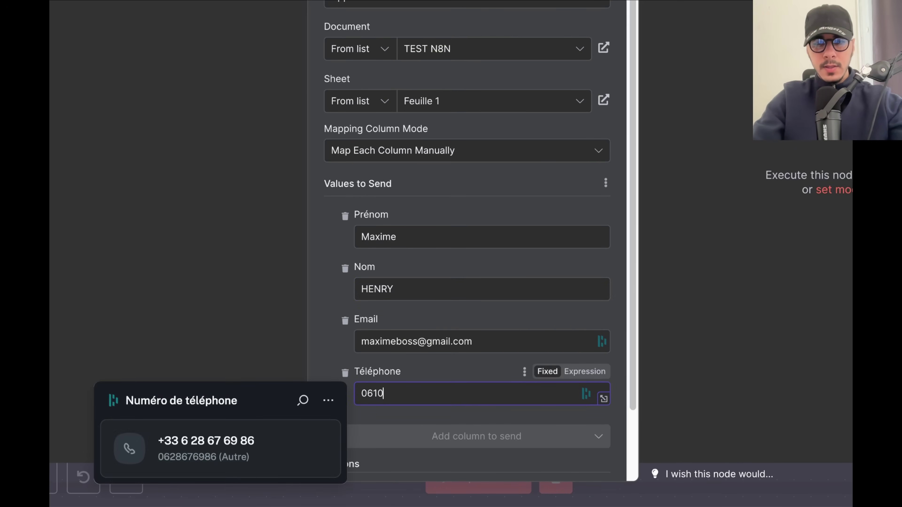
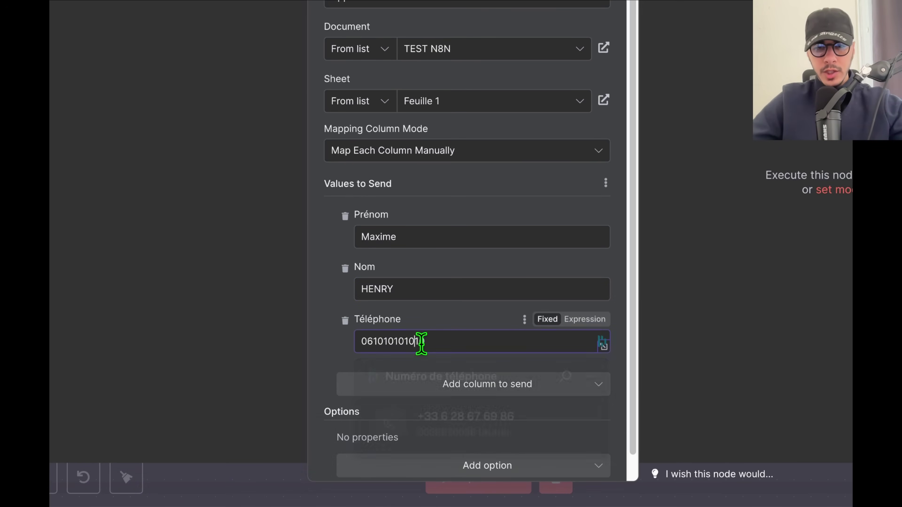
pyautogui.moveTo(414, 342); pyautogui.dragTo(437, 343)
pyautogui.click(681, 316)
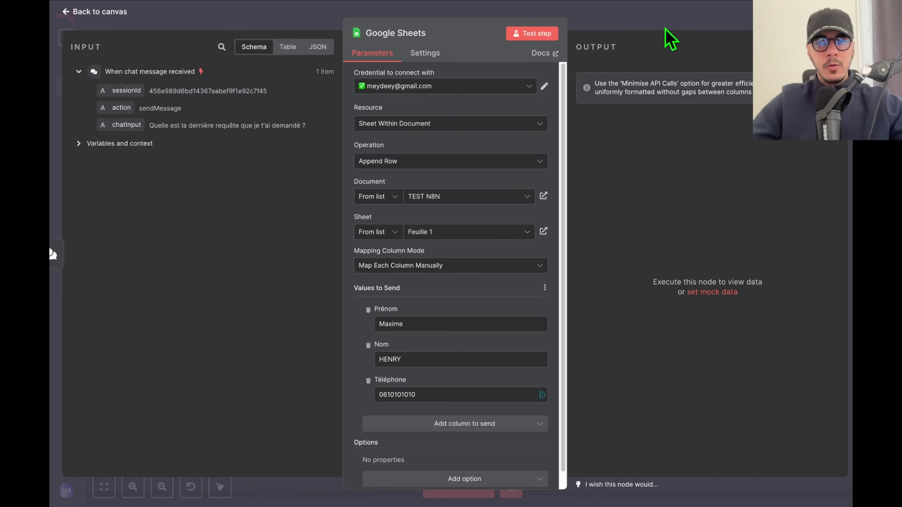
# Close the node settings and check the contact row A2:D2 in the TEST N8N spreadsheet.
pyautogui.click(665, 24)
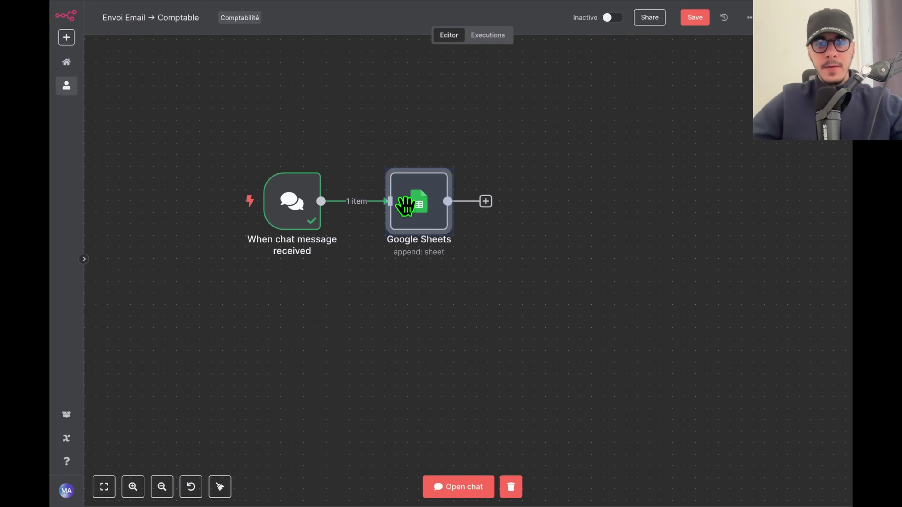
pyautogui.moveTo(52, 246)
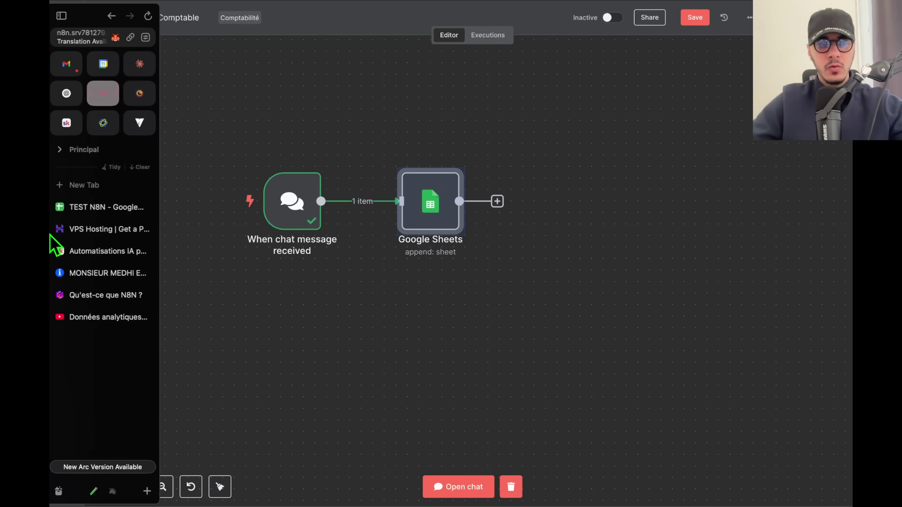
pyautogui.click(105, 206)
pyautogui.moveTo(120, 106); pyautogui.dragTo(287, 106)
pyautogui.click(106, 192)
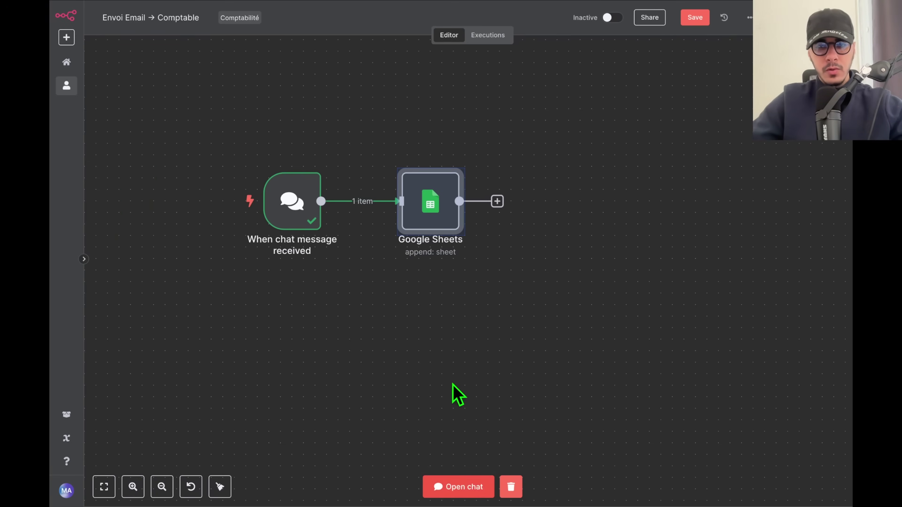
pyautogui.hscroll(-5, 388, 298)
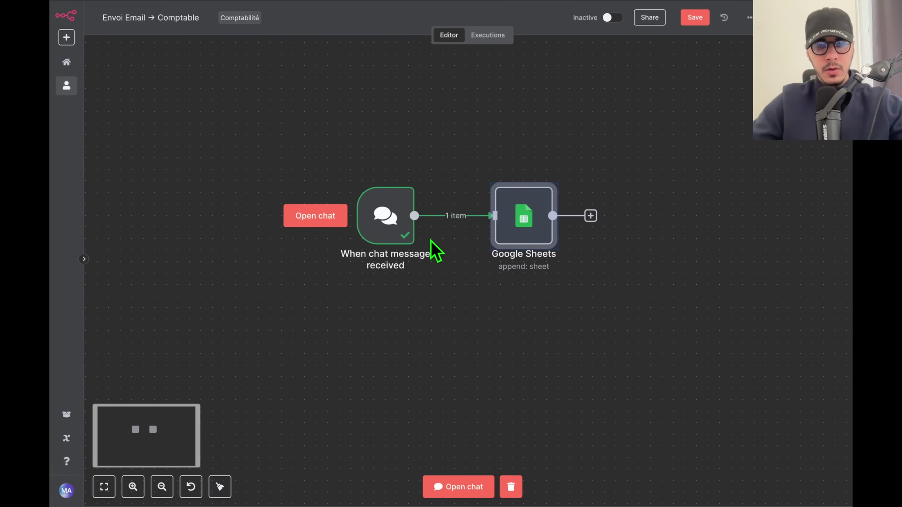
# Replace the chat trigger with a manual 'When clicking Test workflow' trigger feeding Google Sheets.
pyautogui.click(392, 173)
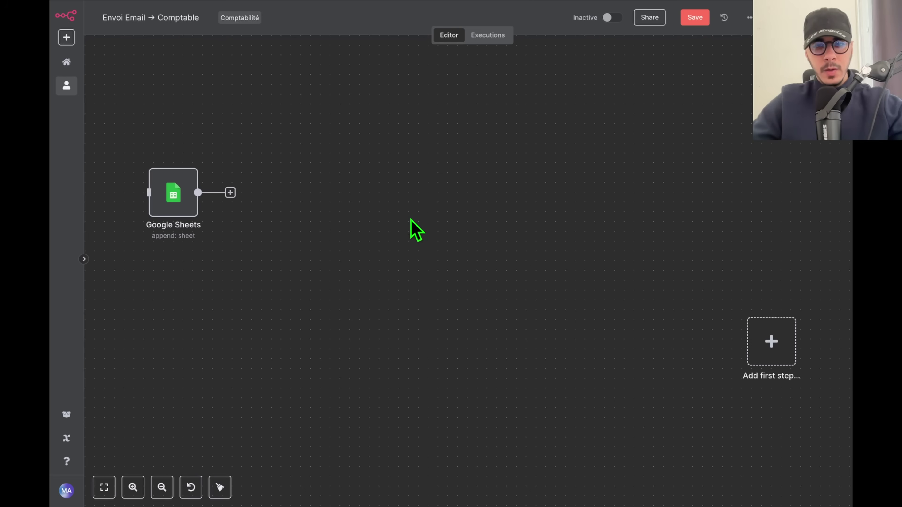
pyautogui.moveTo(758, 347); pyautogui.dragTo(435, 256)
pyautogui.click(443, 253)
pyautogui.press('Return')
pyautogui.moveTo(764, 361); pyautogui.dragTo(382, 261)
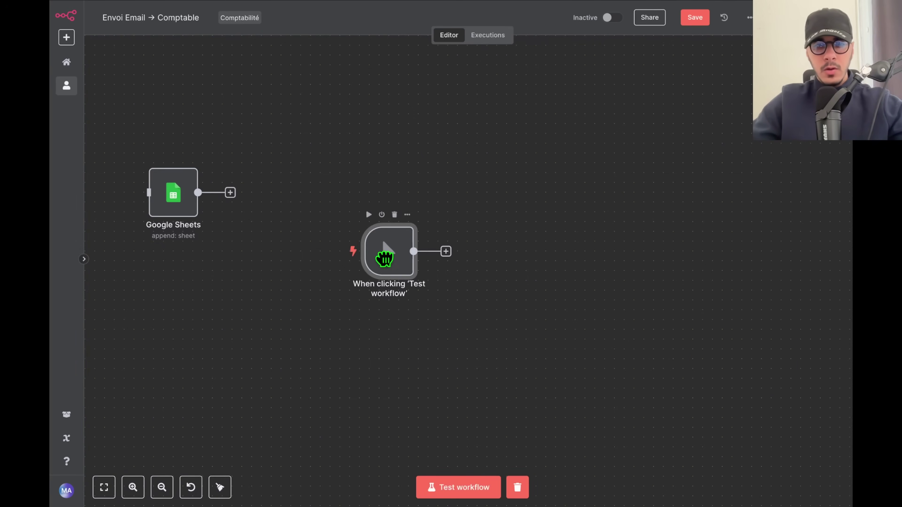
pyautogui.moveTo(173, 194); pyautogui.dragTo(495, 255)
# Run the test workflow and verify the newly appended contact row in TEST N8N.
pyautogui.click(488, 478)
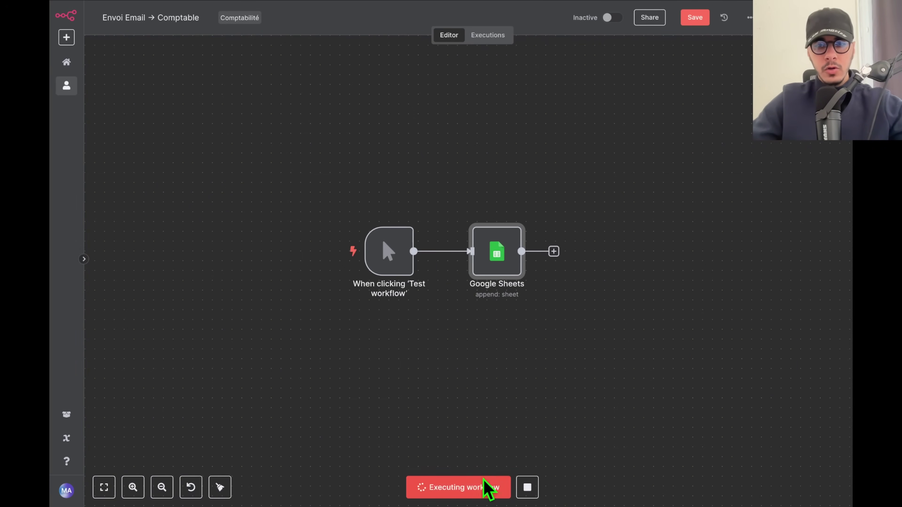
pyautogui.scroll(5, 498, 280)
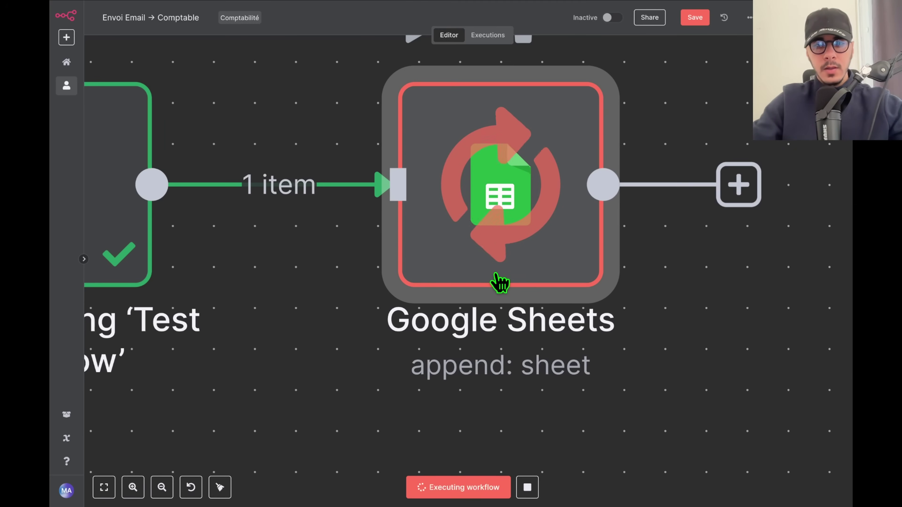
pyautogui.scroll(-5, 500, 282)
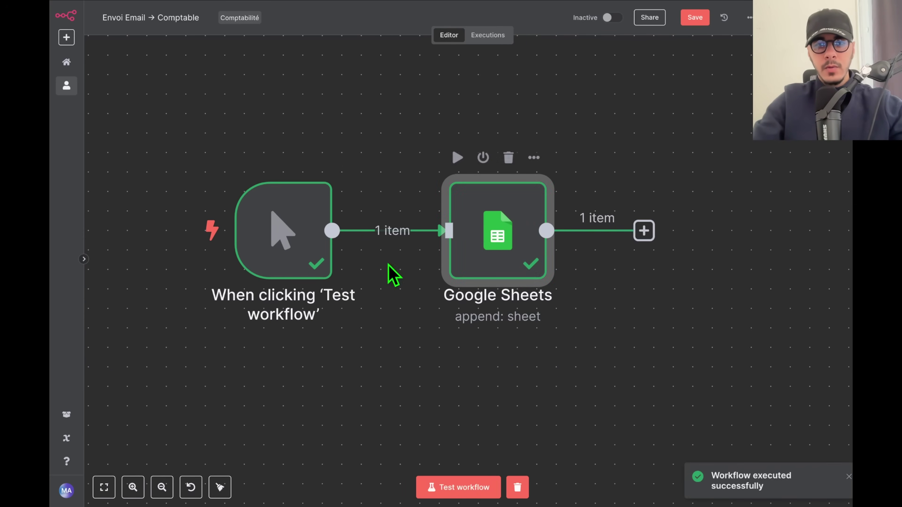
pyautogui.click(110, 207)
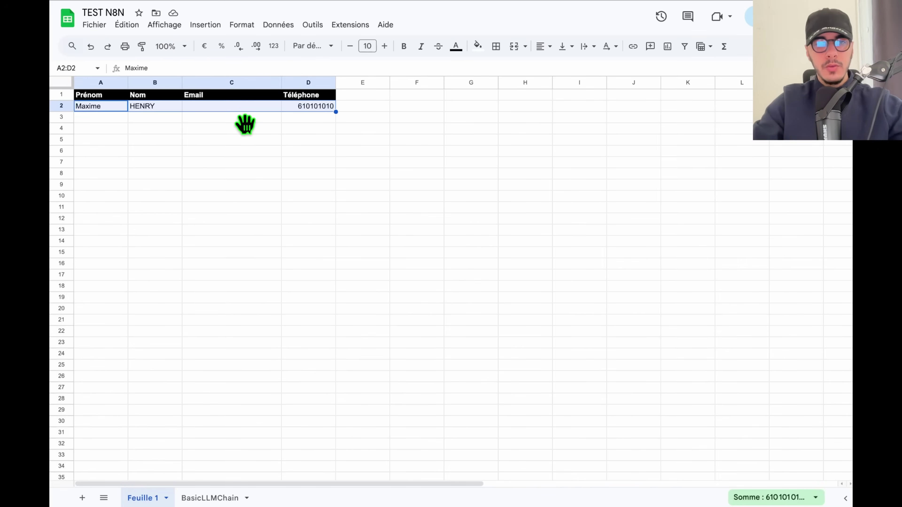
pyautogui.click(244, 119)
pyautogui.moveTo(107, 106); pyautogui.dragTo(198, 108)
pyautogui.moveTo(56, 252)
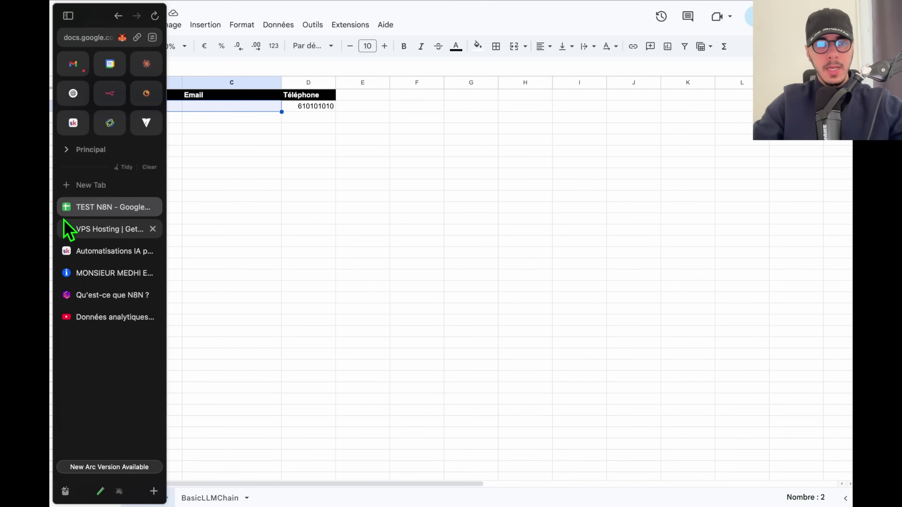
pyautogui.click(127, 207)
# Review the Google Sheets node settings, then select and copy the node.
pyautogui.doubleClick(498, 238)
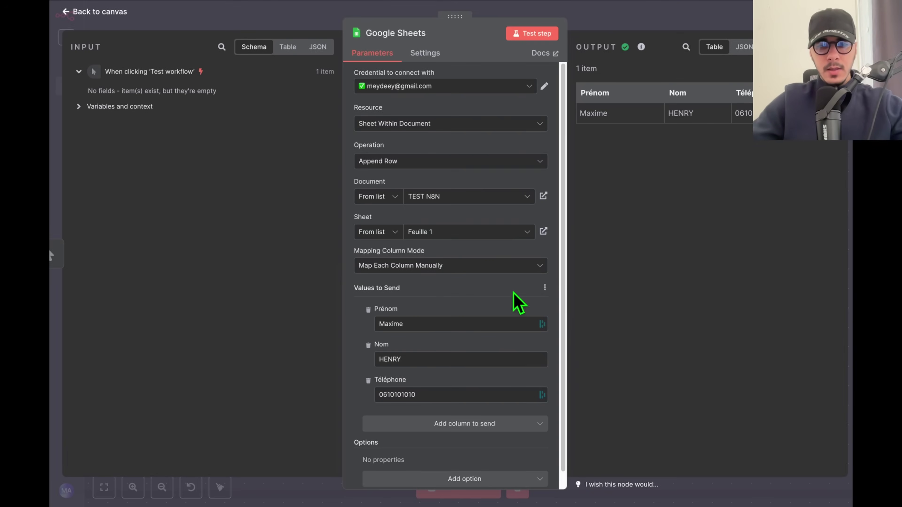
pyautogui.scroll(-1, 527, 296)
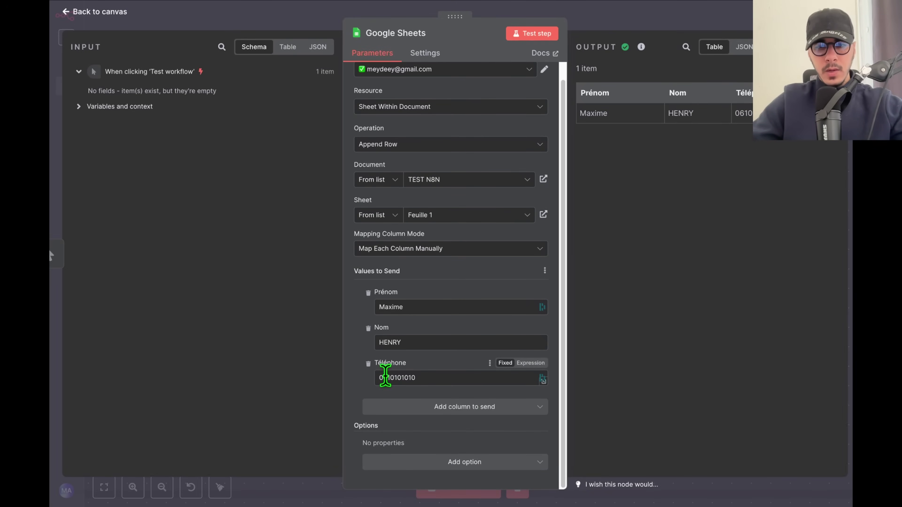
pyautogui.scroll(1, 408, 431)
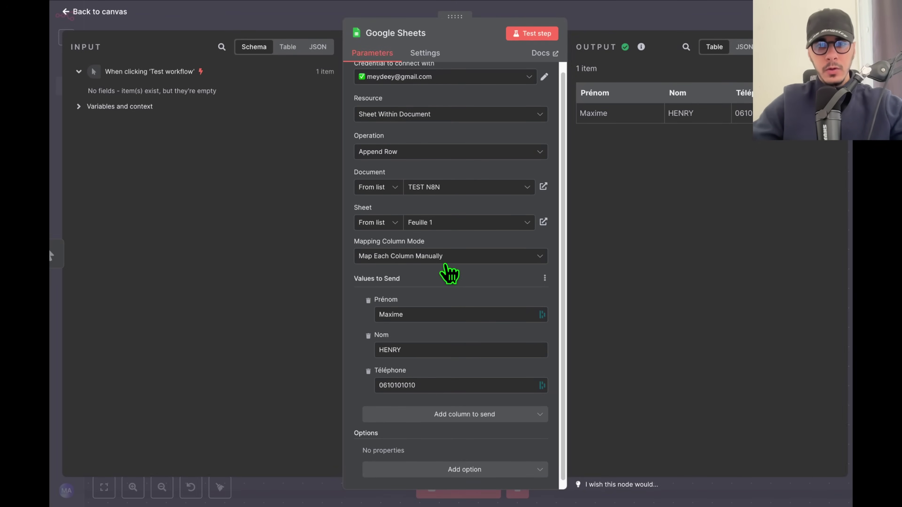
pyautogui.click(688, 10)
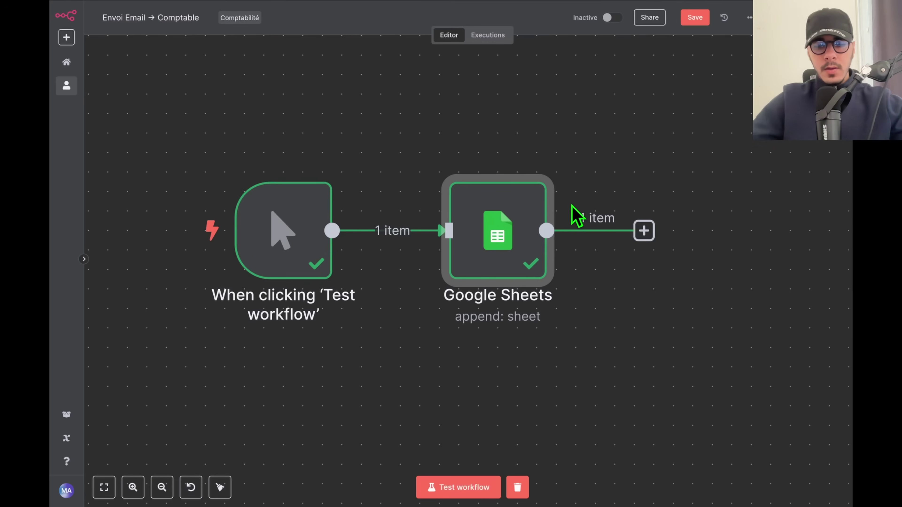
pyautogui.scroll(-5, 578, 216)
pyautogui.moveTo(676, 345); pyautogui.dragTo(493, 172)
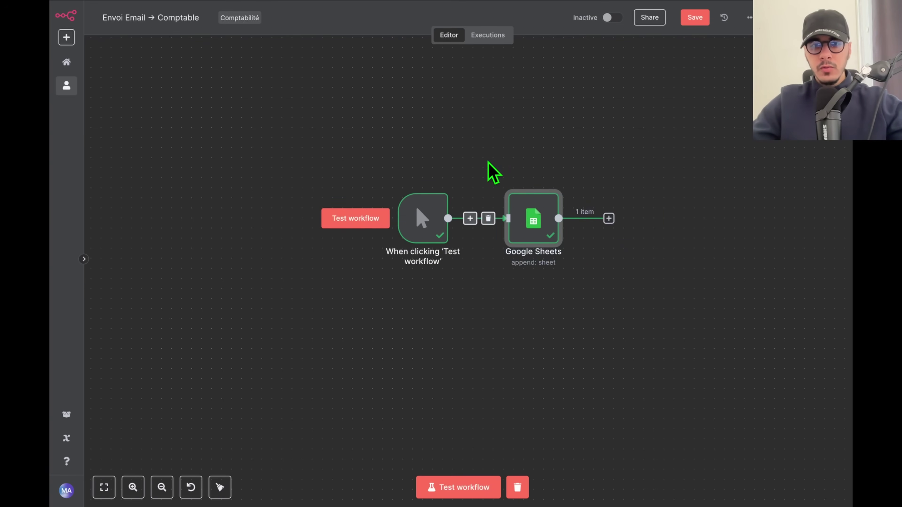
pyautogui.hotkey('ctrl', 'c')
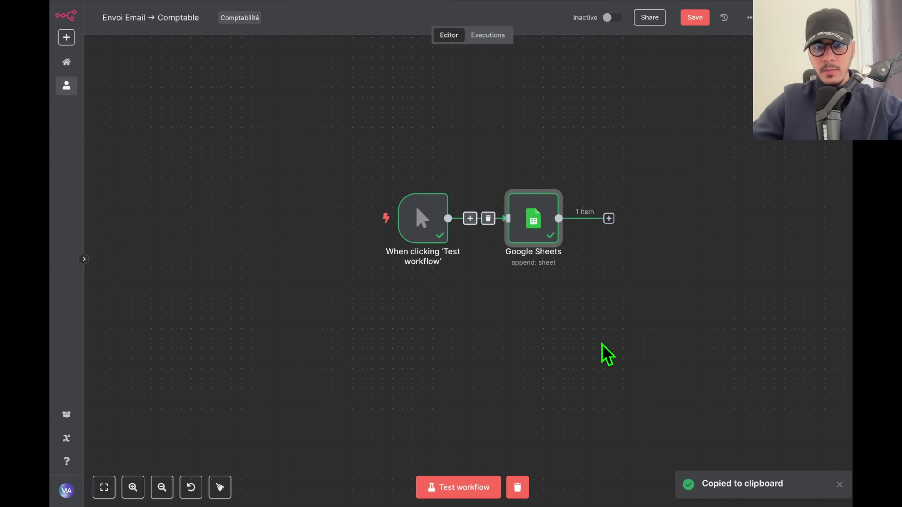
# Paste three copies, Google Sheets1, 2 and 3, and spread them apart.
pyautogui.scroll(-3, 547, 325)
pyautogui.hscroll(4, 547, 325)
pyautogui.hotkey('ctrl', 'v')
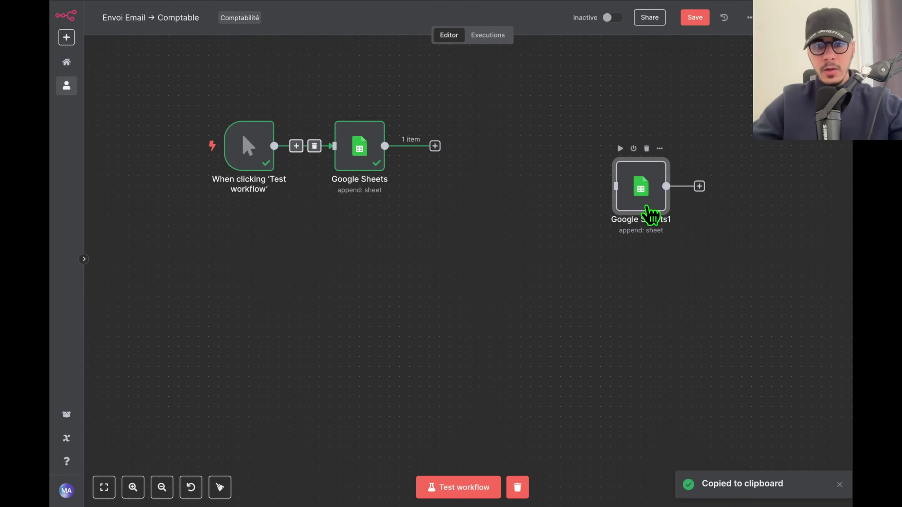
pyautogui.moveTo(650, 220); pyautogui.dragTo(519, 249)
pyautogui.hotkey('ctrl', 'v')
pyautogui.moveTo(614, 199); pyautogui.dragTo(684, 267)
pyautogui.hotkey('ctrl', 'v')
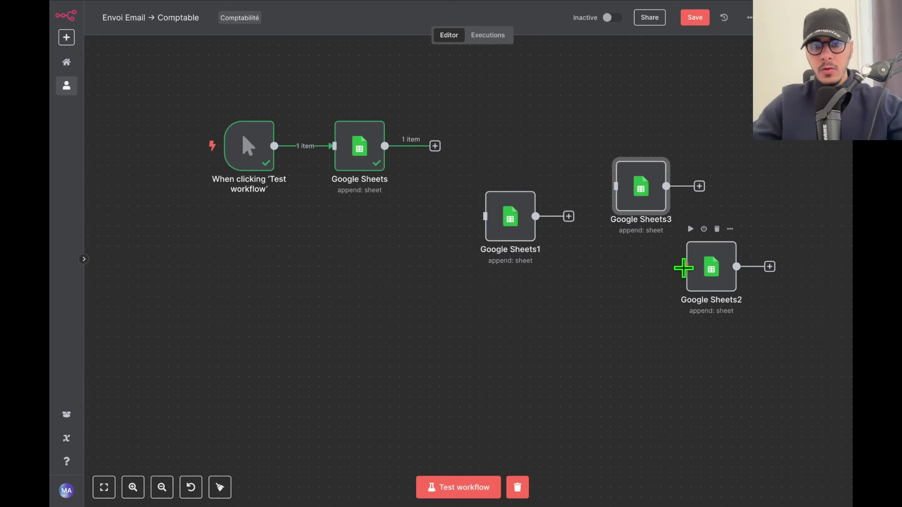
pyautogui.moveTo(757, 383); pyautogui.dragTo(482, 131)
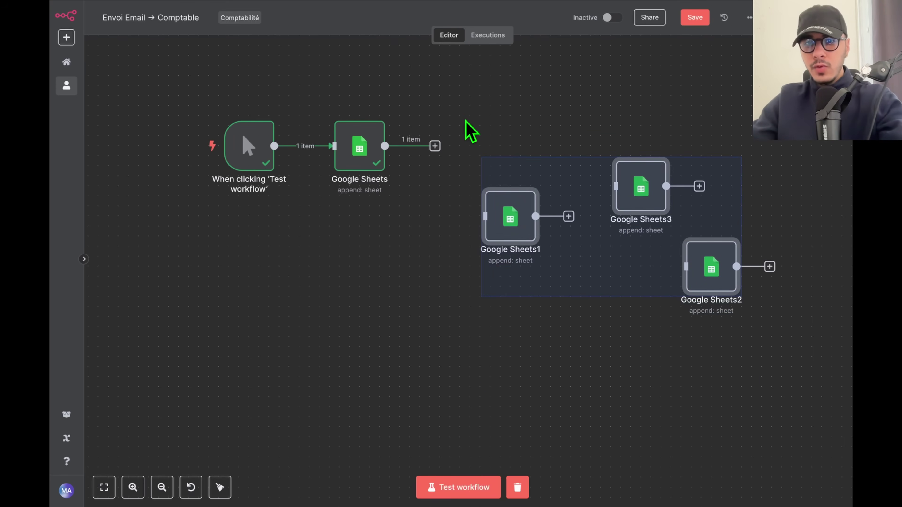
# Delete the three copies and paste the Google Sheets node JSON into the Google Doc for review.
pyautogui.press('Delete')
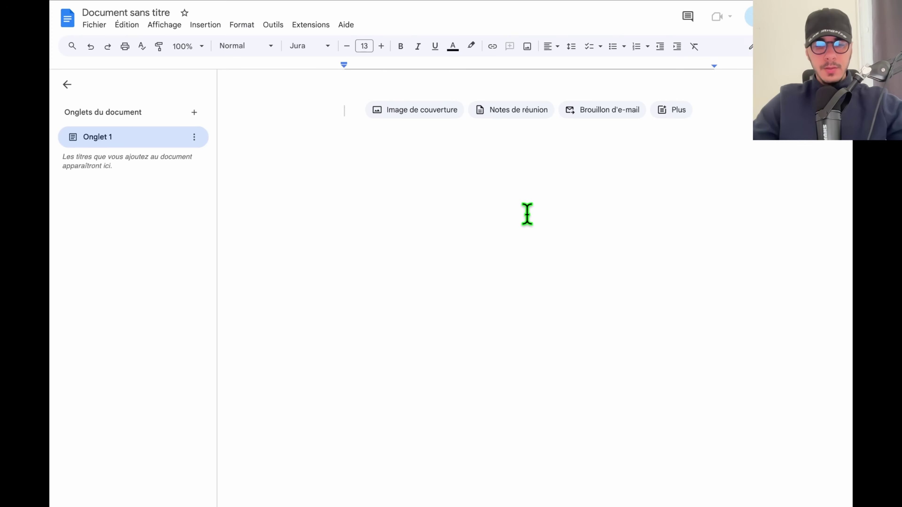
pyautogui.hotkey('ctrl', 'v')
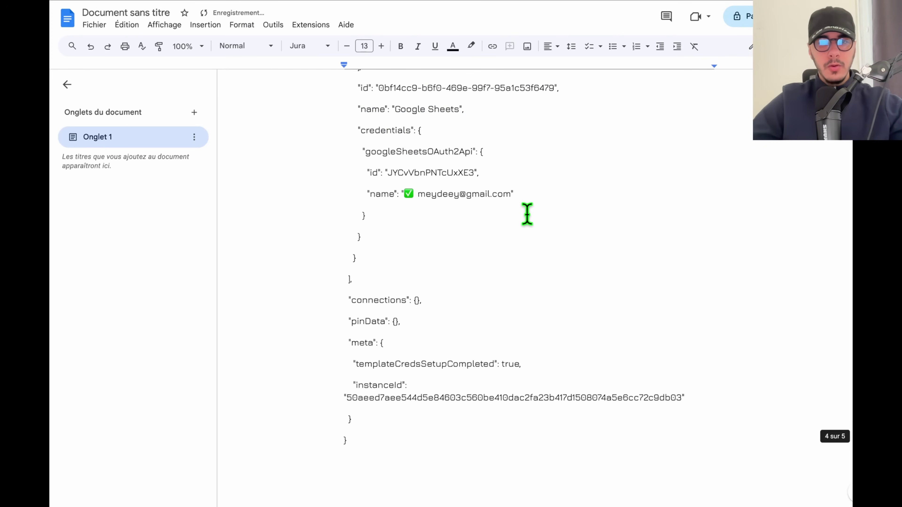
pyautogui.hotkey('ctrl', 'Home')
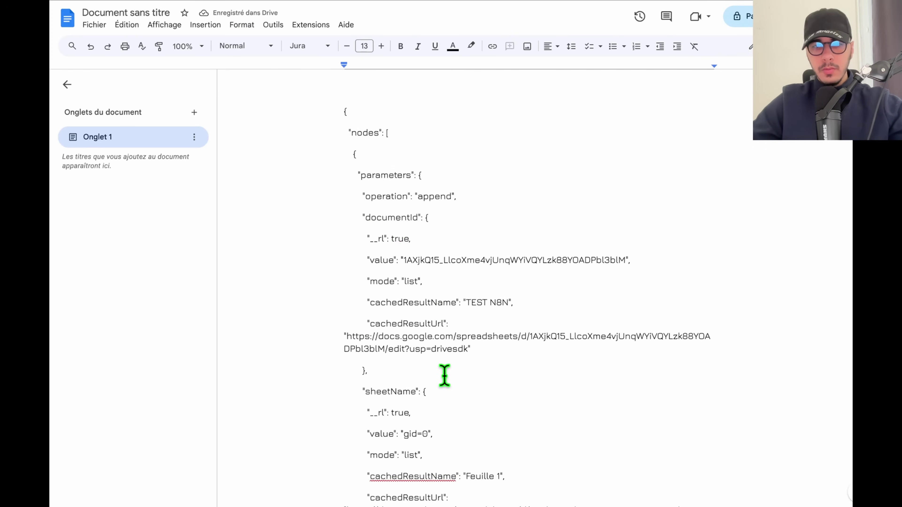
pyautogui.moveTo(325, 105); pyautogui.dragTo(404, 298)
pyautogui.click(404, 301)
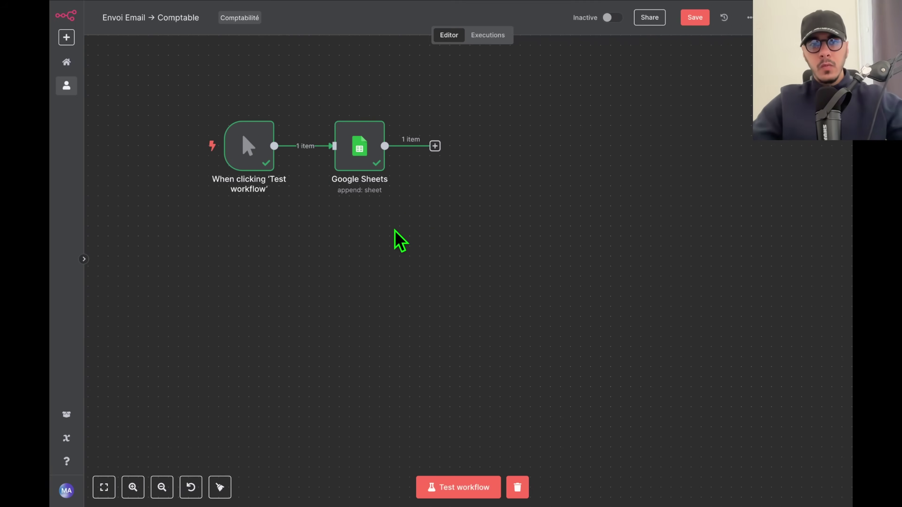
# Straighten the Google Sheets node in line with the trigger and select the manual trigger.
pyautogui.moveTo(397, 241); pyautogui.dragTo(427, 274)
pyautogui.scroll(2, 417, 220)
pyautogui.moveTo(434, 206); pyautogui.dragTo(554, 165)
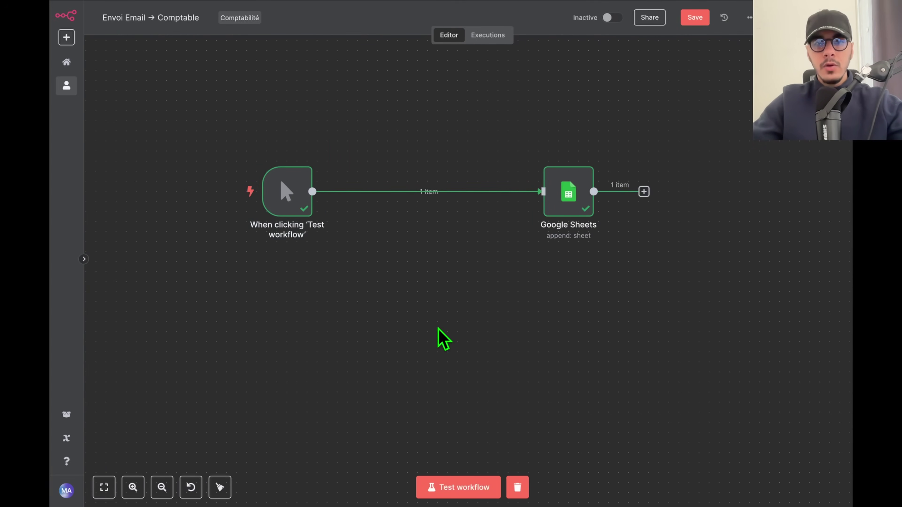
pyautogui.moveTo(199, 106); pyautogui.dragTo(332, 194)
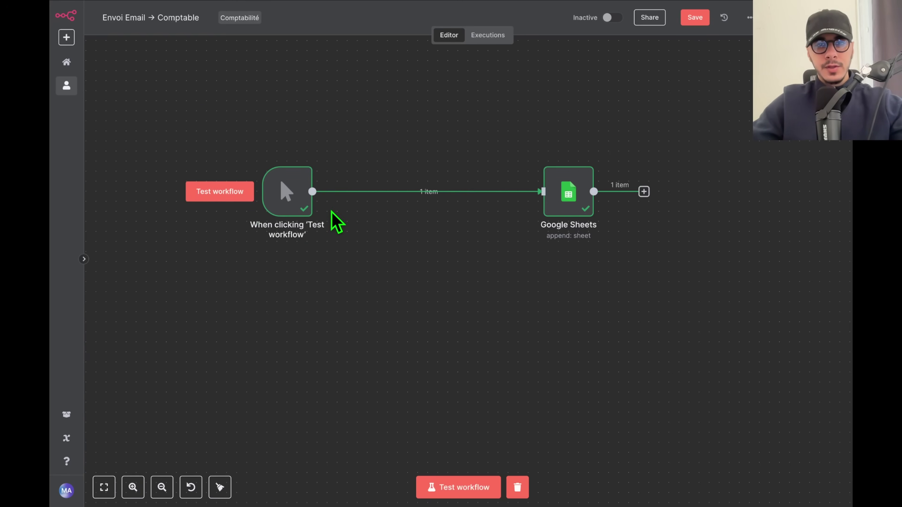
pyautogui.click(287, 192)
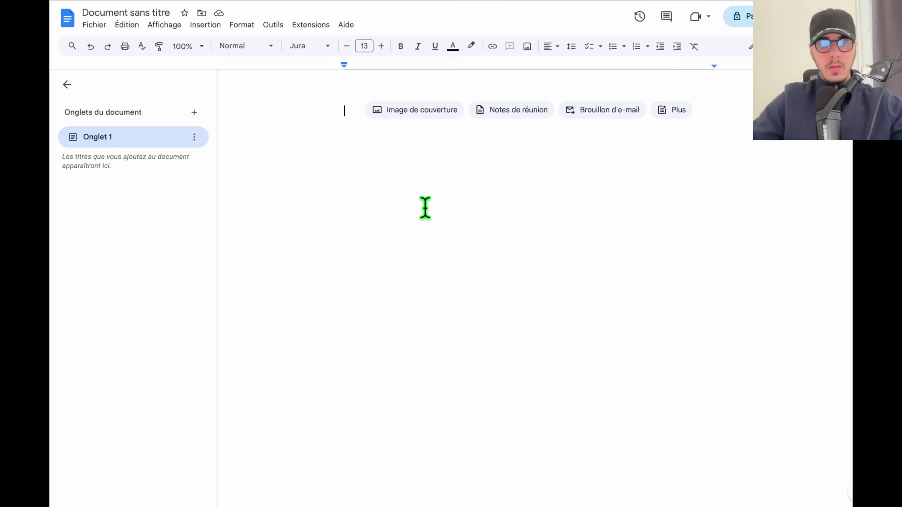
# Paste the manual trigger's JSON into the Doc and highlight its n8n-nodes-base.manualTrigger type and position.
pyautogui.hotkey('ctrl', 'v')
pyautogui.scroll(10, 422, 208)
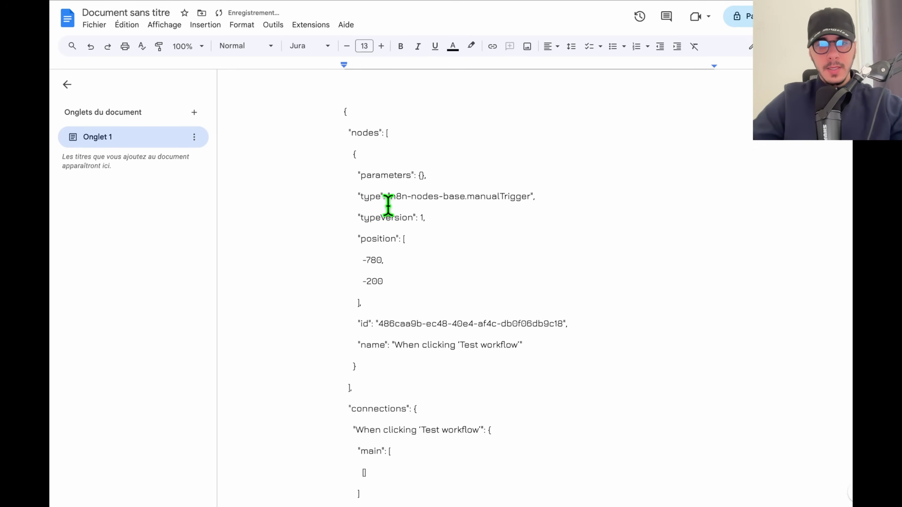
pyautogui.moveTo(391, 197); pyautogui.dragTo(527, 197)
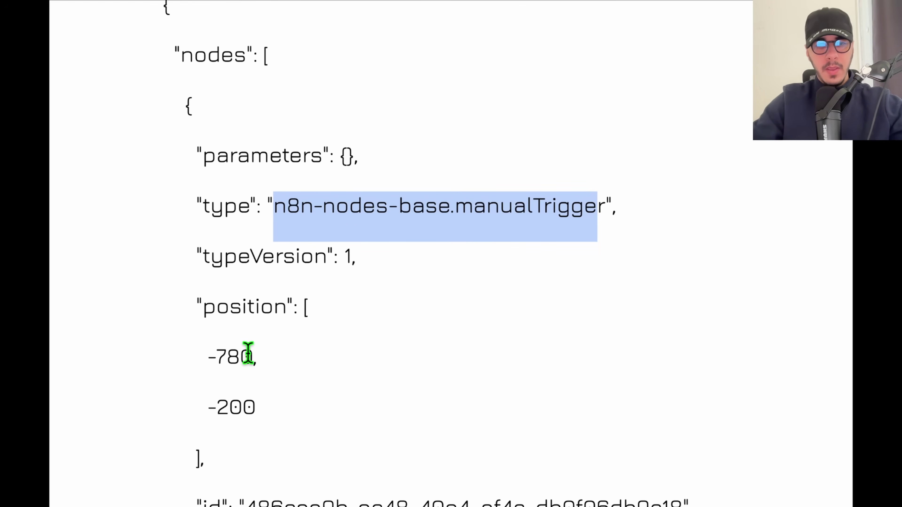
pyautogui.doubleClick(225, 356)
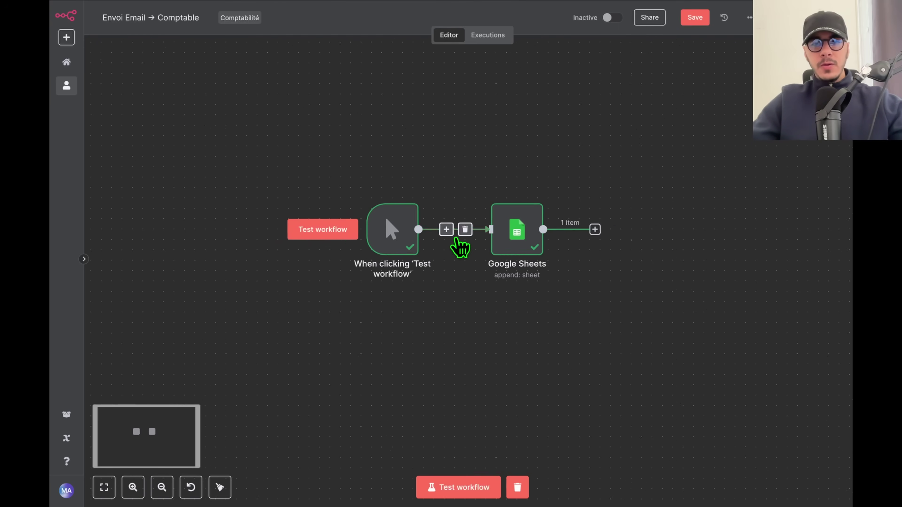
pyautogui.scroll(5, 459, 246)
pyautogui.scroll(-1, 468, 340)
pyautogui.scroll(3, 468, 340)
pyautogui.scroll(-3, 468, 340)
pyautogui.click(664, 246)
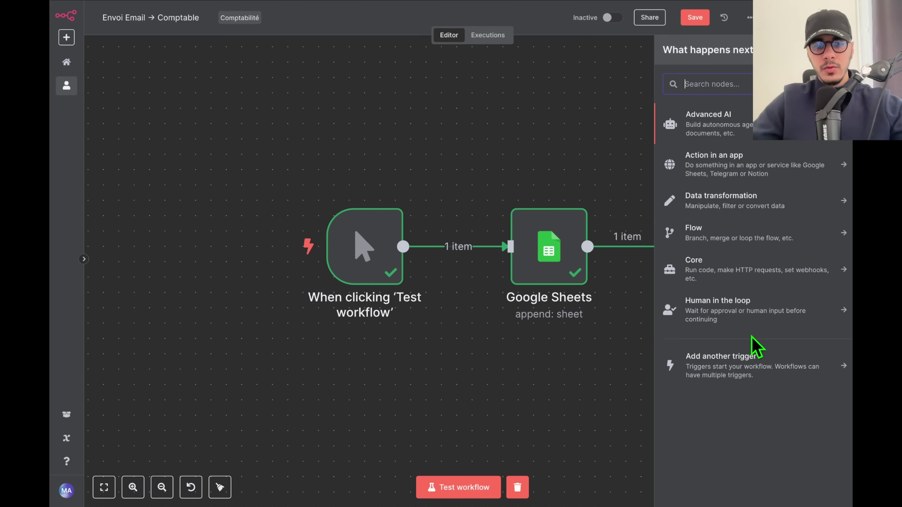
pyautogui.press('Escape')
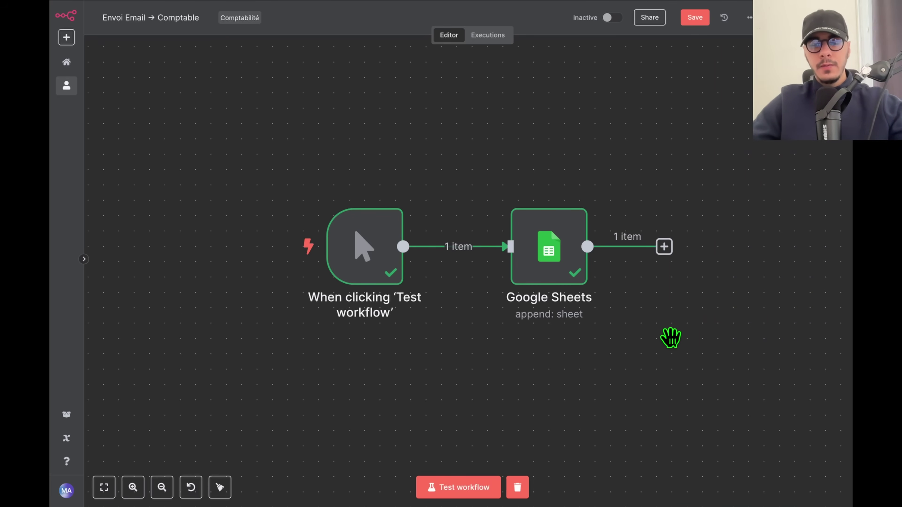
pyautogui.moveTo(668, 337); pyautogui.dragTo(660, 331)
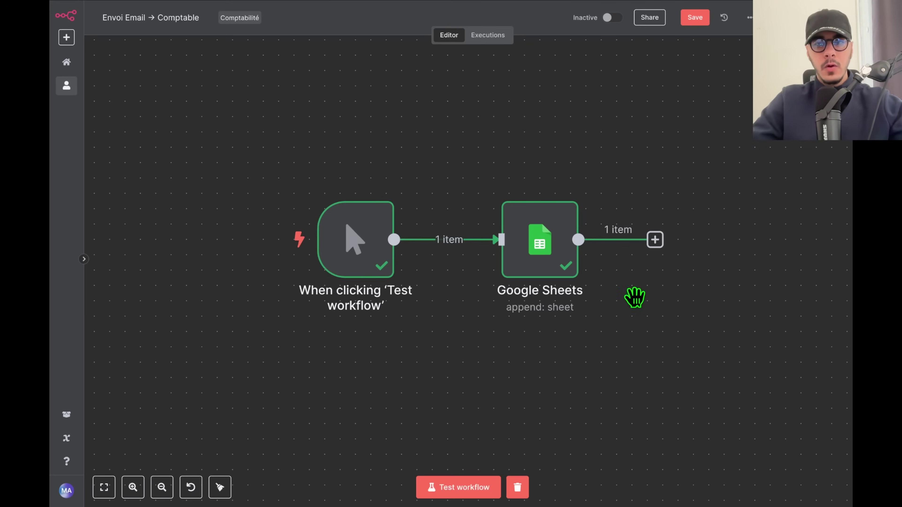
pyautogui.scroll(-3, 635, 300)
pyautogui.scroll(3, 635, 297)
pyautogui.moveTo(683, 344)
pyautogui.mouseDown()
pyautogui.moveTo(652, 304)
pyautogui.moveTo(682, 332)
pyautogui.mouseUp()
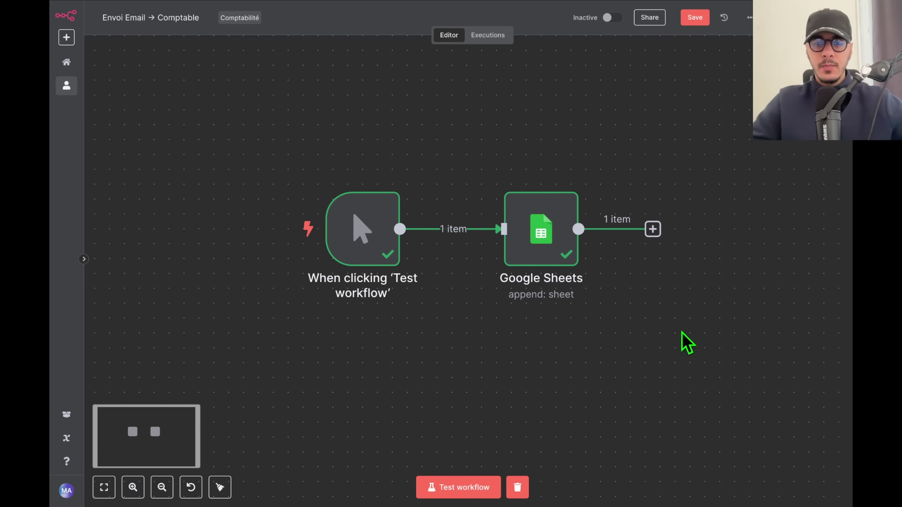